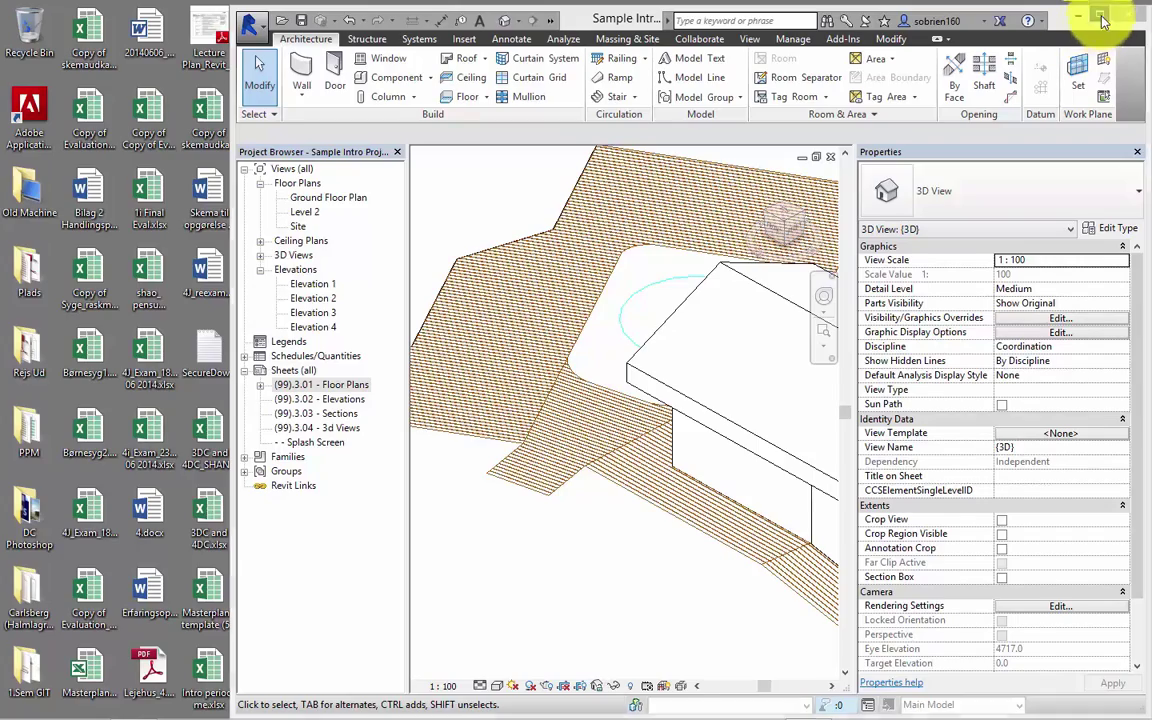
# - Maximize the project window and show the whole house with its paved surroundings in the 3D view
pyautogui.click(1100, 12)
pyautogui.scroll(-4, 674, 265)
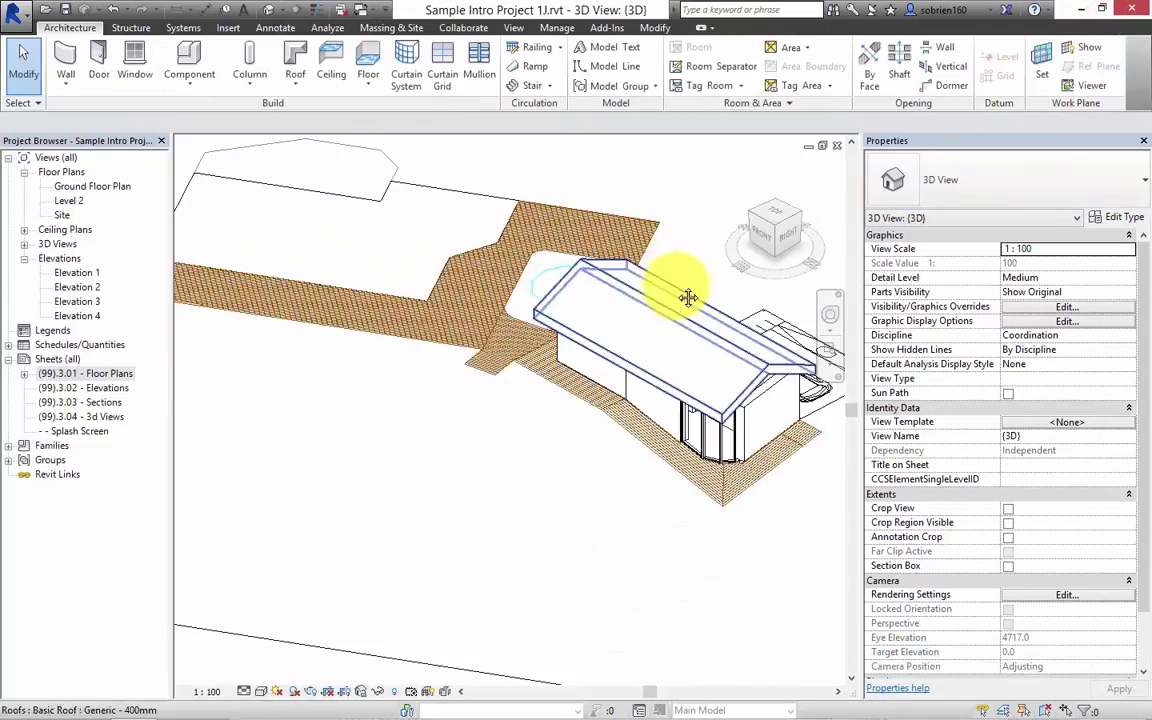
pyautogui.moveTo(684, 293); pyautogui.dragTo(546, 391, button='middle')
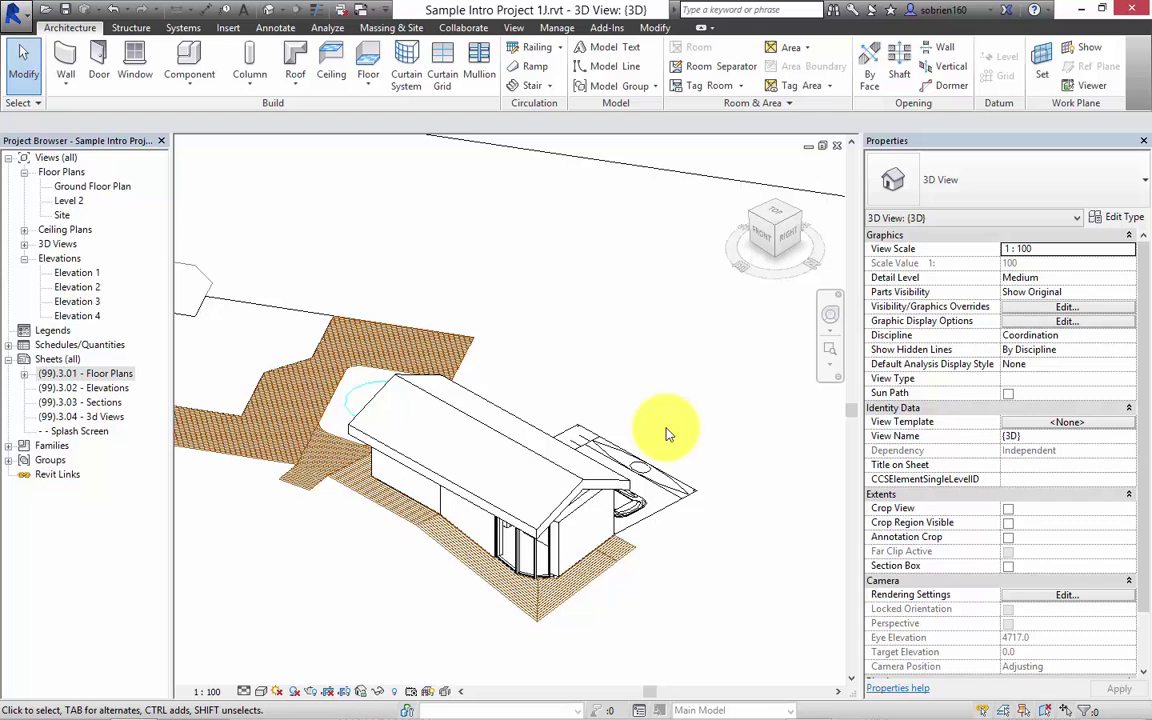
pyautogui.moveTo(661, 437); pyautogui.dragTo(707, 476, button='middle')
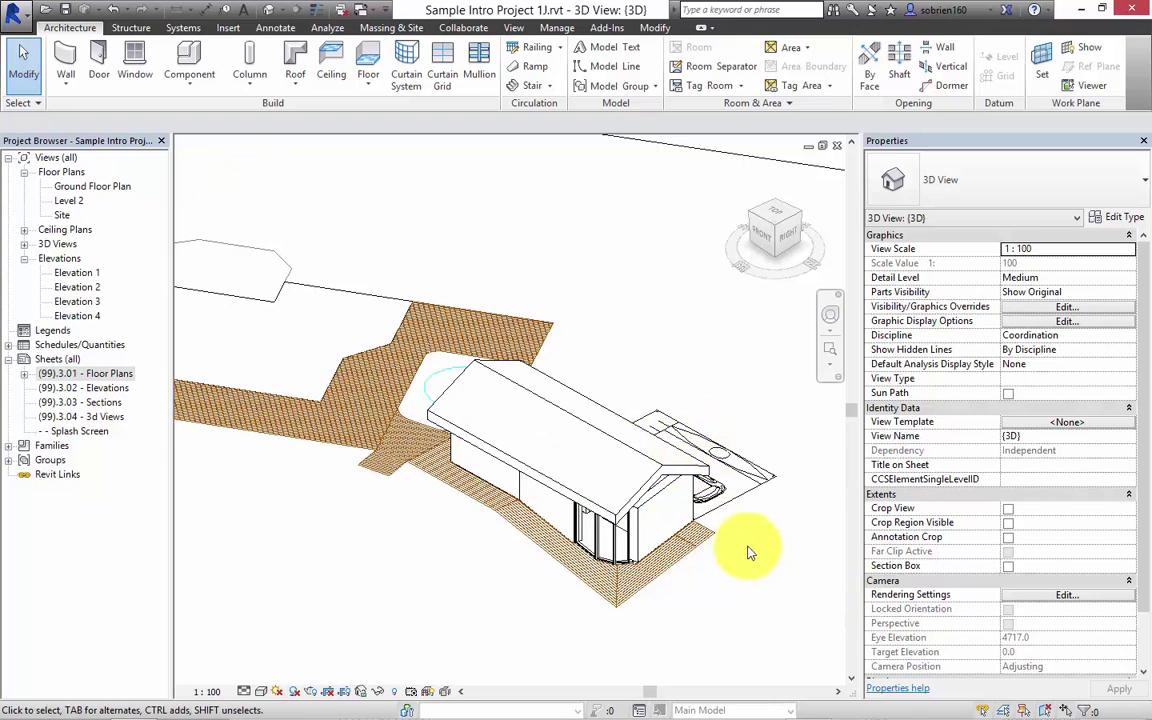
pyautogui.moveTo(744, 560); pyautogui.dragTo(674, 540, button='middle')
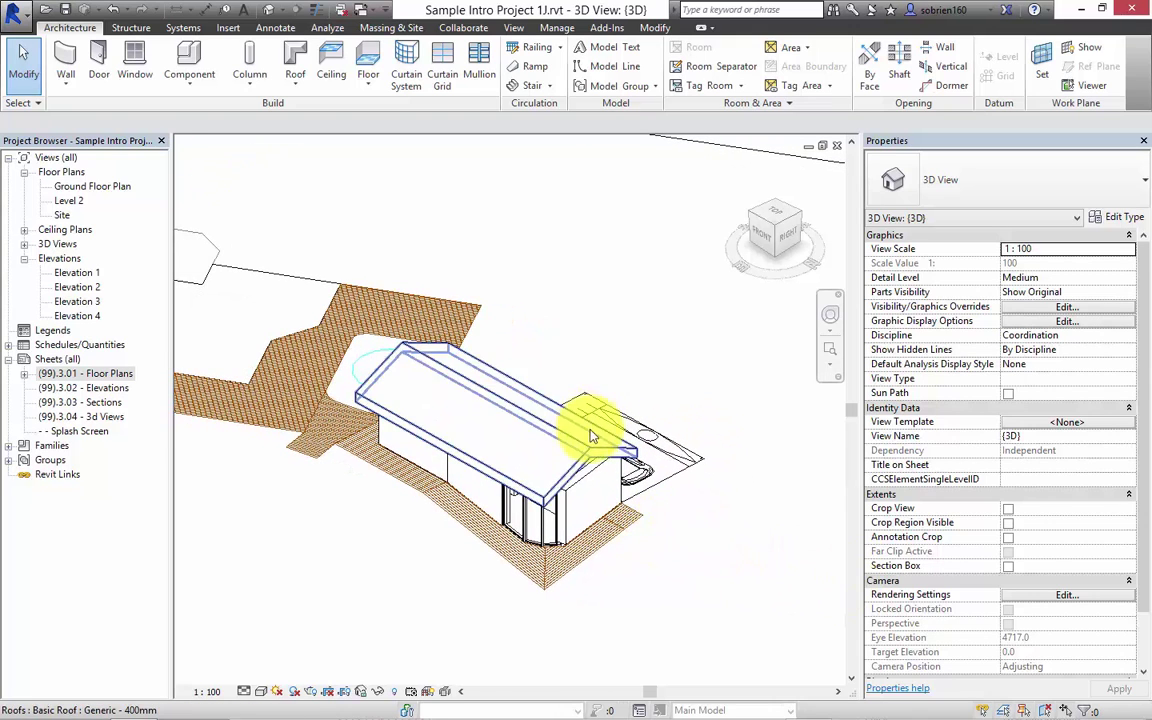
# - Attach the tops of the connected chain of house walls to the roof, deleting the curtain wall mullions that can't be created
pyautogui.press('Tab')
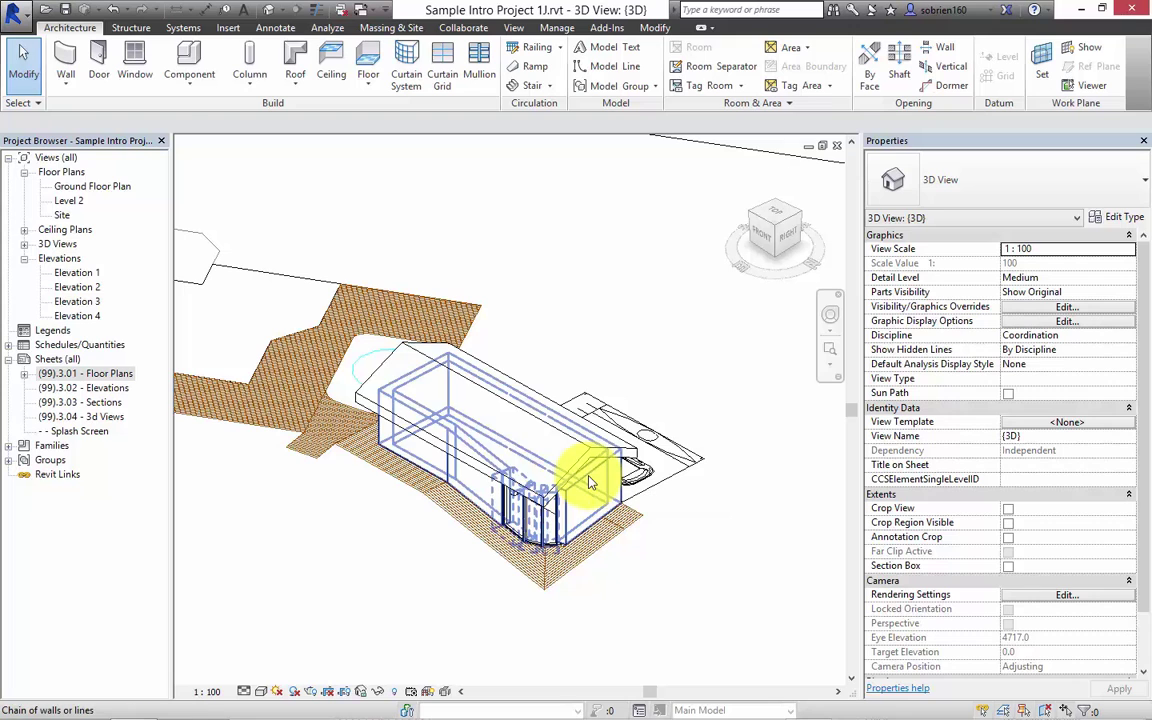
pyautogui.click(581, 468)
pyautogui.click(760, 76)
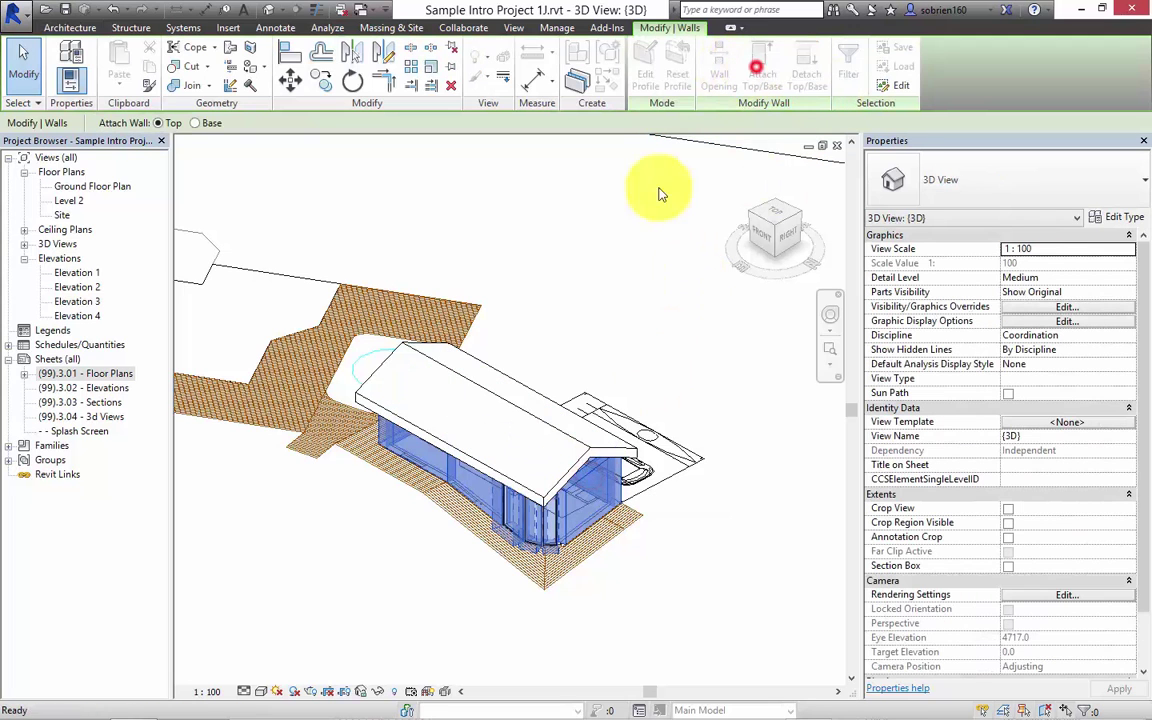
pyautogui.click(595, 430)
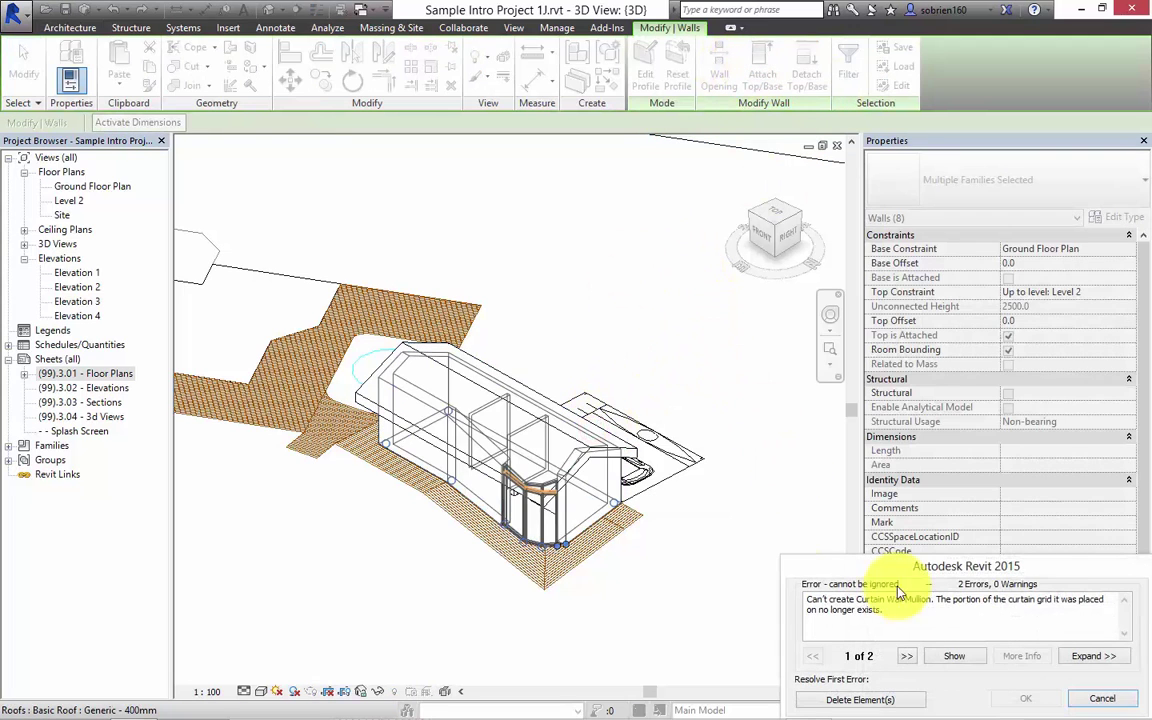
pyautogui.click(858, 699)
pyautogui.click(705, 599)
# - Preview the house in the Shaded and Realistic visual styles and return the 3D view to Hidden Line
pyautogui.scroll(5, 690, 595)
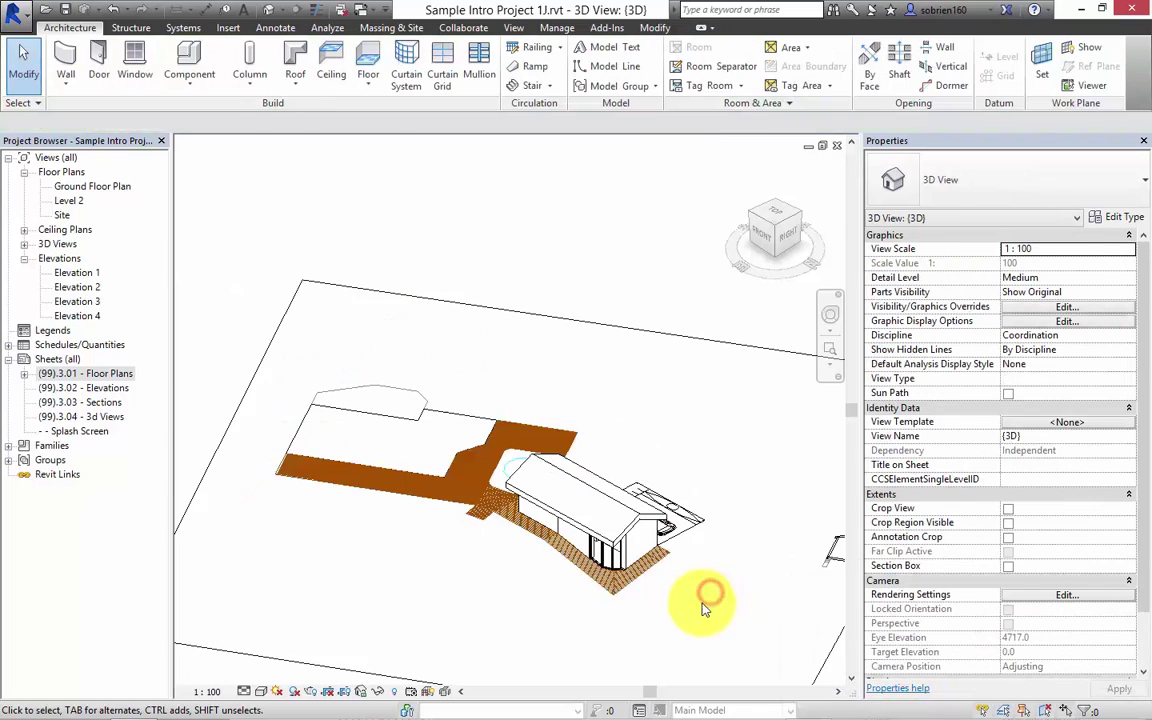
pyautogui.moveTo(632, 549); pyautogui.dragTo(689, 612, button='middle')
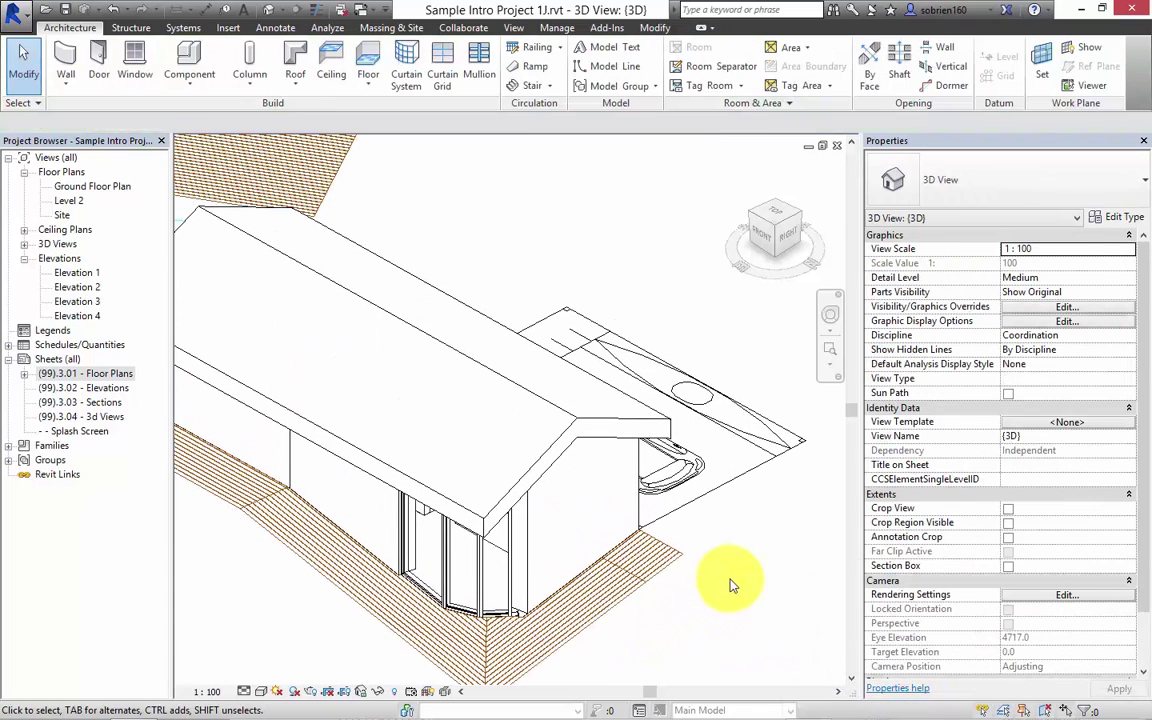
pyautogui.moveTo(727, 567); pyautogui.dragTo(785, 540, button='middle')
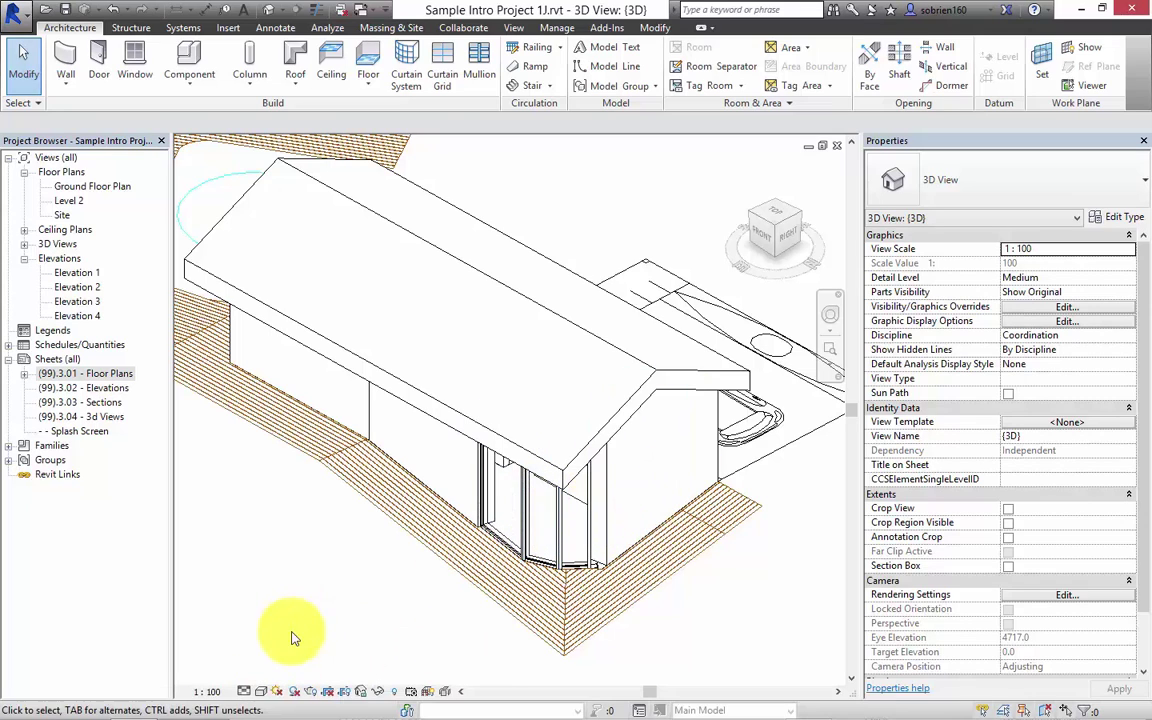
pyautogui.click(262, 691)
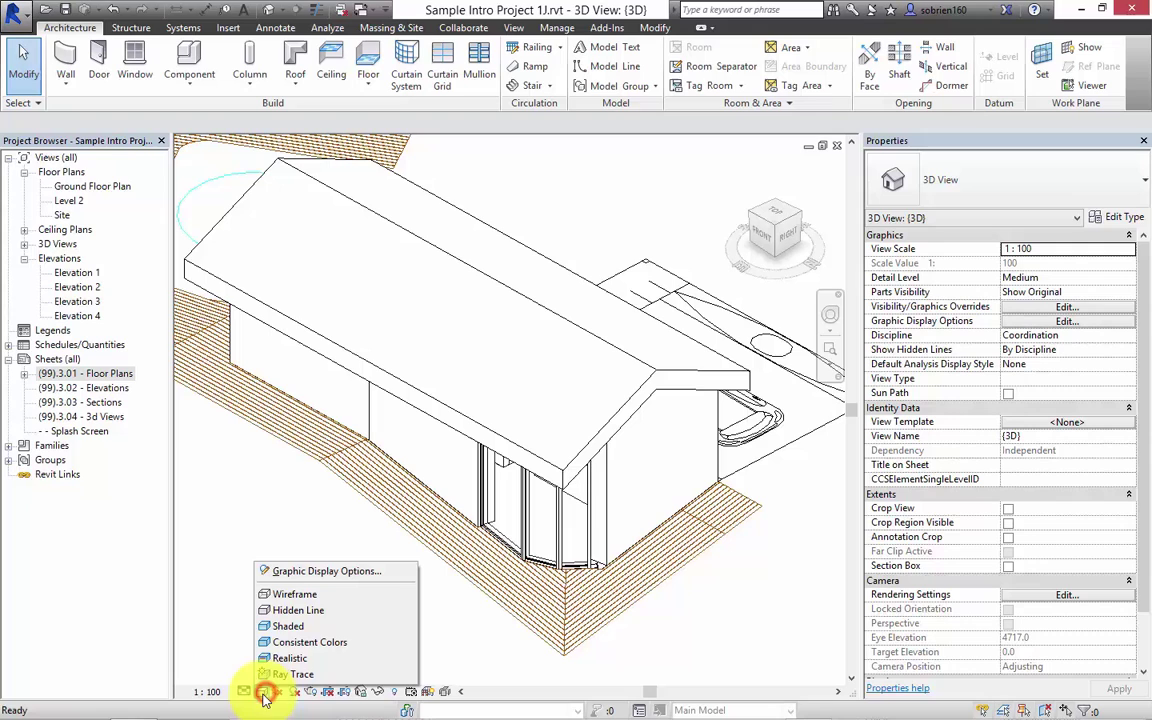
pyautogui.click(292, 626)
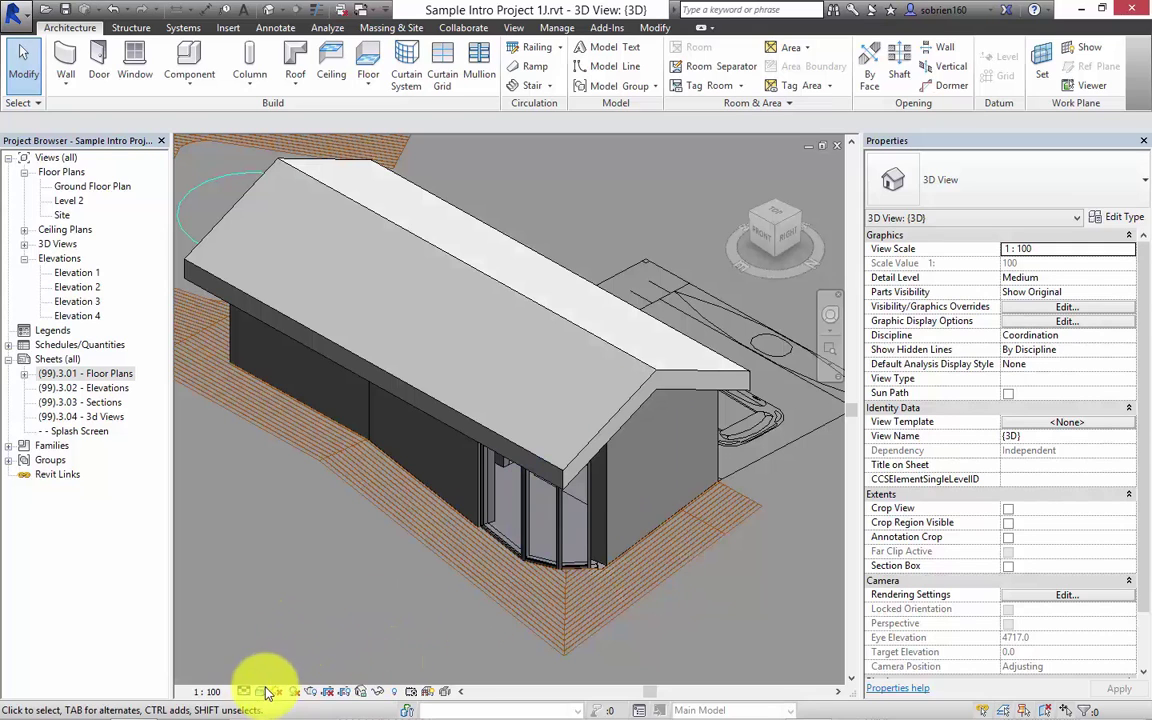
pyautogui.click(261, 689)
pyautogui.click(310, 657)
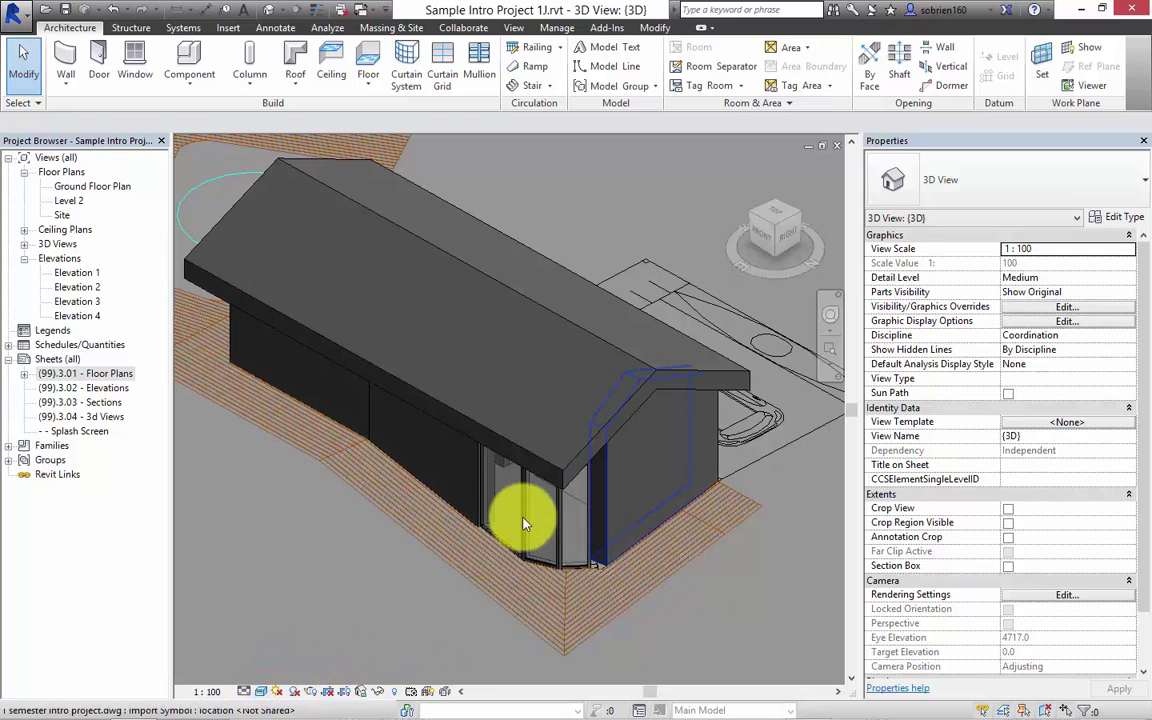
pyautogui.click(261, 690)
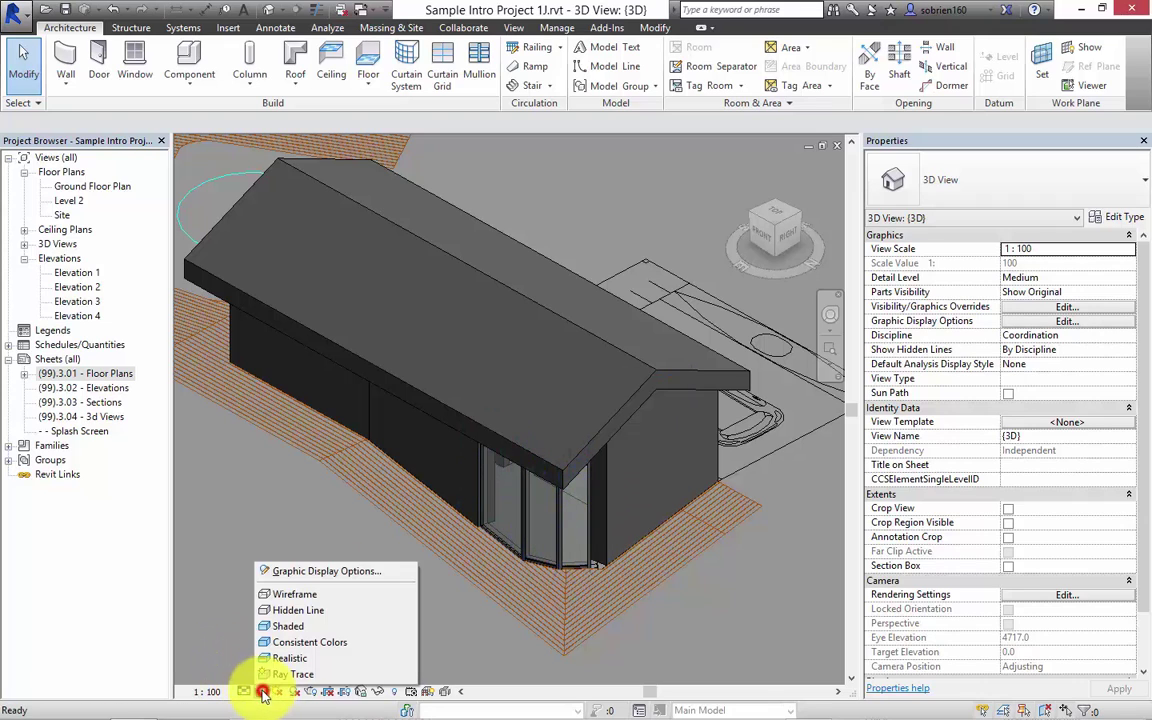
pyautogui.click(312, 612)
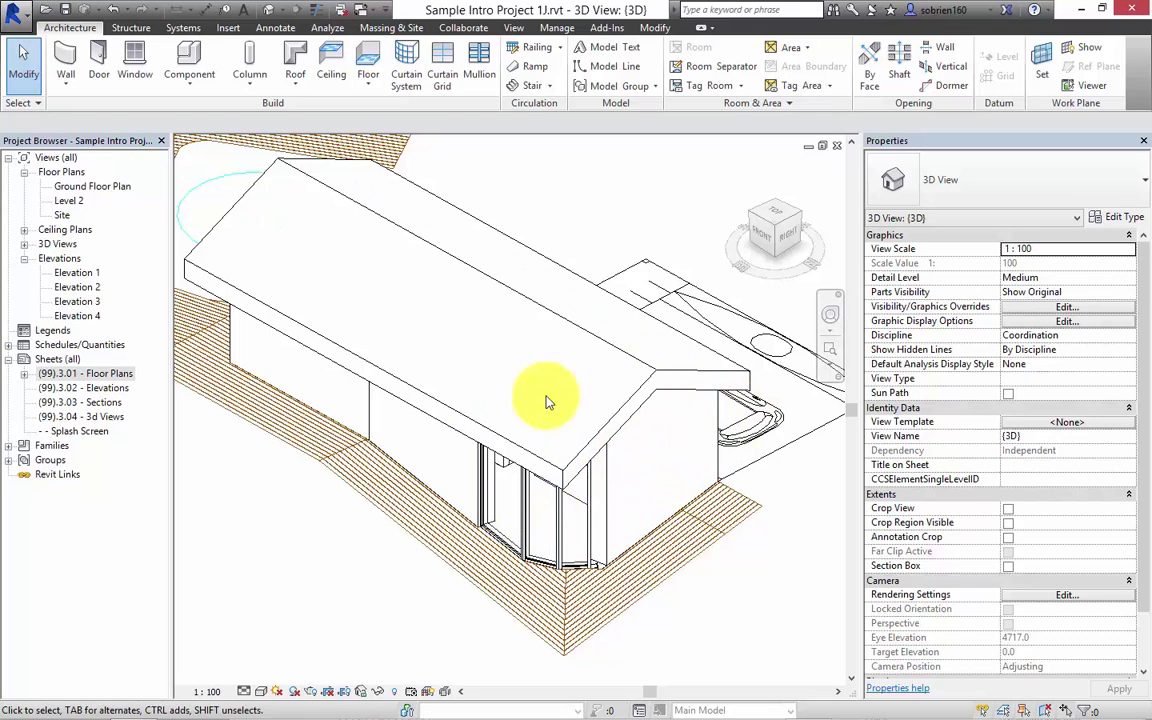
# - Check the house once more in the Realistic visual style and switch back to Hidden Line
pyautogui.moveTo(558, 445); pyautogui.dragTo(580, 439, button='middle')
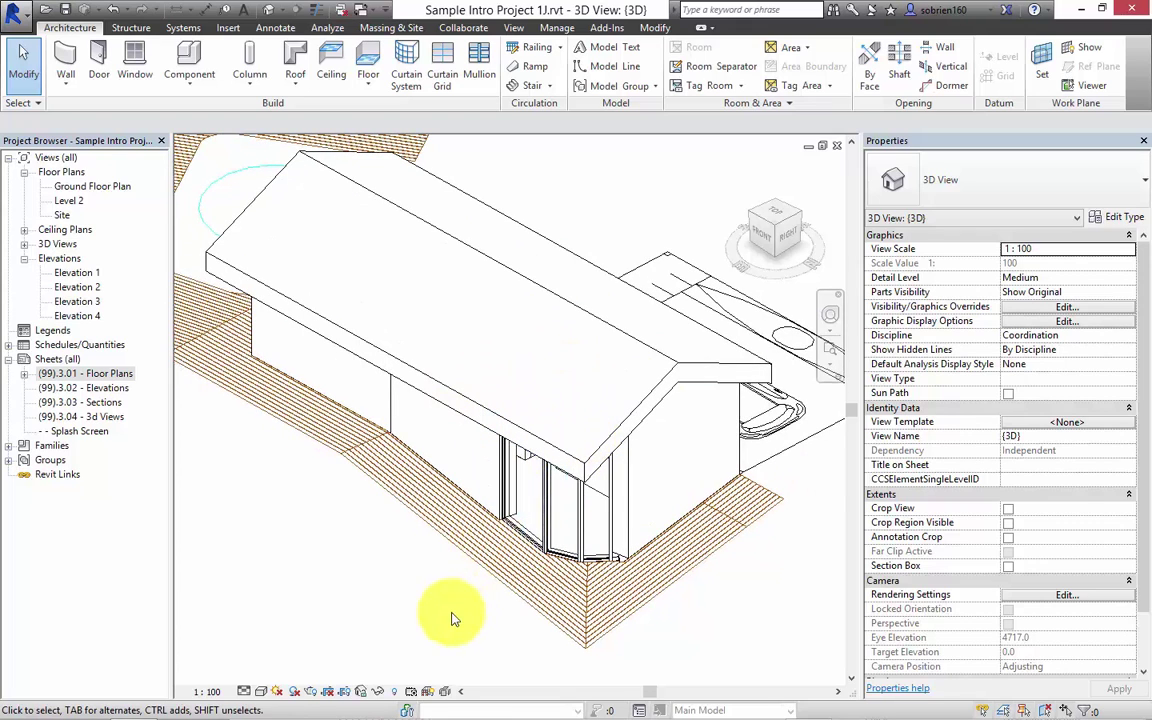
pyautogui.click(262, 691)
pyautogui.click(276, 640)
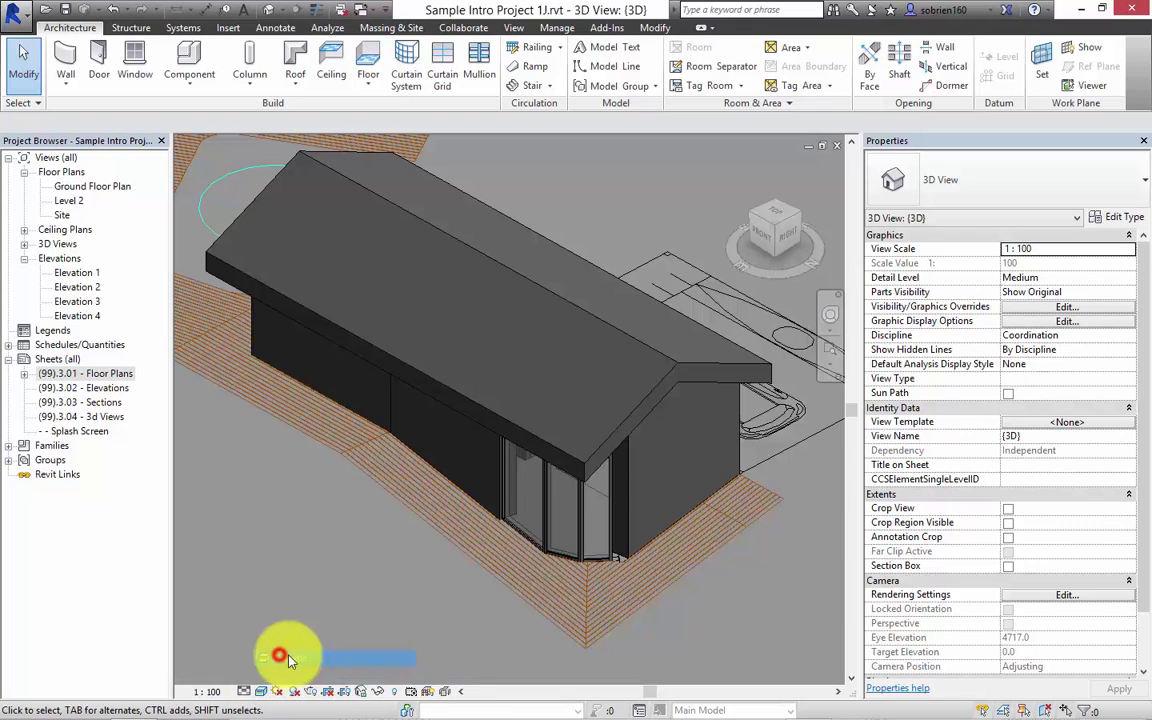
pyautogui.click(262, 691)
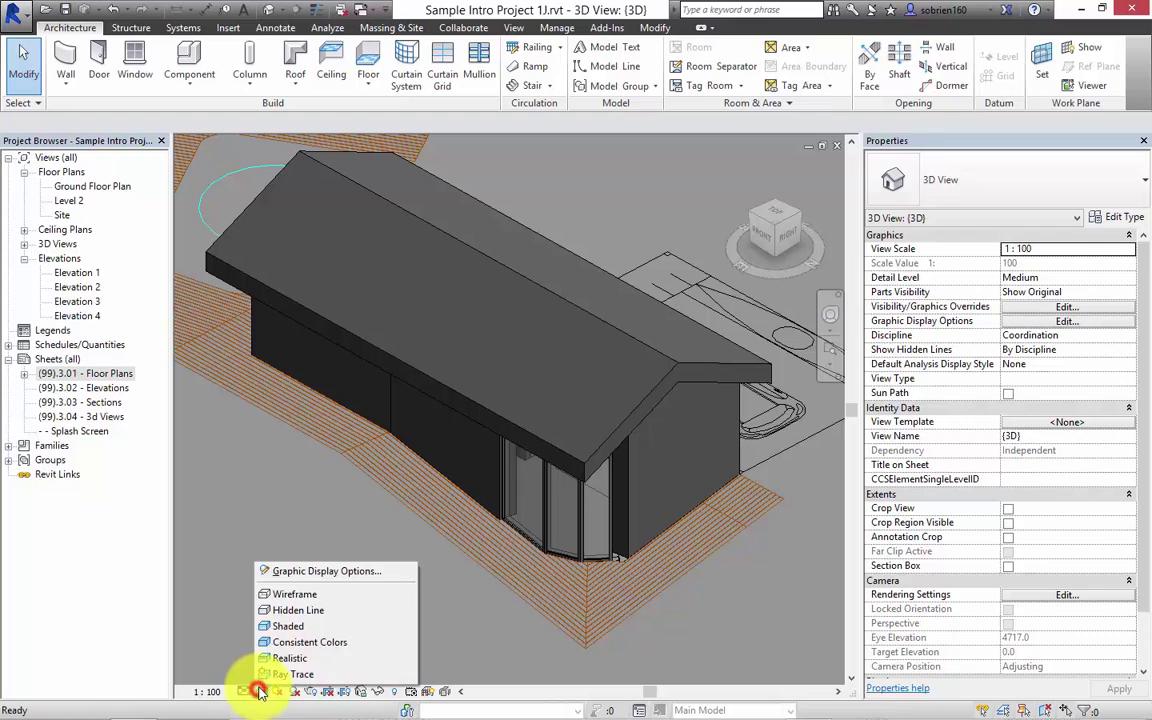
pyautogui.click(294, 609)
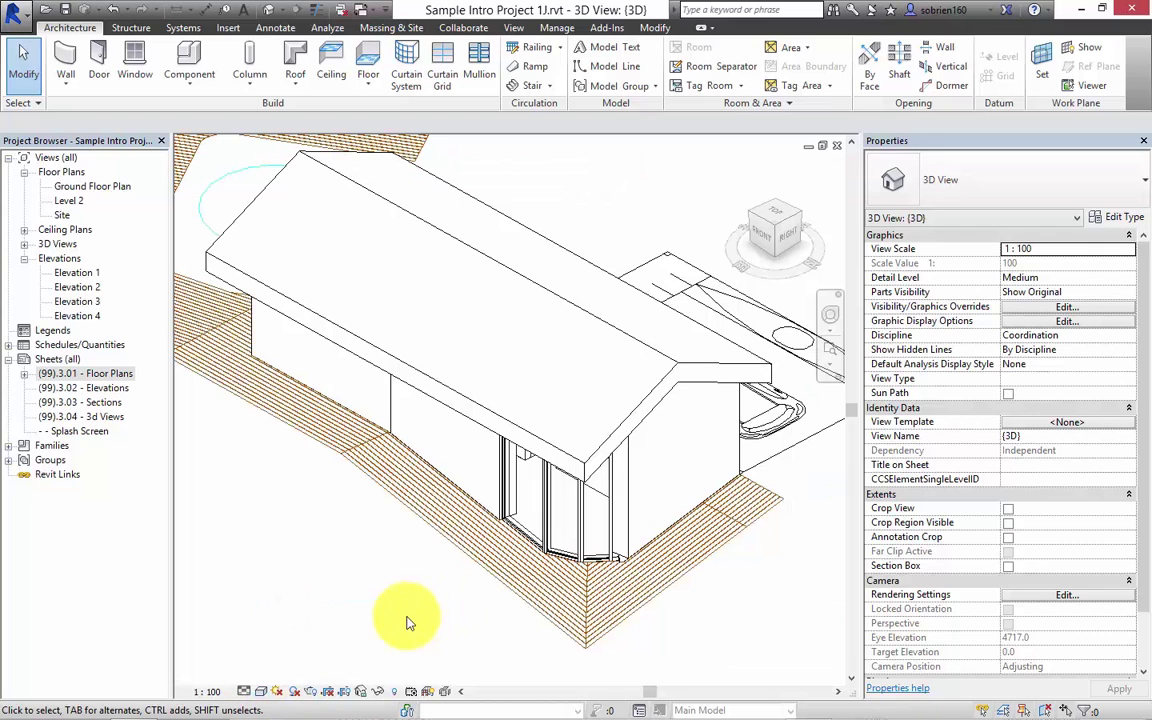
pyautogui.moveTo(392, 623); pyautogui.dragTo(372, 621, button='middle')
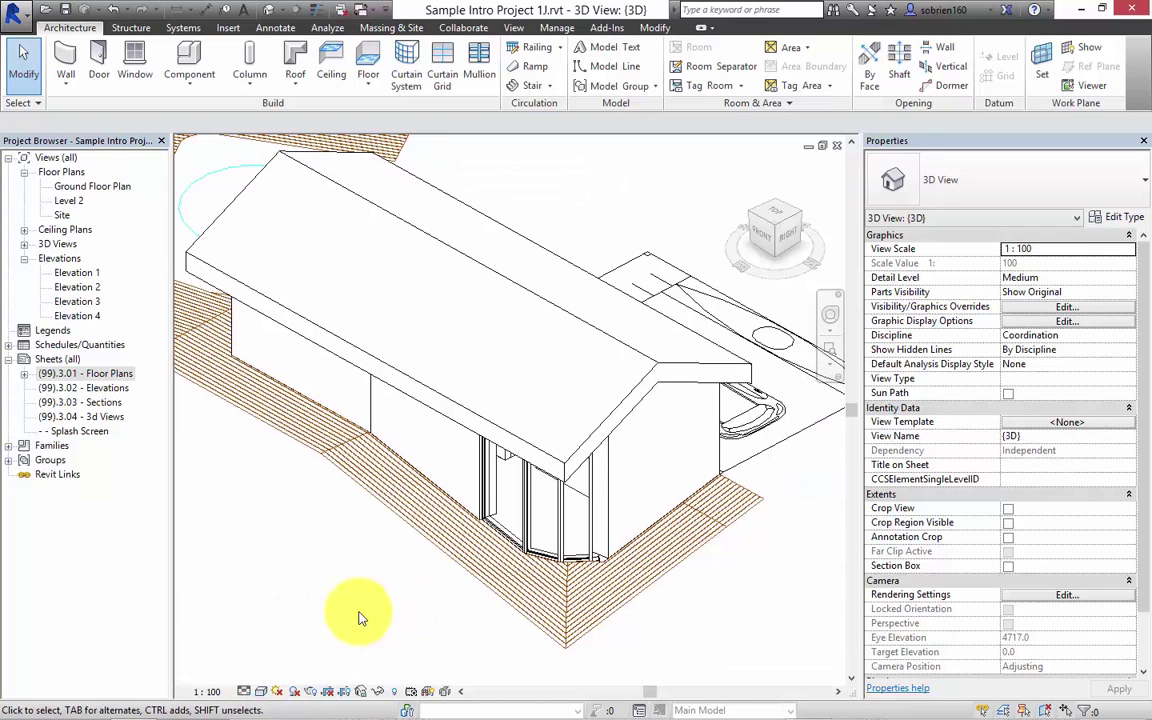
# - Duplicate the wall type of the gable end wall beside the curtain wall as "Brick Wall"
pyautogui.click(666, 509)
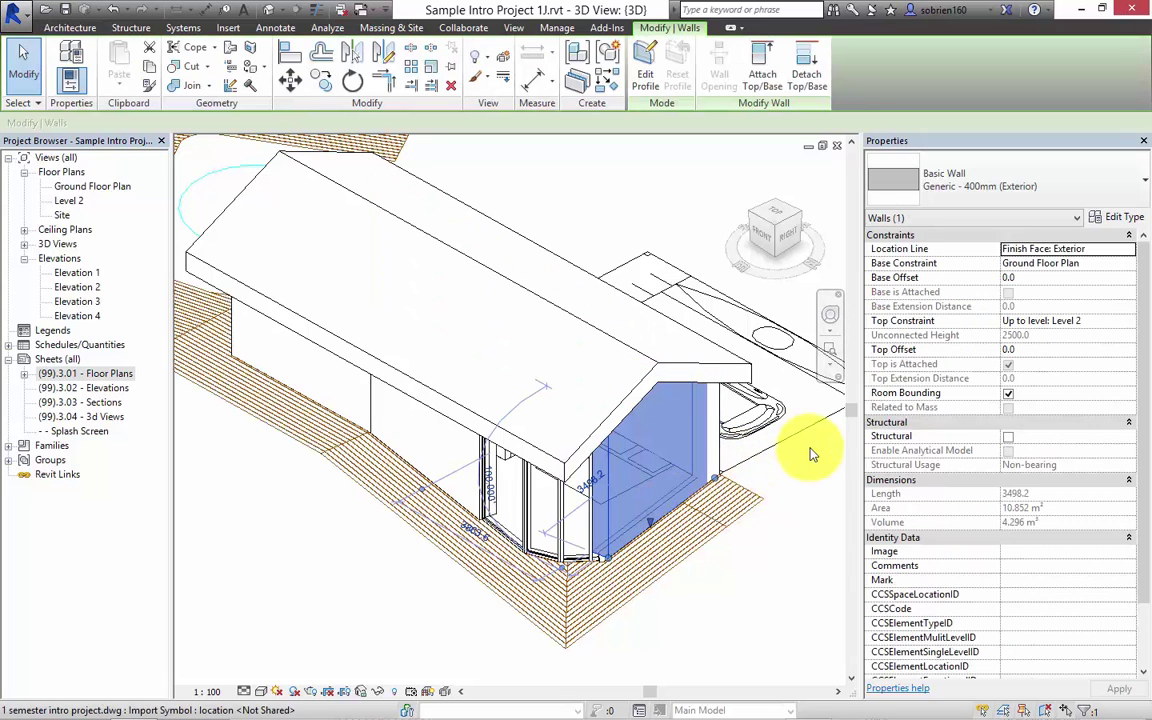
pyautogui.click(1112, 218)
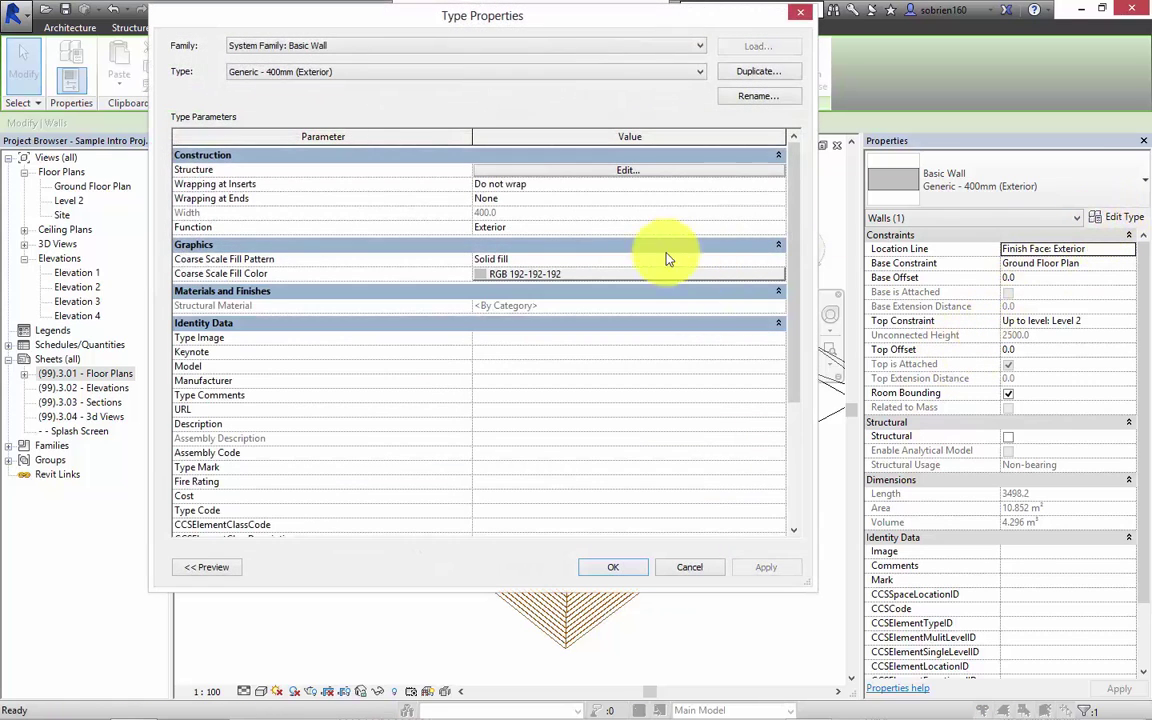
pyautogui.click(762, 74)
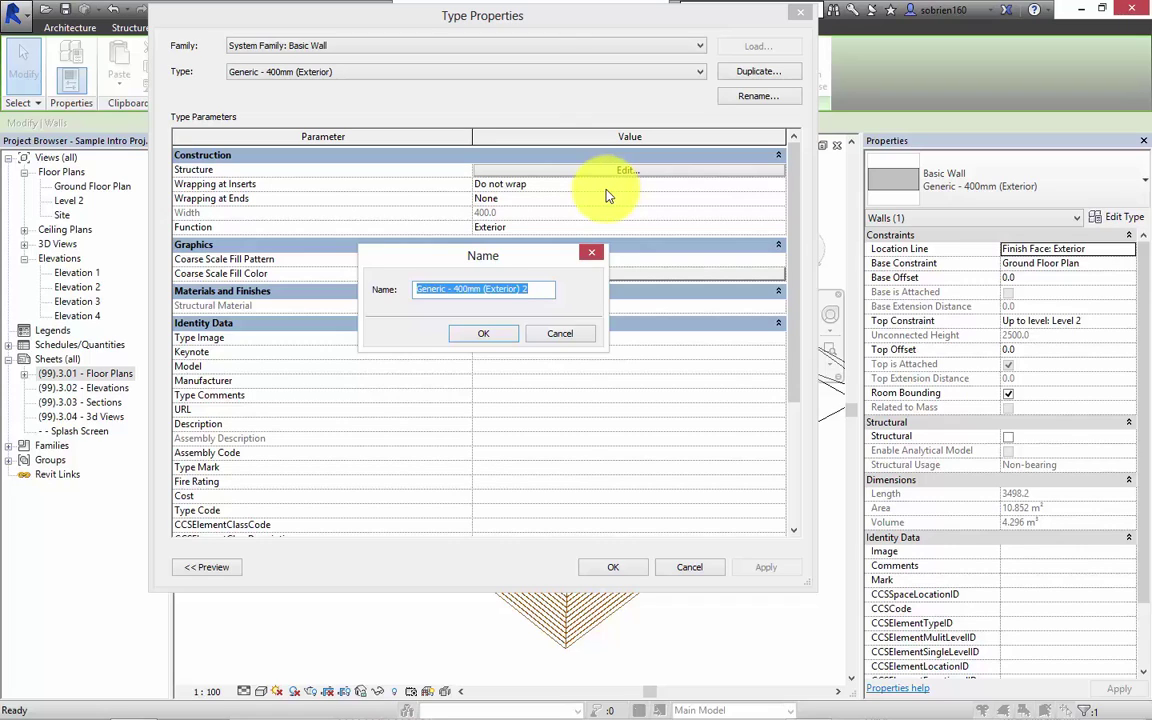
pyautogui.write('Brick Wall')
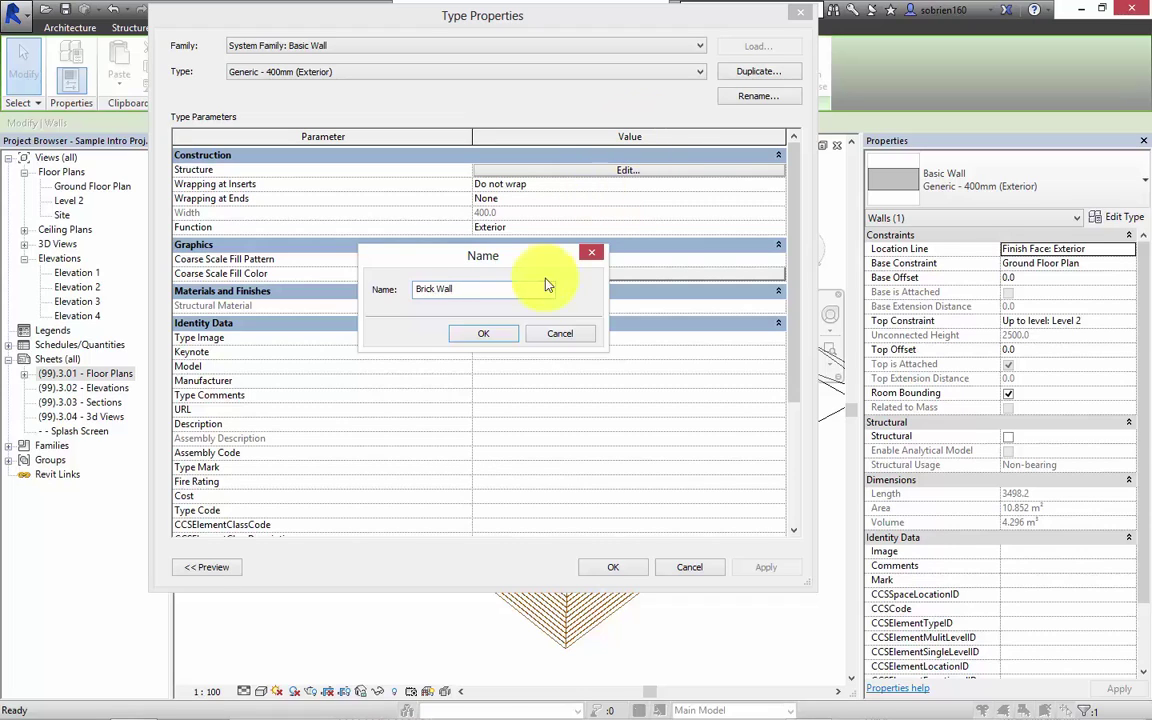
pyautogui.click(490, 334)
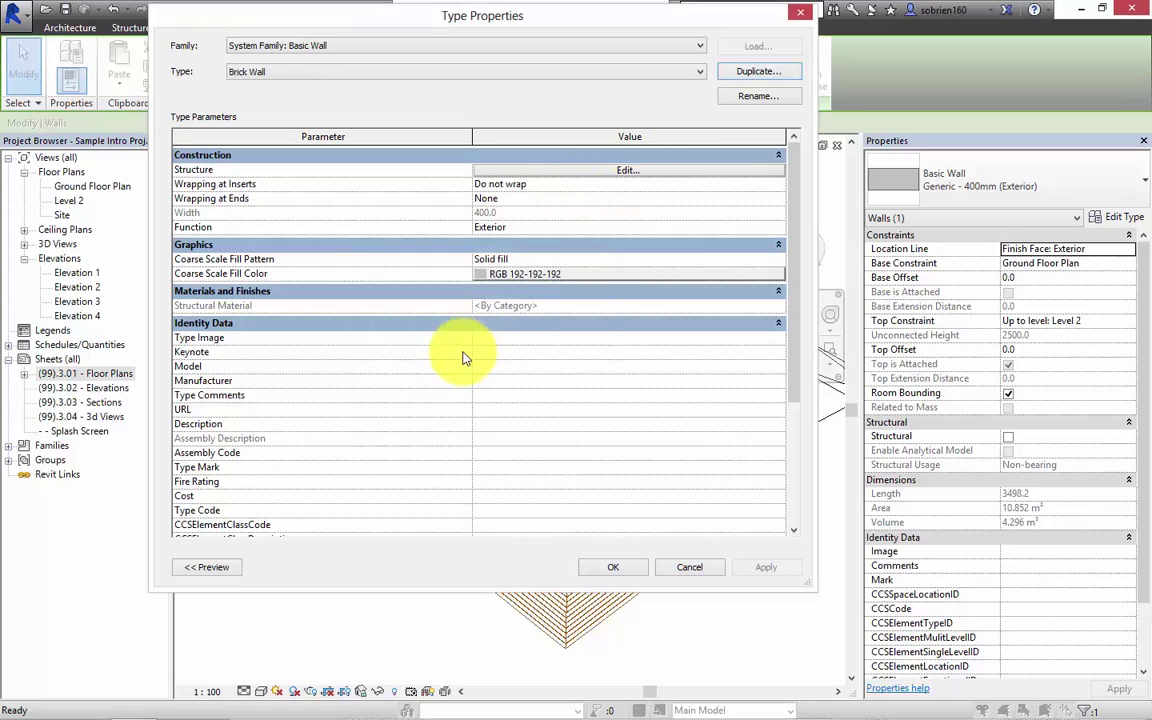
pyautogui.moveTo(571, 26); pyautogui.dragTo(563, 107)
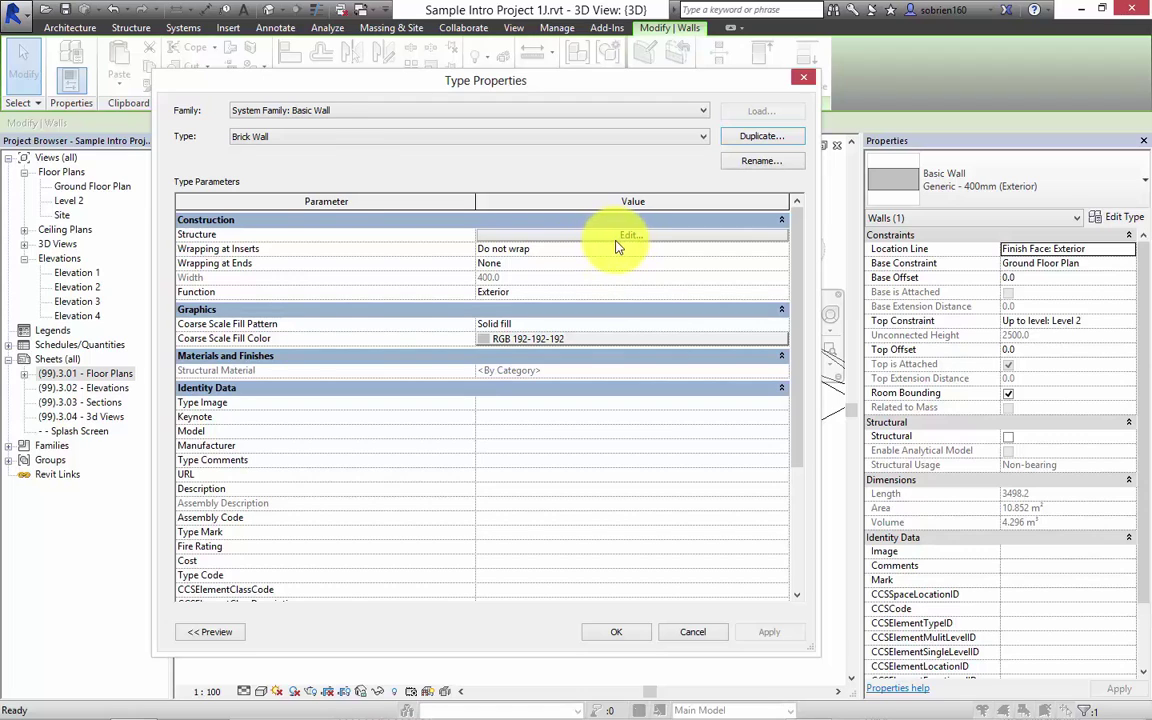
pyautogui.click(619, 237)
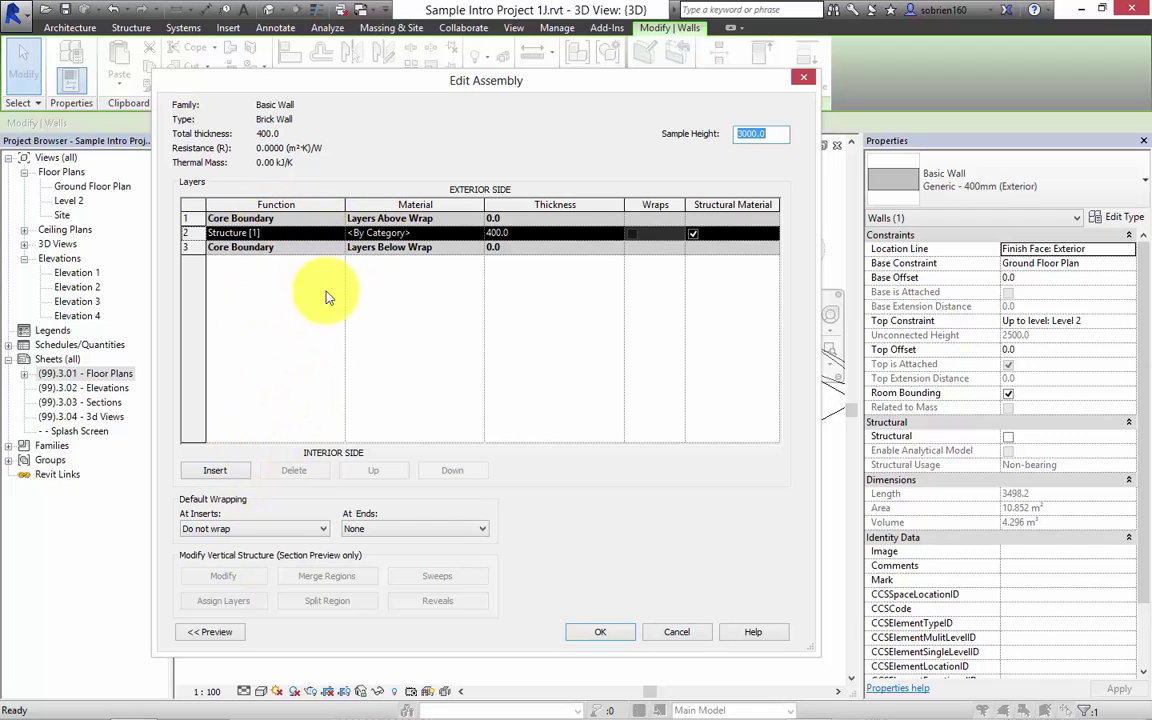
pyautogui.click(222, 472)
pyautogui.click(224, 474)
pyautogui.click(227, 477)
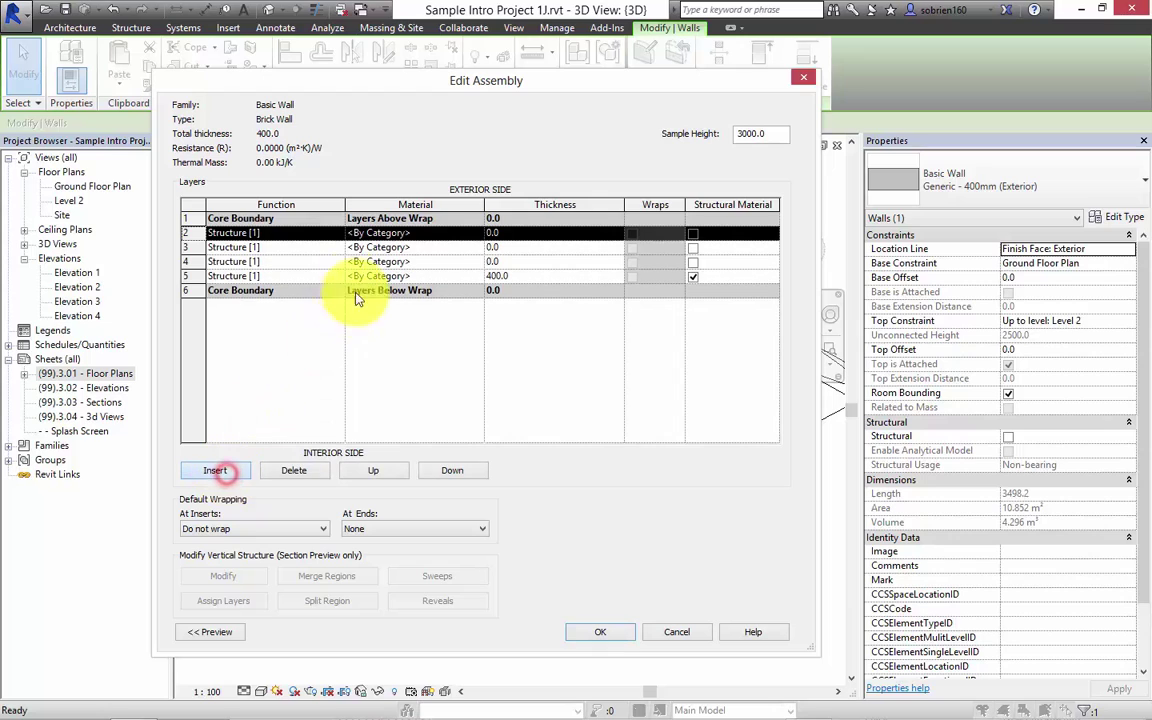
pyautogui.click(334, 247)
pyautogui.click(337, 247)
pyautogui.click(283, 289)
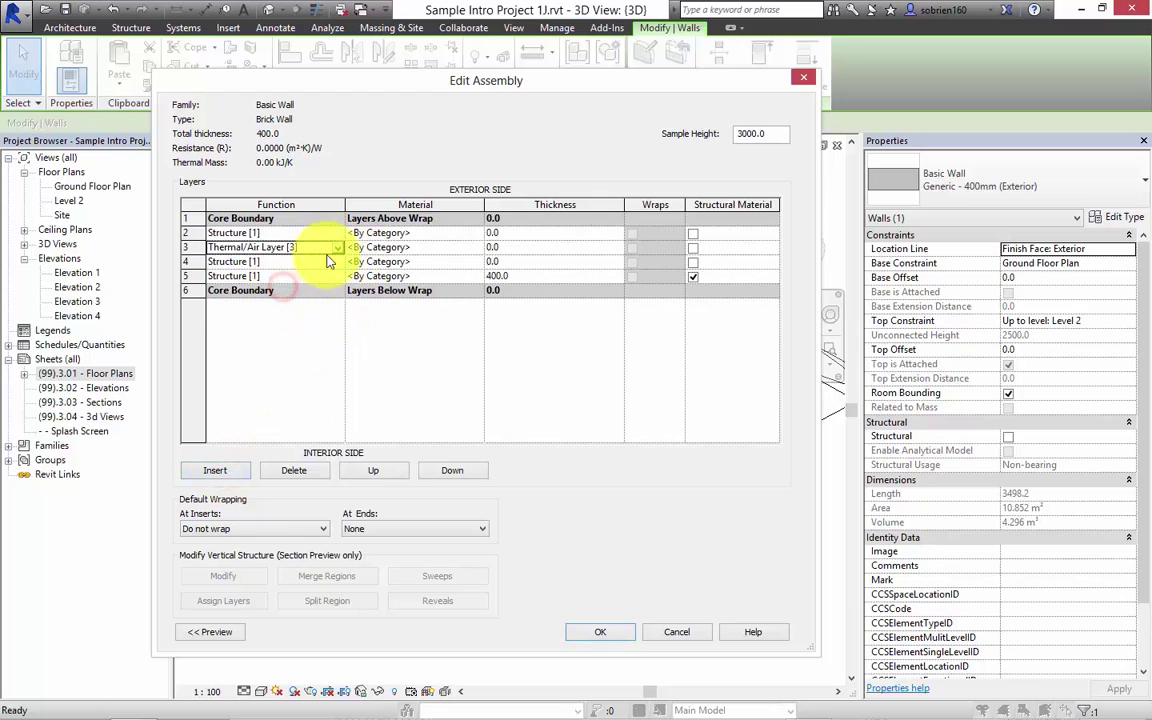
pyautogui.click(334, 262)
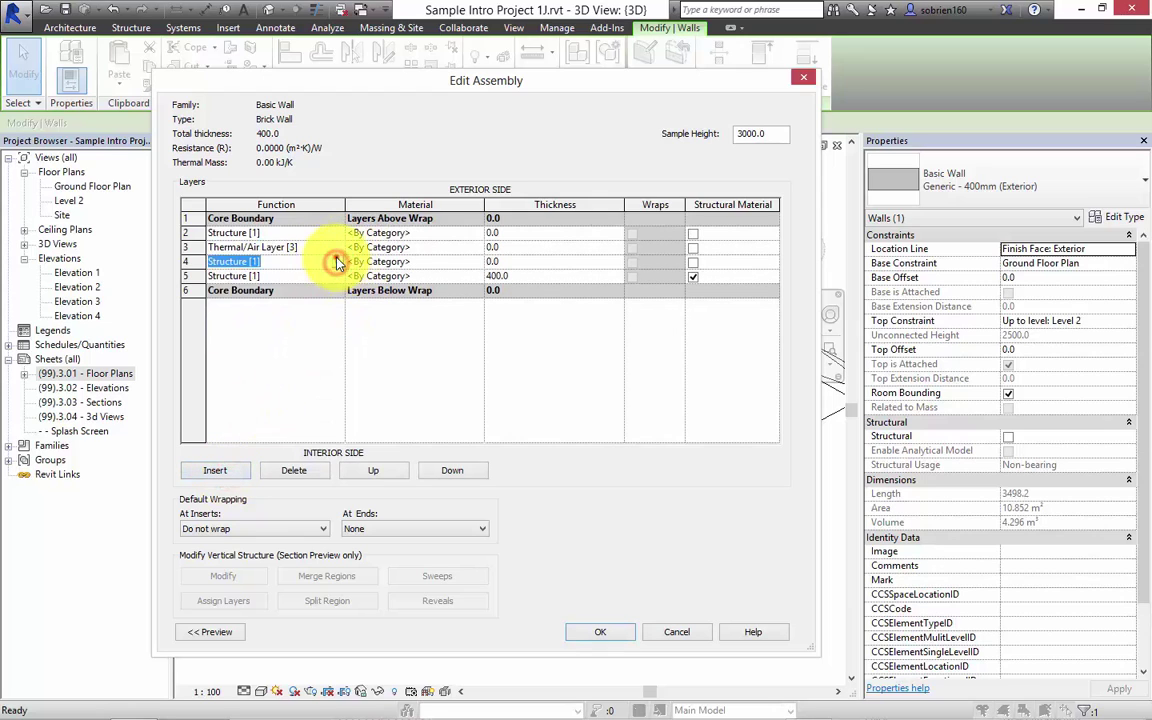
pyautogui.click(337, 262)
pyautogui.click(303, 289)
pyautogui.click(329, 278)
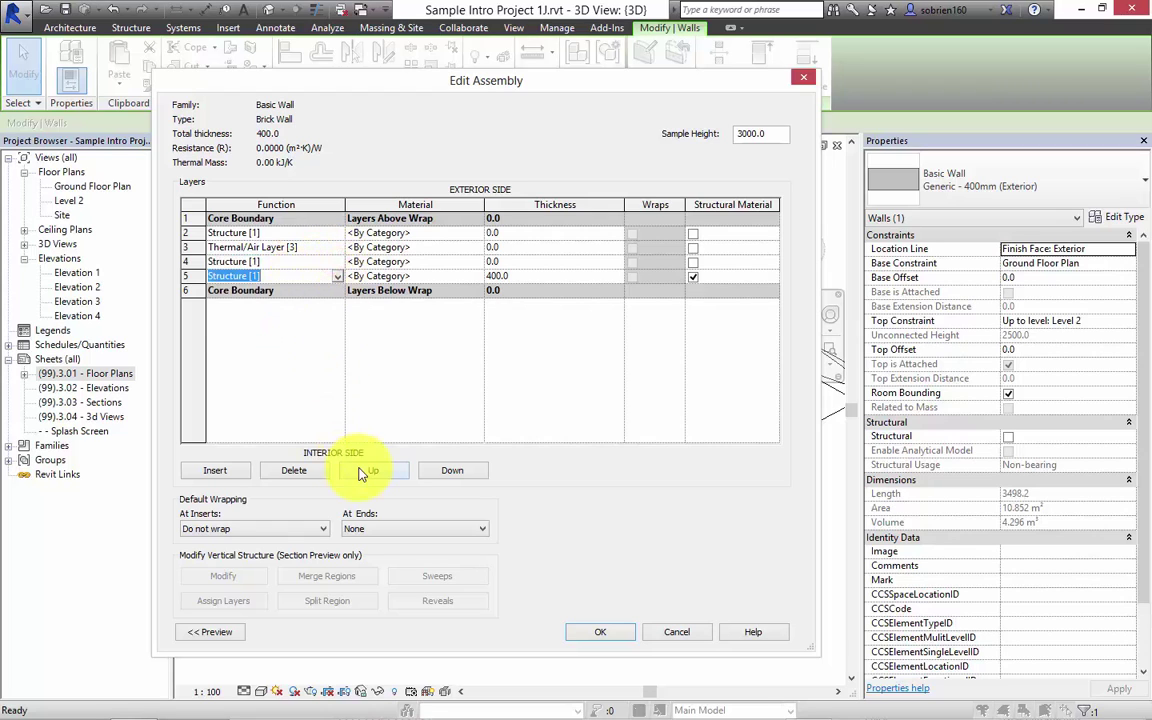
pyautogui.click(300, 470)
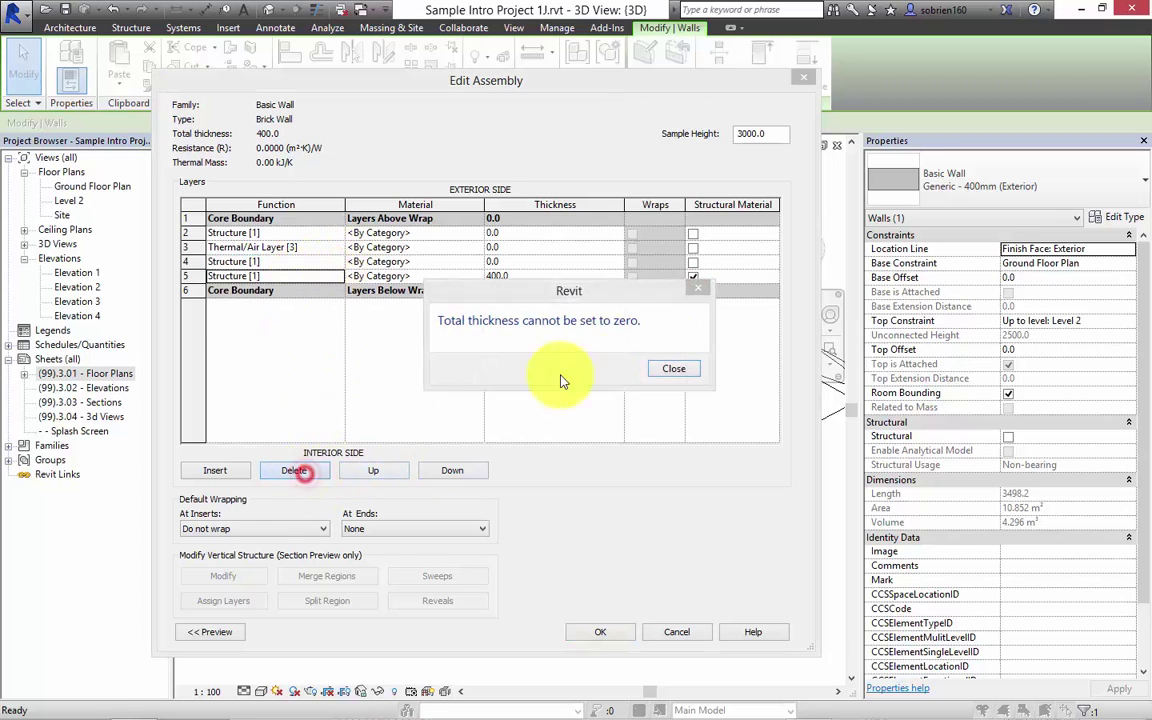
pyautogui.click(680, 370)
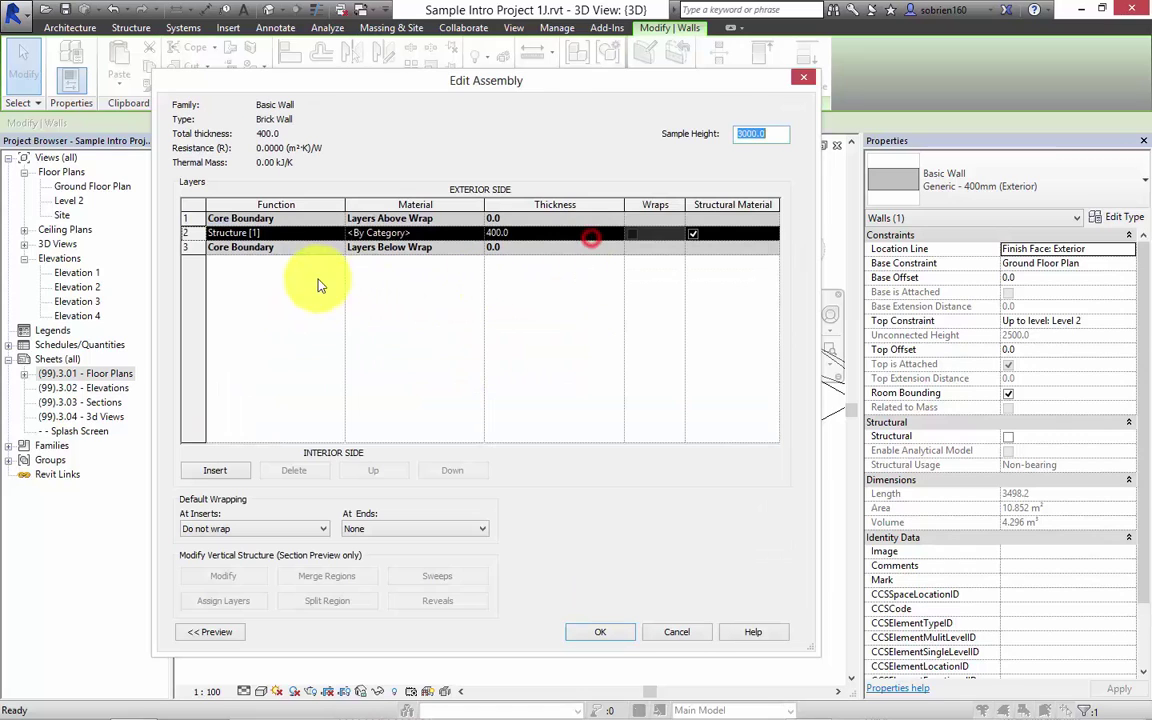
# - Open the Material Browser for the Brick Wall's Structure [1] layer and hide its library panel
pyautogui.click(297, 274)
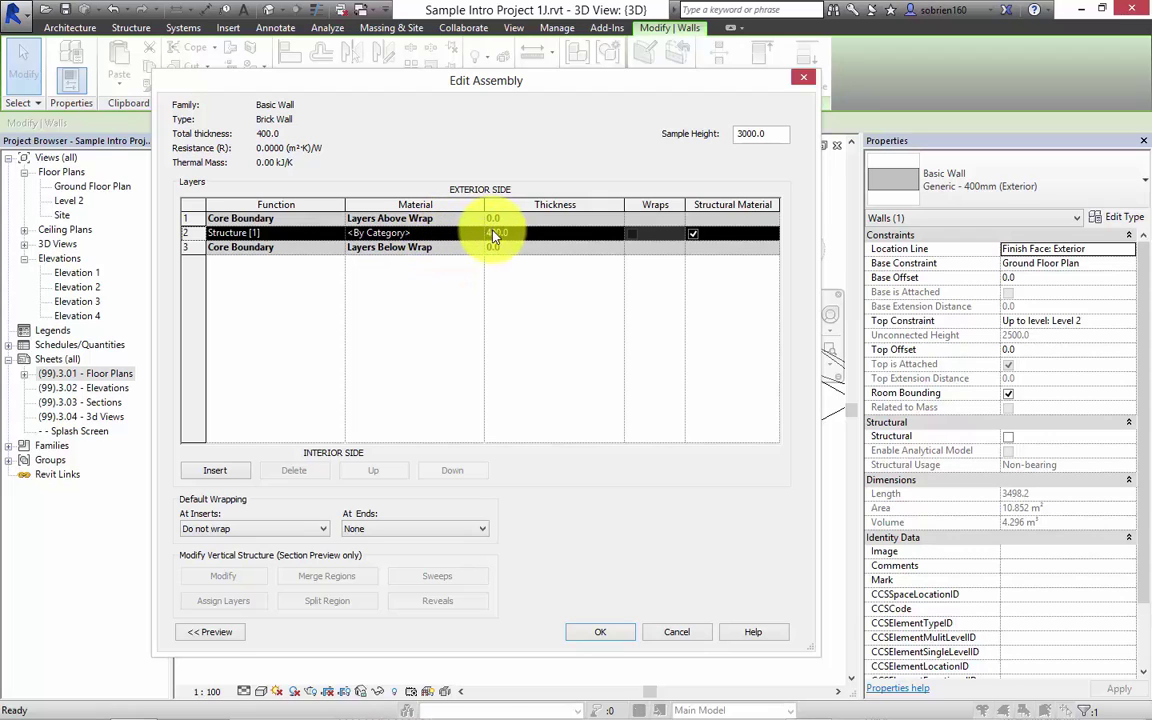
pyautogui.click(432, 233)
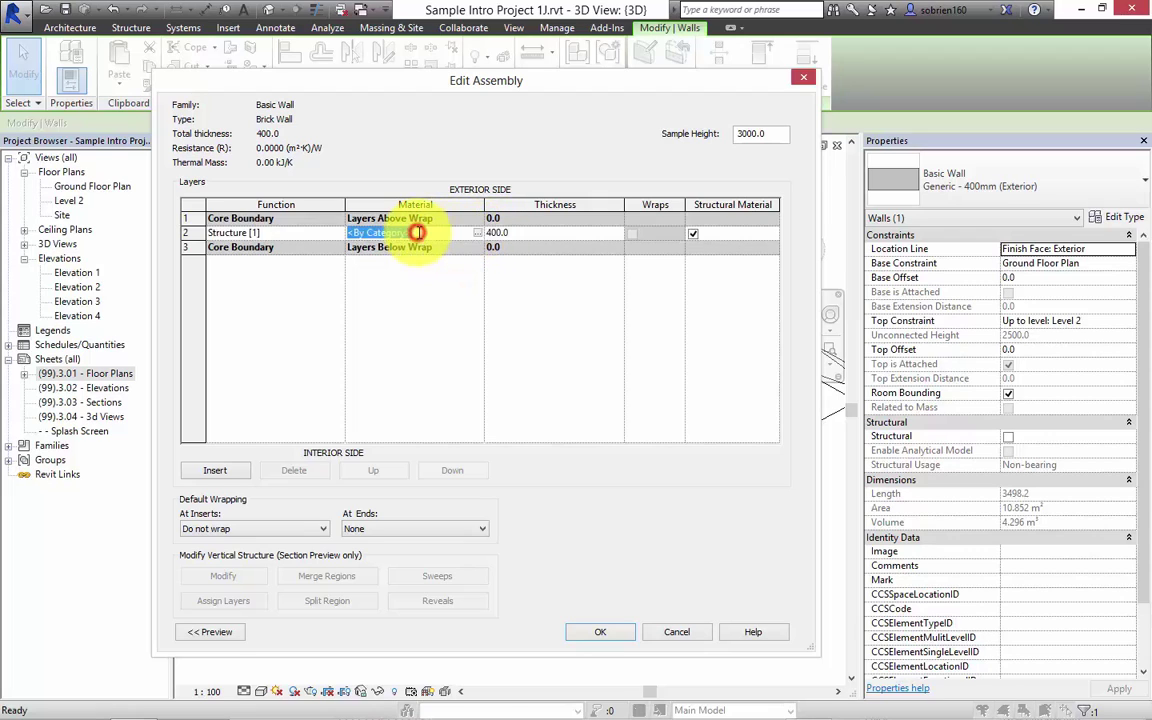
pyautogui.click(478, 235)
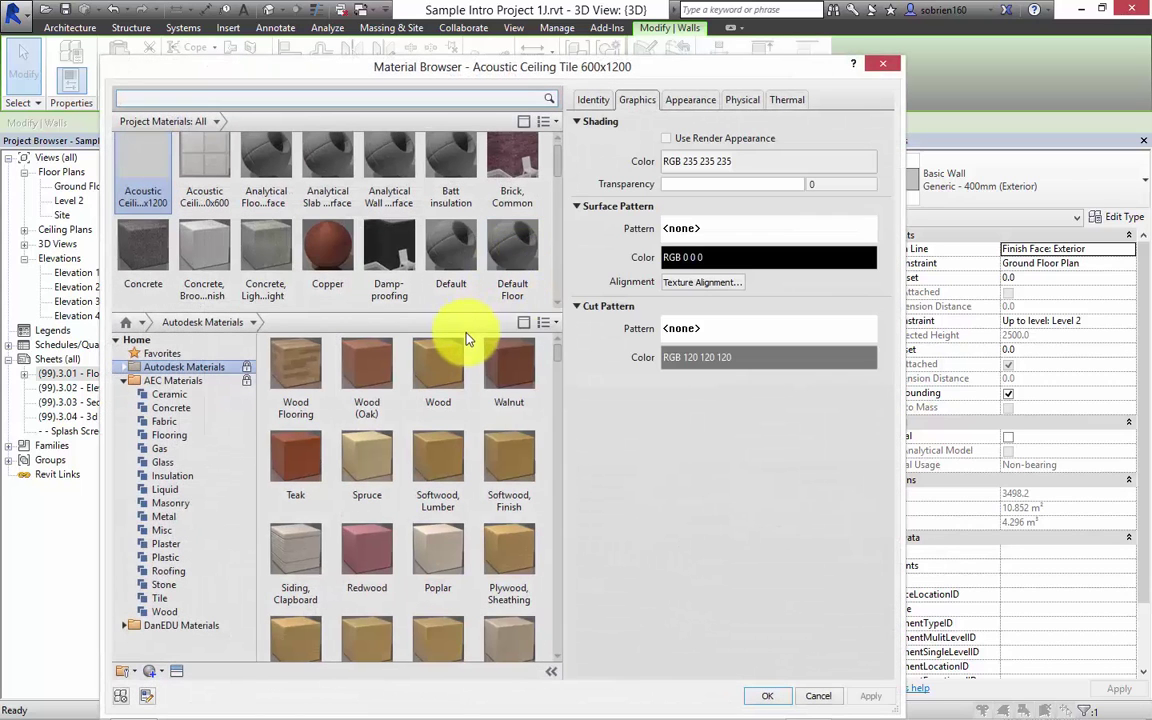
pyautogui.click(525, 122)
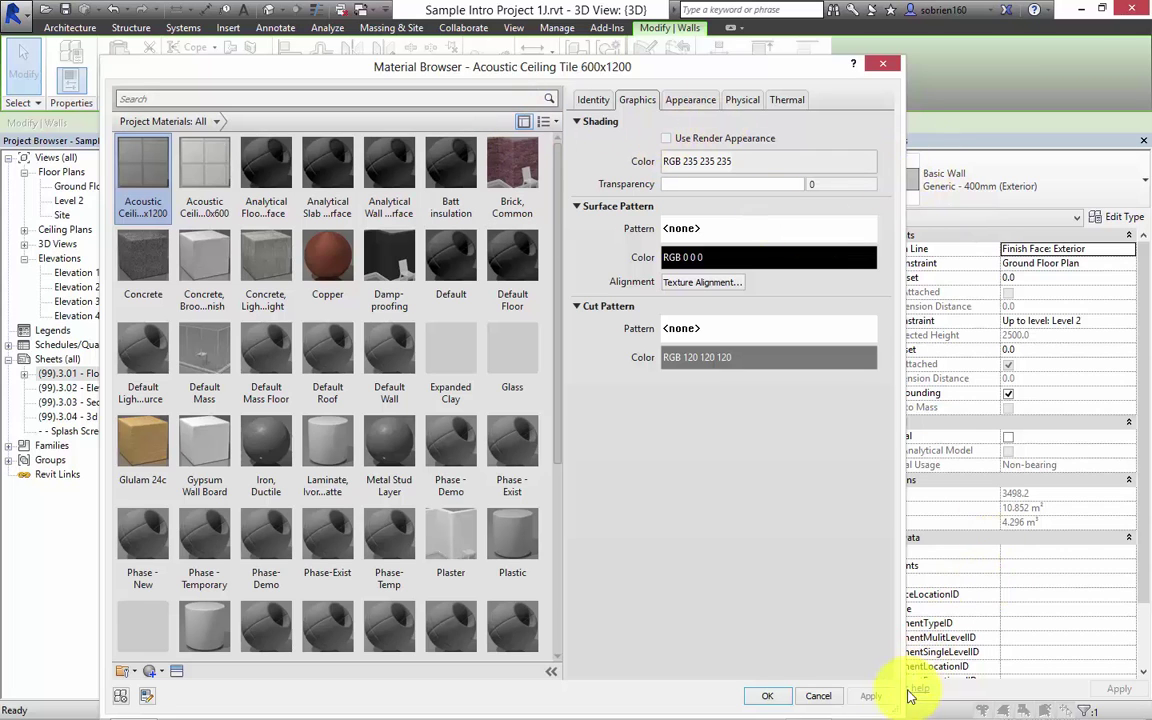
# - Shrink the Material Browser and look through the project material class filter and the library management options
pyautogui.moveTo(889, 703); pyautogui.dragTo(340, 458)
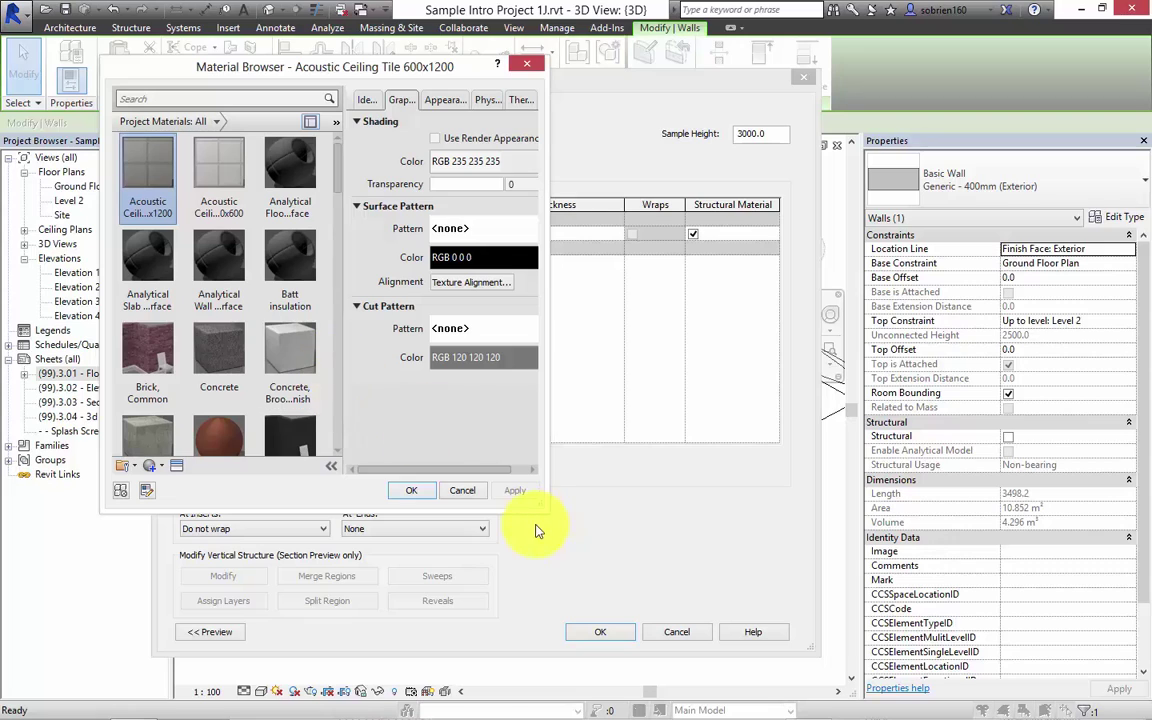
pyautogui.click(218, 122)
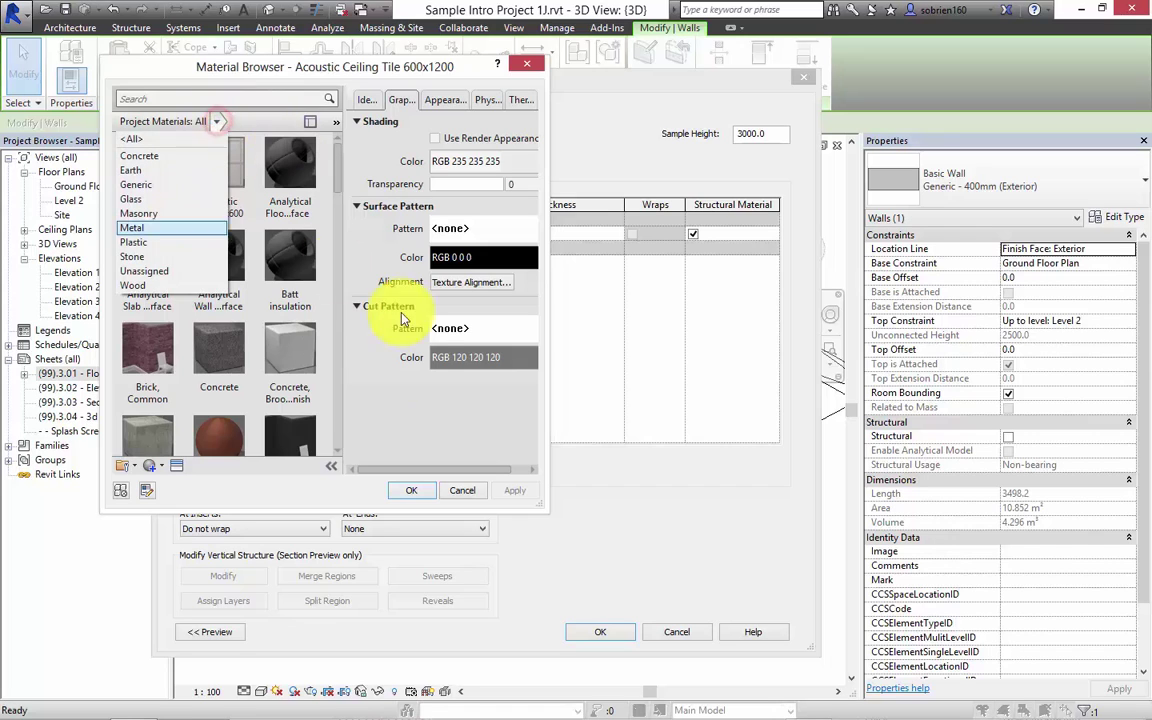
pyautogui.click(251, 505)
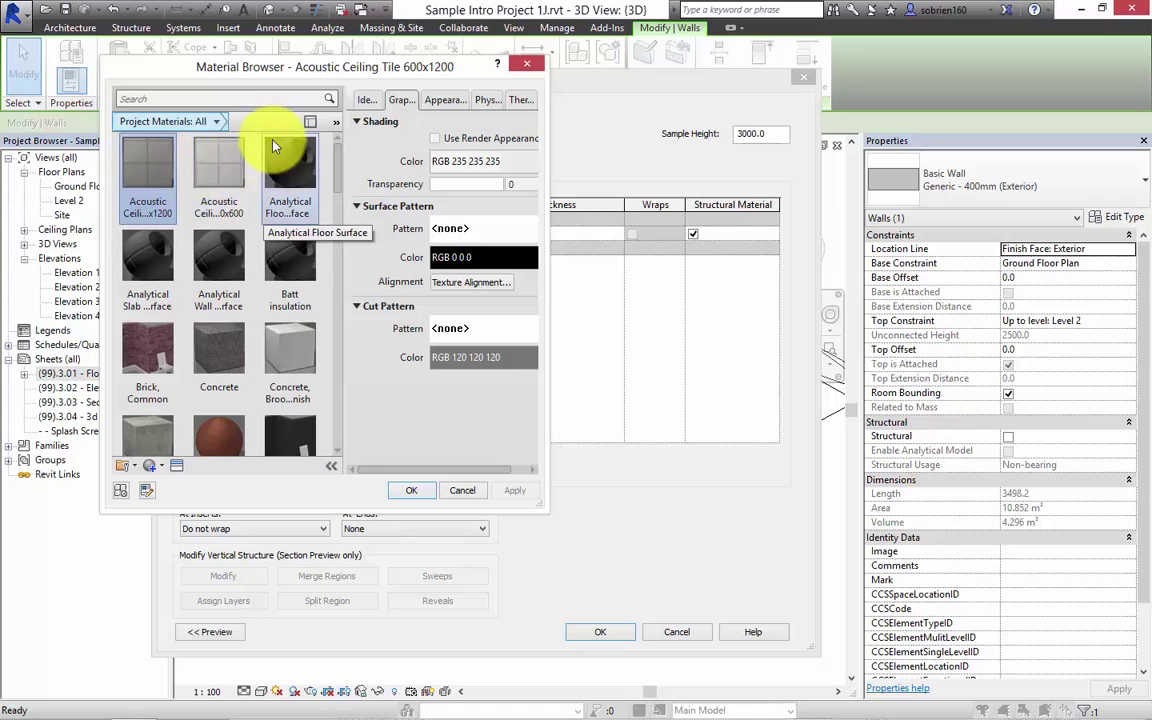
pyautogui.scroll(-1, 311, 338)
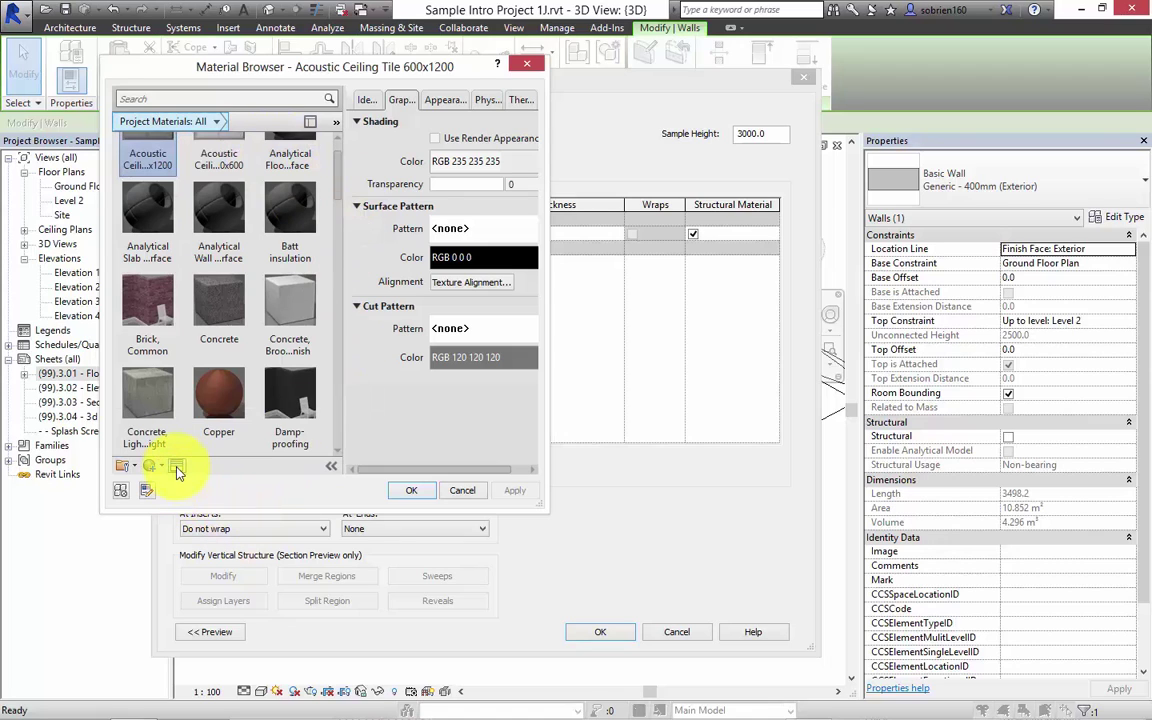
pyautogui.click(131, 467)
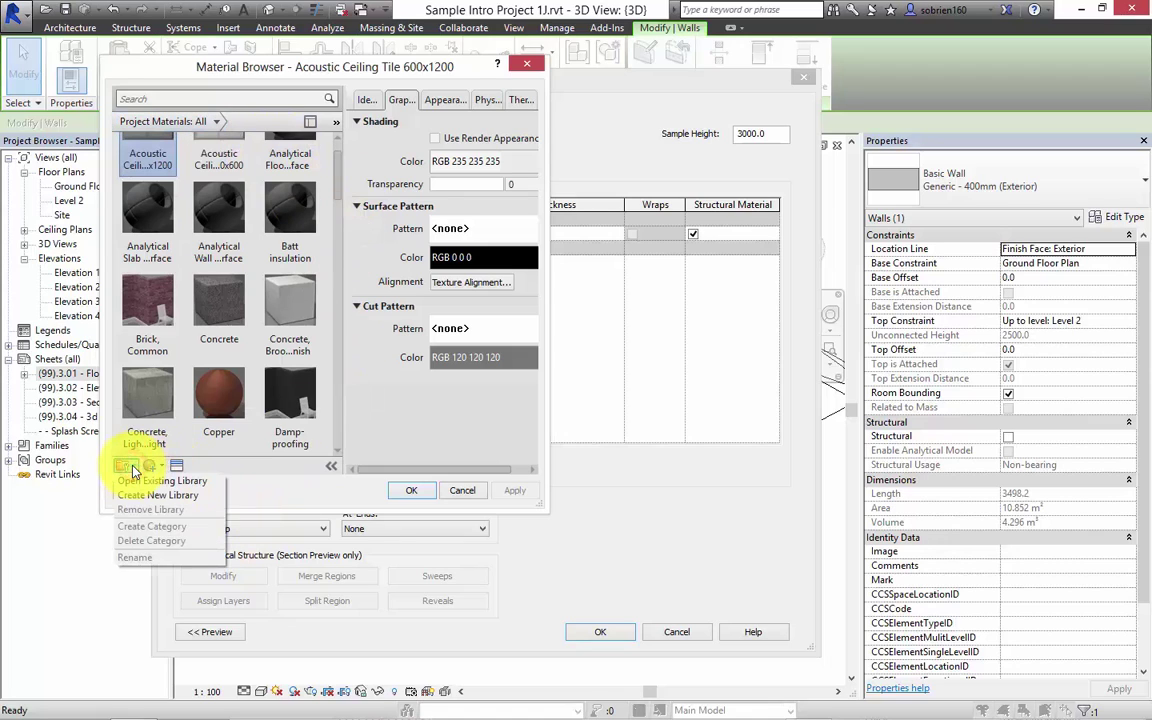
pyautogui.click(325, 359)
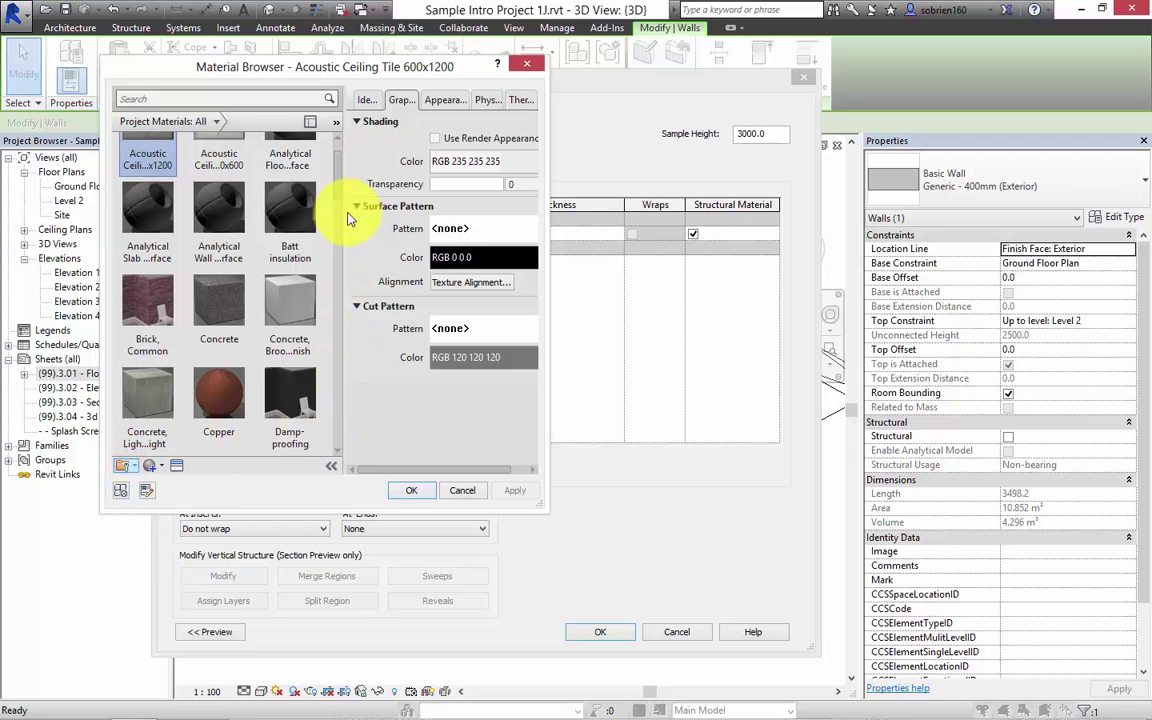
# - Enlarge the Material Browser and look over the list of project materials
pyautogui.moveTo(541, 510); pyautogui.dragTo(1100, 712)
pyautogui.moveTo(674, 191)
pyautogui.mouseDown()
pyautogui.moveTo(677, 343)
pyautogui.moveTo(681, 154)
pyautogui.moveTo(689, 303)
pyautogui.moveTo(689, 177)
pyautogui.mouseUp()
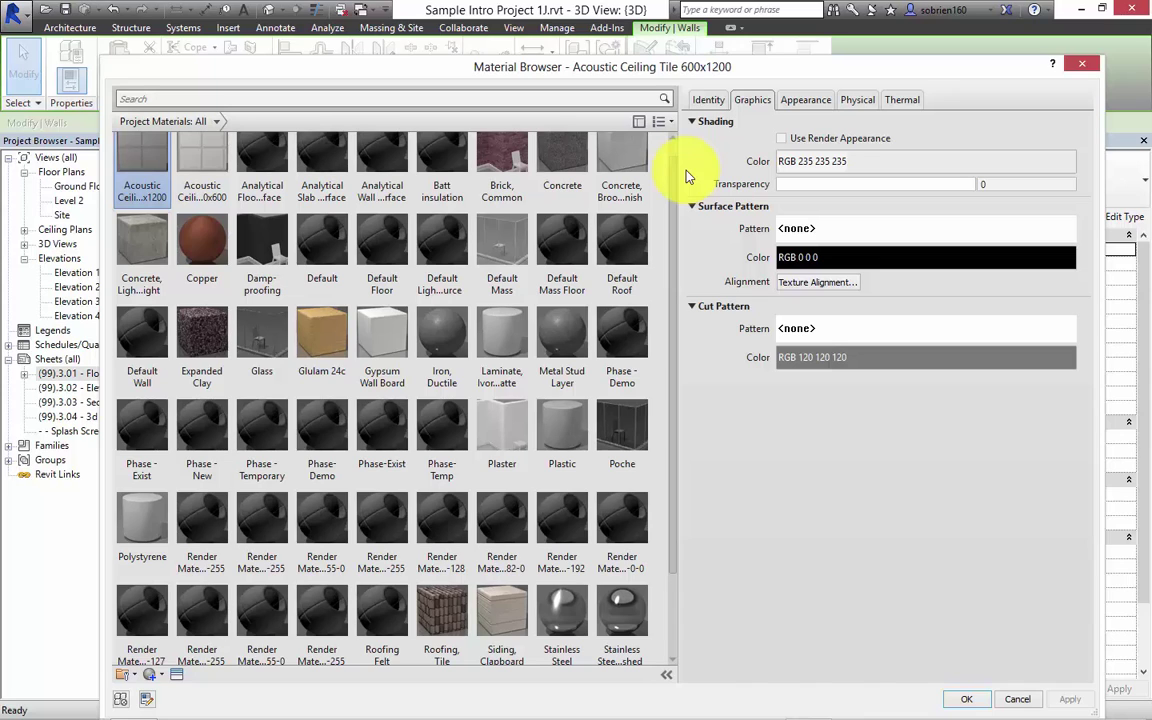
pyautogui.scroll(-1, 585, 388)
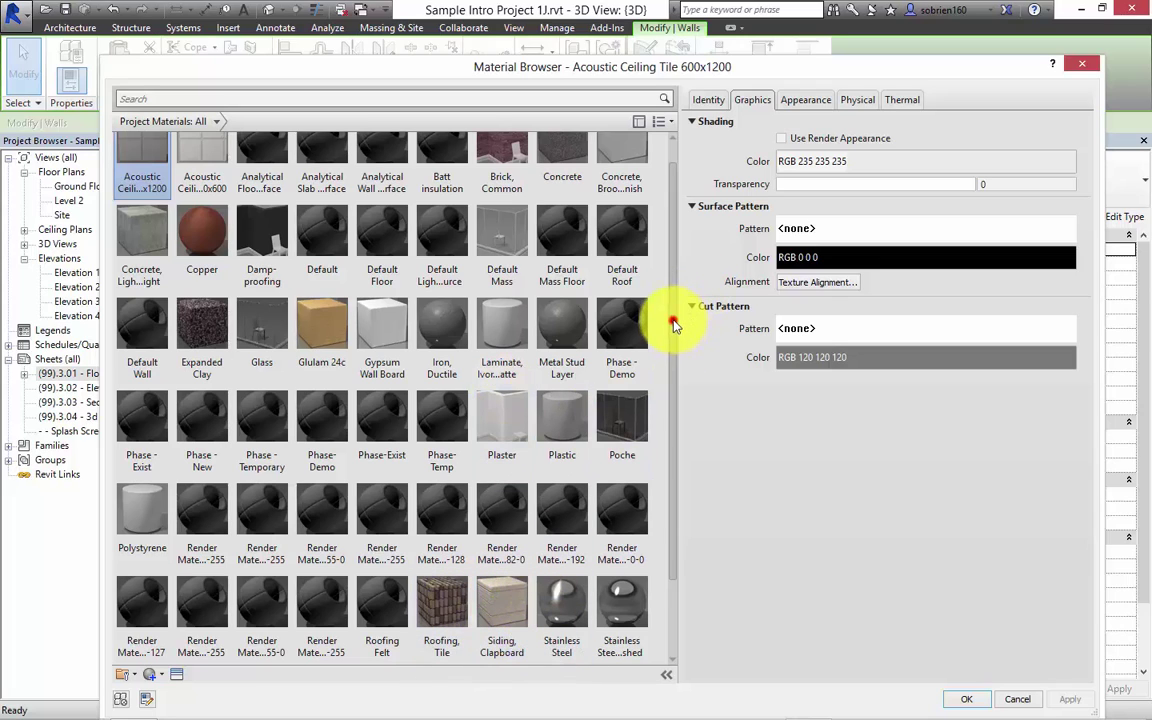
pyautogui.scroll(1, 620, 290)
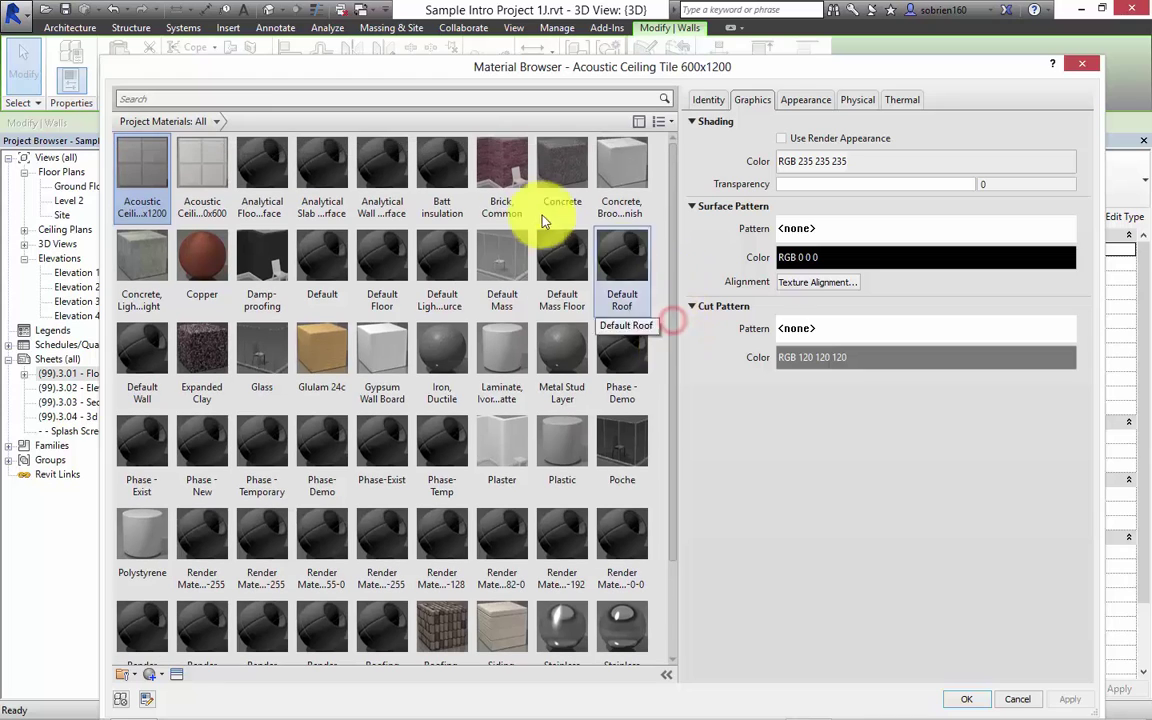
# - Examine the appearance settings of the project material Brick, Common
pyautogui.click(498, 158)
pyautogui.click(800, 99)
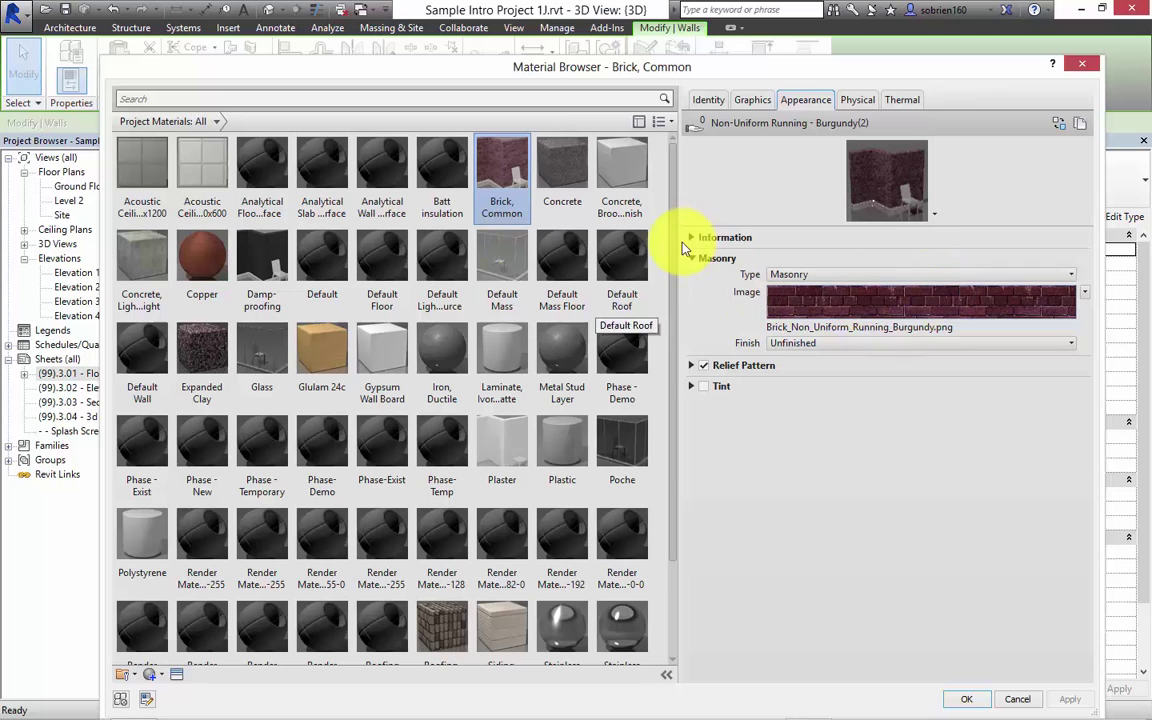
pyautogui.scroll(-3, 680, 300)
pyautogui.scroll(3, 676, 290)
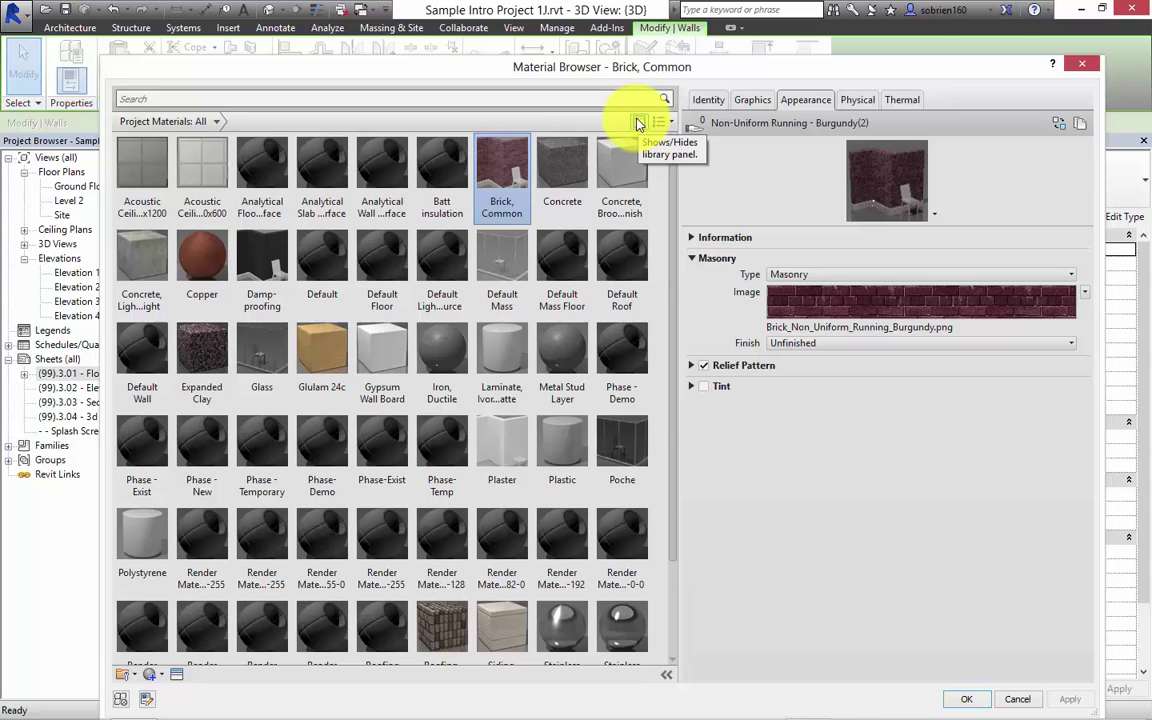
# - Show the library panel and look through the category trees of the Autodesk, AEC and DanEDU material libraries
pyautogui.click(640, 123)
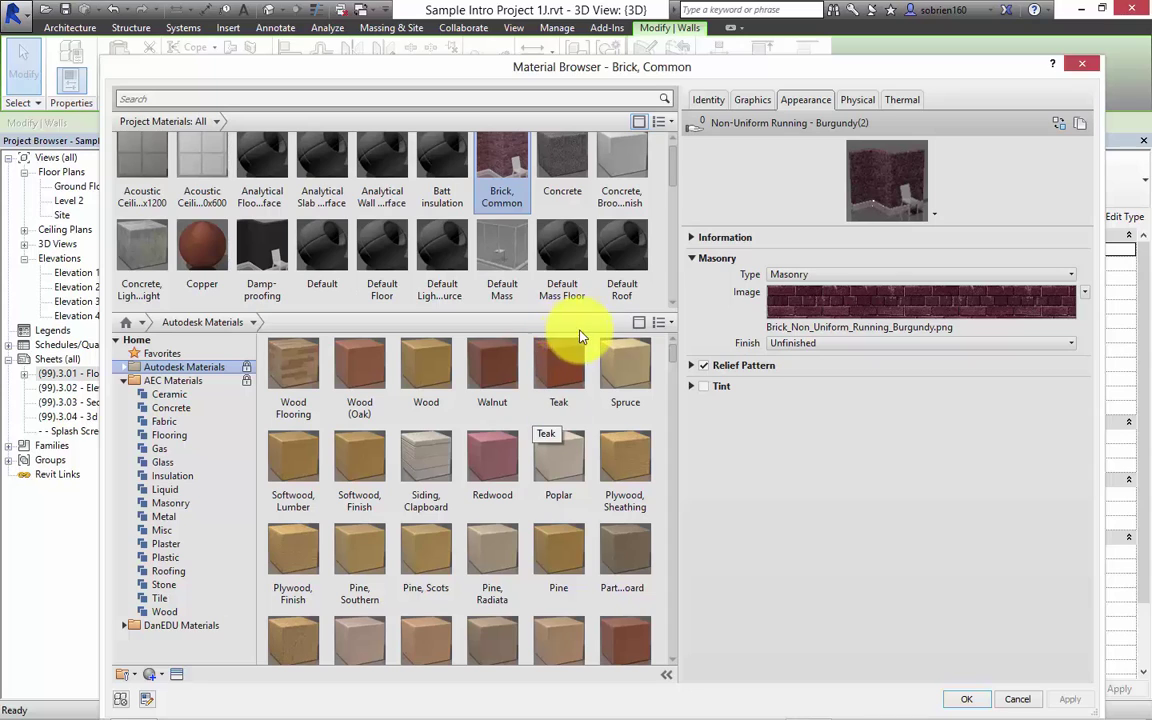
pyautogui.click(122, 382)
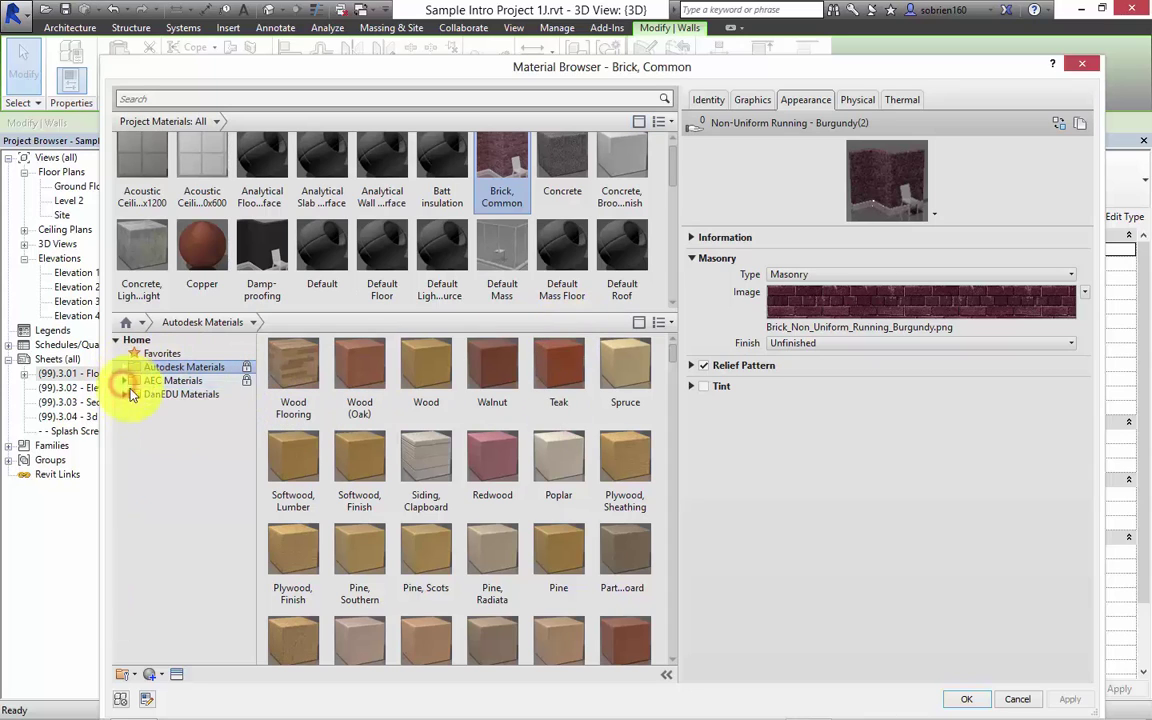
pyautogui.click(125, 369)
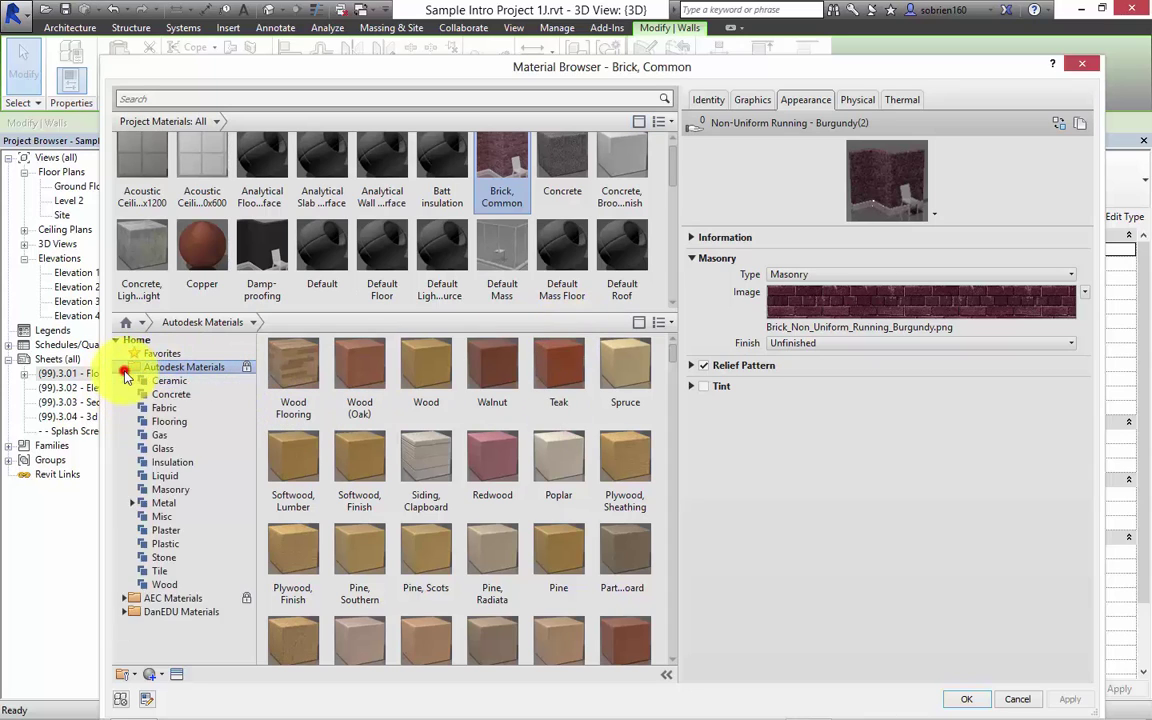
pyautogui.click(124, 369)
pyautogui.click(123, 381)
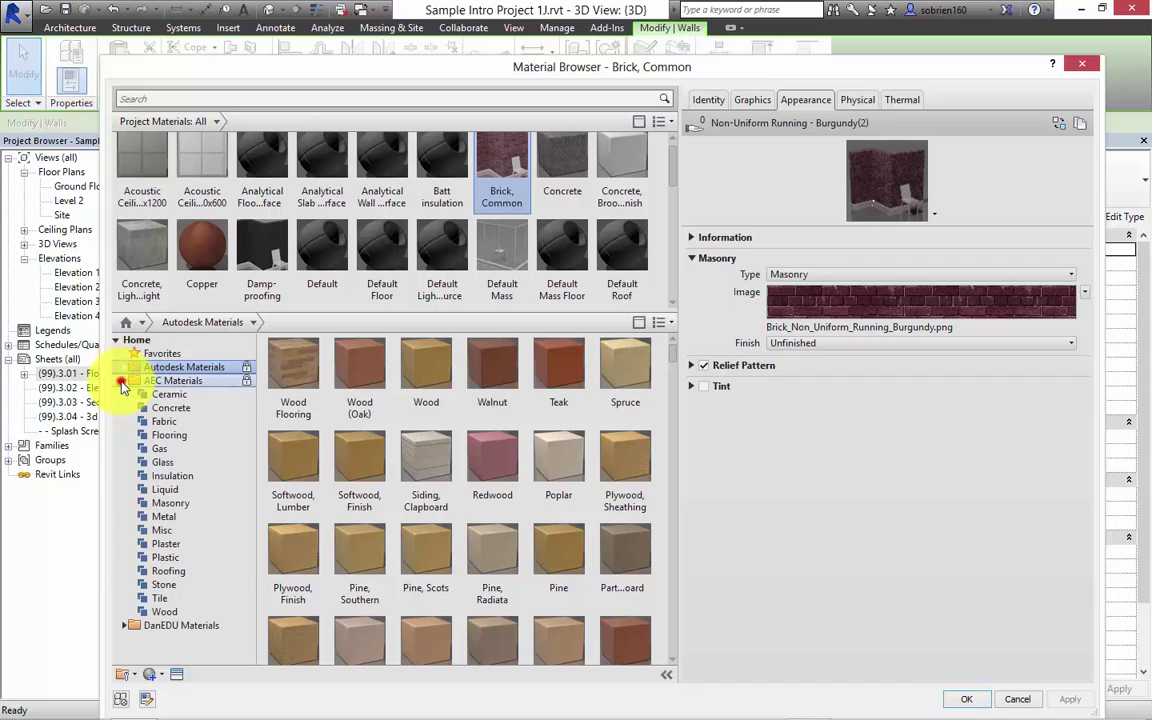
pyautogui.click(123, 381)
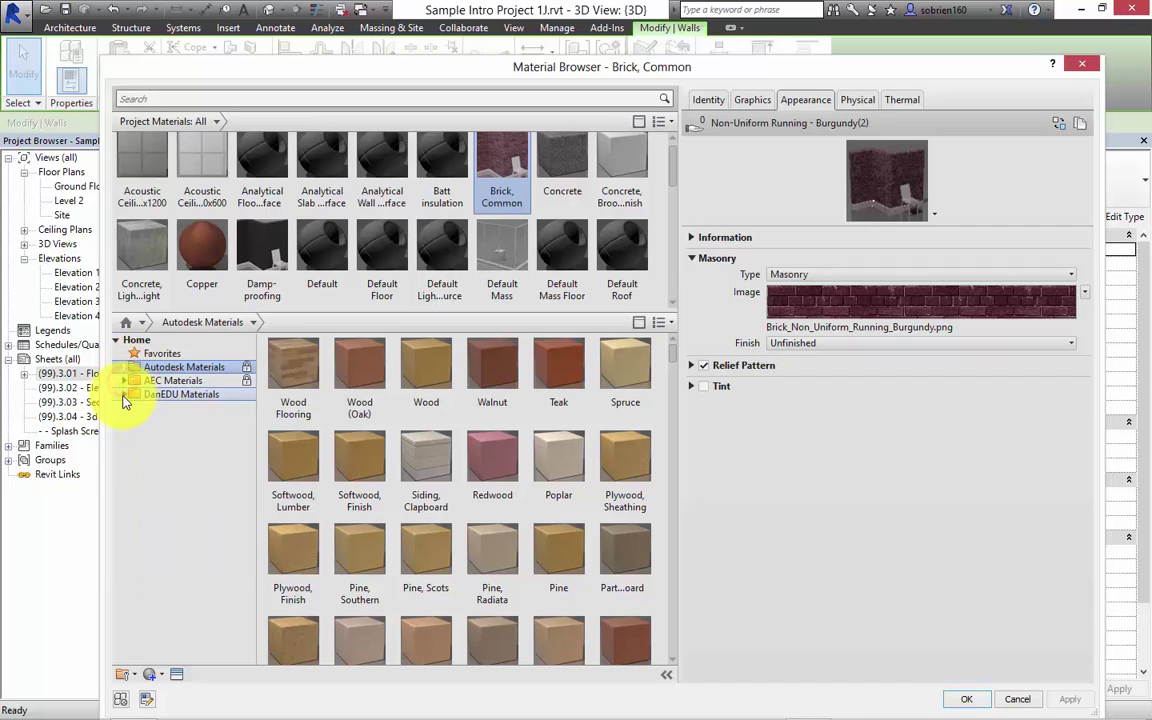
pyautogui.click(123, 394)
pyautogui.click(123, 394)
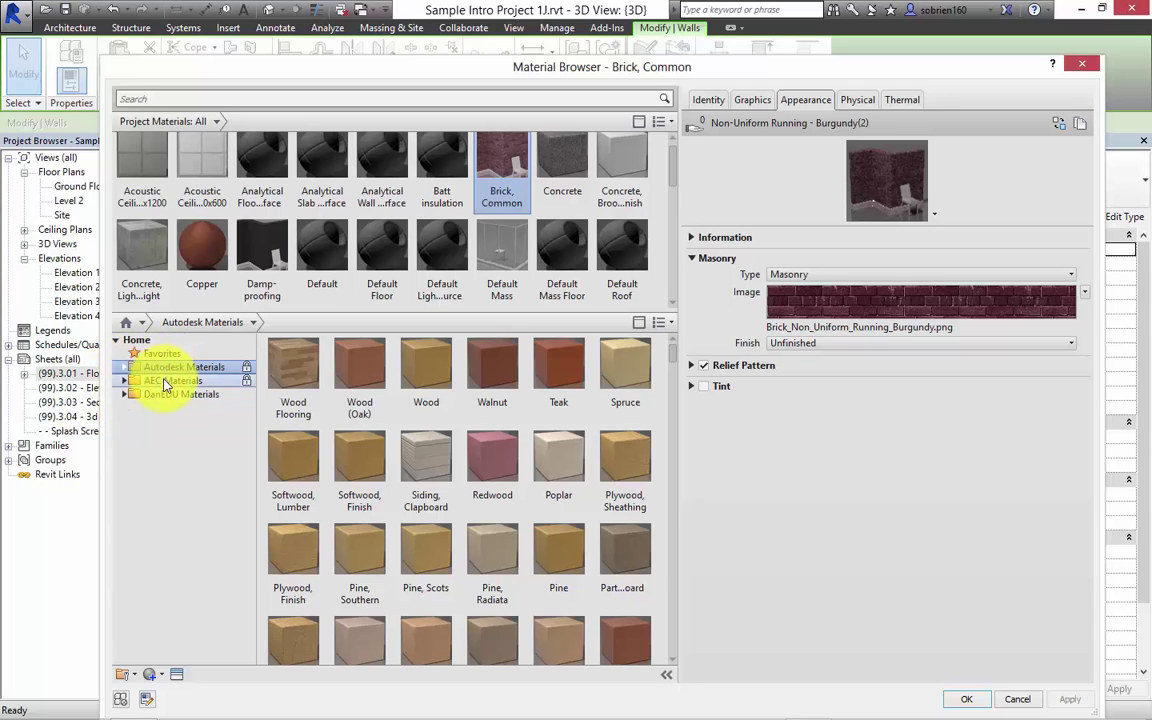
# - Compare the Autodesk Materials and AEC Materials libraries and review the AEC categories
pyautogui.click(160, 381)
pyautogui.click(160, 368)
pyautogui.click(160, 381)
pyautogui.click(148, 368)
pyautogui.click(123, 368)
pyautogui.click(123, 368)
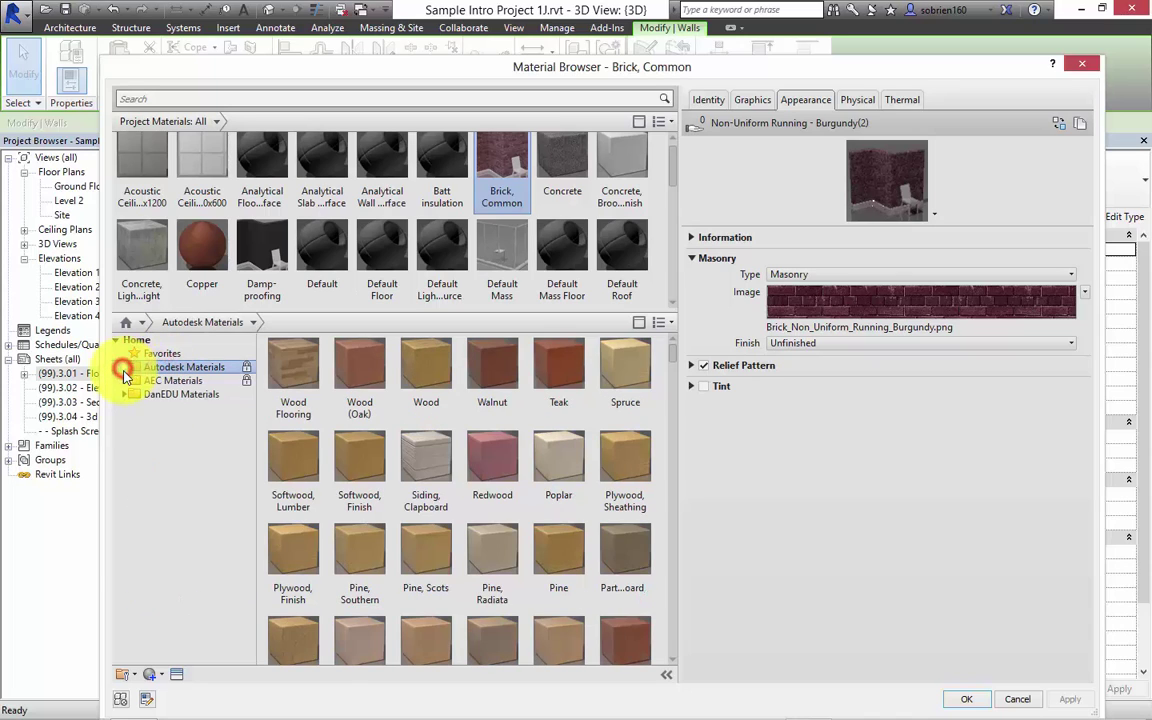
pyautogui.click(125, 381)
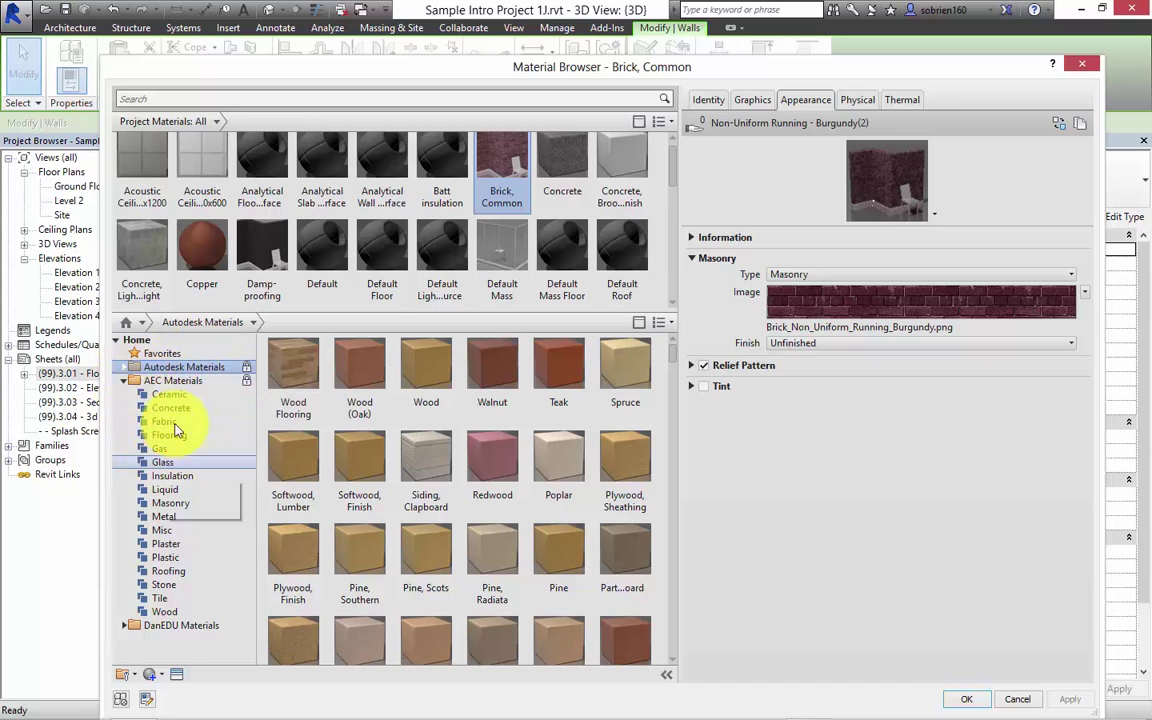
pyautogui.click(123, 381)
# - Browse the DanEDU Materials library by category, from Ceramic through Flooring, Glass, Masonry and Metal to Paint
pyautogui.click(124, 395)
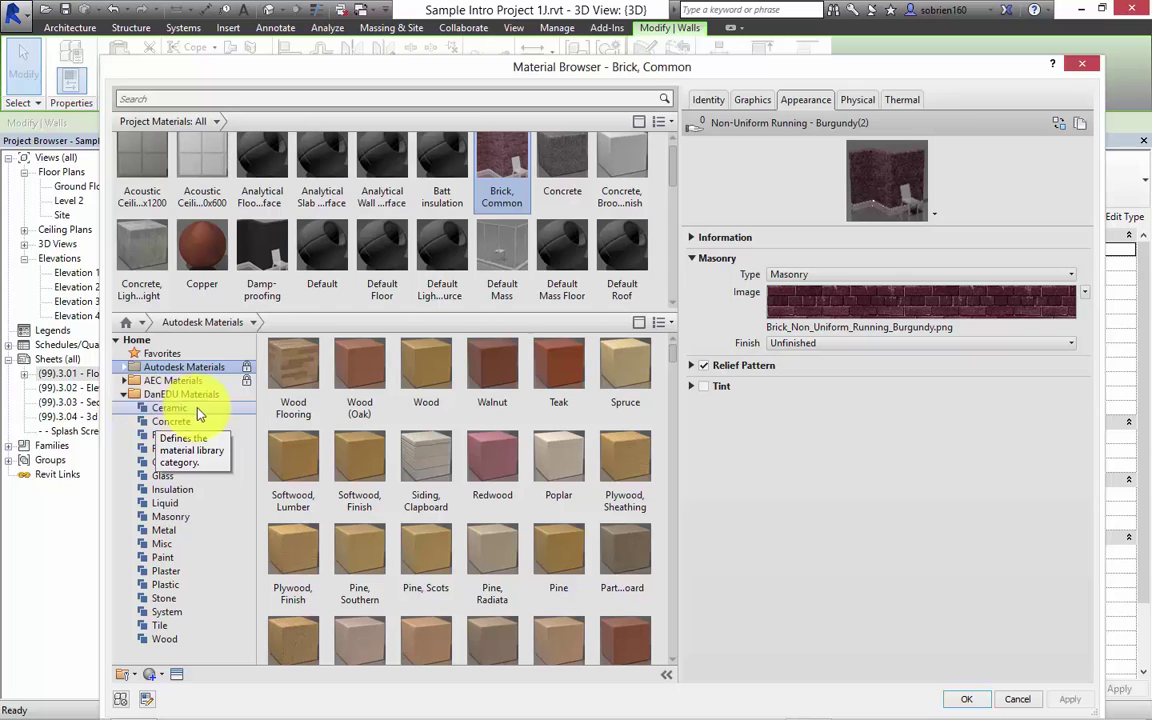
pyautogui.click(168, 408)
pyautogui.click(182, 422)
pyautogui.click(172, 448)
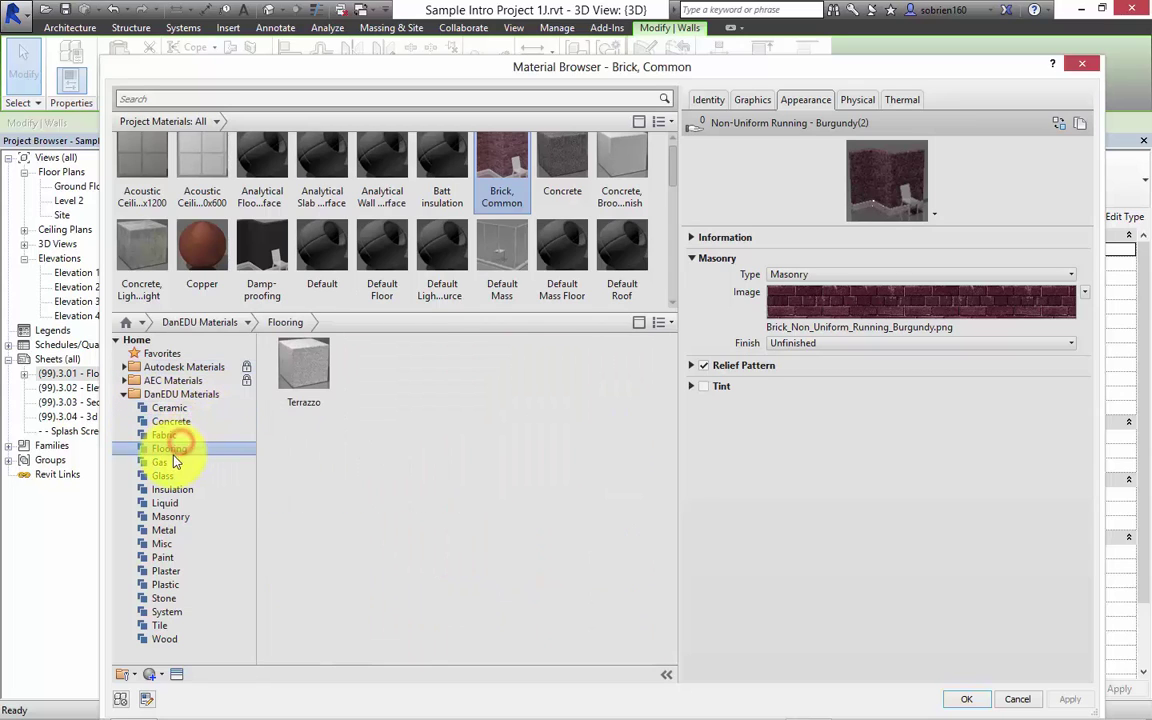
pyautogui.click(162, 462)
pyautogui.click(166, 475)
pyautogui.click(171, 489)
pyautogui.click(168, 516)
pyautogui.click(162, 530)
pyautogui.click(162, 557)
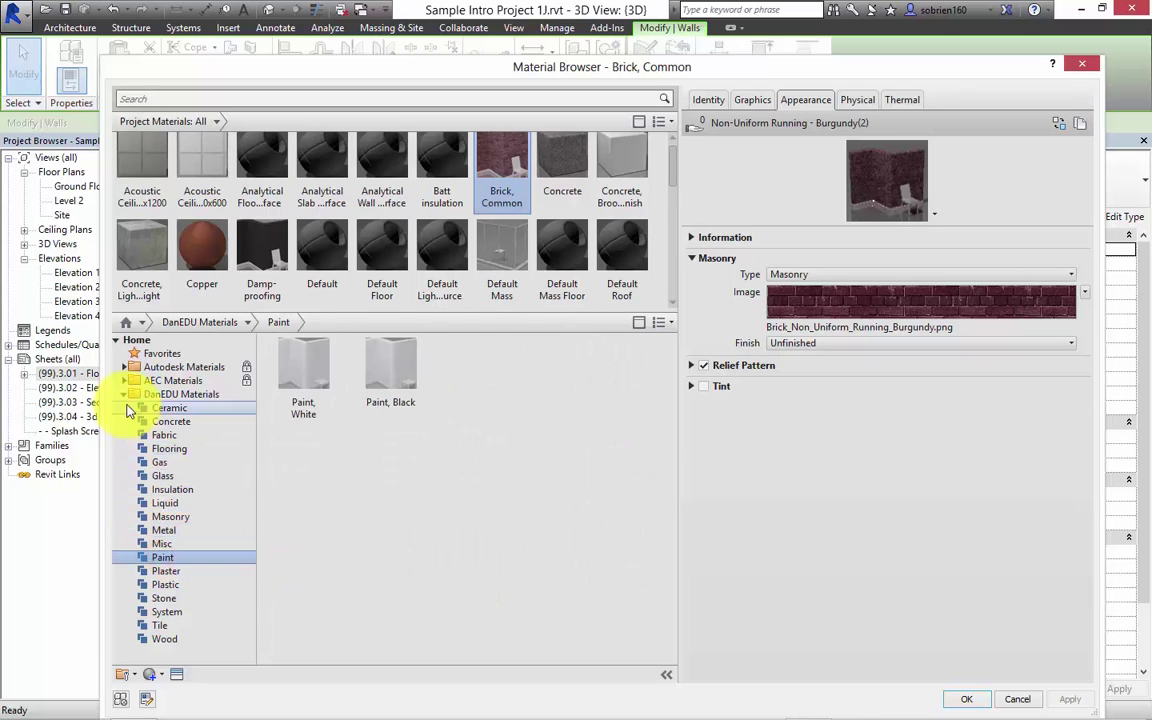
# - Add Brick, Common, Grey from the Masonry category of the Autodesk Materials library to the project materials
pyautogui.click(124, 394)
pyautogui.click(125, 368)
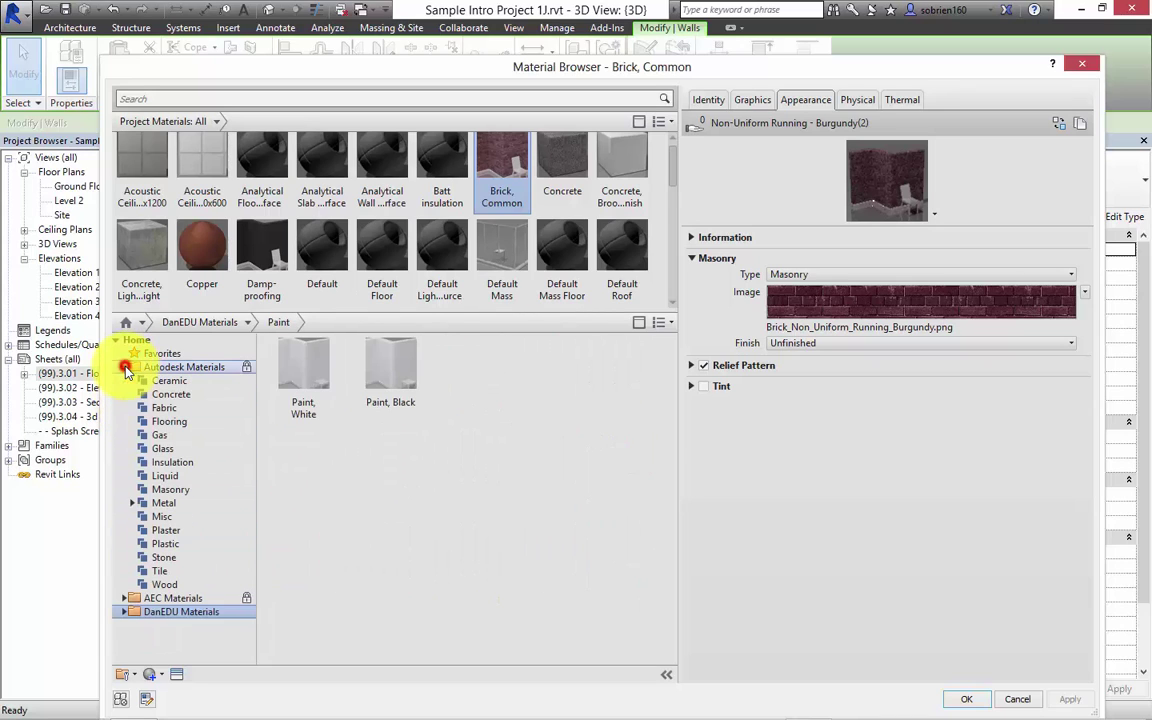
pyautogui.click(184, 492)
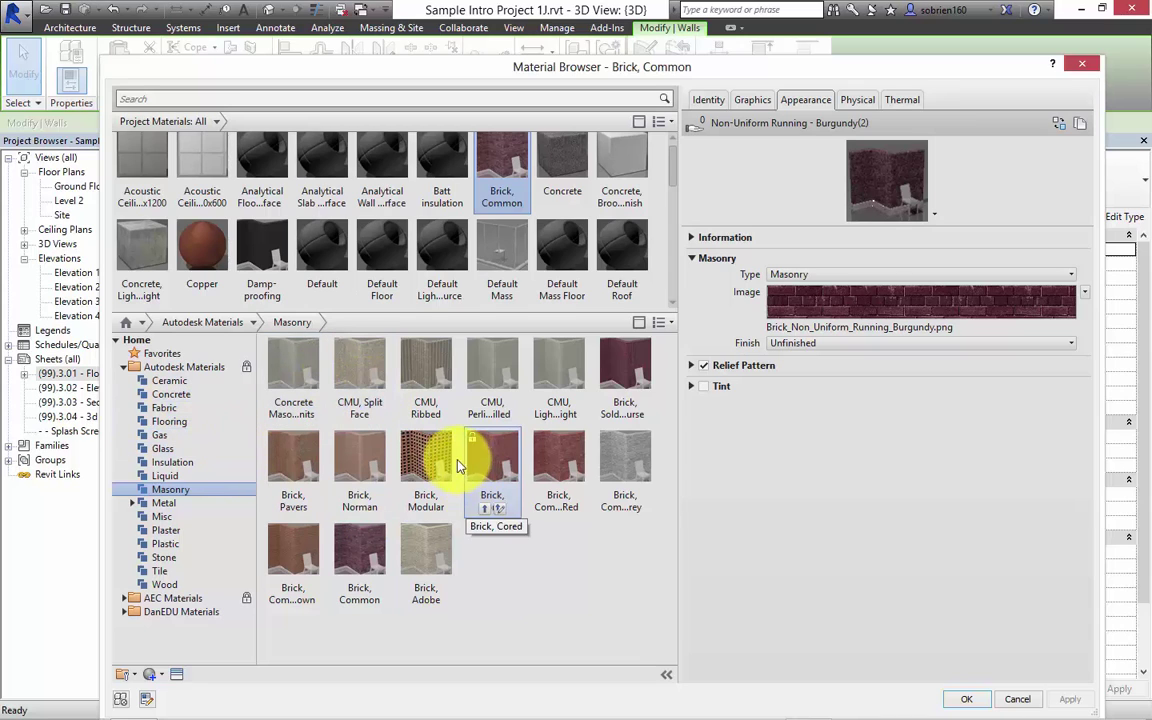
pyautogui.click(497, 478)
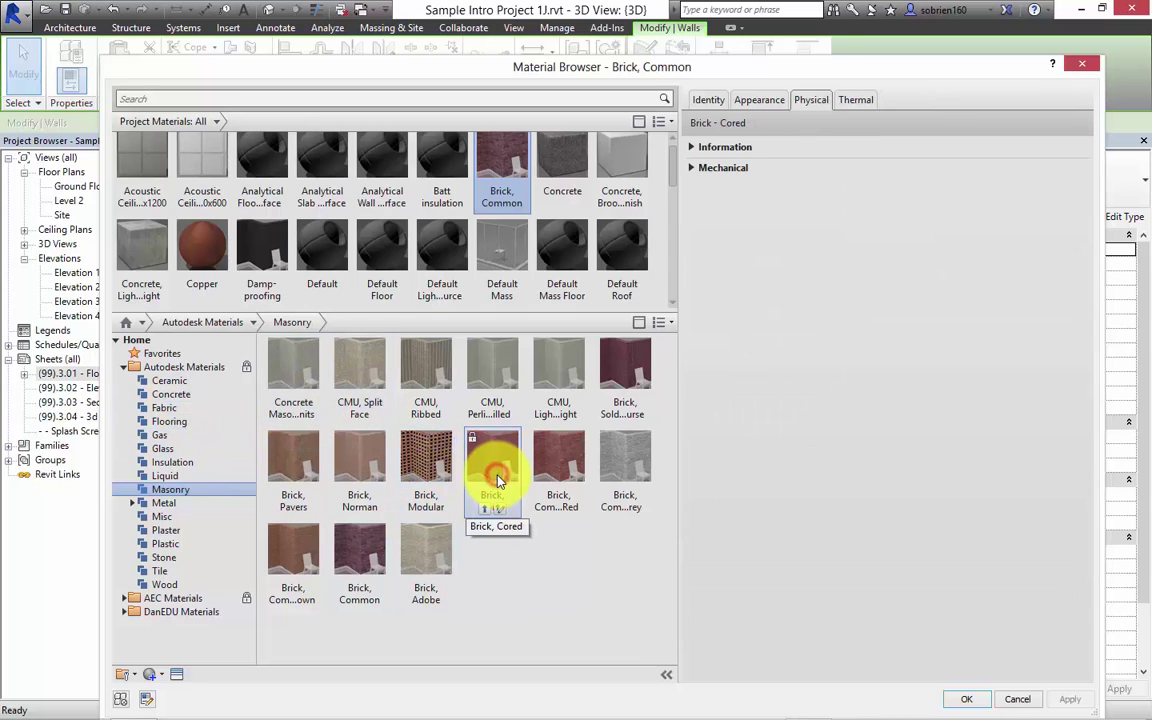
pyautogui.click(545, 468)
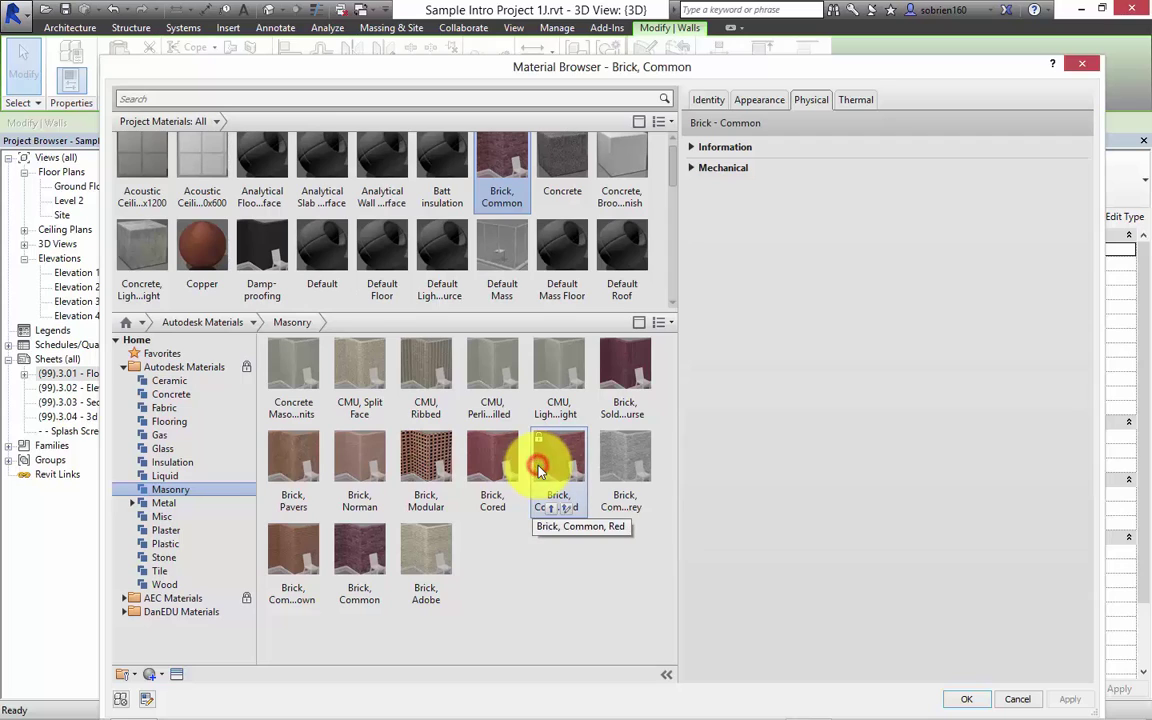
pyautogui.click(615, 477)
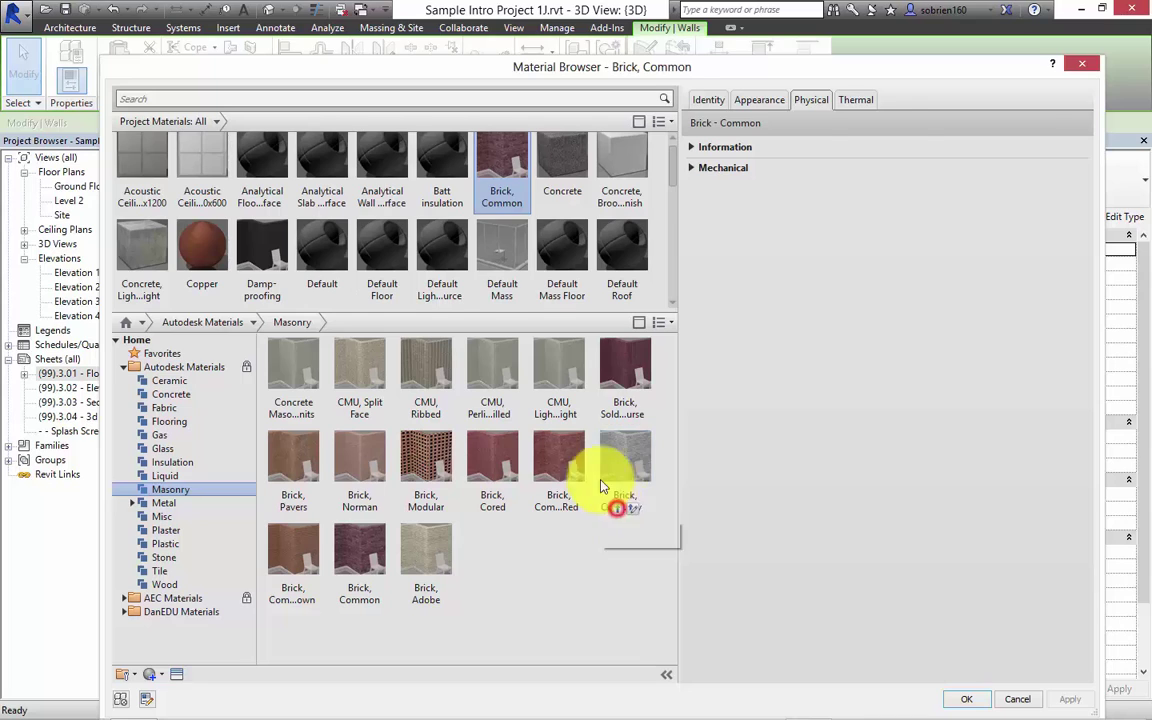
pyautogui.click(618, 511)
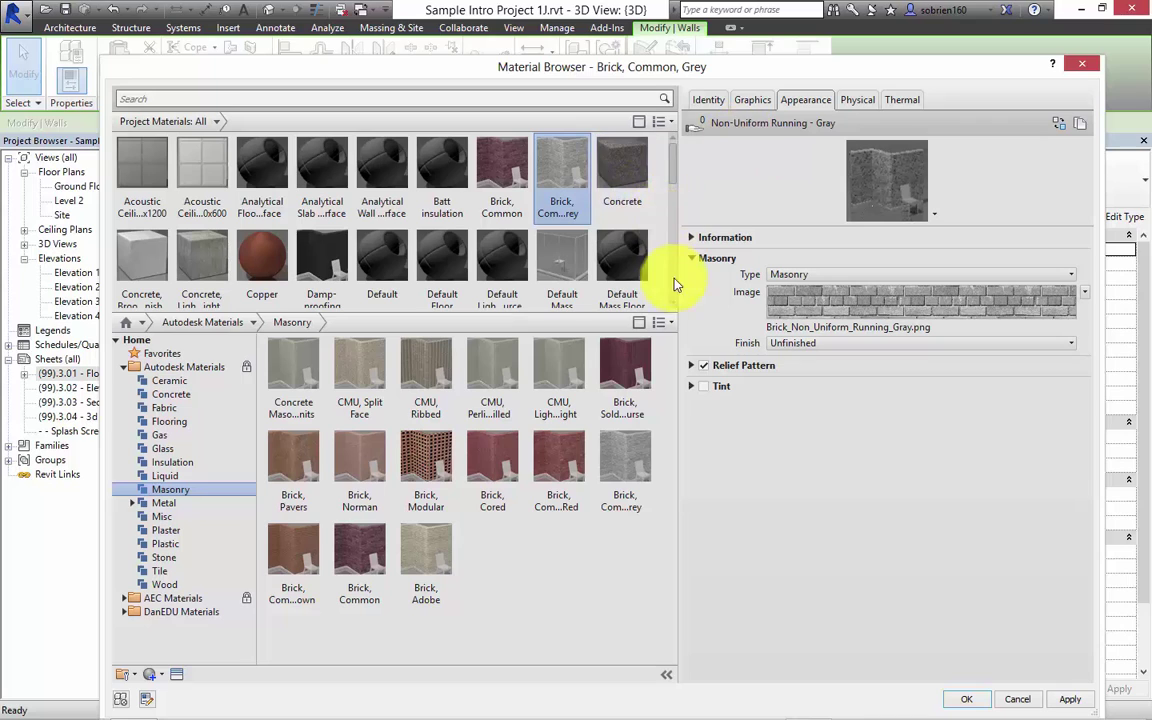
# - Hide the library panel and show the identity information of Brick, Common, Grey in a widened material editor
pyautogui.click(638, 122)
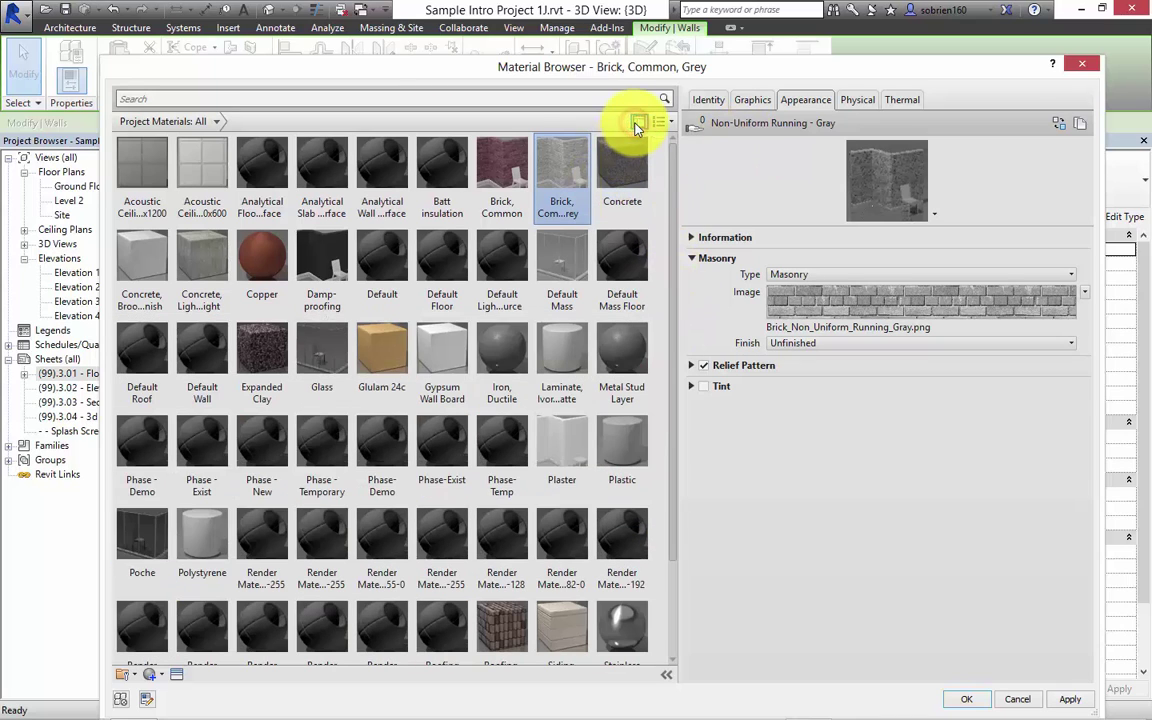
pyautogui.moveTo(676, 193); pyautogui.dragTo(424, 191)
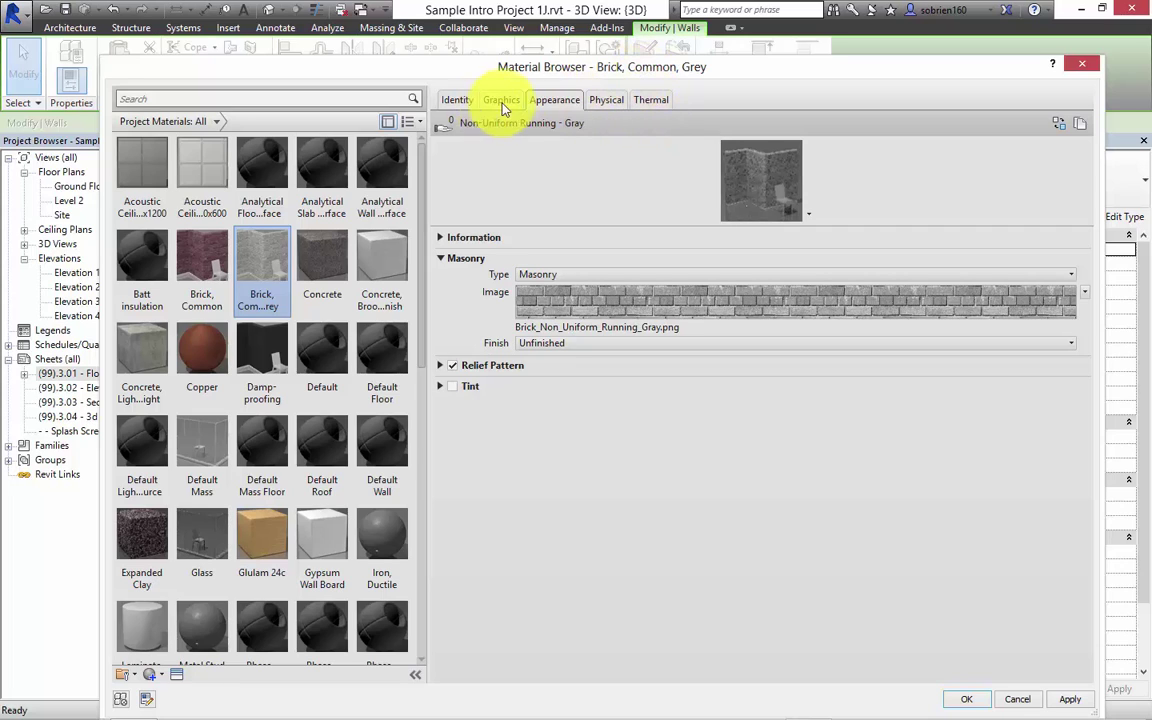
pyautogui.click(460, 100)
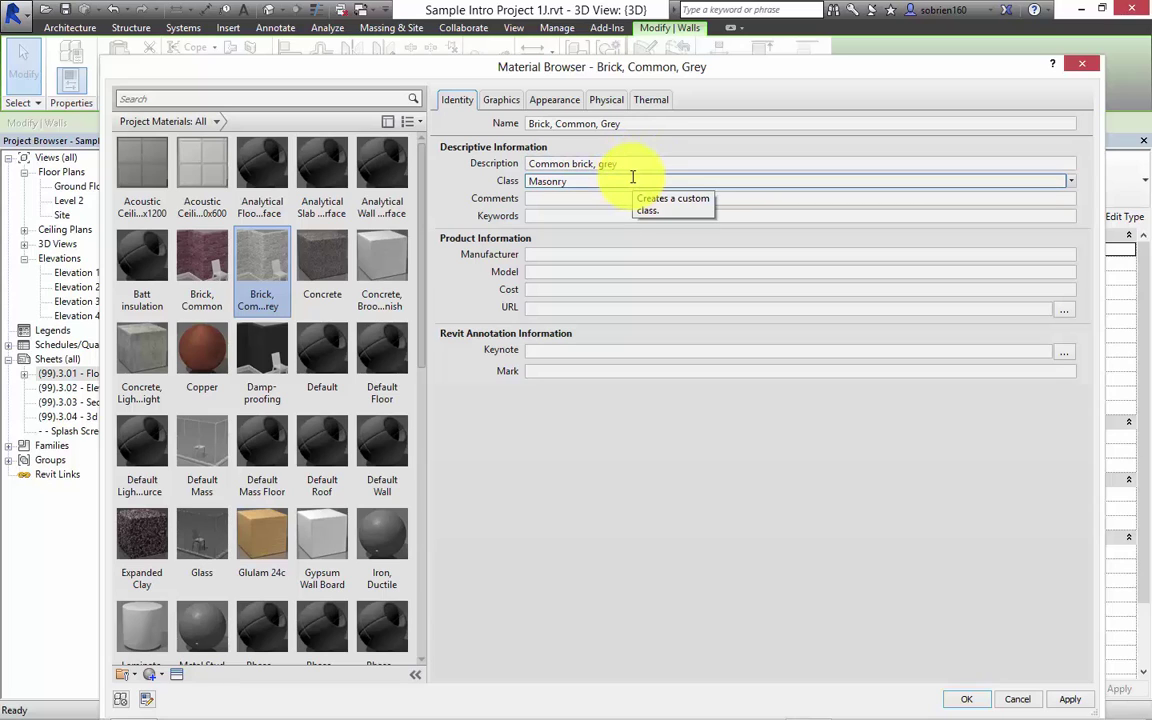
# - Review the manufacturer, keywords and comments fields in the identity information of Brick, Common, Grey
pyautogui.click(558, 255)
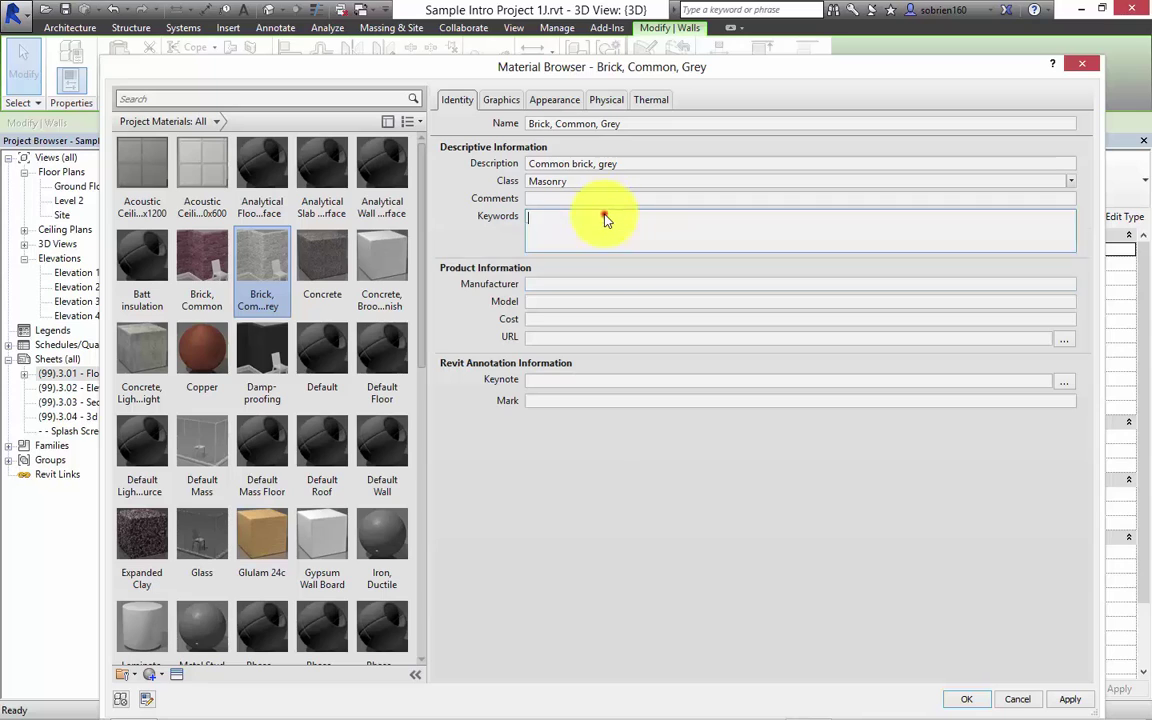
pyautogui.click(606, 200)
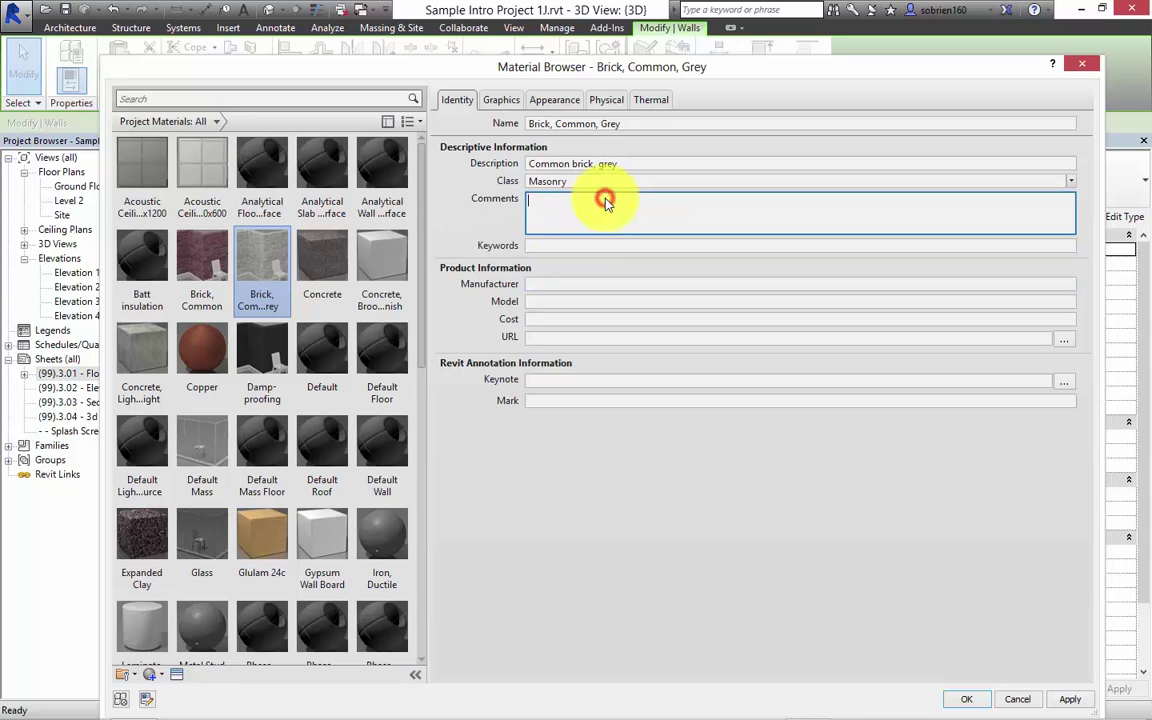
pyautogui.click(503, 122)
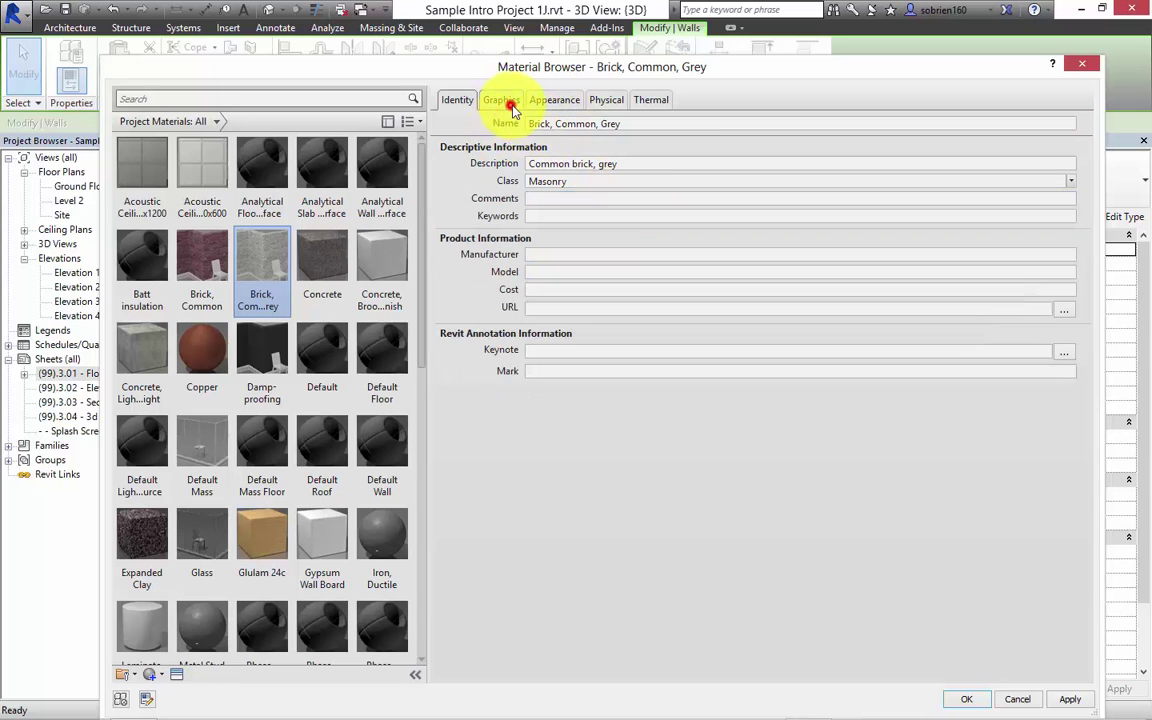
# - Set the surface pattern of Brick, Common, Grey to the model pattern Stretcher Bond 2 (DK size), checking its pattern properties
pyautogui.click(505, 103)
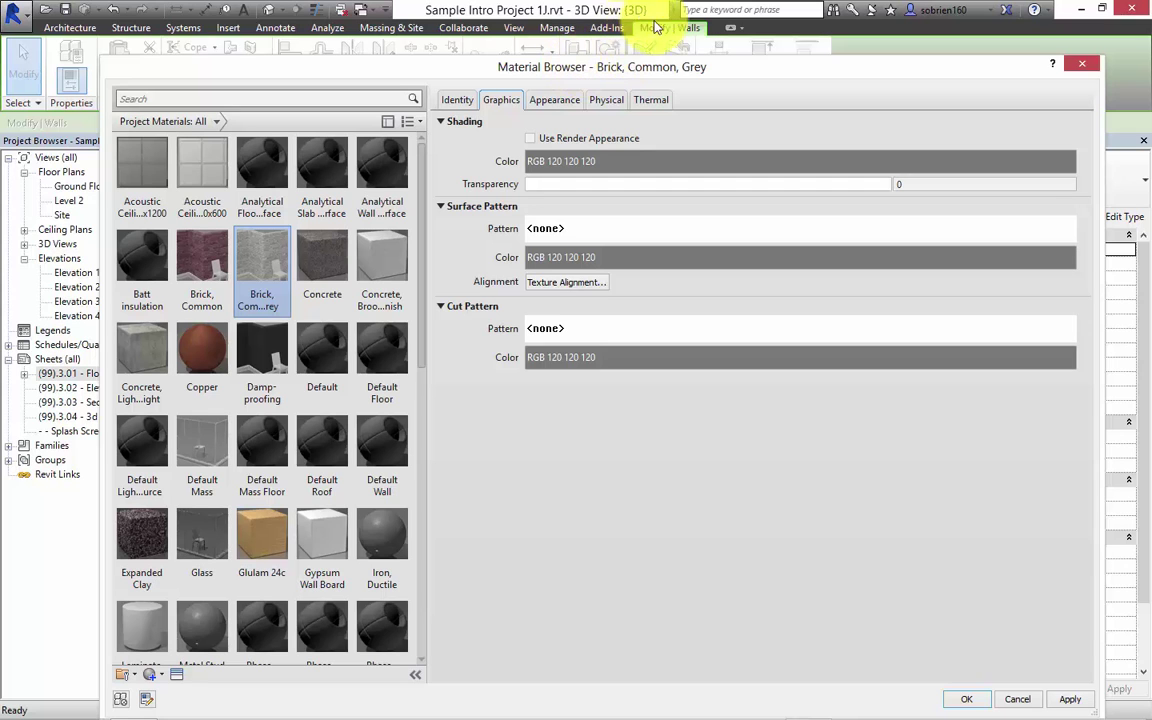
pyautogui.moveTo(681, 69)
pyautogui.mouseDown()
pyautogui.moveTo(830, 455)
pyautogui.moveTo(900, 458)
pyautogui.moveTo(607, 166)
pyautogui.moveTo(718, 84)
pyautogui.mouseUp()
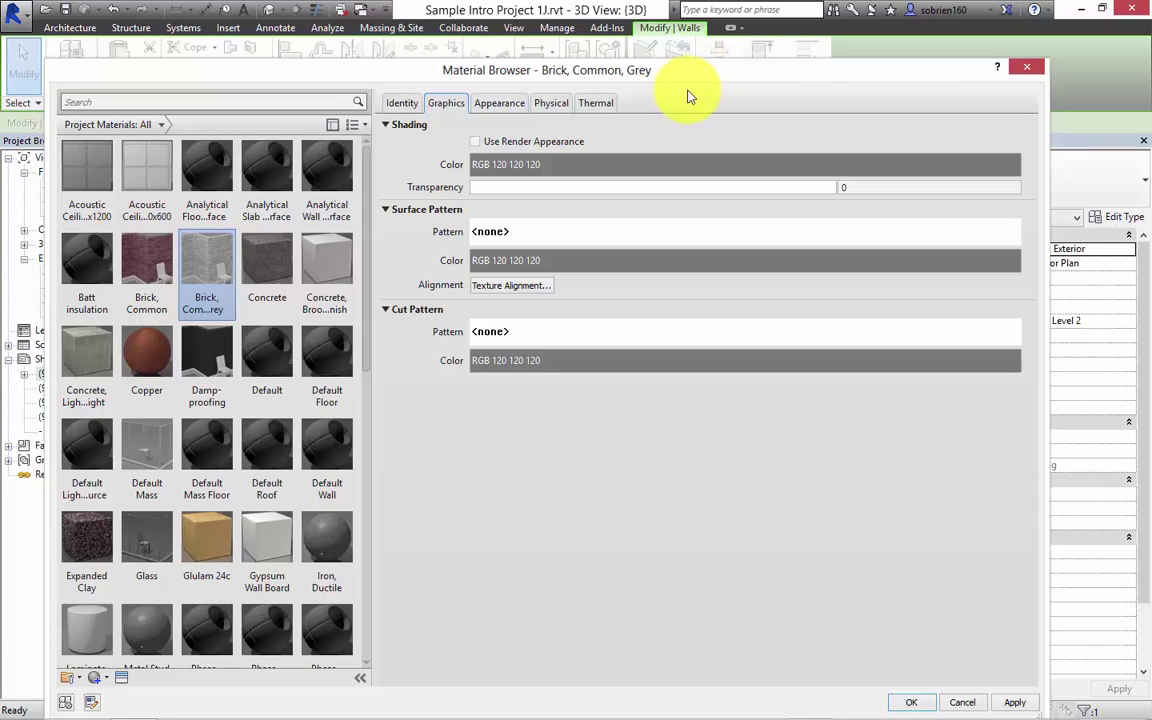
pyautogui.click(517, 234)
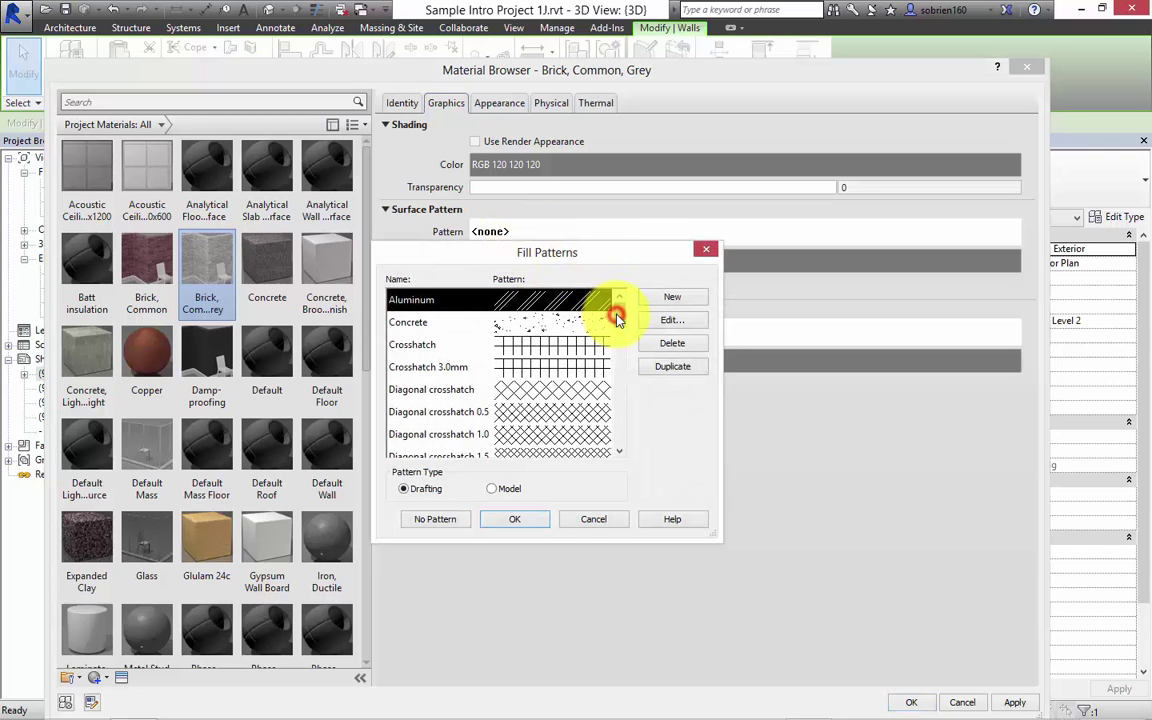
pyautogui.click(494, 490)
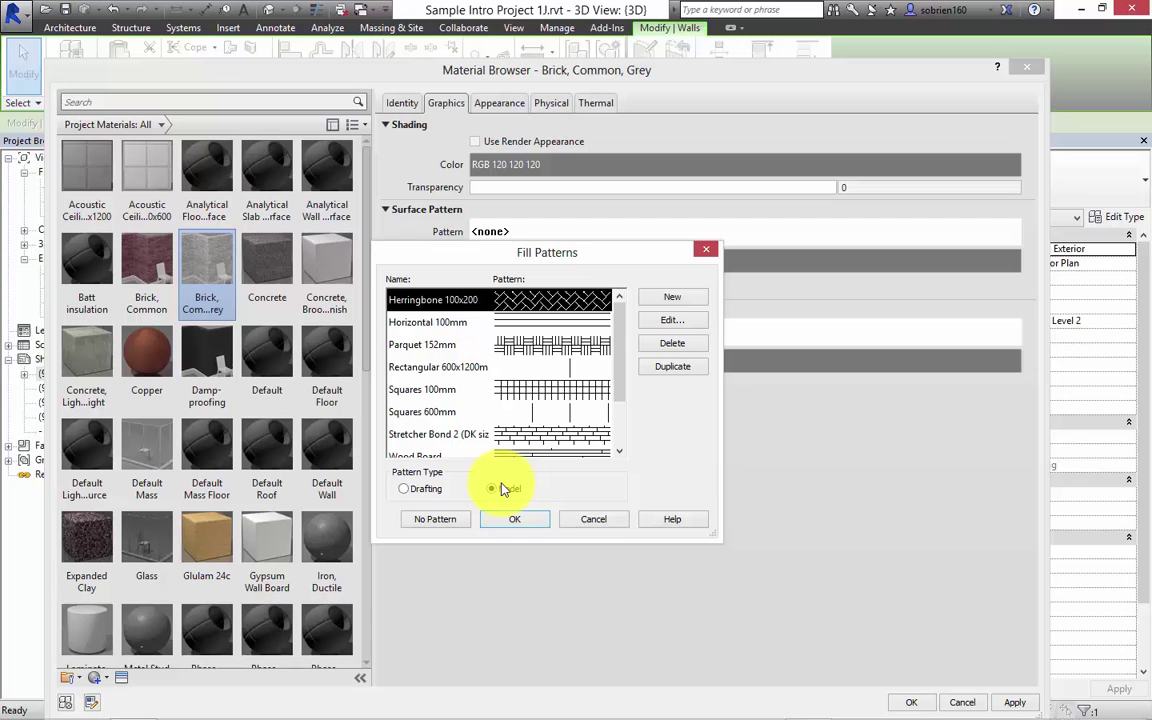
pyautogui.click(618, 343)
pyautogui.moveTo(618, 343); pyautogui.dragTo(615, 413)
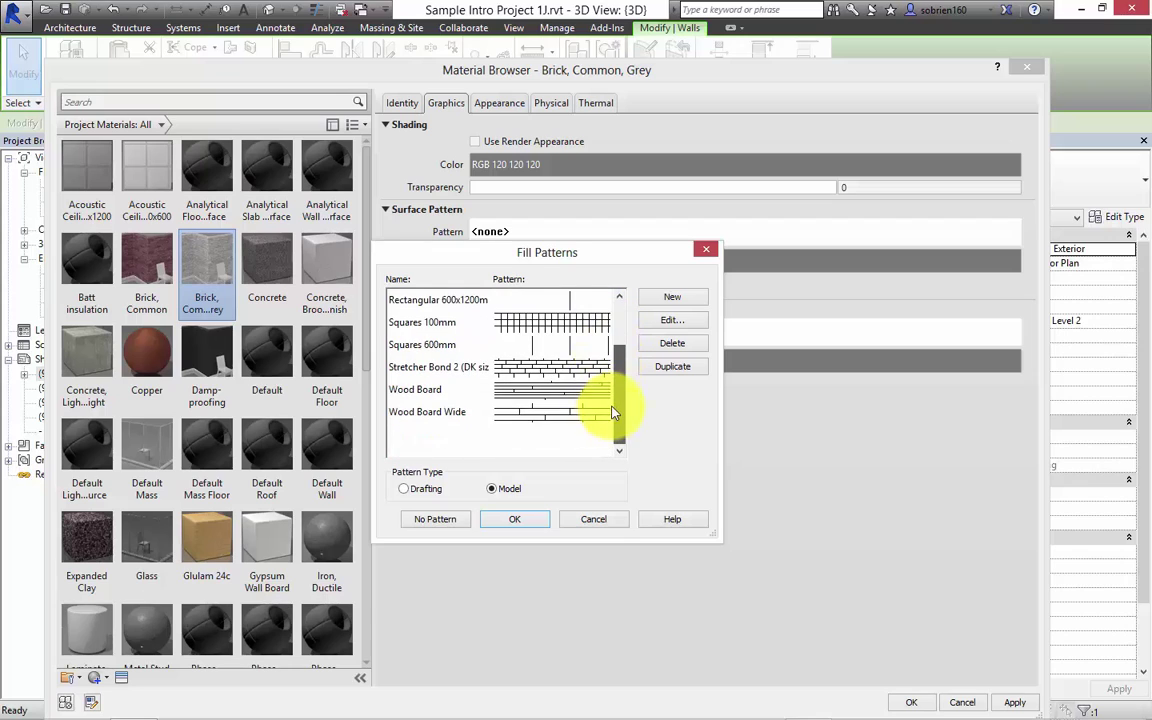
pyautogui.click(550, 370)
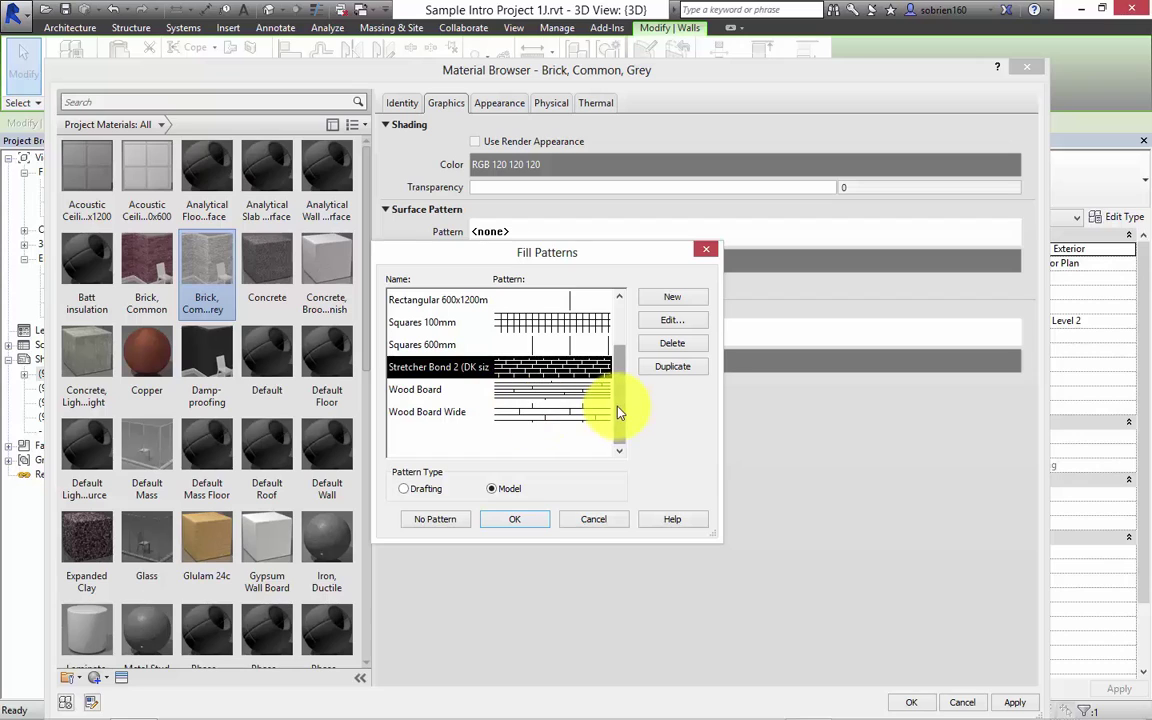
pyautogui.moveTo(619, 412); pyautogui.dragTo(620, 372)
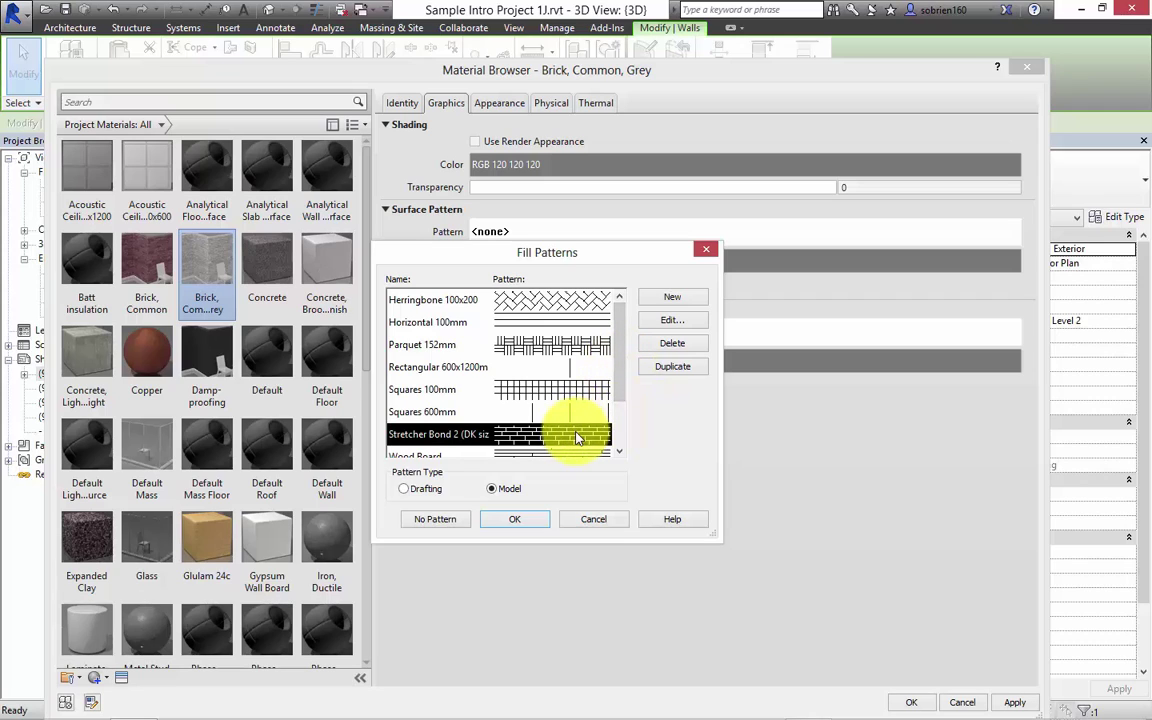
pyautogui.click(680, 322)
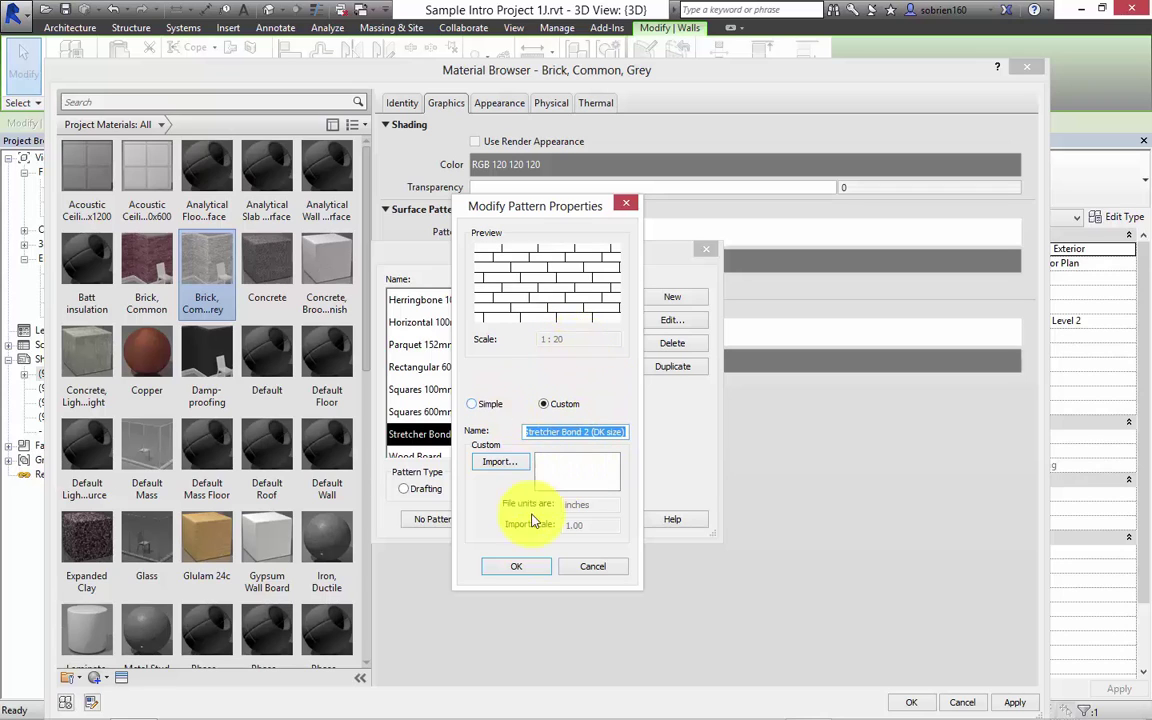
pyautogui.click(518, 567)
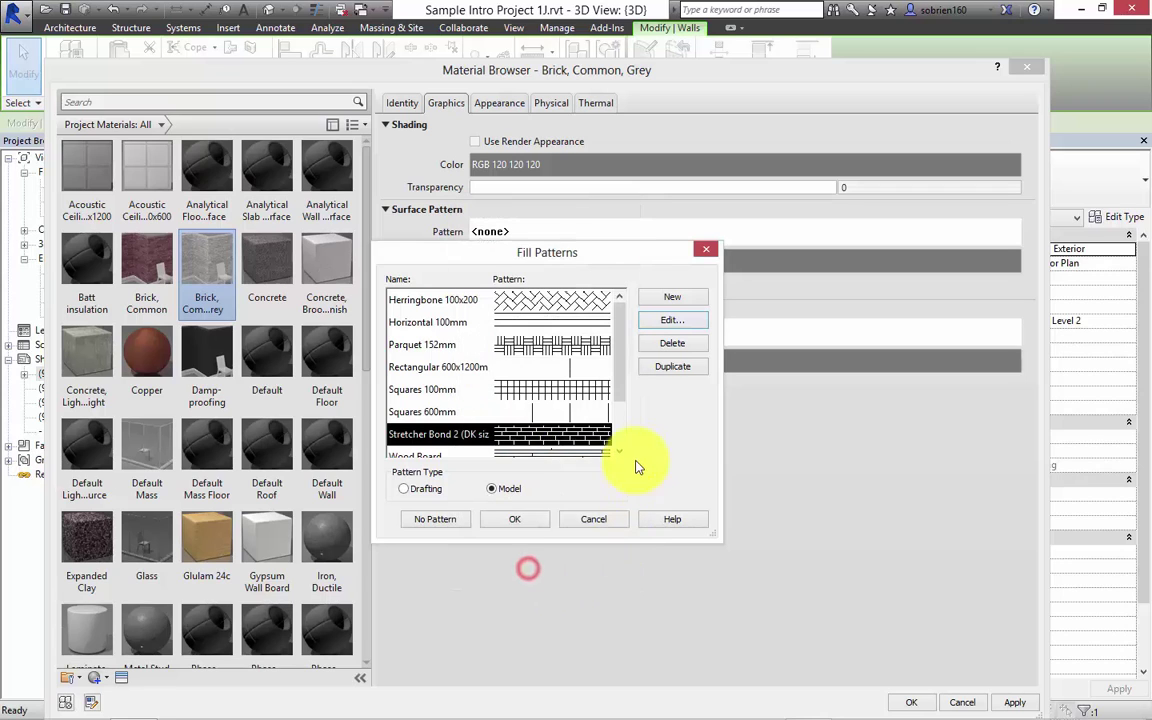
pyautogui.click(520, 519)
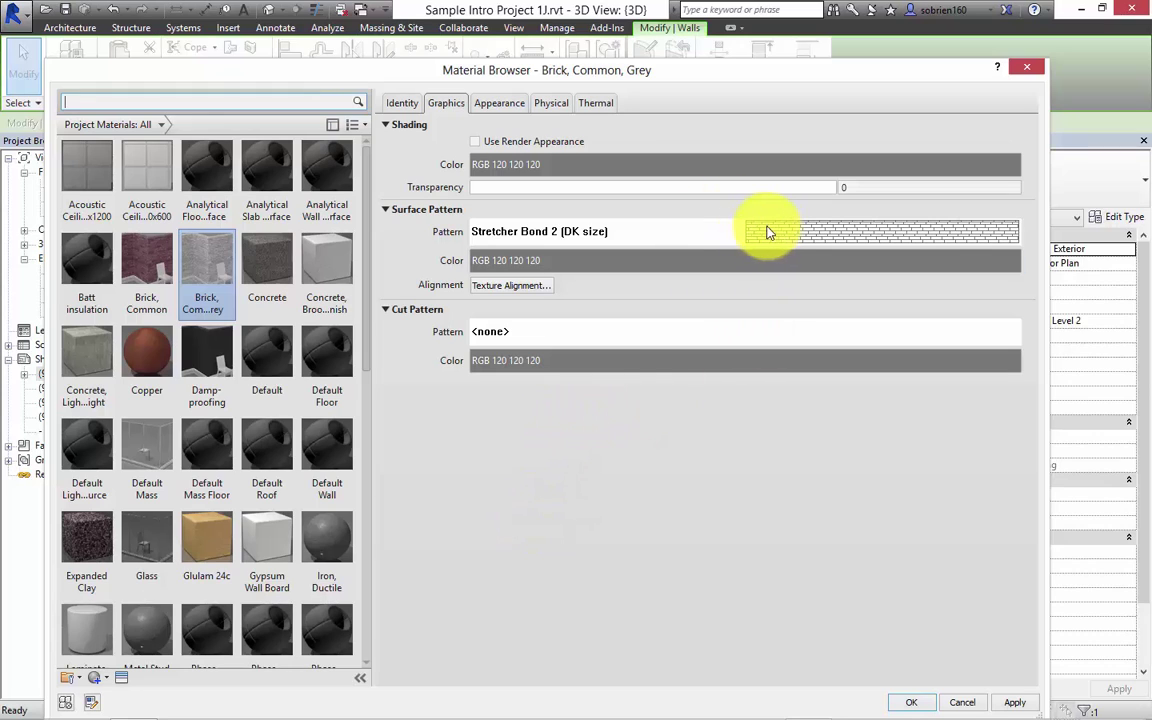
# - Adjust the brick render appearance down and up relative to the surface pattern and accept the texture alignment
pyautogui.click(511, 286)
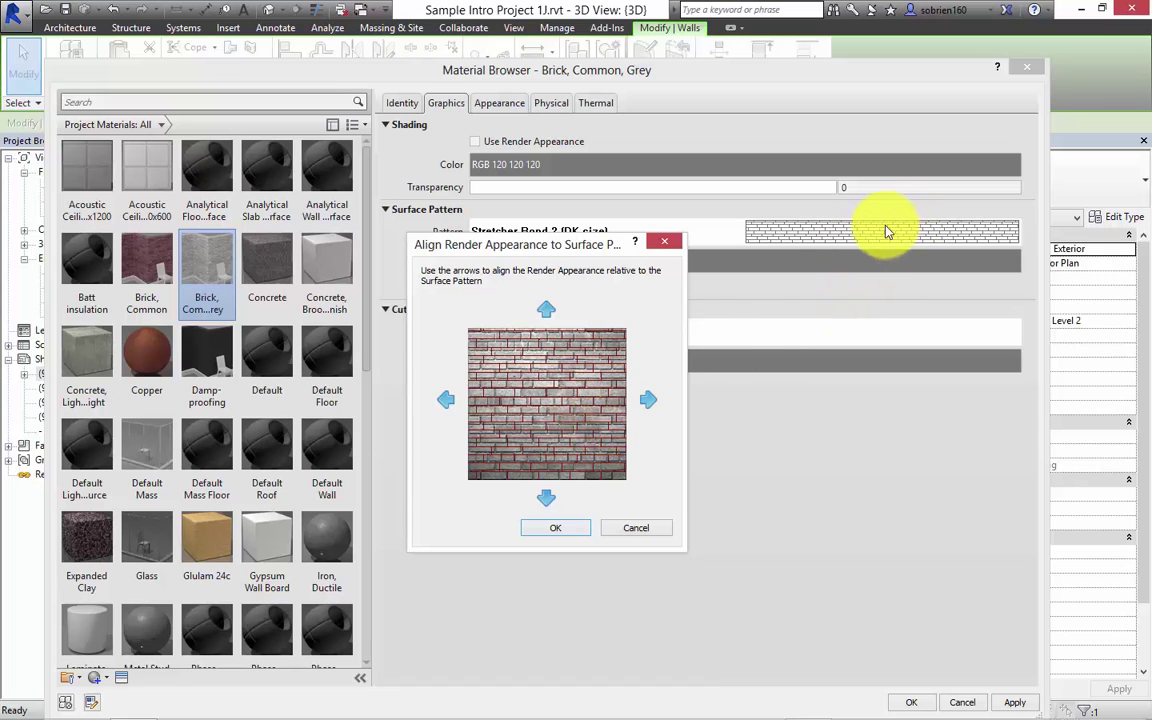
pyautogui.click(545, 497)
pyautogui.click(545, 497)
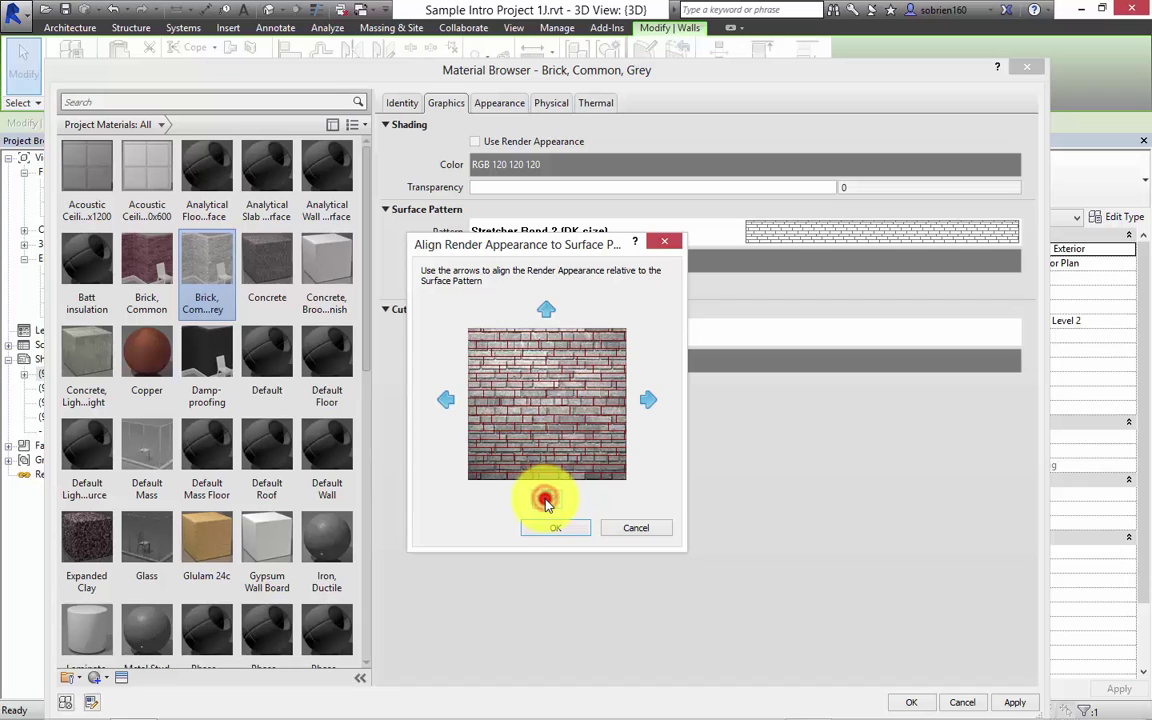
pyautogui.click(545, 310)
pyautogui.click(545, 310)
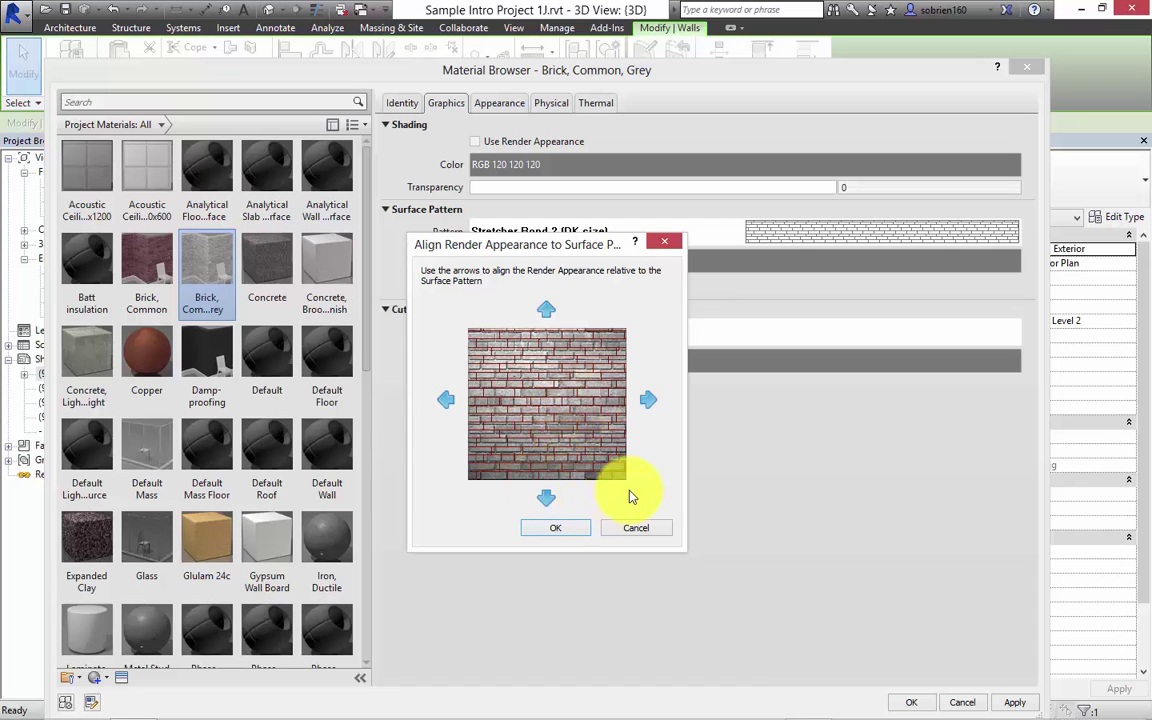
pyautogui.click(576, 535)
pyautogui.click(571, 530)
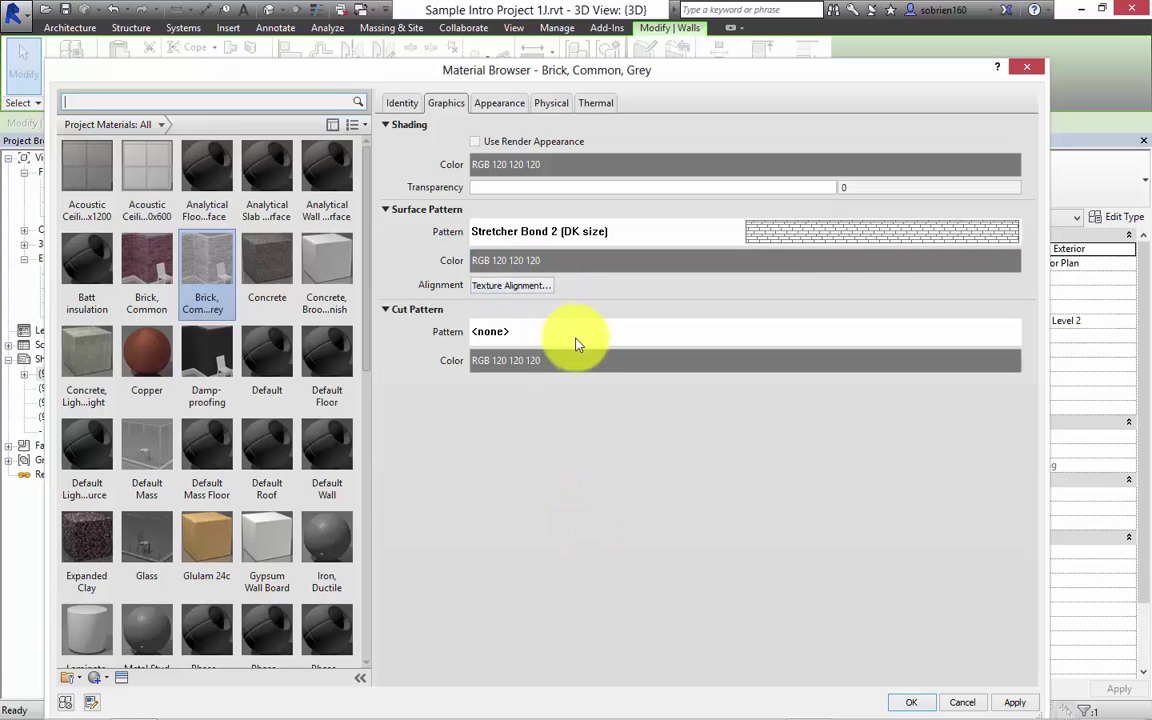
# - Set the cut pattern of Brick, Common, Grey to the drafting pattern Masonry - Brick
pyautogui.click(507, 326)
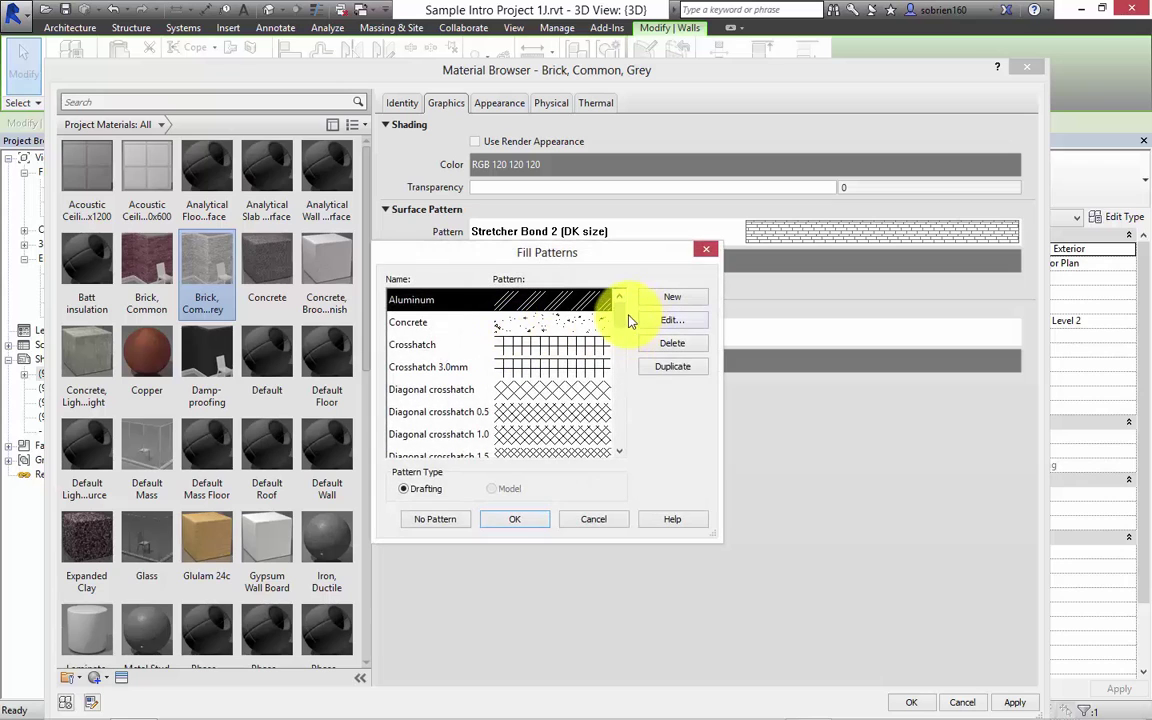
pyautogui.moveTo(620, 321); pyautogui.dragTo(614, 400)
pyautogui.click(530, 344)
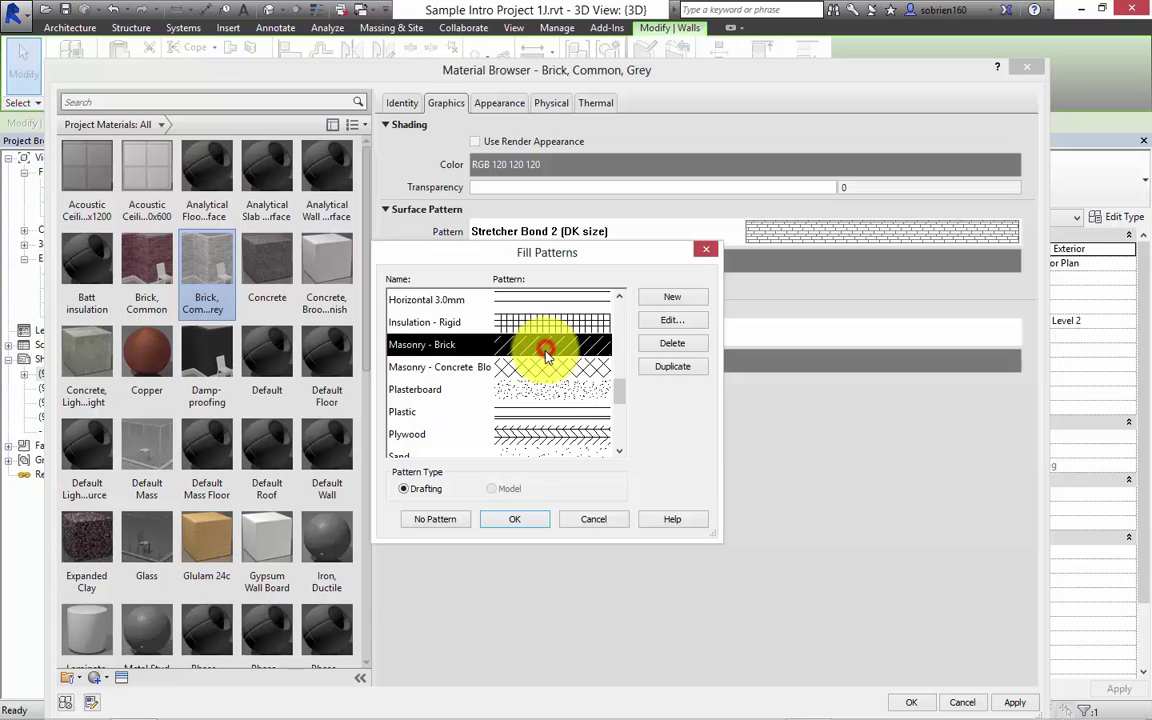
pyautogui.click(535, 526)
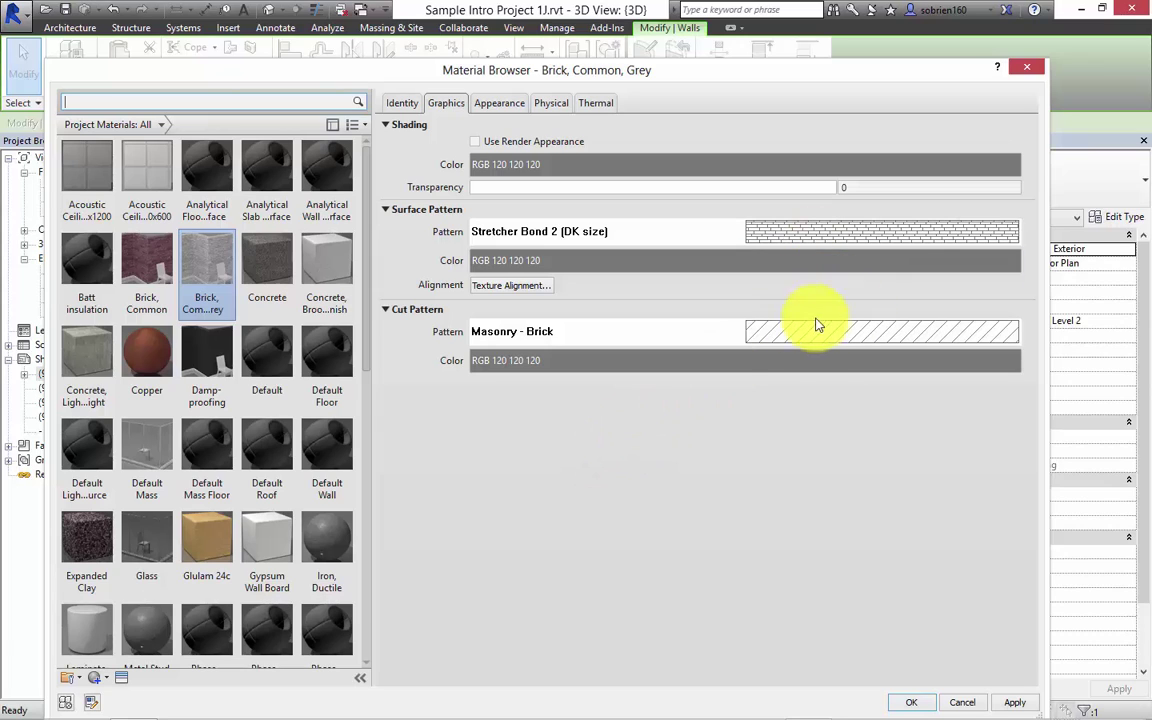
# - Open the masonry image of the material's render appearance in the Texture Editor
pyautogui.click(461, 115)
pyautogui.click(501, 112)
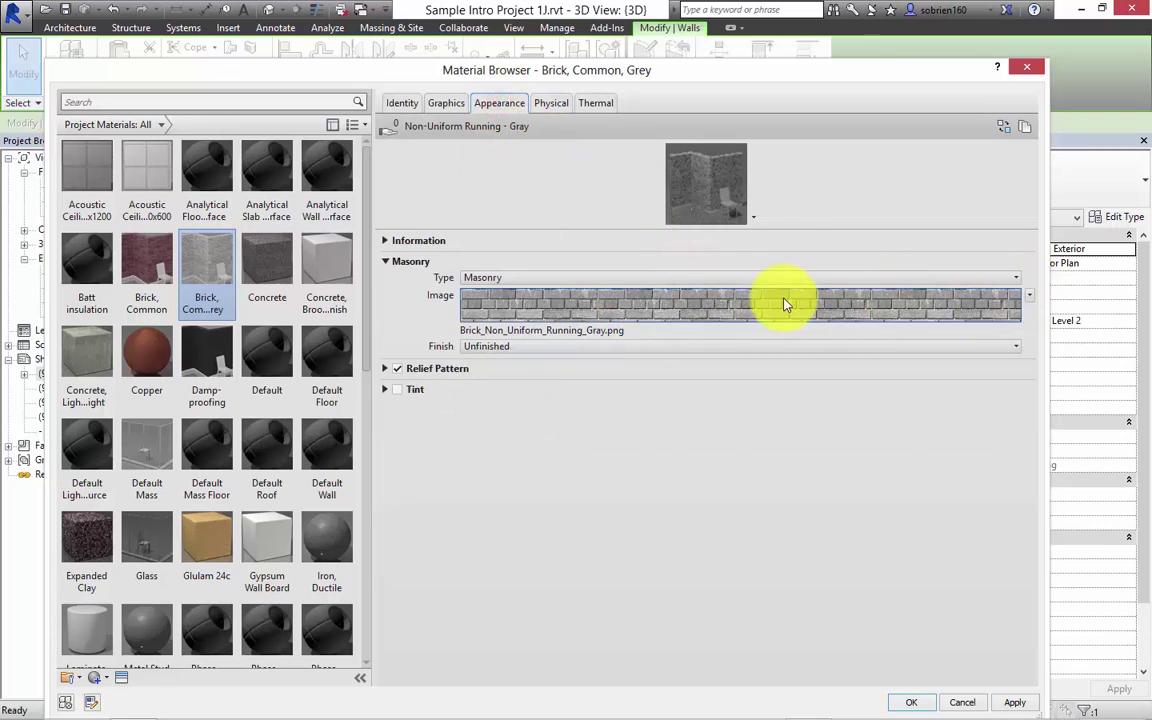
pyautogui.moveTo(785, 304)
pyautogui.click(752, 305)
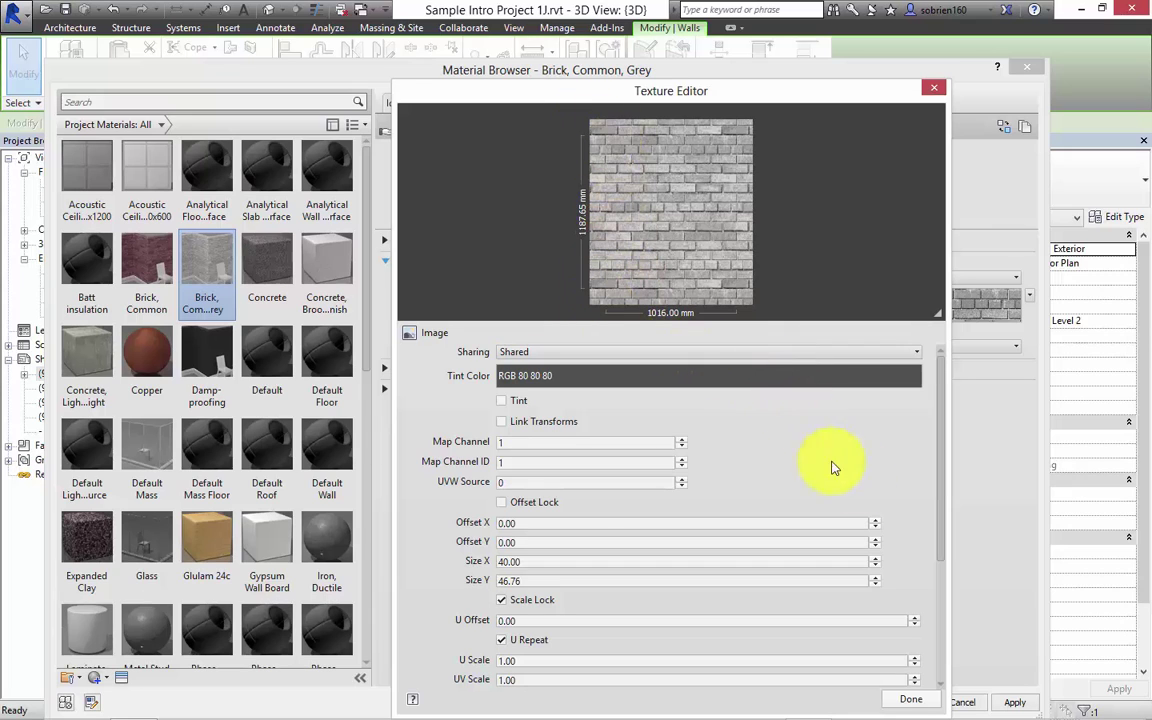
# - Examine the brick texture's size, scale lock, repeat, offset and brightness settings
pyautogui.click(941, 430)
pyautogui.moveTo(941, 430); pyautogui.dragTo(972, 552)
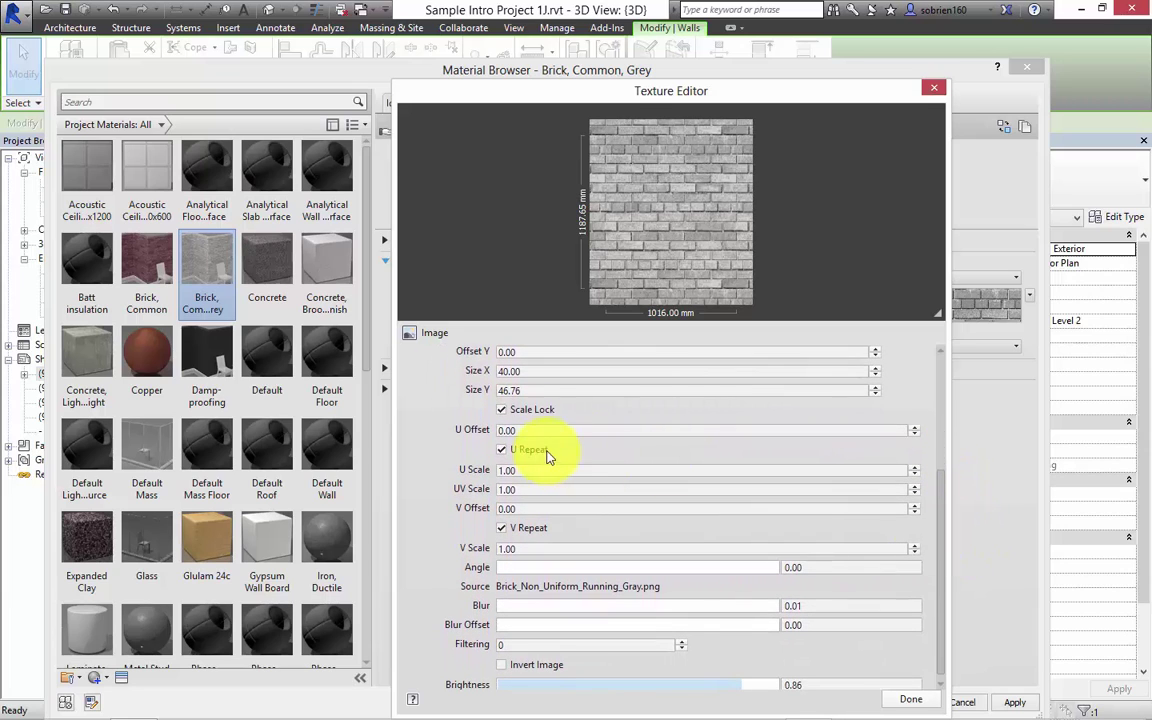
pyautogui.click(502, 411)
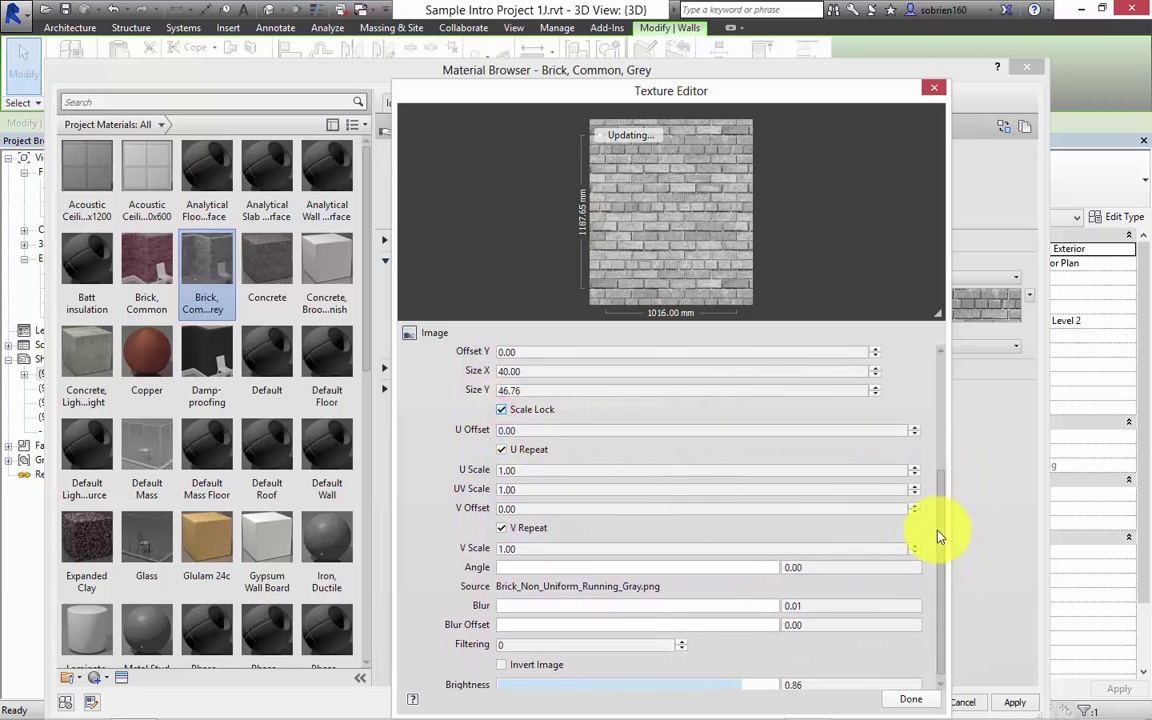
pyautogui.moveTo(940, 522)
pyautogui.mouseDown()
pyautogui.moveTo(946, 540)
pyautogui.moveTo(944, 530)
pyautogui.mouseUp()
pyautogui.moveTo(942, 483); pyautogui.dragTo(936, 392)
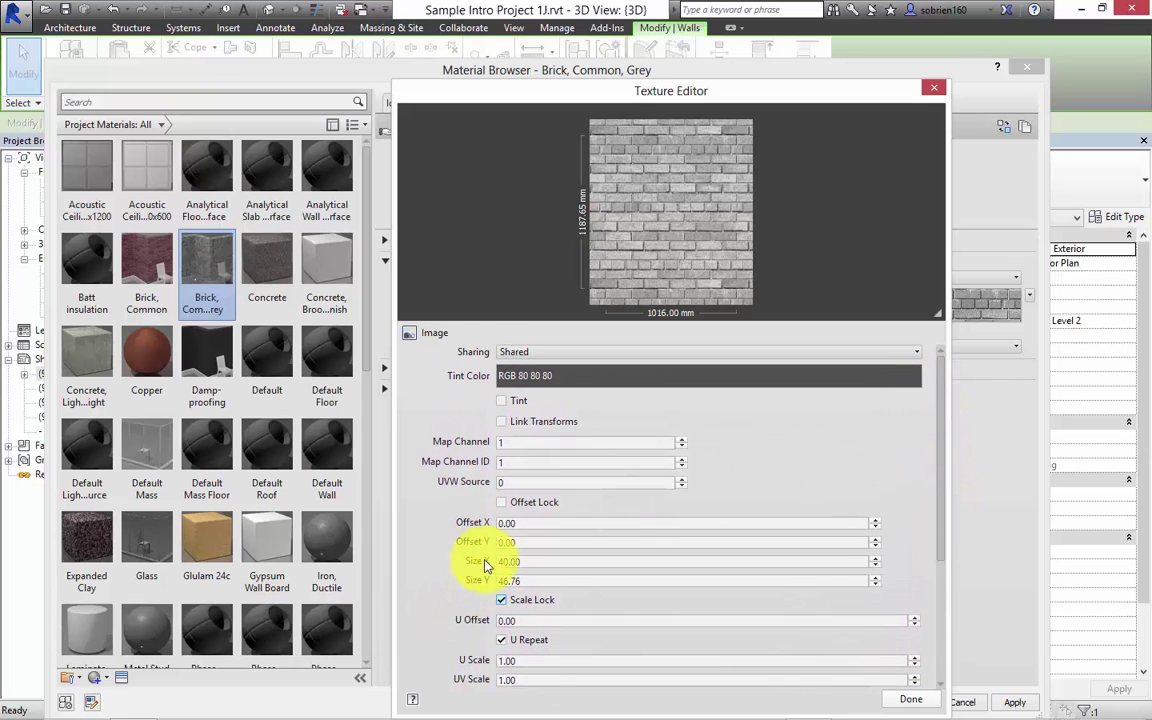
pyautogui.click(518, 560)
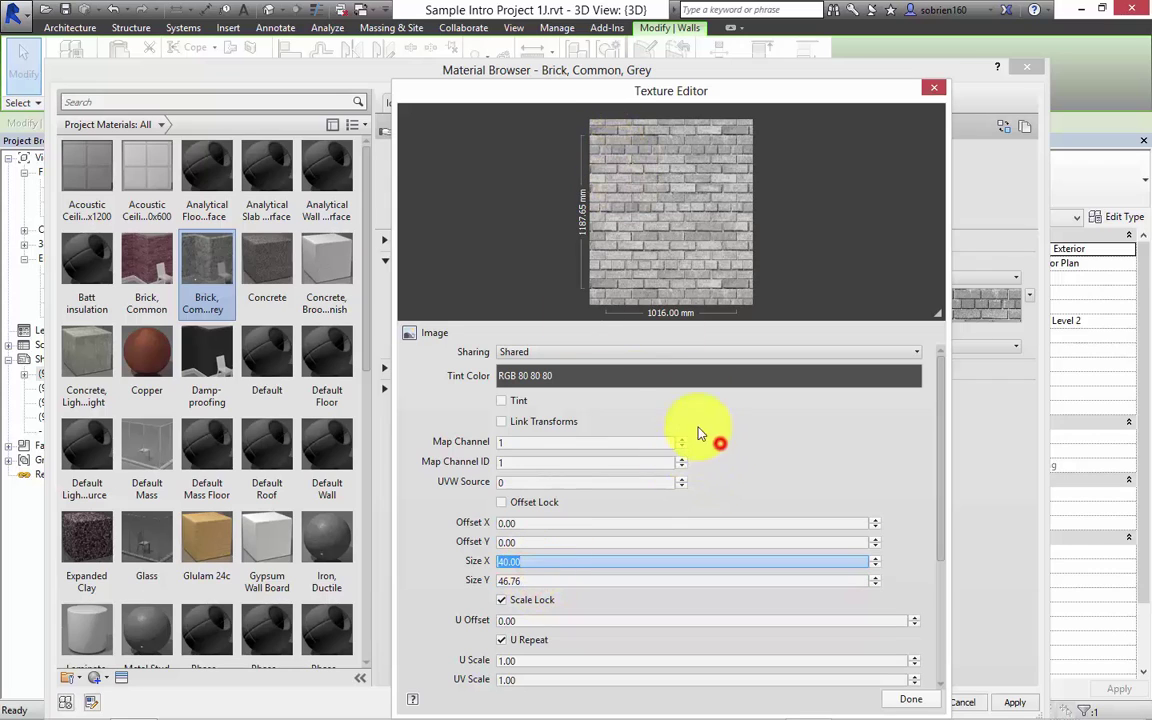
# - Set the brick texture's sharing to Independent and reposition the Texture Editor so it fits fully on screen
pyautogui.click(563, 352)
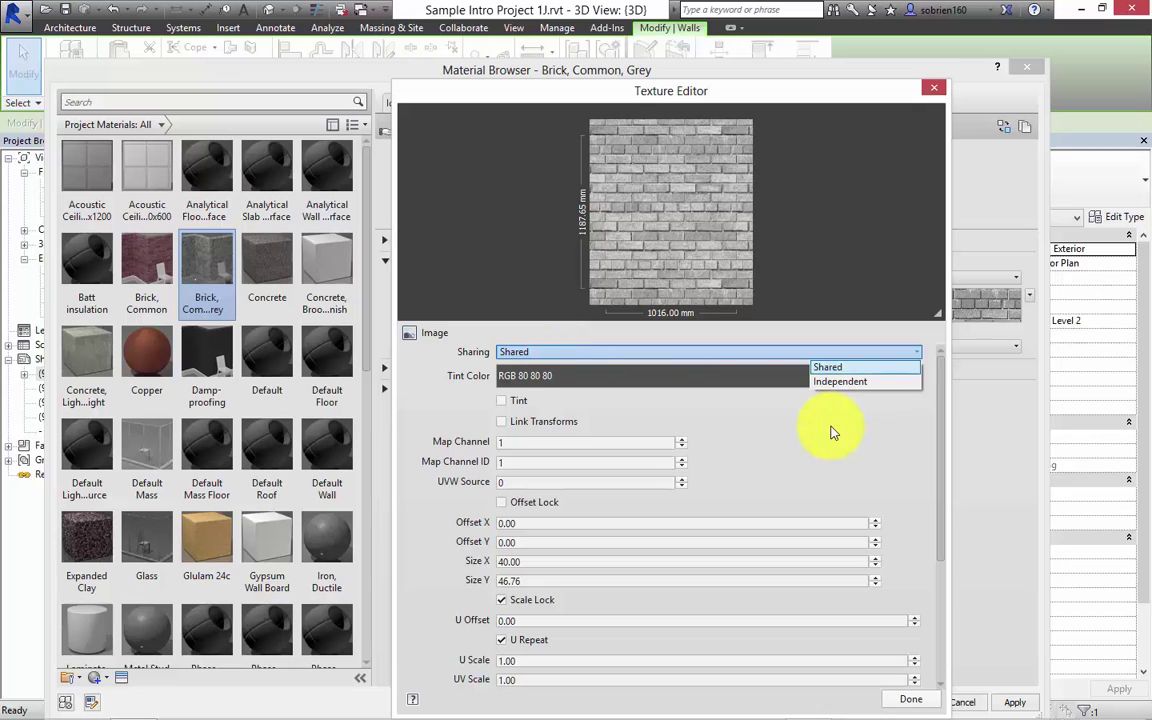
pyautogui.click(840, 381)
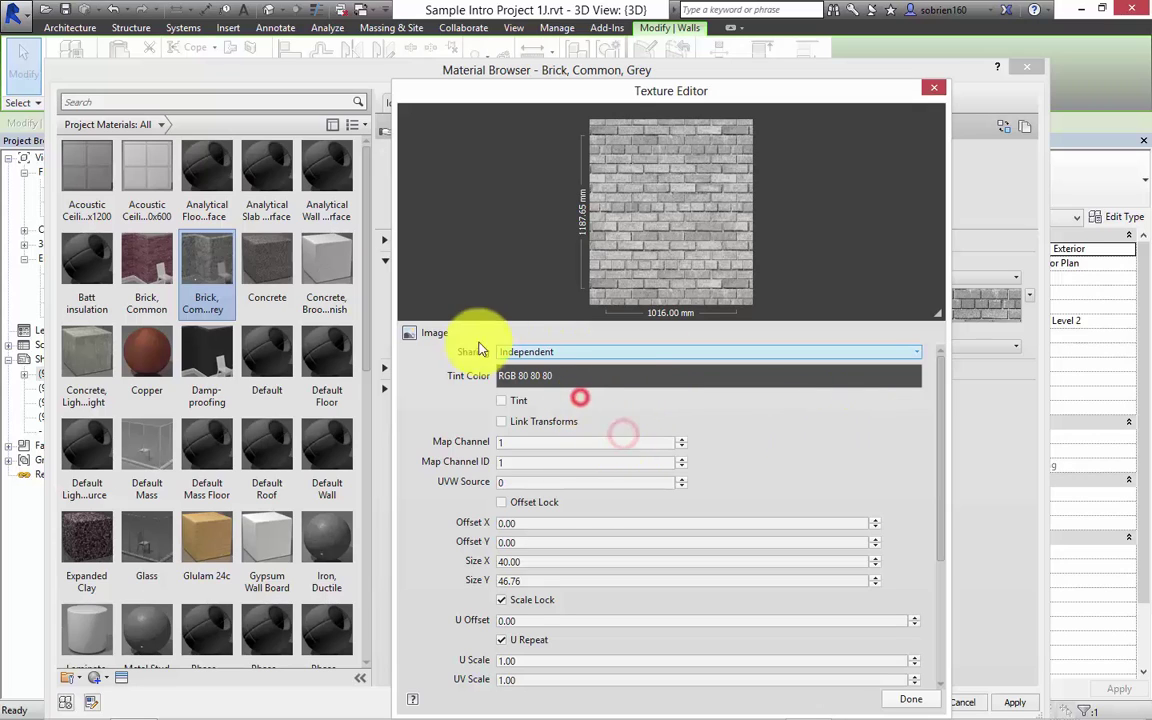
pyautogui.moveTo(938, 437)
pyautogui.mouseDown()
pyautogui.moveTo(940, 565)
pyautogui.moveTo(931, 432)
pyautogui.mouseUp()
pyautogui.moveTo(810, 95); pyautogui.dragTo(795, 48)
pyautogui.moveTo(923, 358); pyautogui.dragTo(918, 330)
pyautogui.scroll(1, 920, 388)
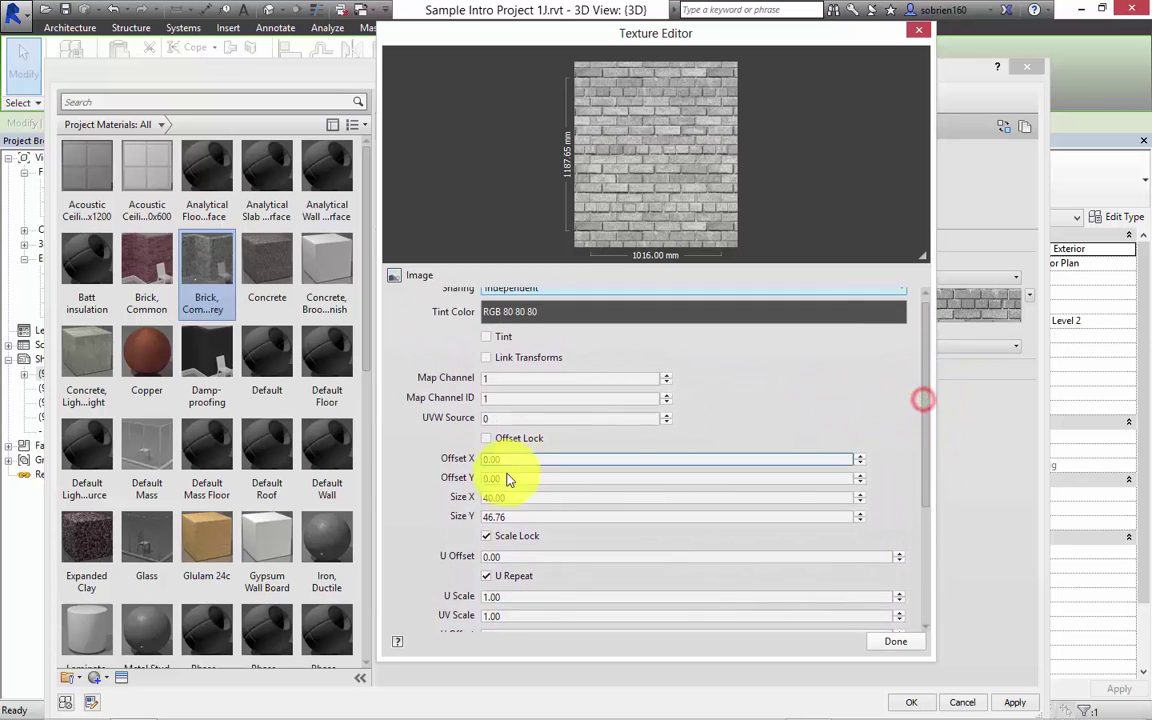
# - Try a Size X of 80 for the brick texture
pyautogui.click(502, 497)
pyautogui.press('Tab')
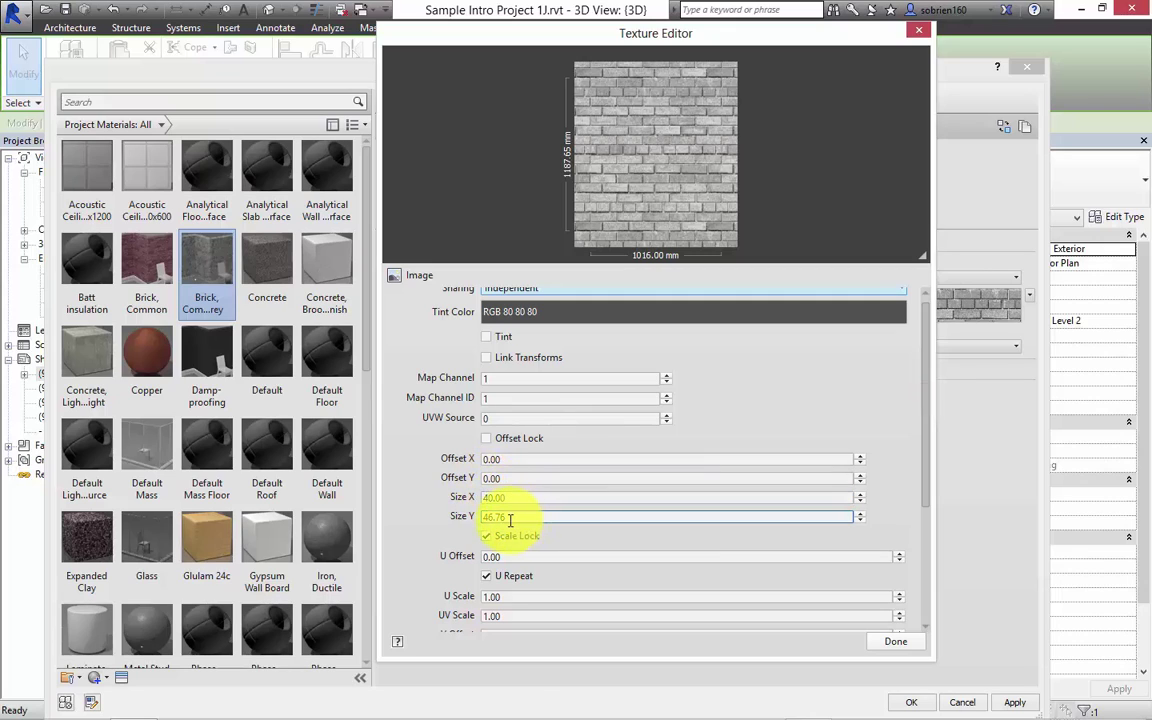
pyautogui.click(509, 497)
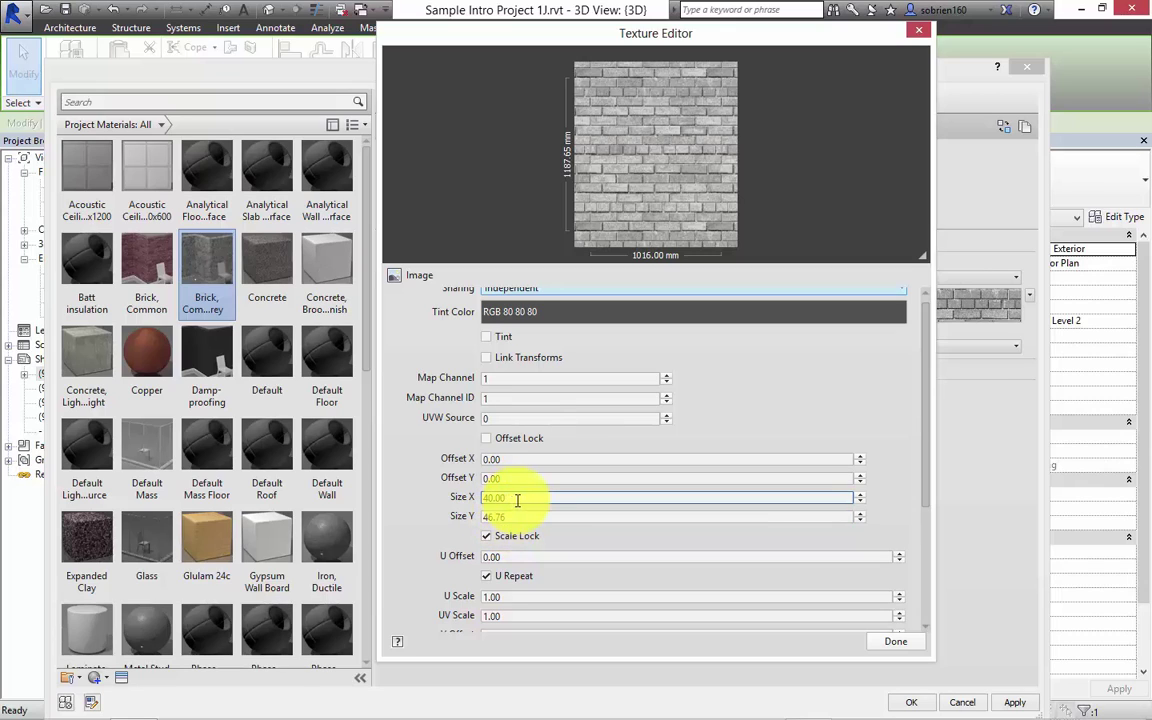
pyautogui.doubleClick(514, 497)
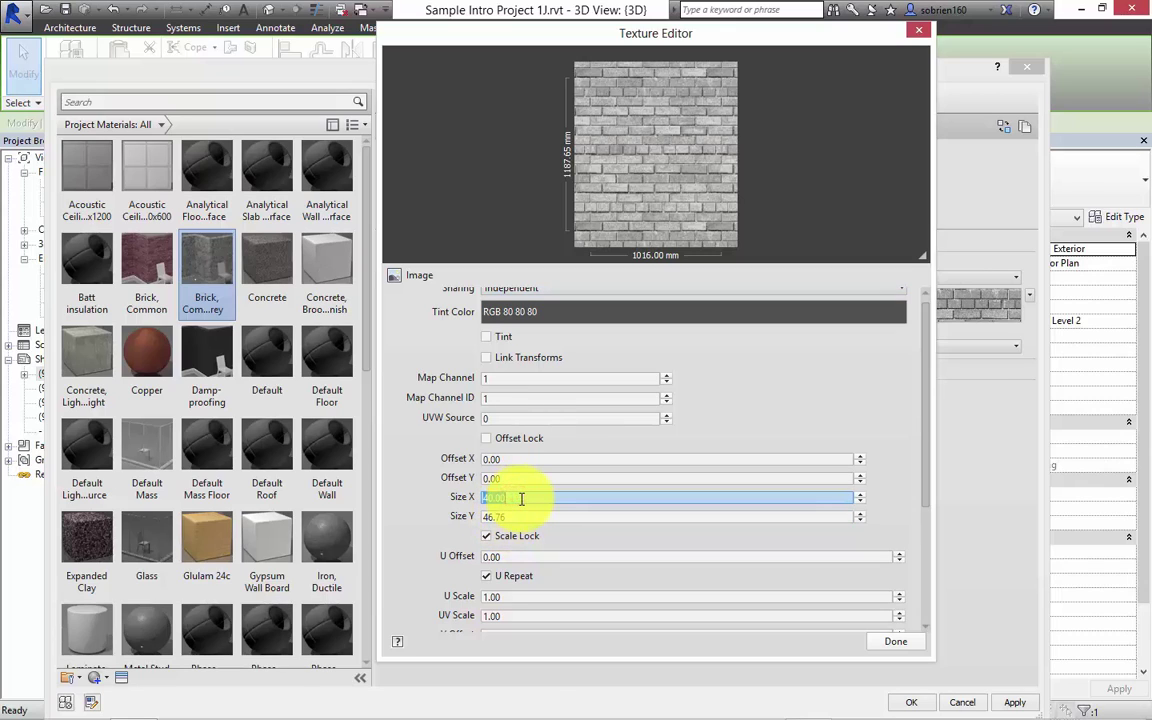
pyautogui.write('80')
pyautogui.doubleClick(527, 515)
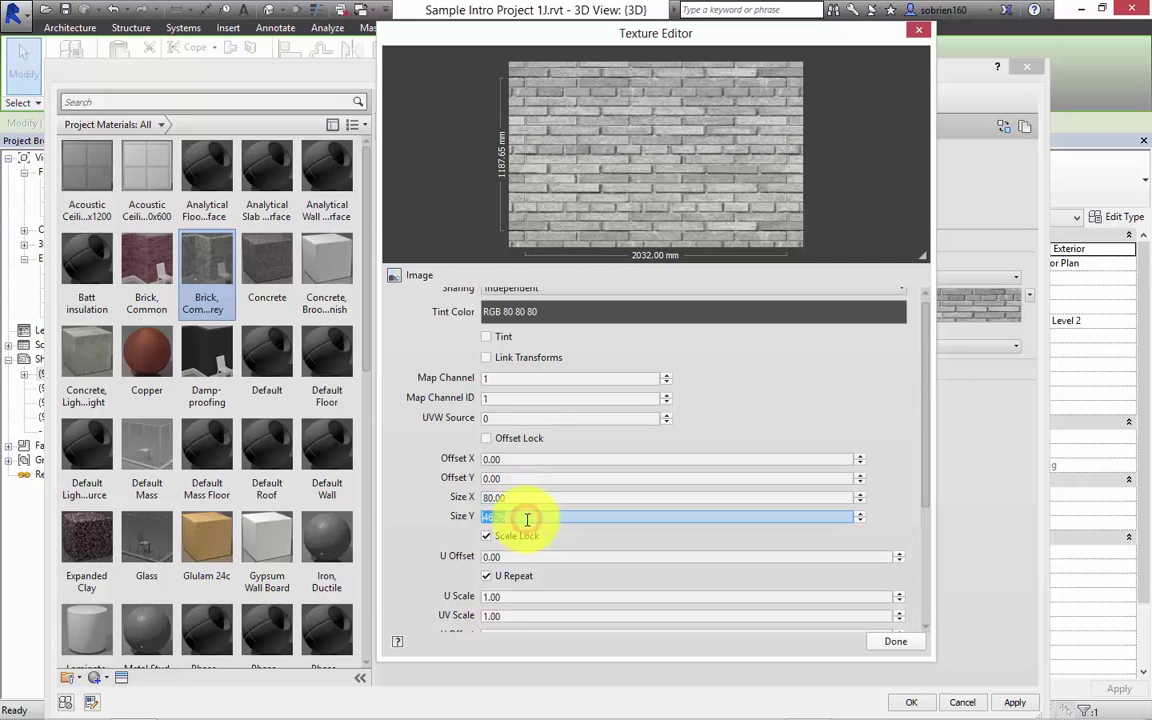
# - Restore the brick texture's Size X to 40
pyautogui.doubleClick(514, 499)
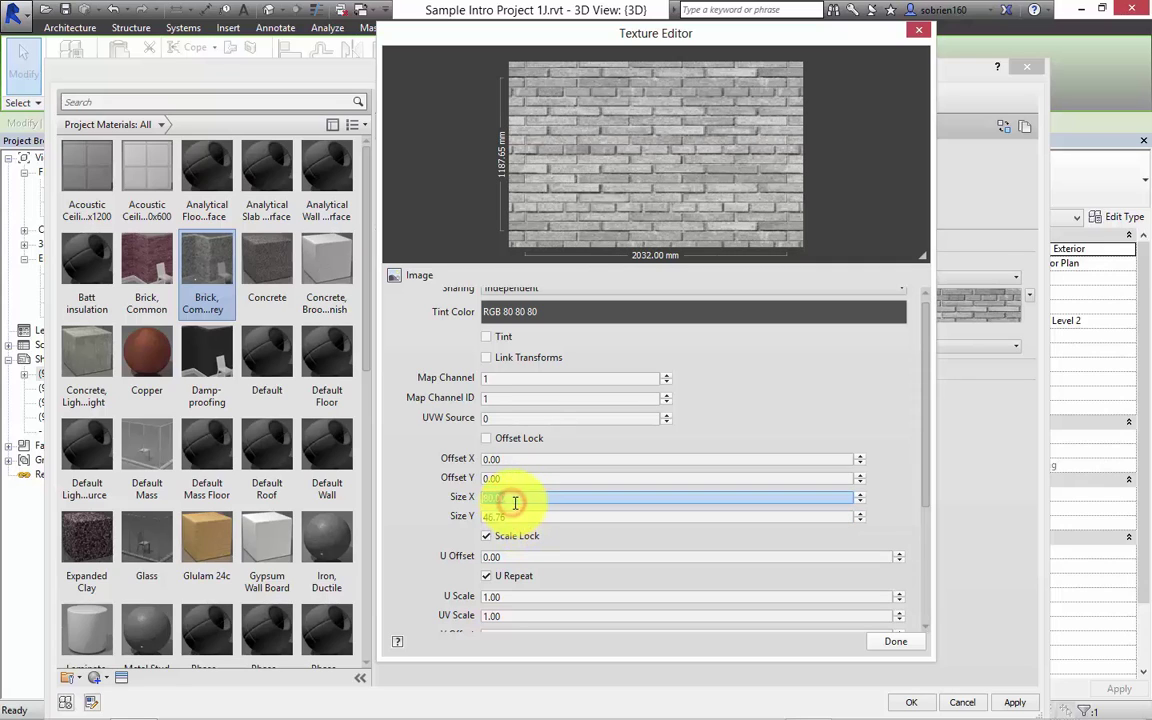
pyautogui.write('40')
pyautogui.doubleClick(526, 515)
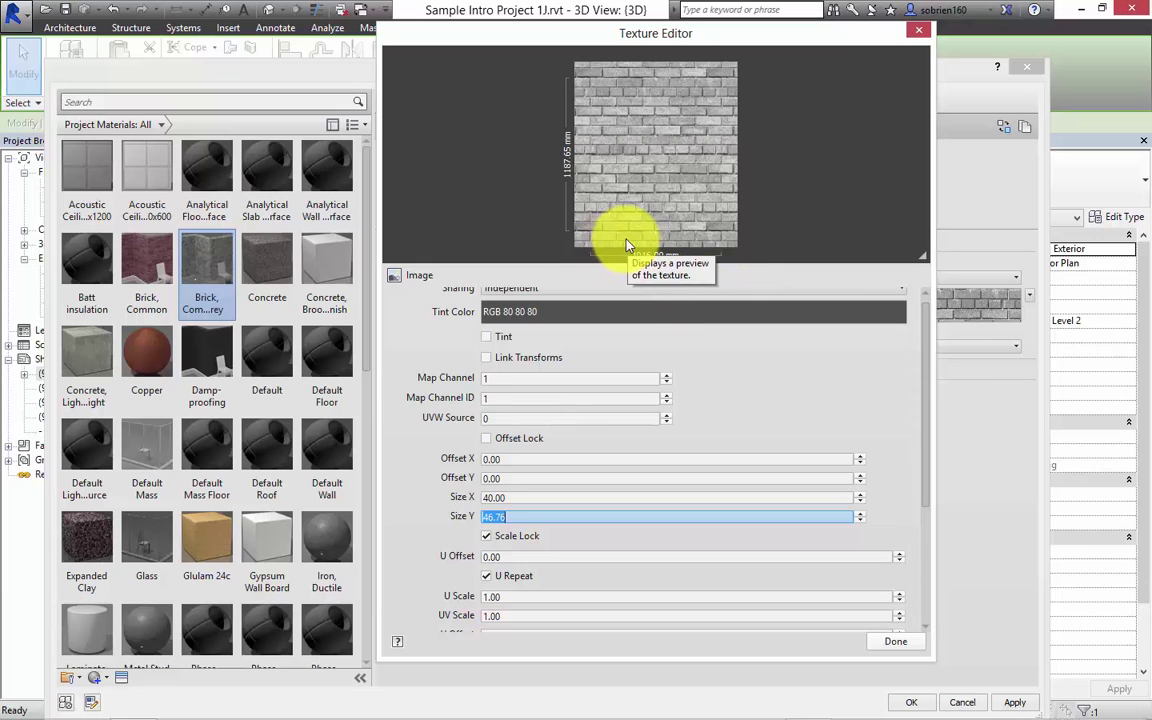
# - Check the brick texture's Size X and Size Y, and accept the texture settings to return to the material
pyautogui.click(500, 497)
pyautogui.click(521, 516)
pyautogui.click(525, 499)
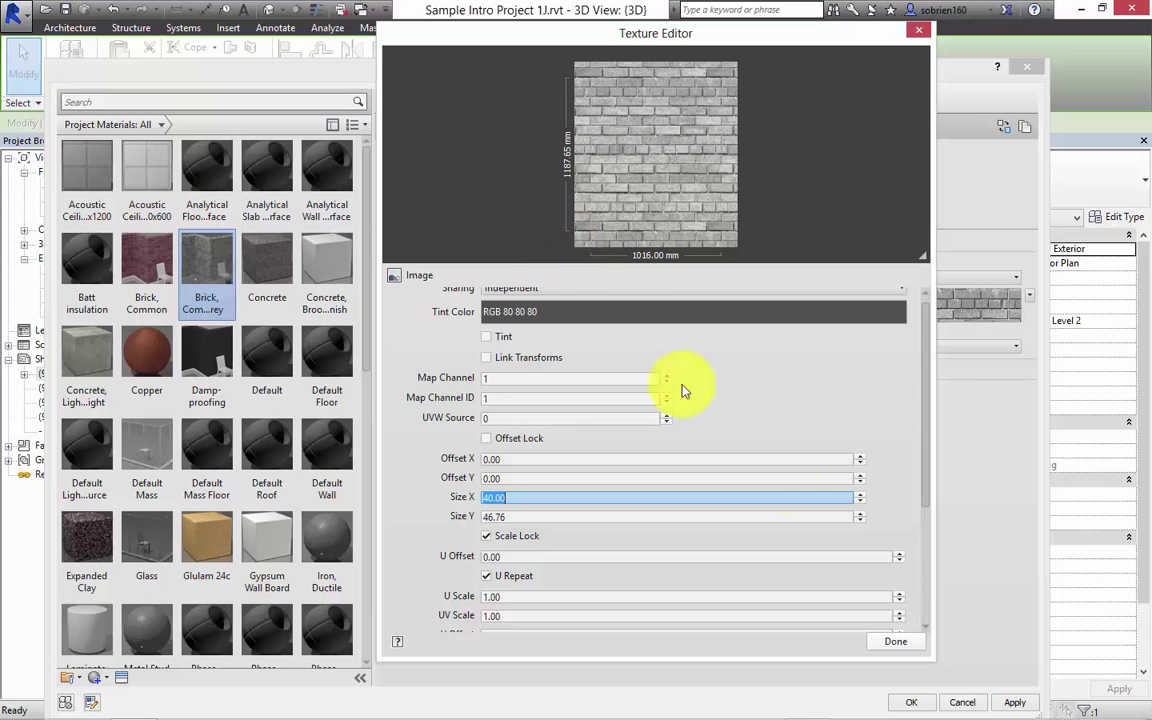
pyautogui.click(894, 641)
pyautogui.click(777, 517)
pyautogui.click(681, 455)
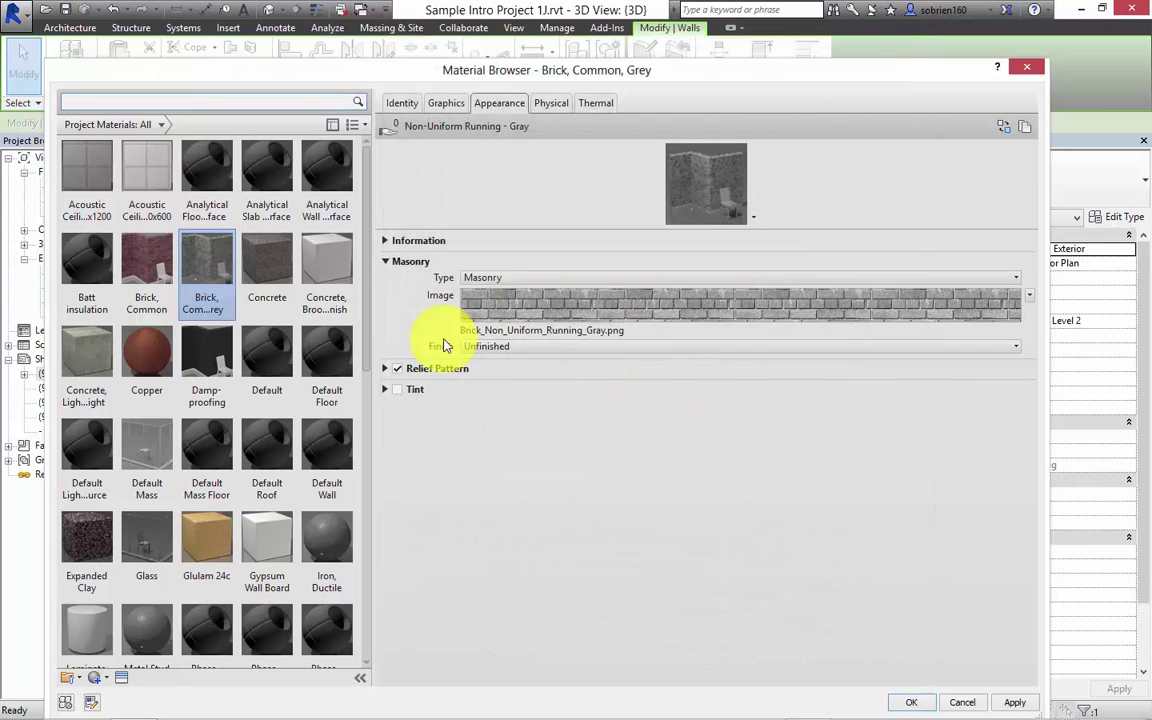
# - Expand the brick material's Relief Pattern settings and compare the bump image with the Masonry image
pyautogui.click(385, 370)
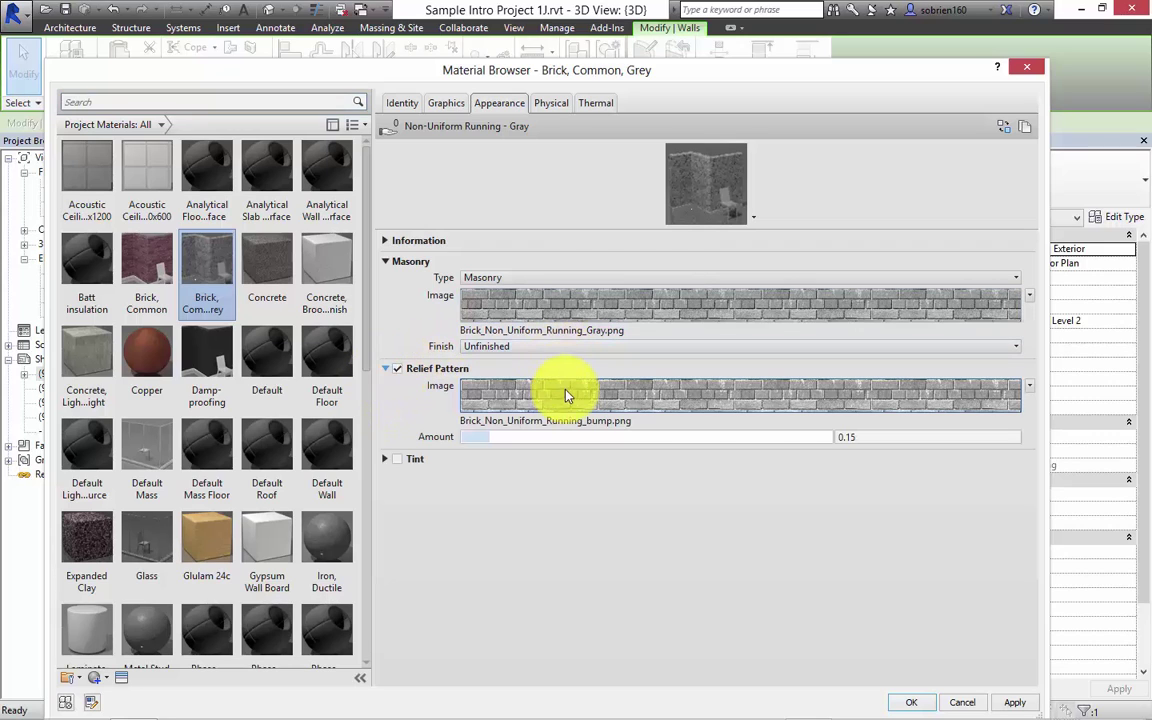
pyautogui.moveTo(566, 396)
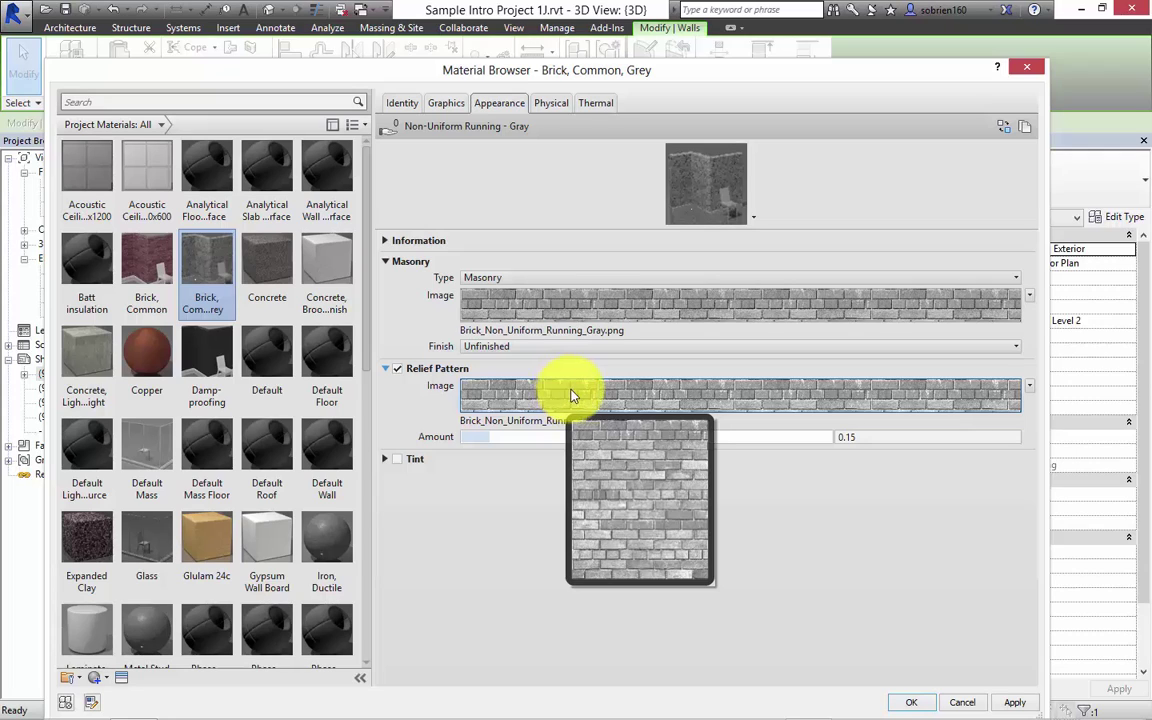
pyautogui.moveTo(645, 302)
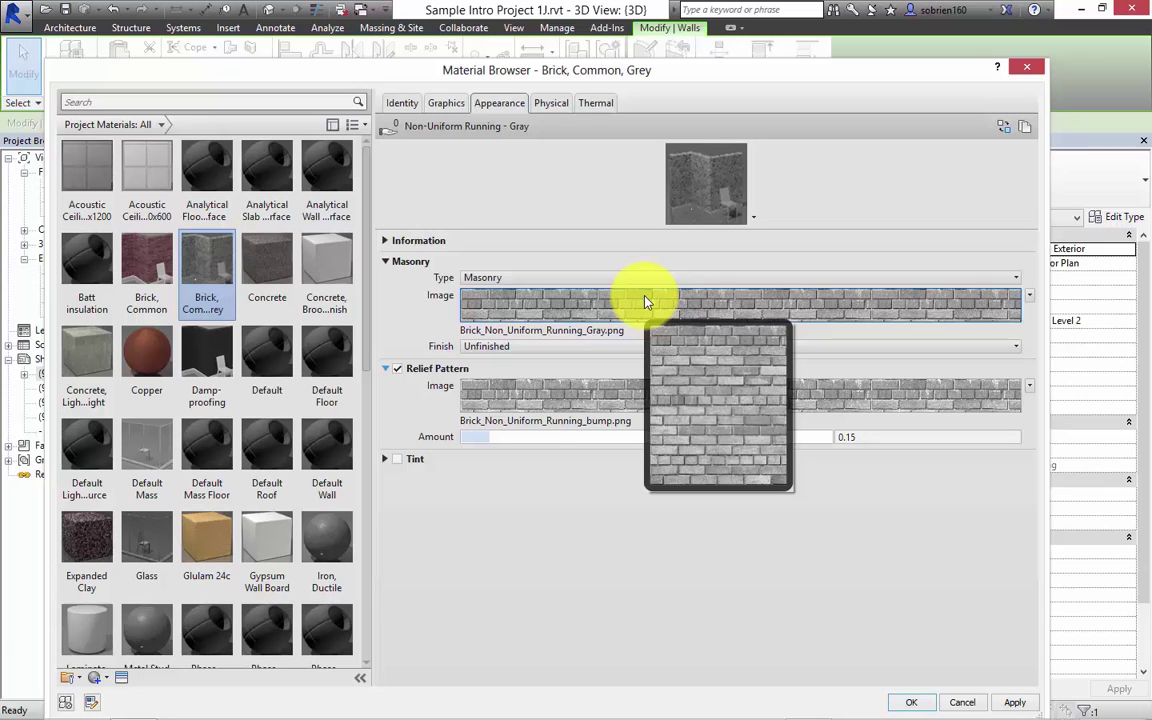
pyautogui.click(595, 532)
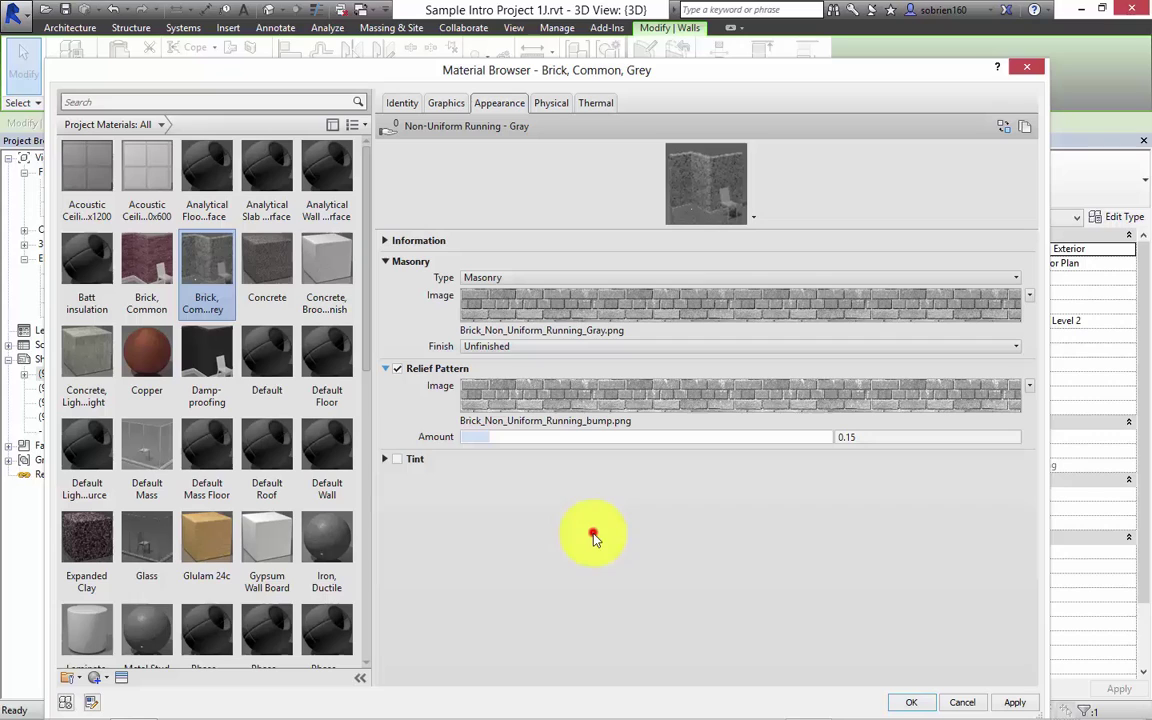
# - Apply the Brick, Common, Grey material and confirm the Brick Wall's layer assembly and type properties
pyautogui.click(1014, 702)
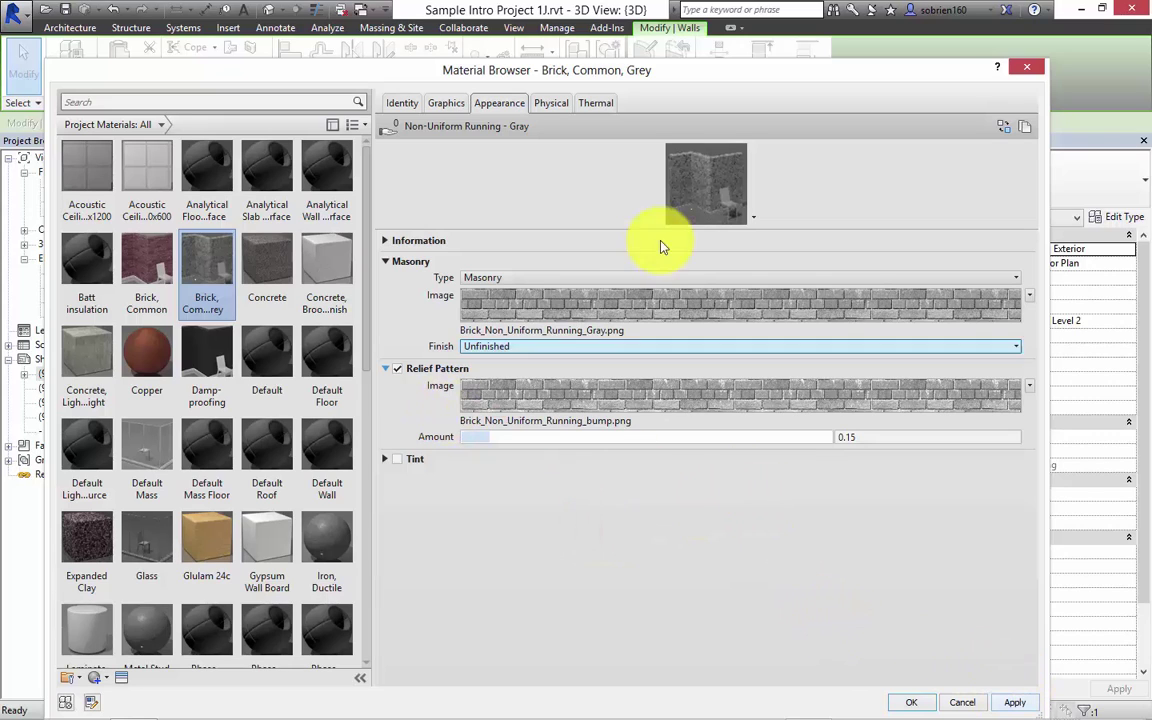
pyautogui.click(550, 103)
pyautogui.click(595, 103)
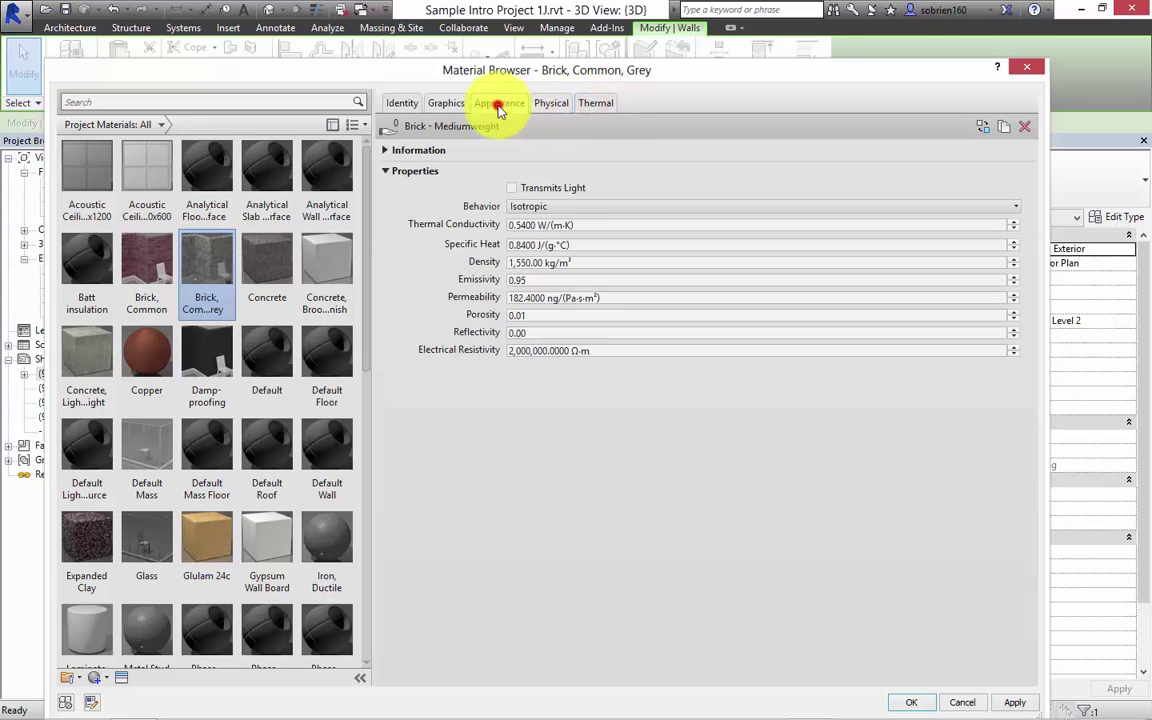
pyautogui.click(499, 103)
pyautogui.click(921, 647)
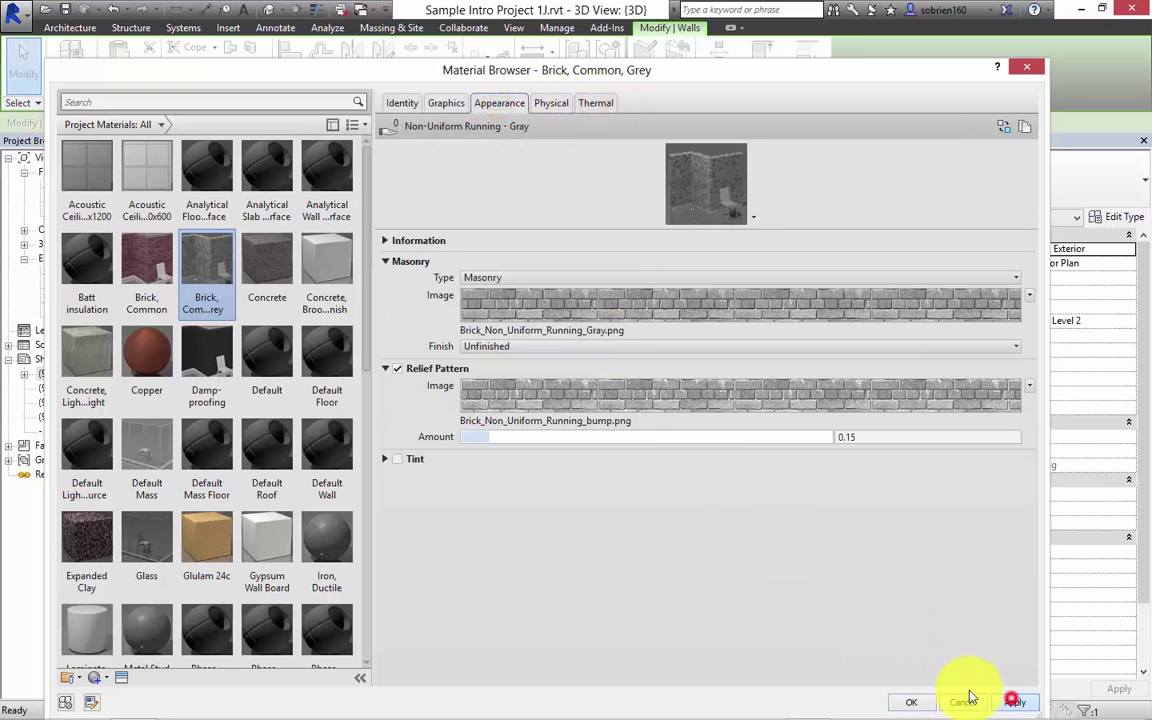
pyautogui.click(911, 702)
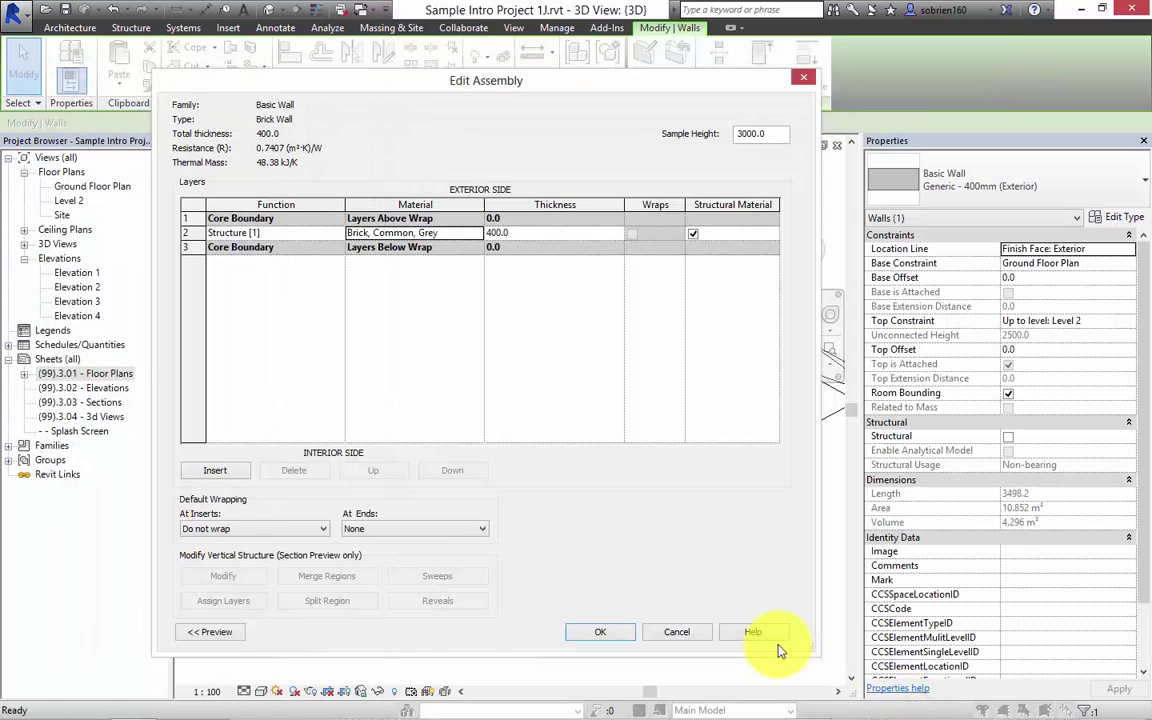
pyautogui.click(607, 631)
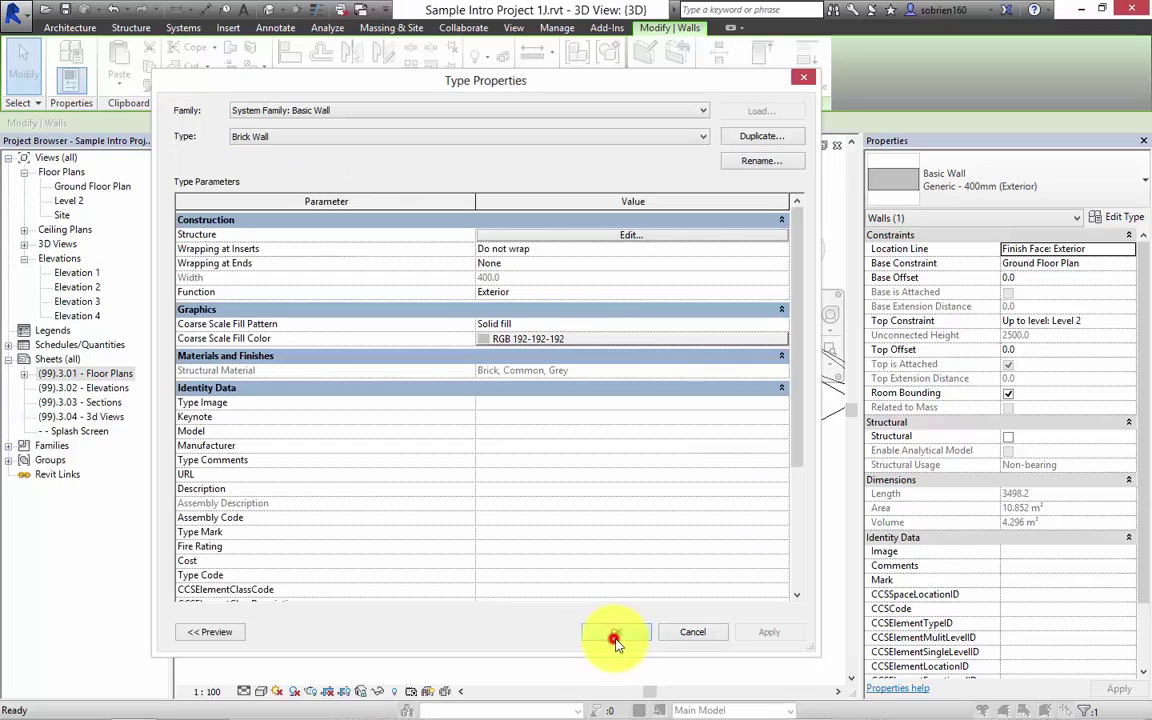
pyautogui.click(614, 634)
pyautogui.click(663, 630)
# - Inspect the brick pattern on the gable wall and set the 3D view's visual style to Realistic
pyautogui.scroll(5, 672, 498)
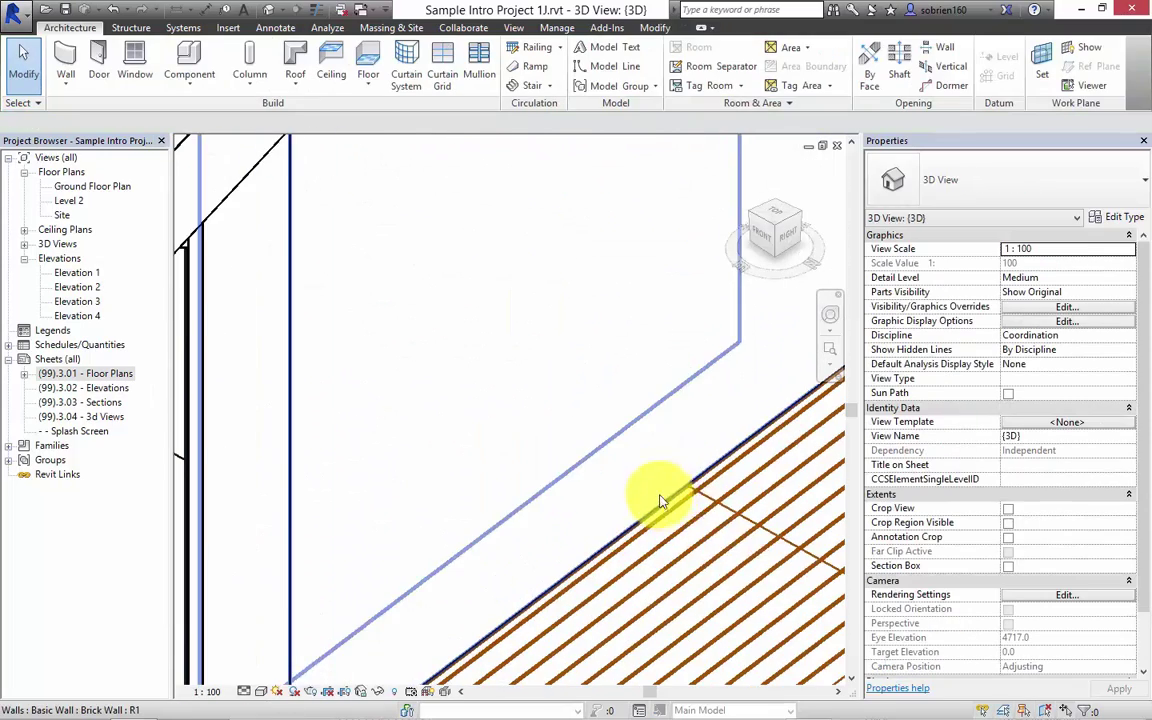
pyautogui.moveTo(733, 560)
pyautogui.mouseDown(button='middle')
pyautogui.moveTo(663, 571)
pyautogui.moveTo(666, 527)
pyautogui.mouseUp(button='middle')
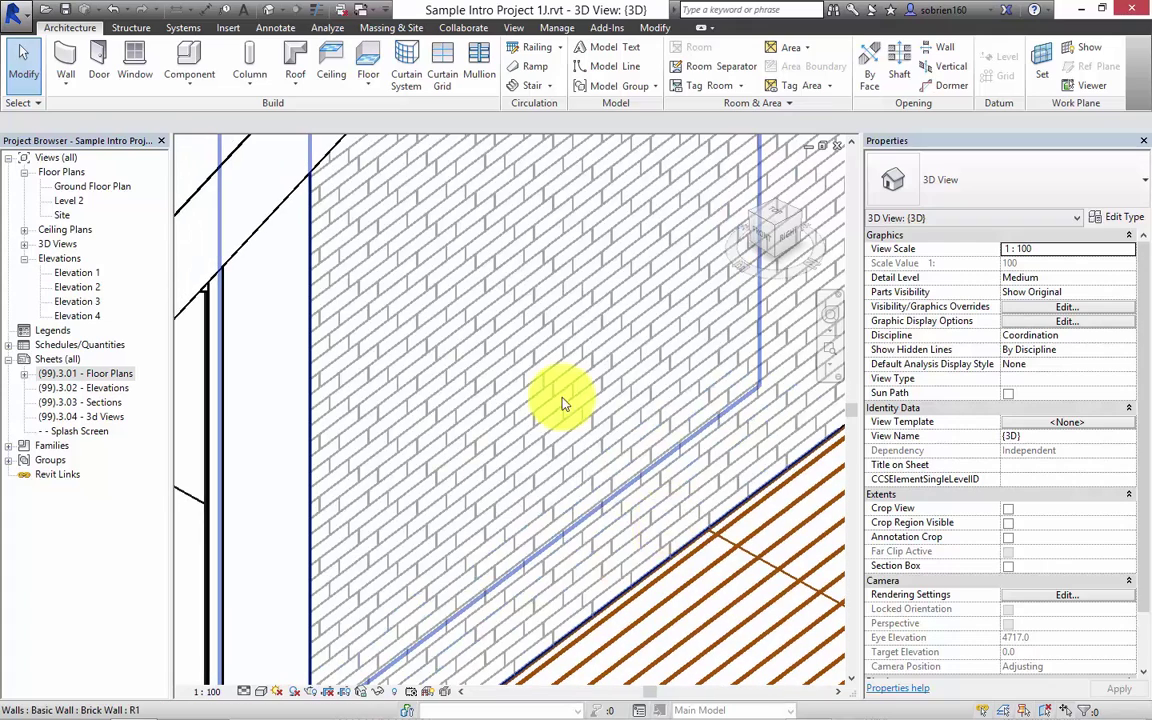
pyautogui.scroll(-3, 555, 466)
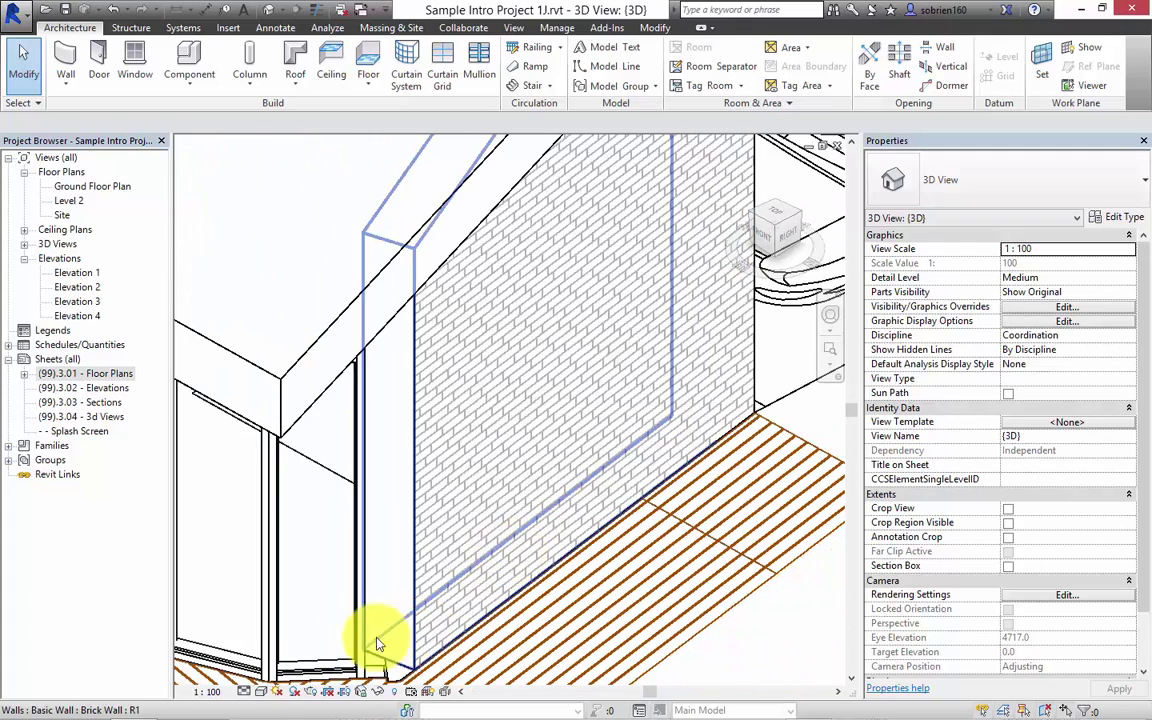
pyautogui.click(260, 691)
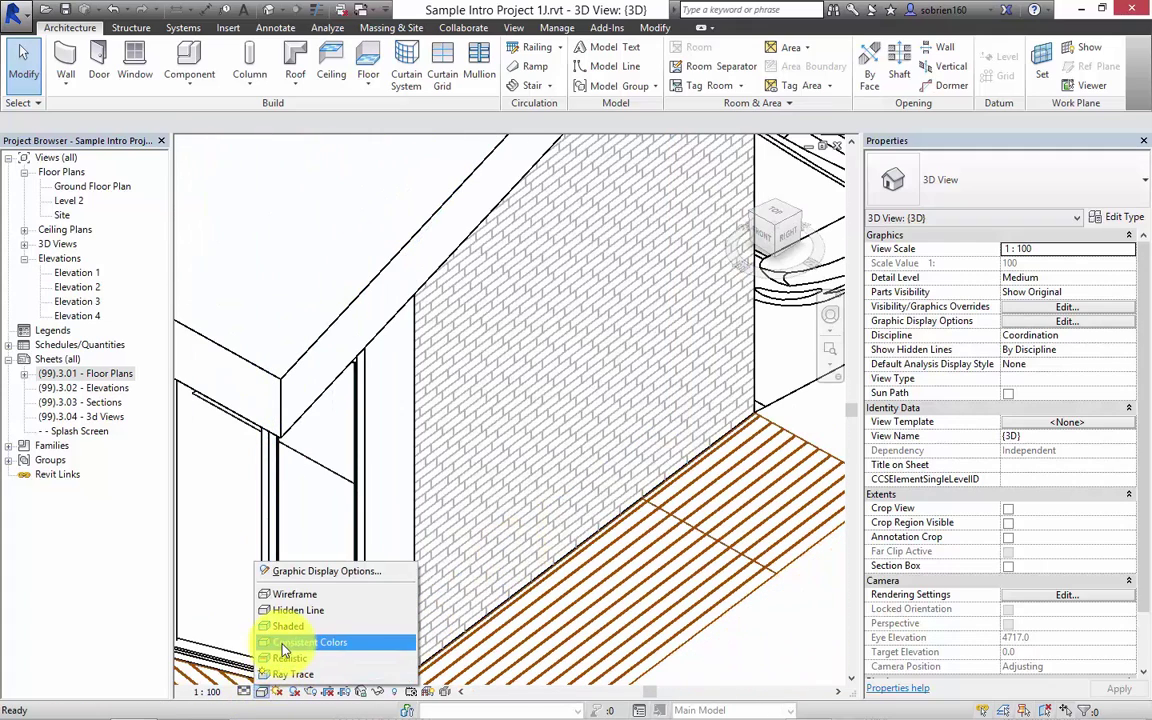
pyautogui.click(288, 658)
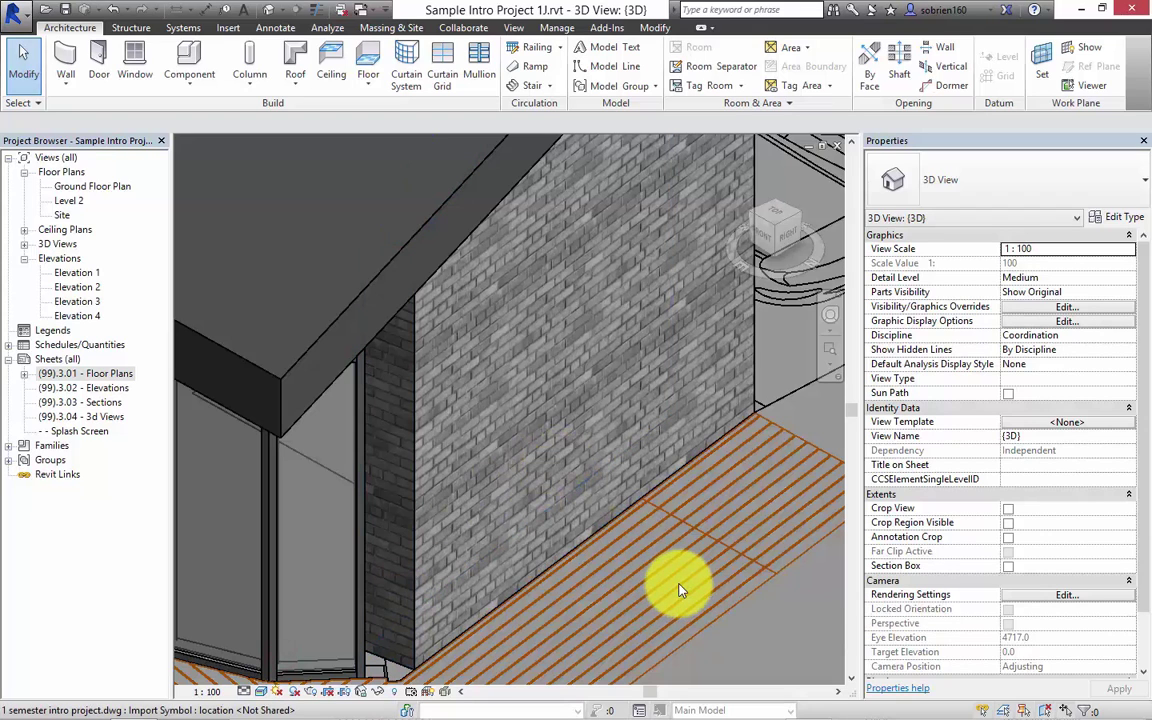
pyautogui.moveTo(663, 586); pyautogui.dragTo(650, 514, button='middle')
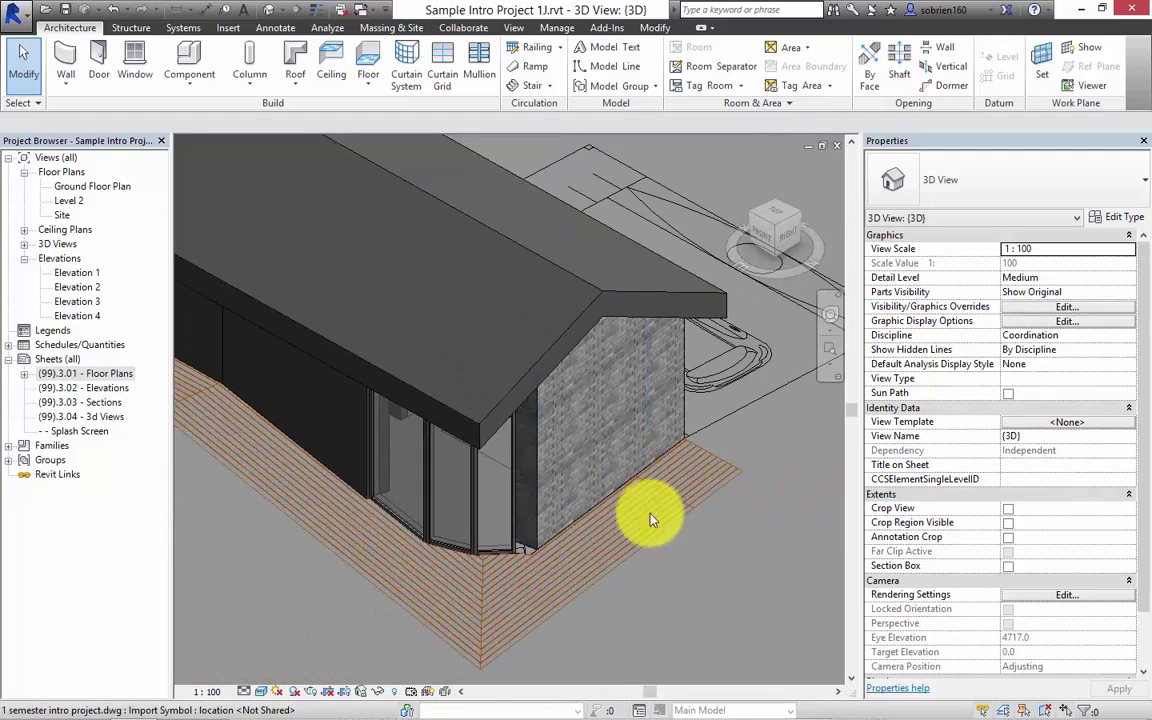
# - Select the solid Generic - 400mm (Exterior) wall beside the corner glazing and duplicate its type as Timber Wall
pyautogui.click(343, 474)
pyautogui.press('Escape')
pyautogui.click(316, 465)
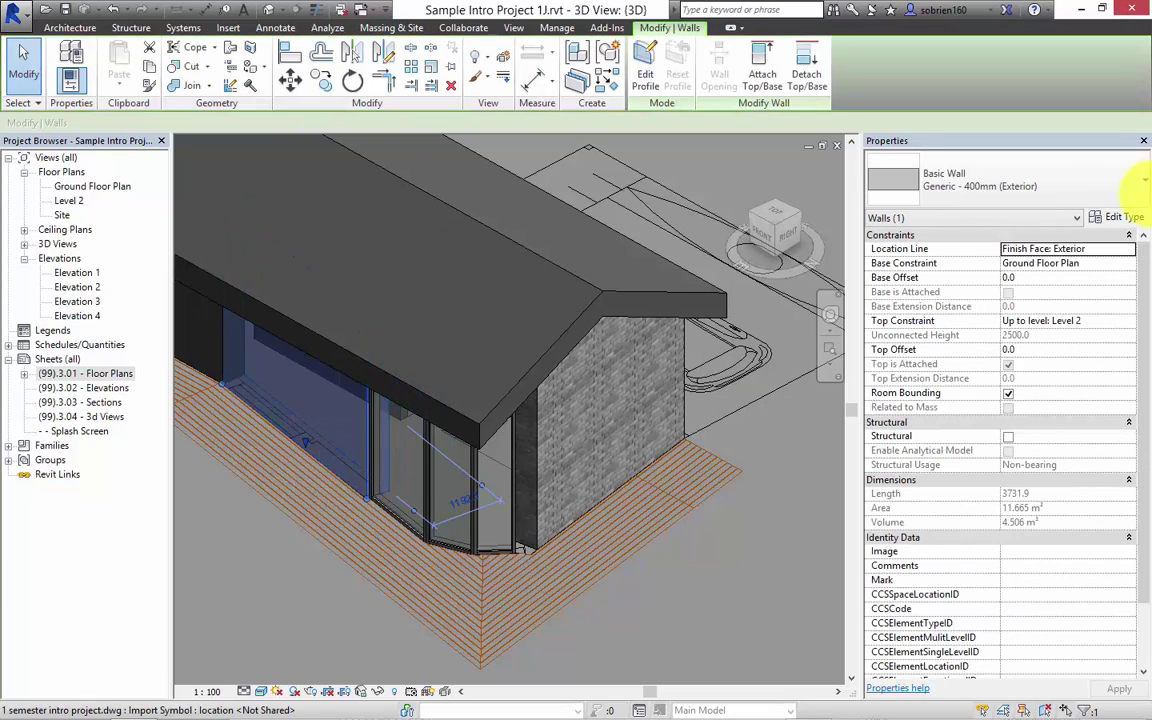
pyautogui.click(1116, 217)
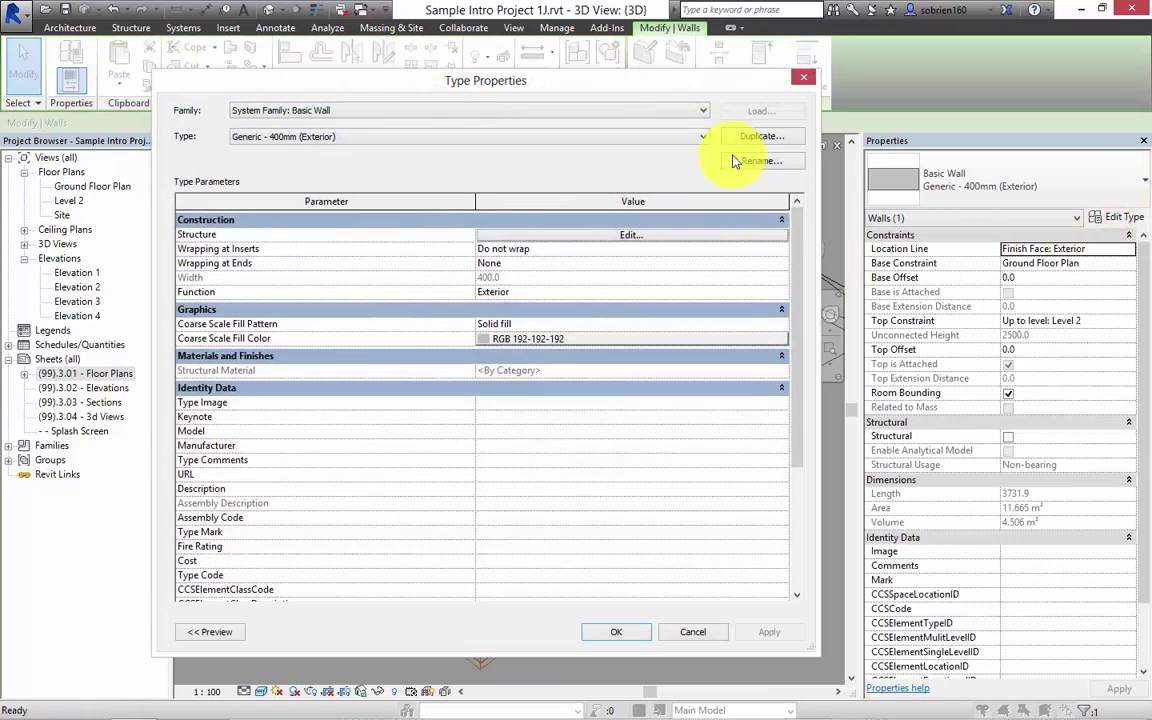
pyautogui.click(760, 136)
pyautogui.write('Timber Wall')
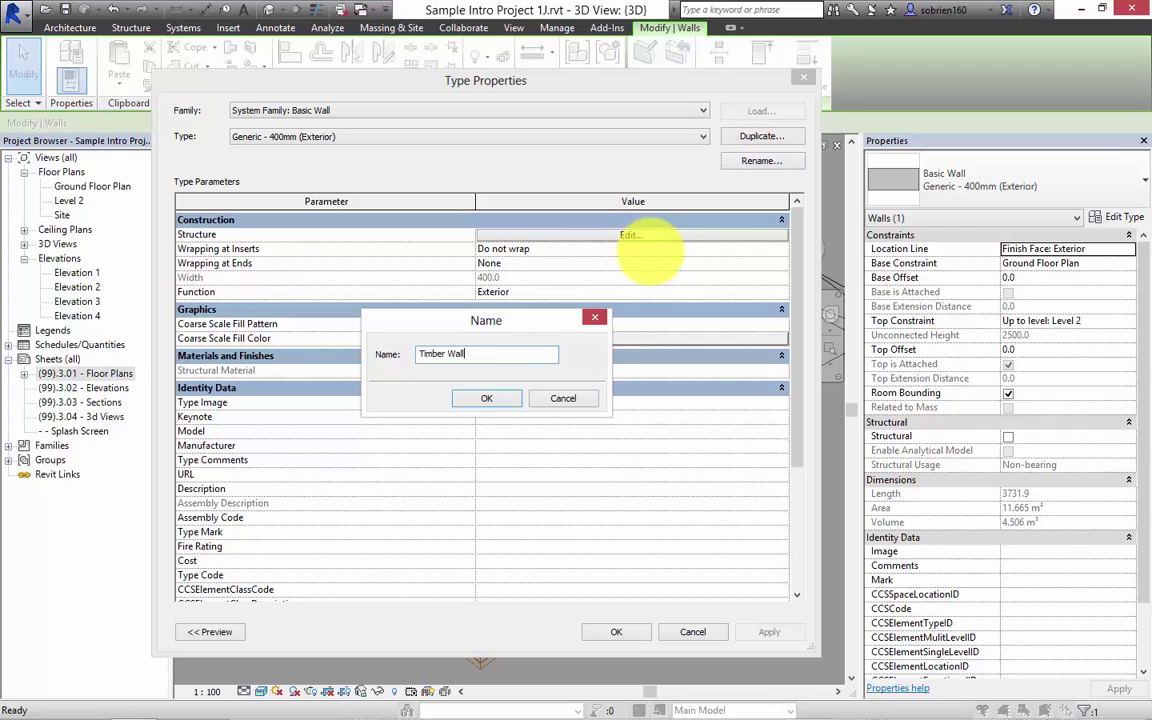
pyautogui.click(488, 398)
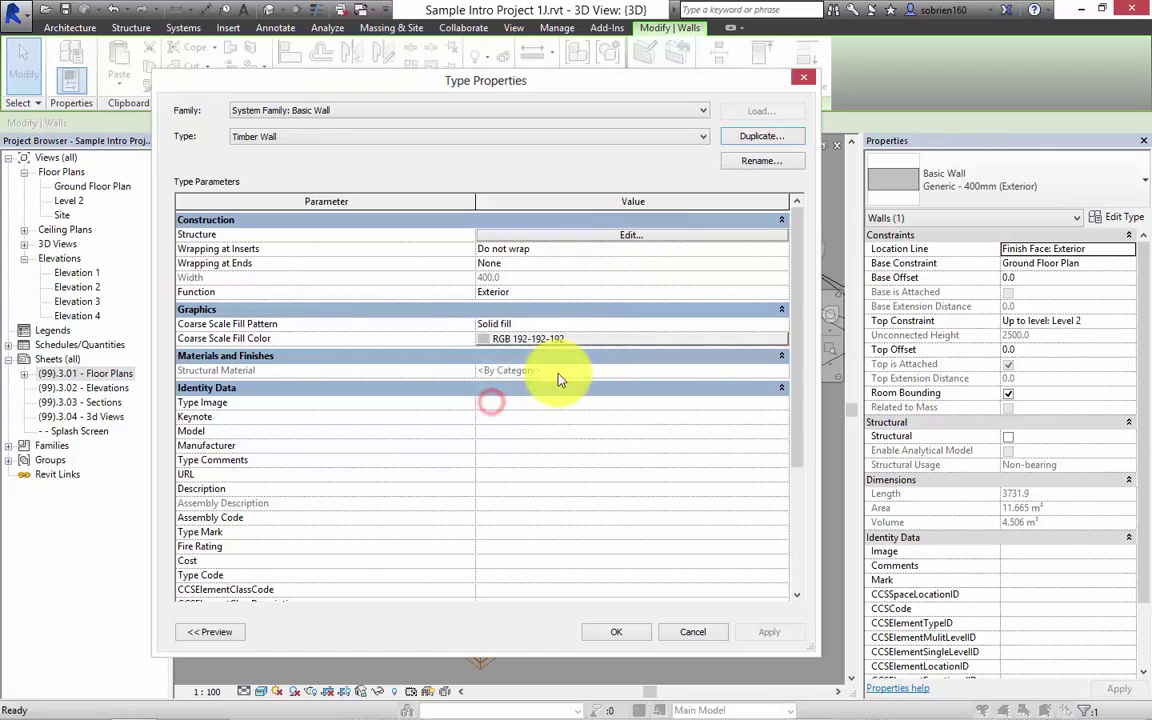
# - Edit the Timber Wall structure, search the materials for "wood" and pick Siding, Clapboard for the Structure layer
pyautogui.click(514, 235)
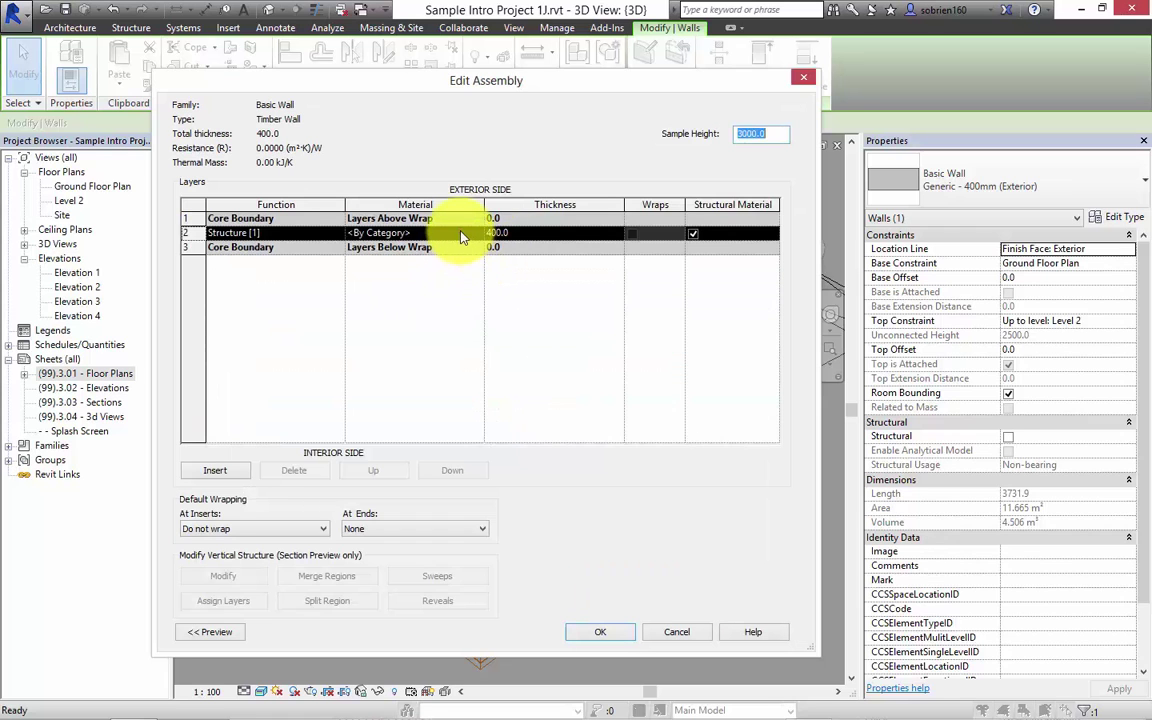
pyautogui.click(459, 232)
pyautogui.click(477, 233)
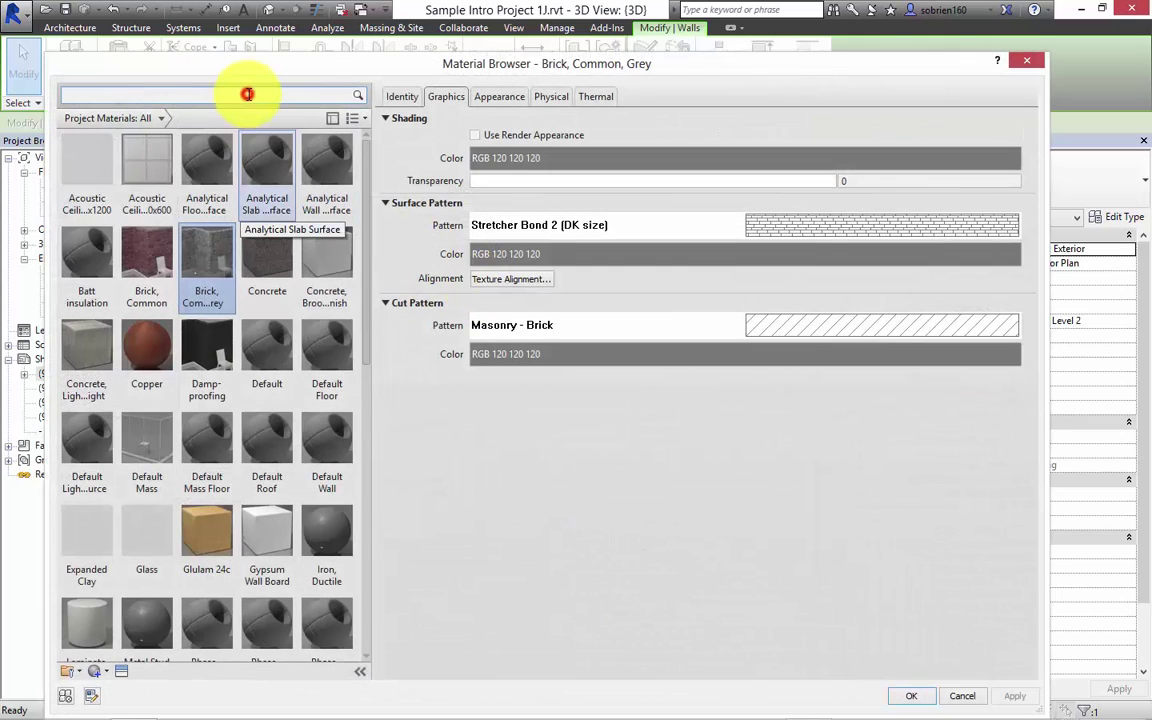
pyautogui.click(247, 94)
pyautogui.write('wood')
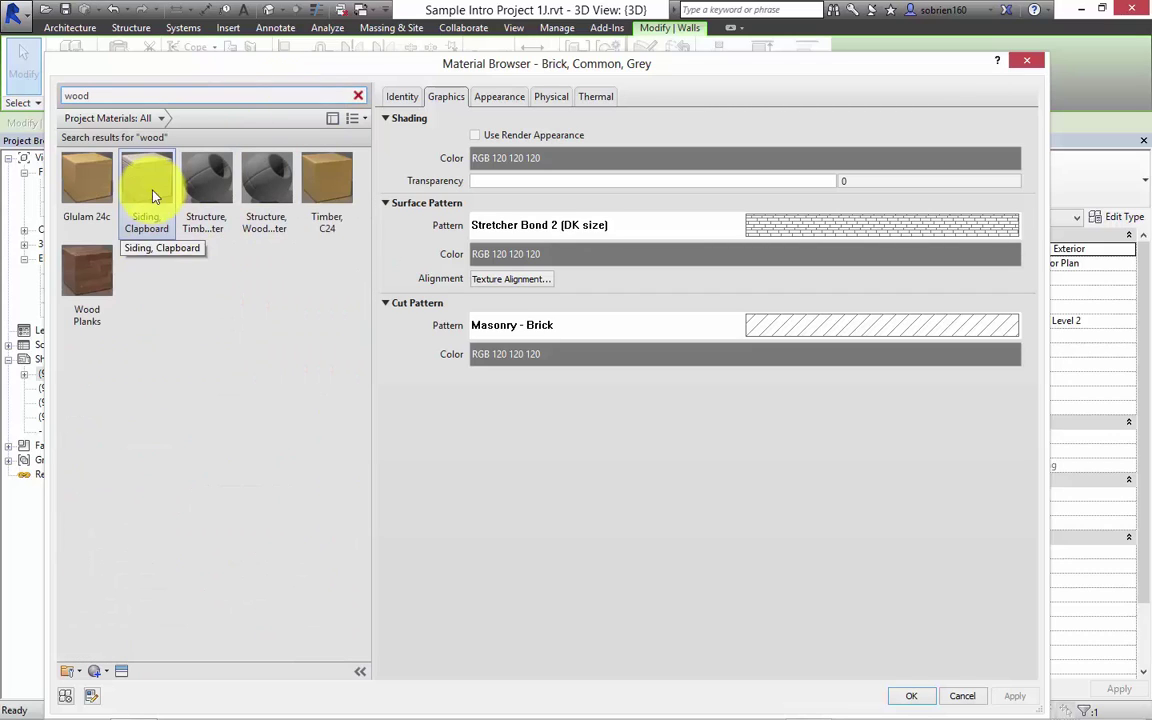
pyautogui.click(150, 190)
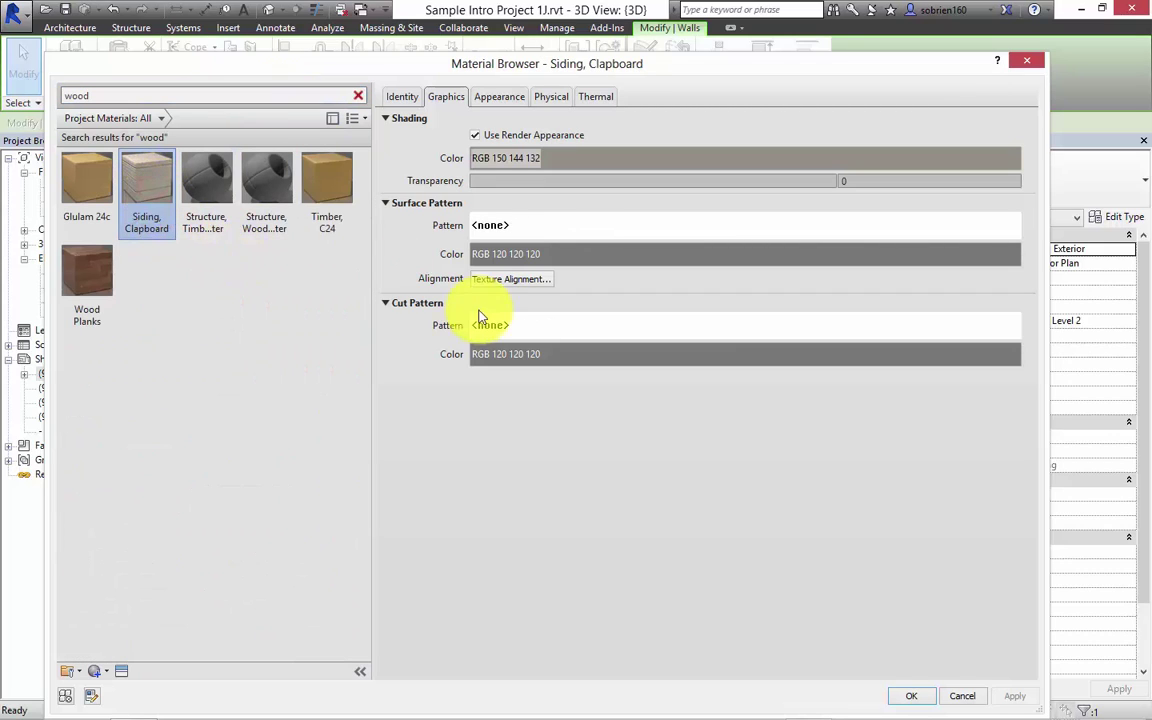
# - Set the Siding, Clapboard appearance image's sample height to 2800 mm, keep its aspect ratio locked, and accept the texture
pyautogui.click(504, 95)
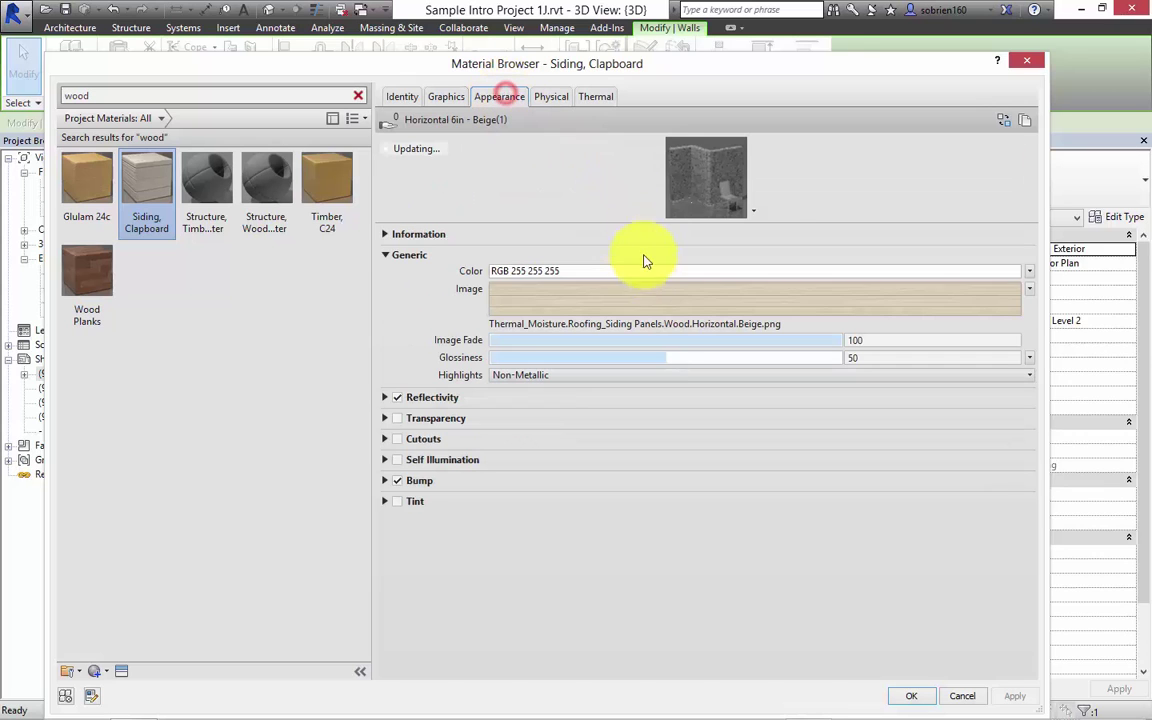
pyautogui.click(689, 296)
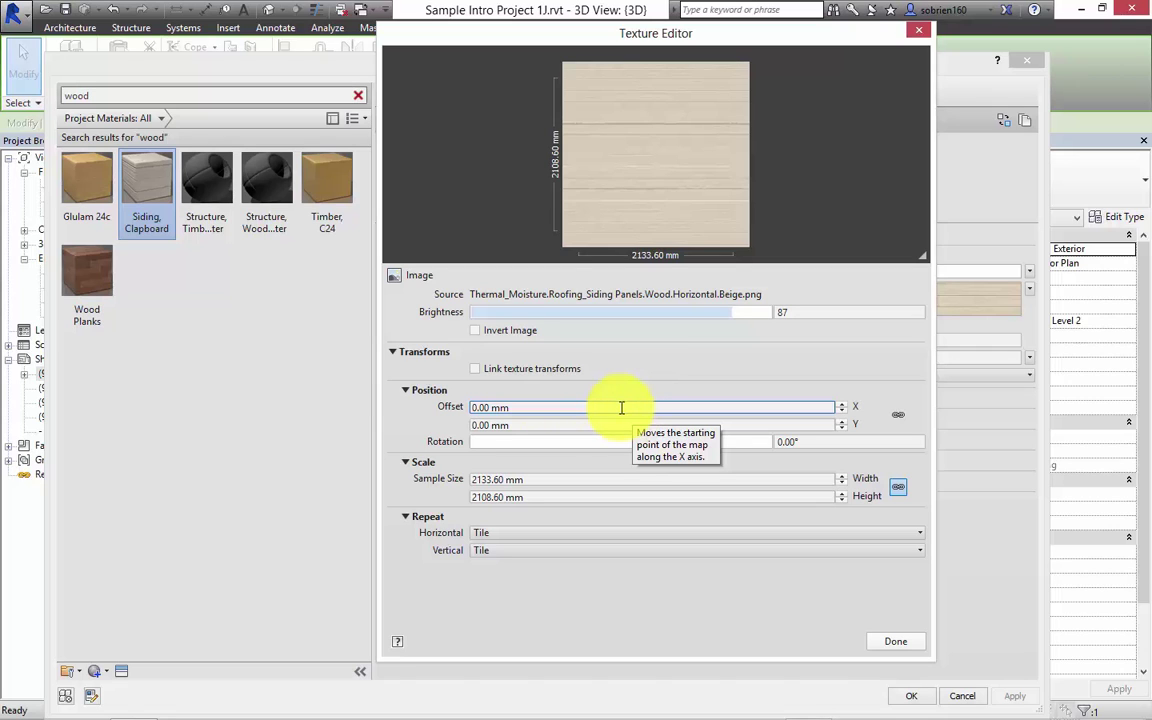
pyautogui.moveTo(818, 26); pyautogui.dragTo(907, 19)
pyautogui.click(597, 472)
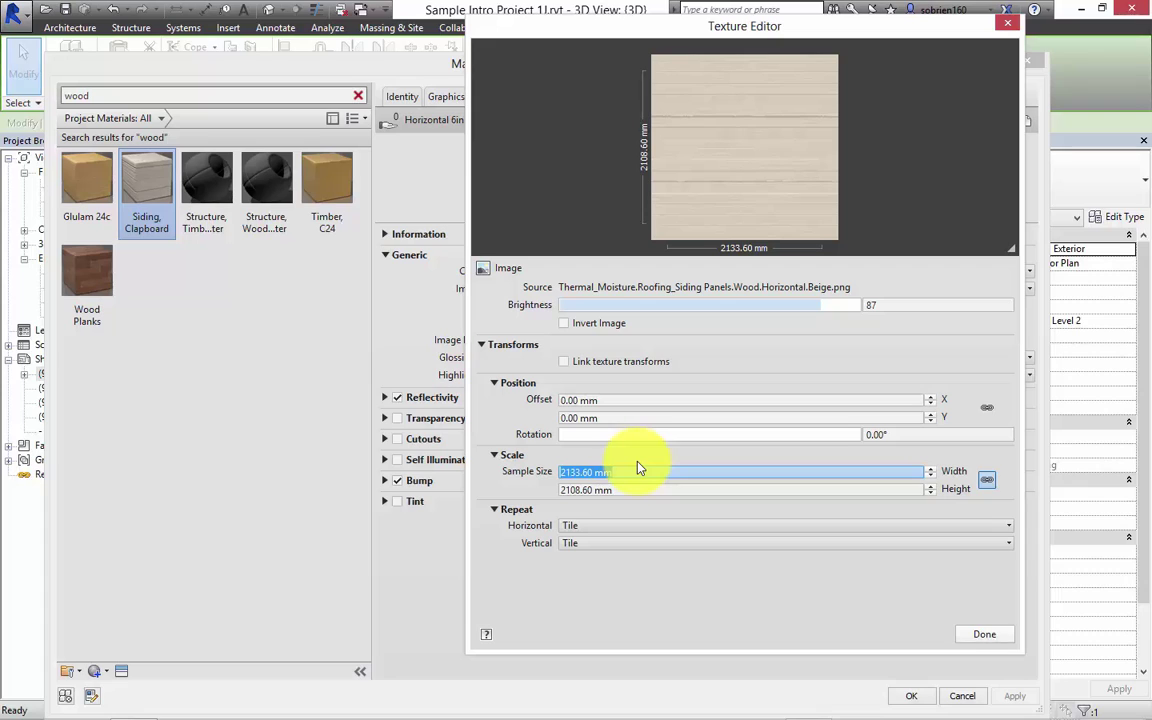
pyautogui.click(610, 470)
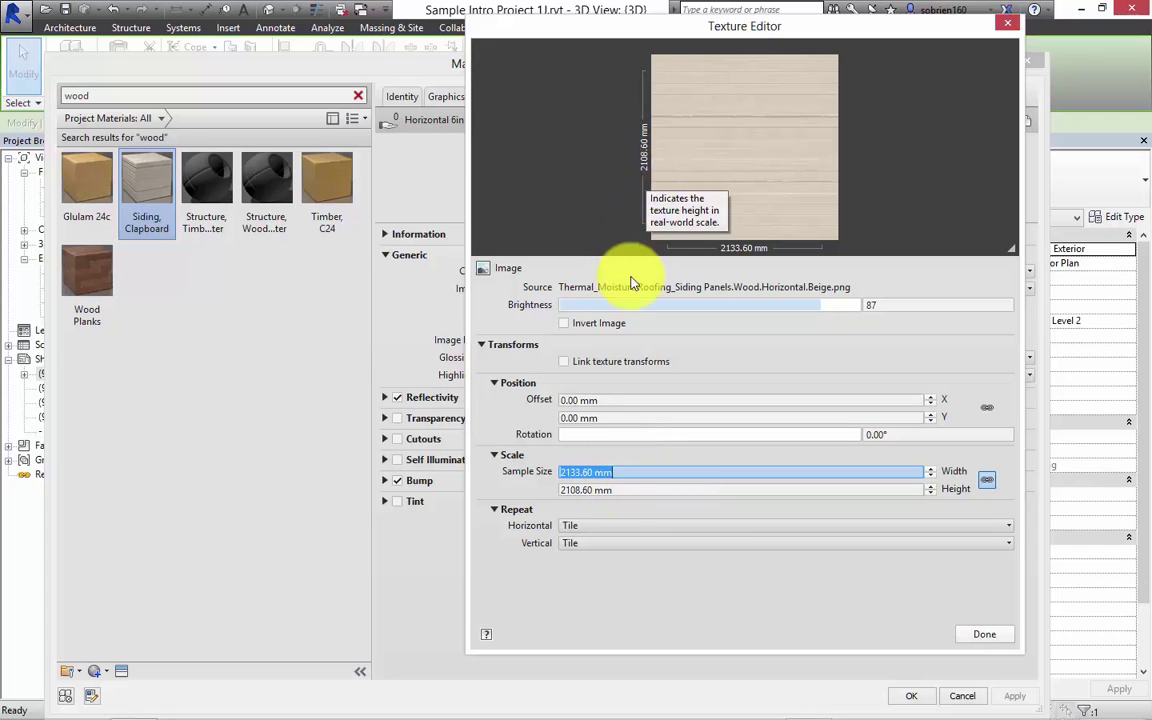
pyautogui.click(620, 492)
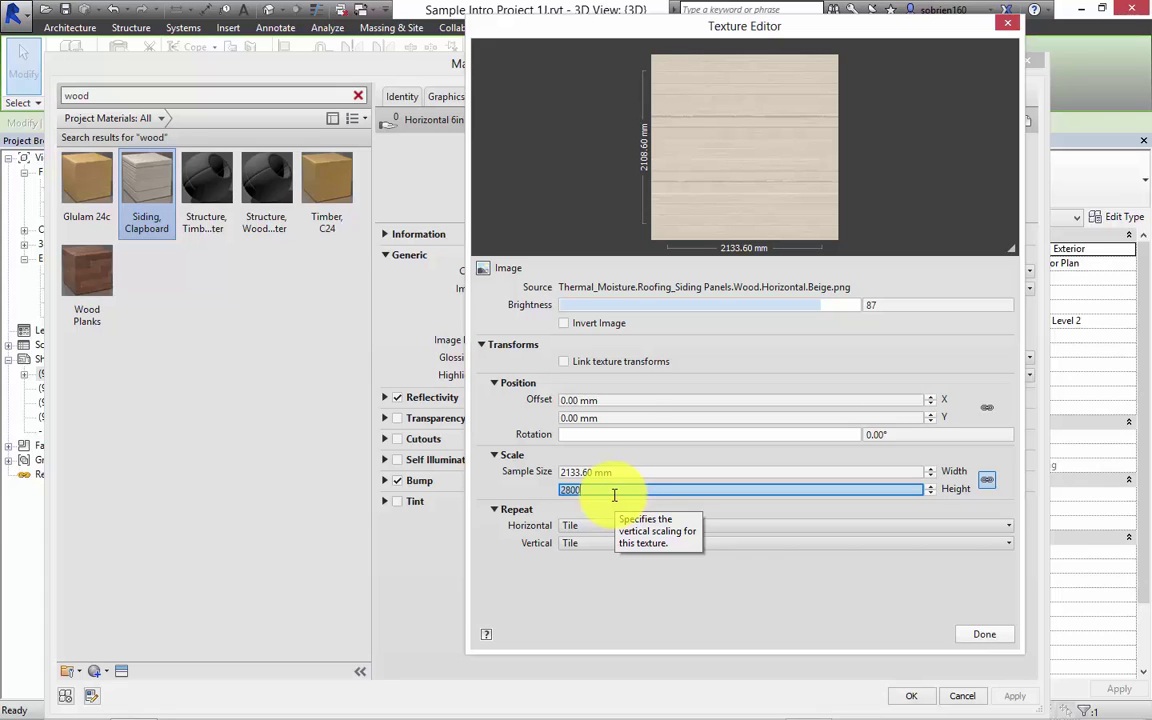
pyautogui.click(622, 472)
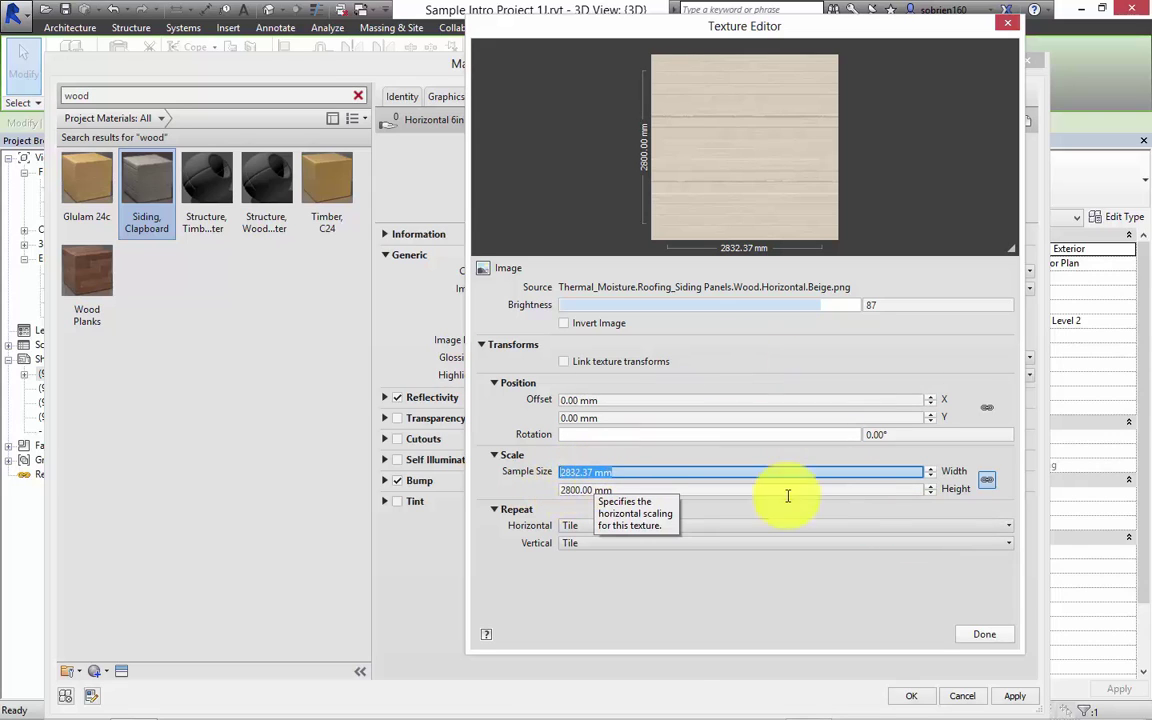
pyautogui.click(987, 481)
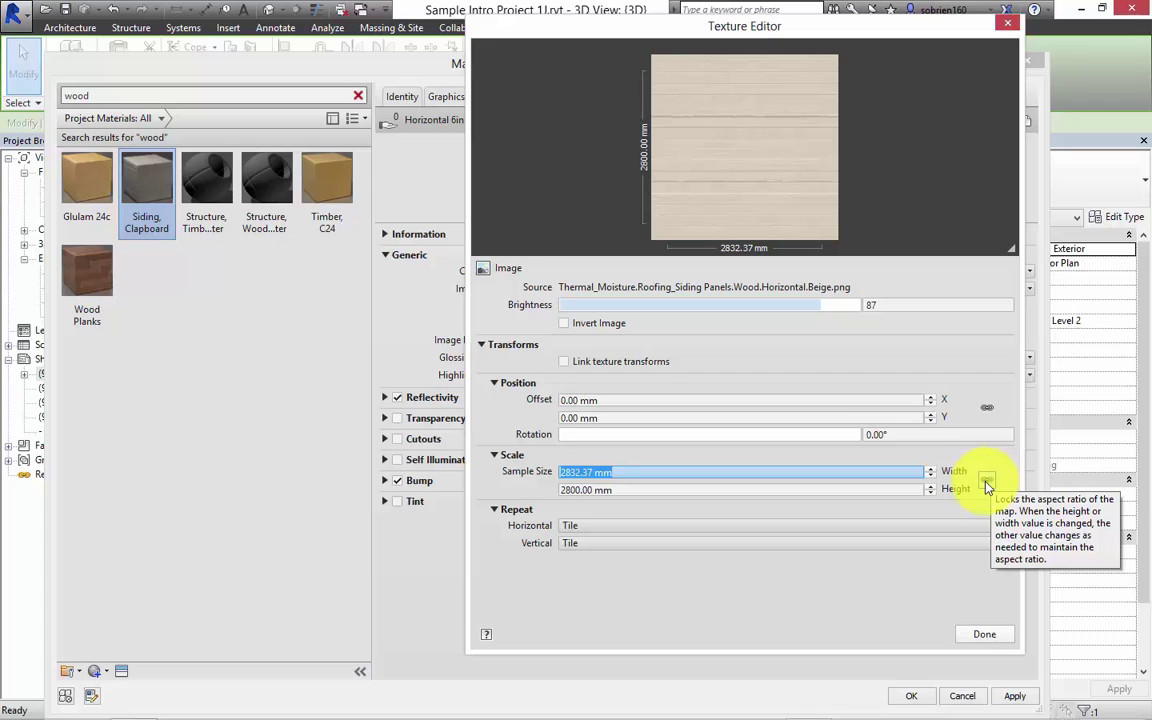
pyautogui.click(987, 481)
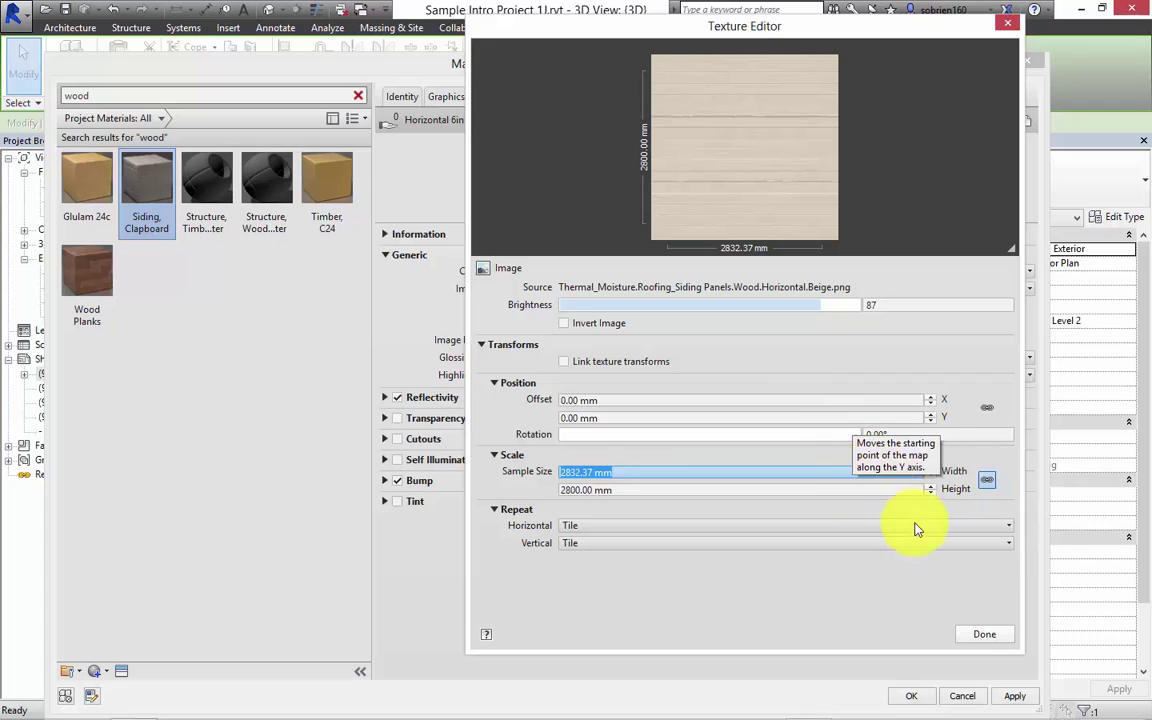
pyautogui.click(987, 634)
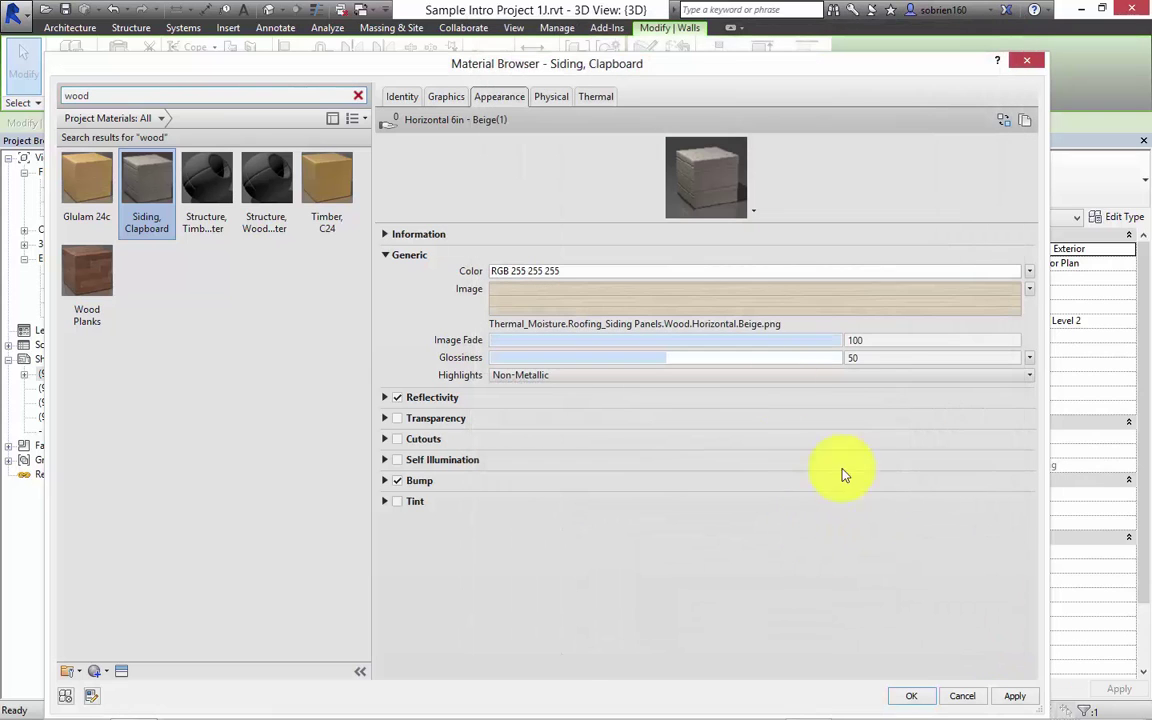
# - Choose the model fill pattern Horizontal 100mm for the Siding, Clapboard material's surface pattern
pyautogui.click(447, 100)
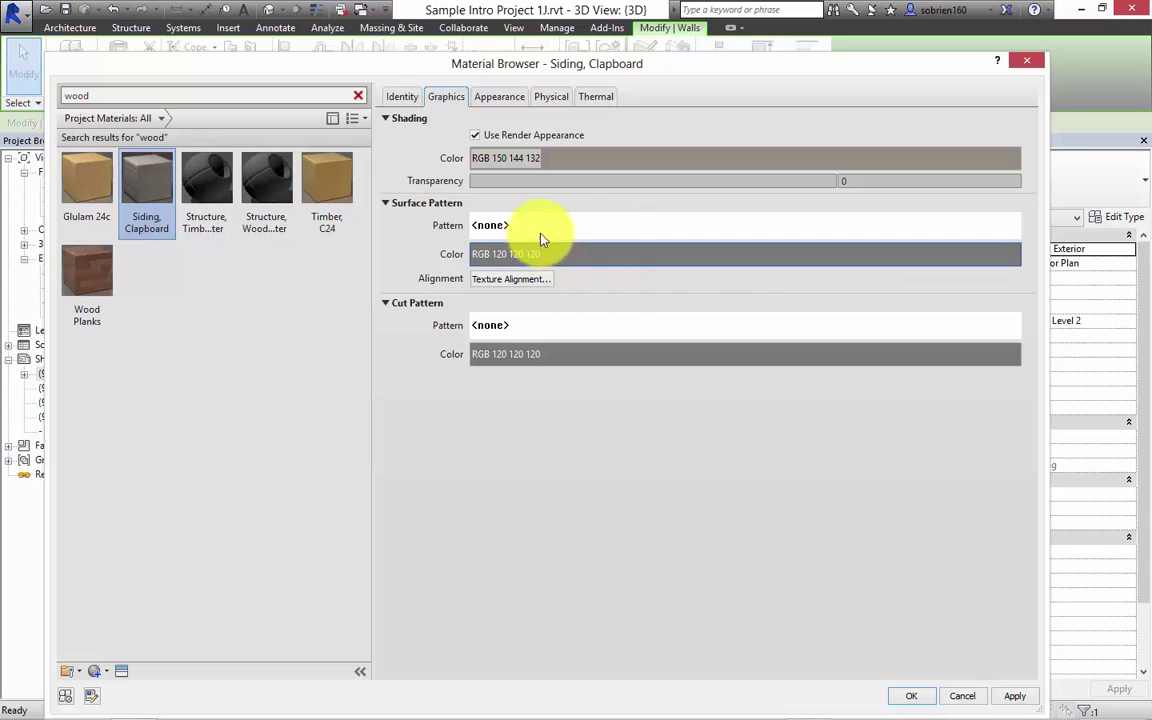
pyautogui.click(540, 230)
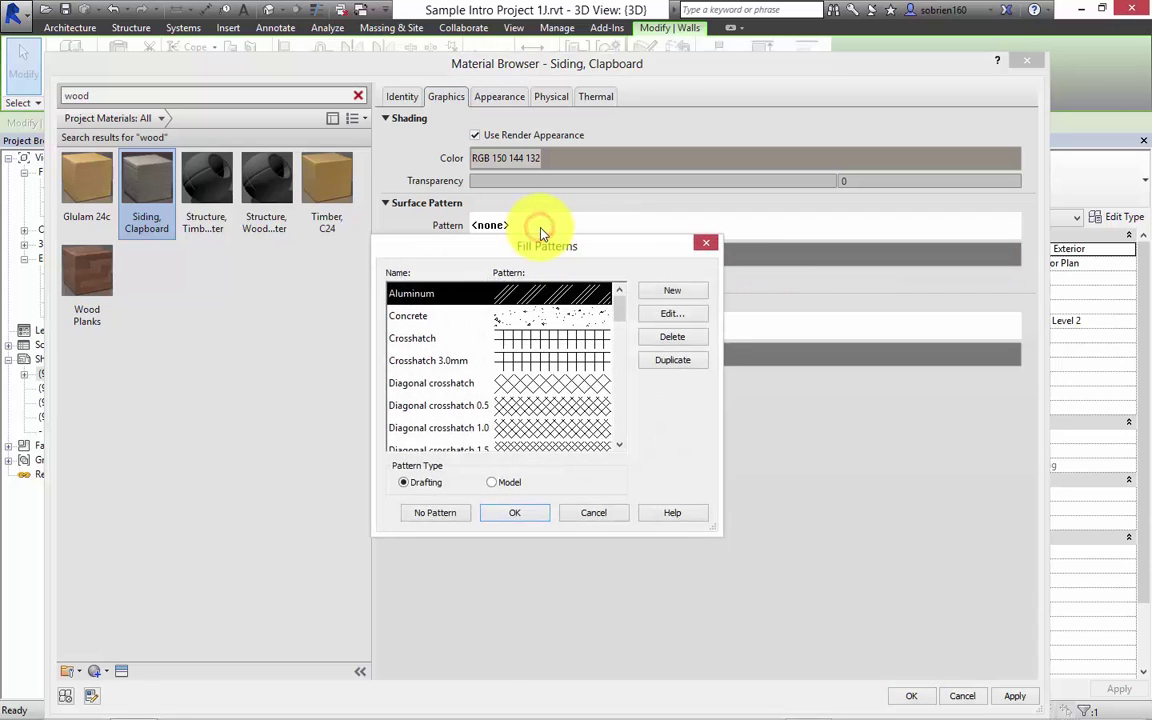
pyautogui.click(505, 481)
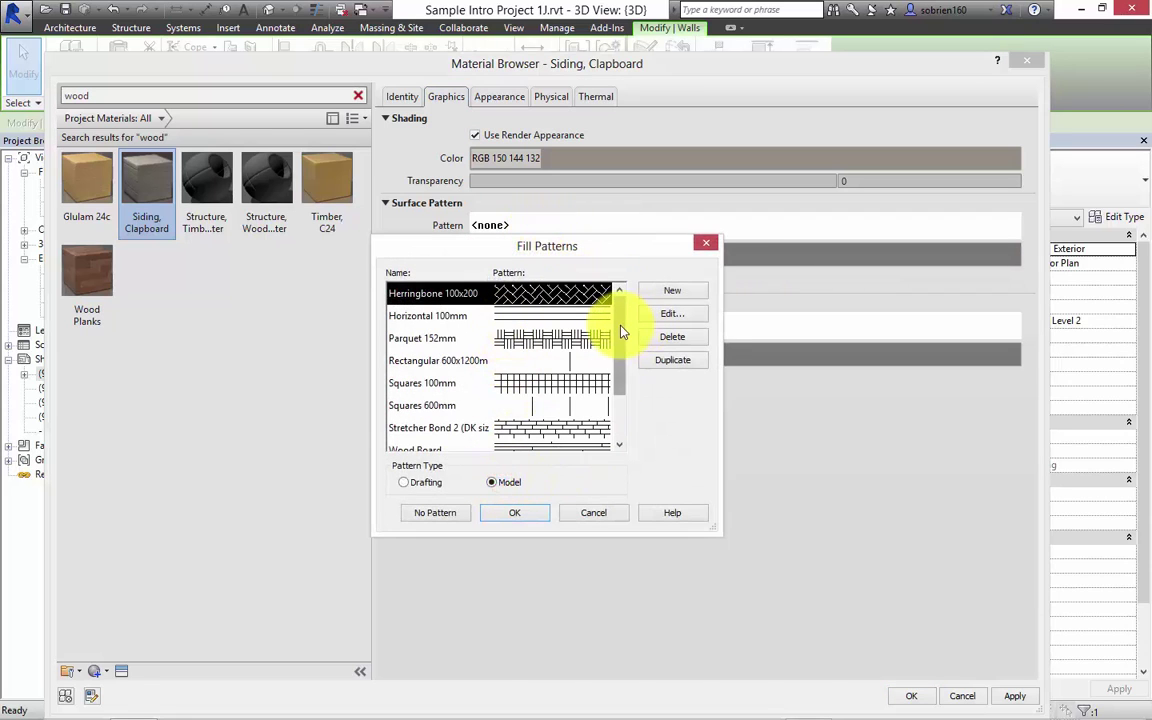
pyautogui.moveTo(620, 324)
pyautogui.mouseDown()
pyautogui.moveTo(626, 366)
pyautogui.moveTo(630, 309)
pyautogui.mouseUp()
pyautogui.click(583, 315)
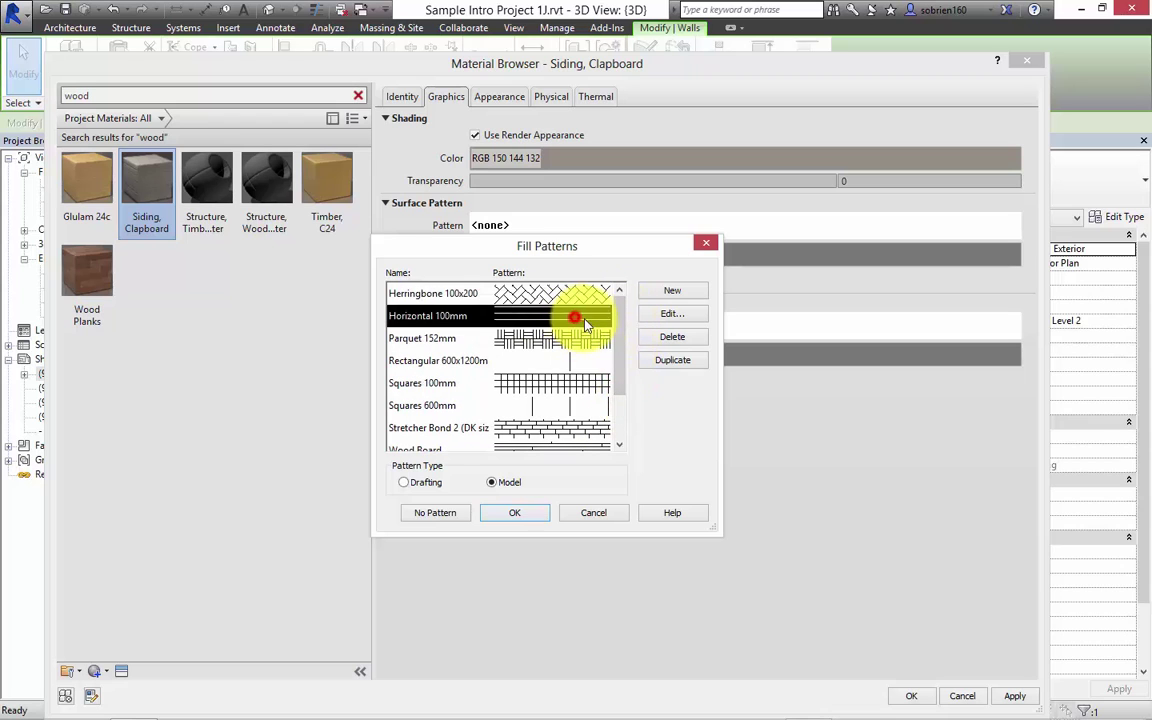
# - Edit the Horizontal 100mm pattern to a line spacing of 200 mm and apply it as the clapboard's surface pattern
pyautogui.click(673, 315)
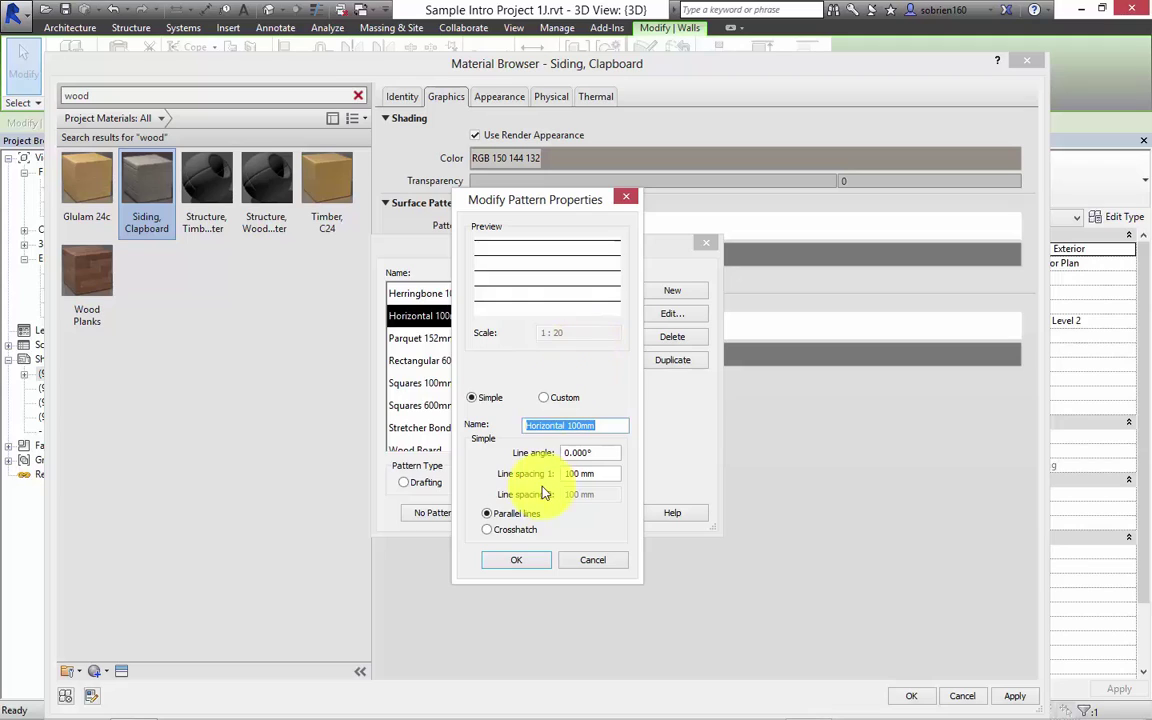
pyautogui.click(574, 477)
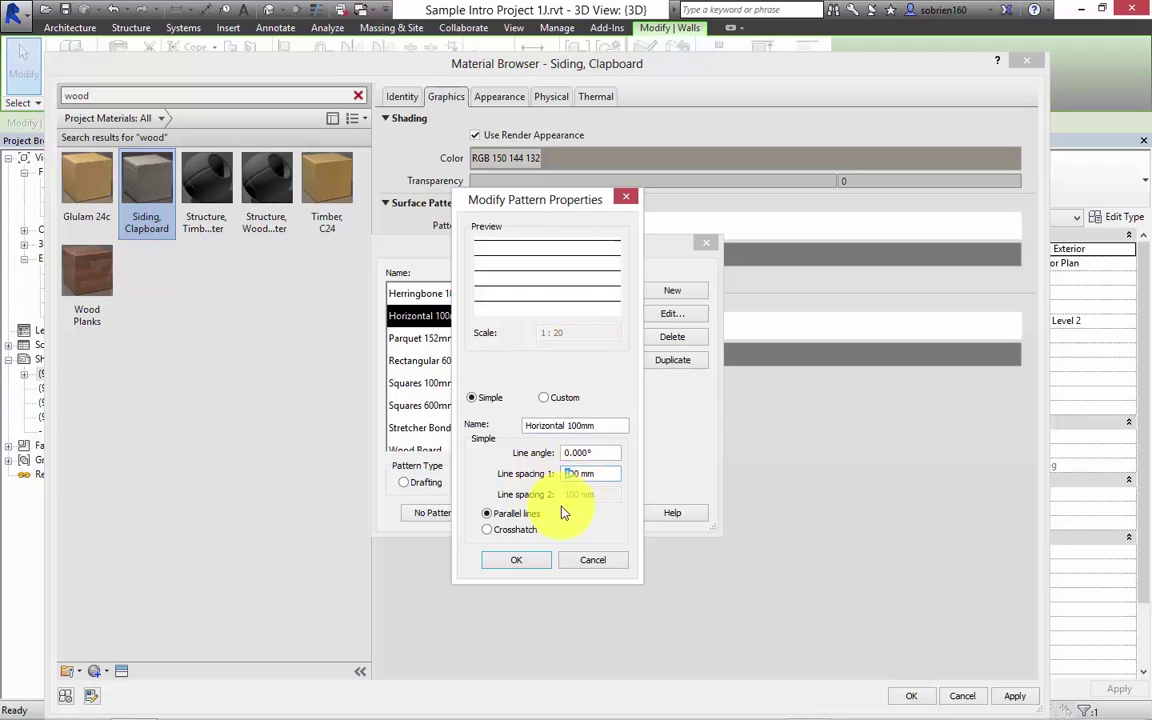
pyautogui.write('2')
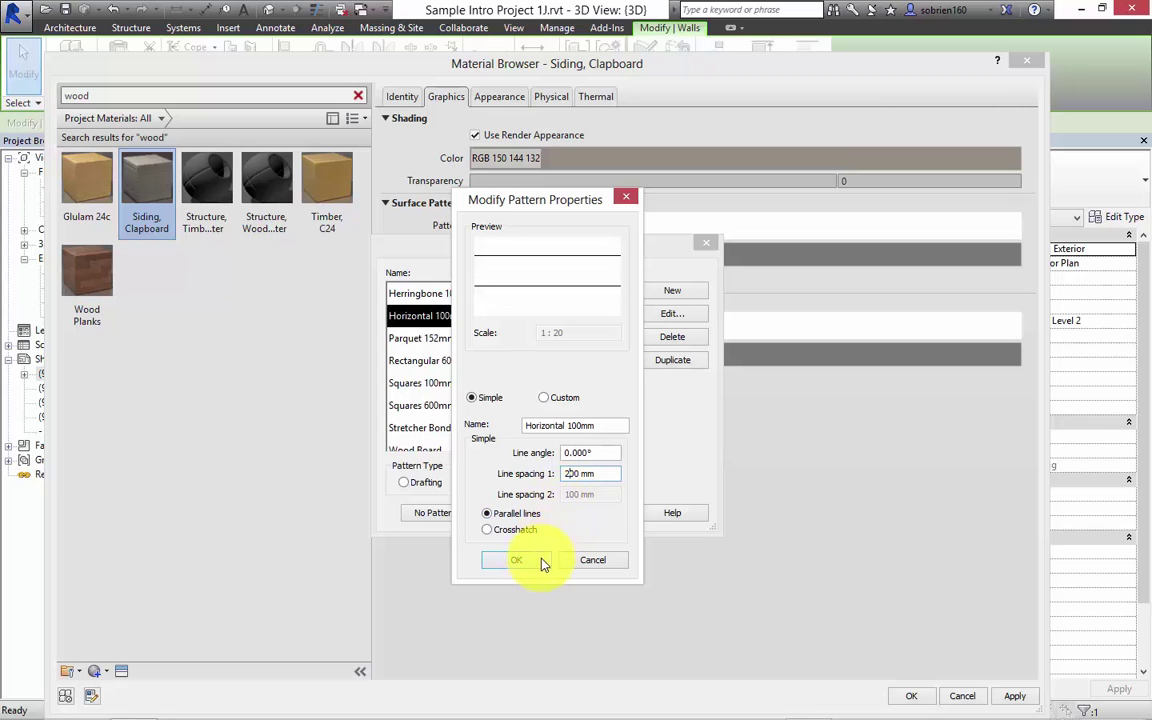
pyautogui.click(537, 563)
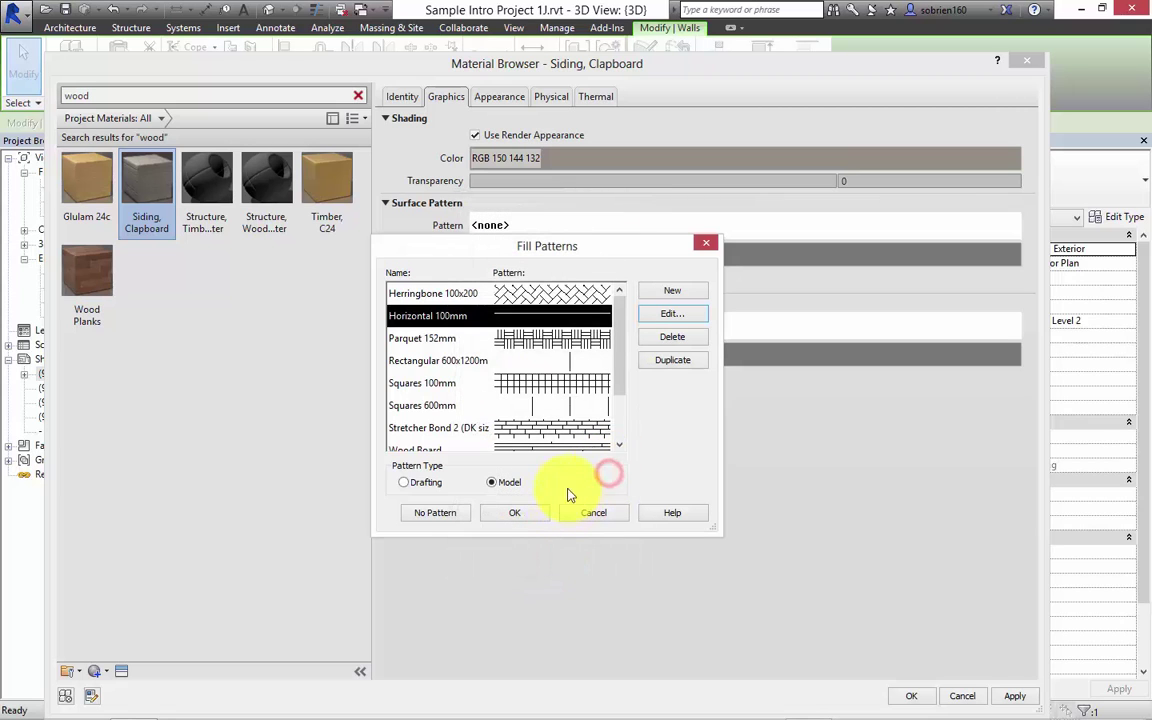
pyautogui.click(527, 516)
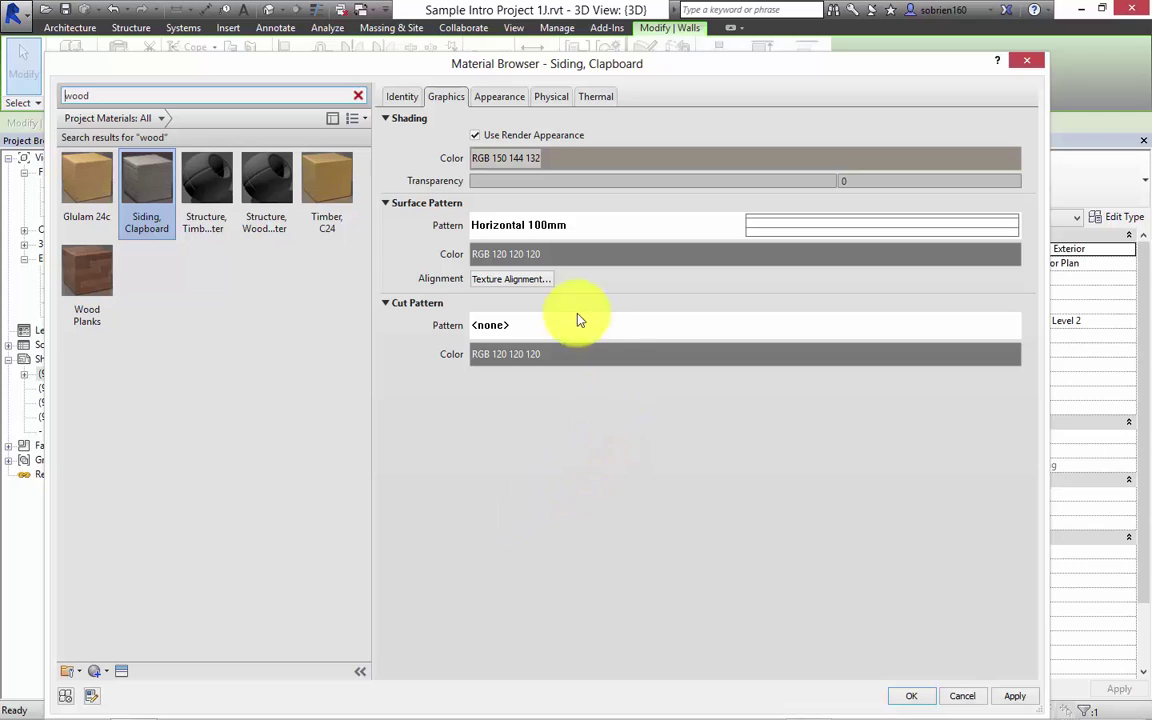
# - Try to align the clapboard texture with the surface pattern by shifting it downward, and discard the material changes
pyautogui.click(541, 280)
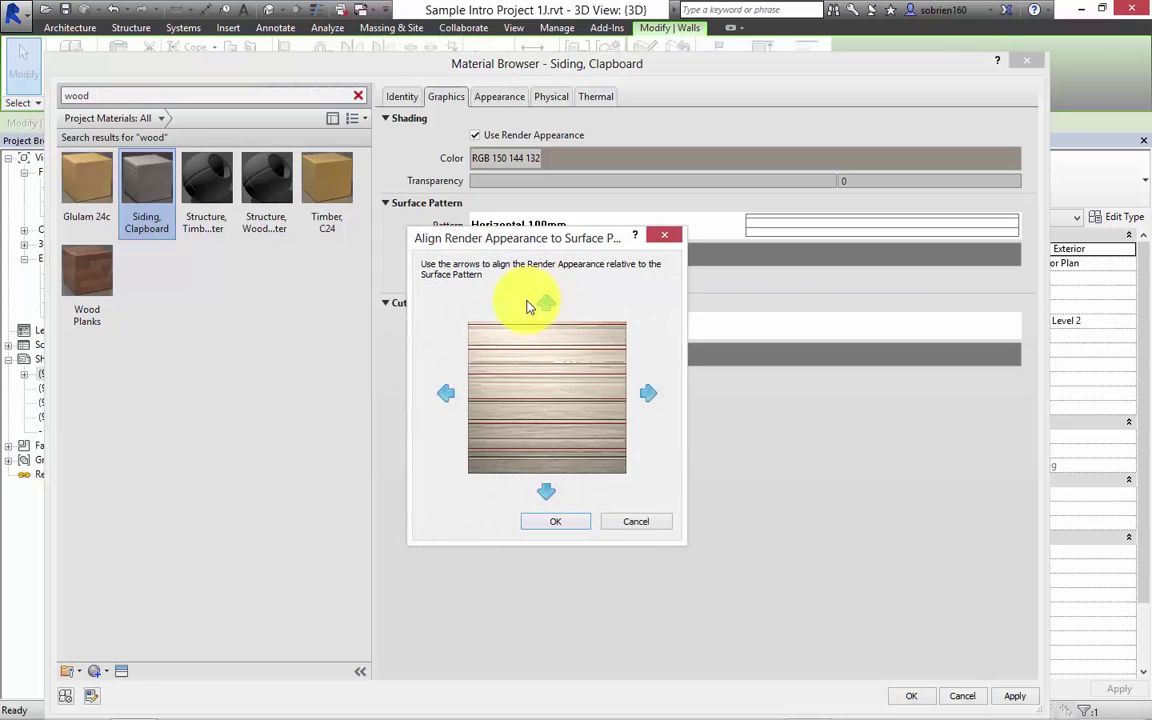
pyautogui.click(544, 495)
pyautogui.click(544, 495)
pyautogui.click(544, 495)
pyautogui.click(544, 495)
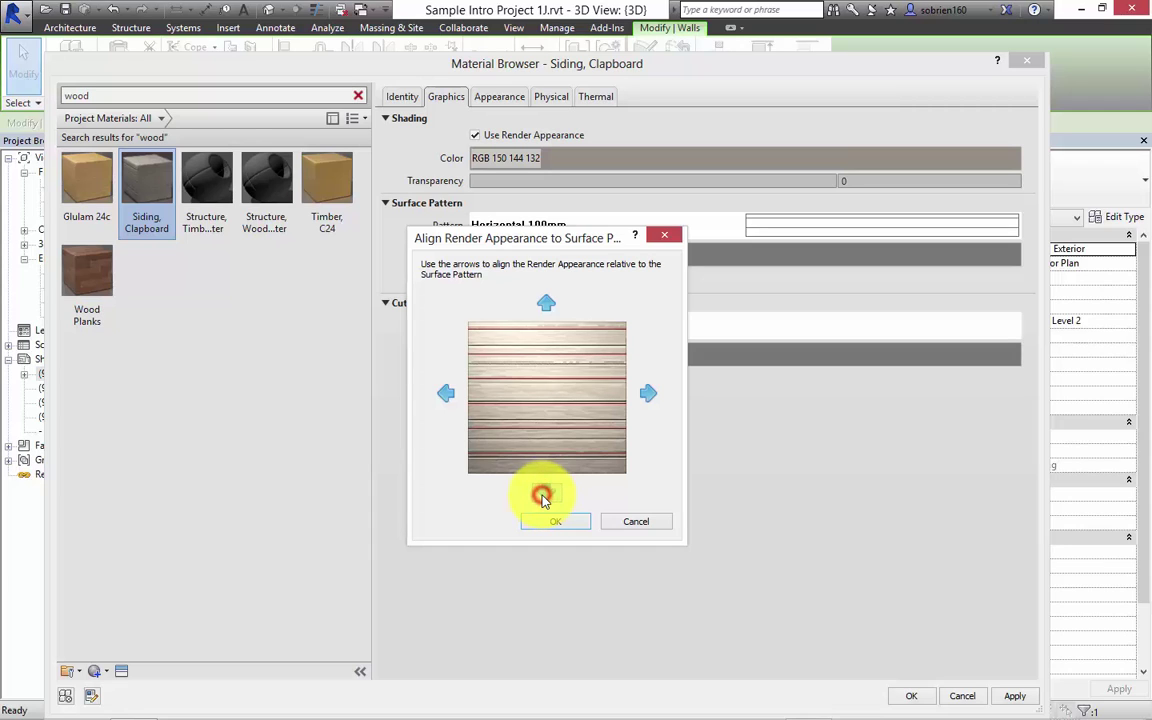
pyautogui.click(543, 496)
pyautogui.click(544, 496)
pyautogui.click(546, 496)
pyautogui.click(548, 496)
pyautogui.click(549, 495)
pyautogui.click(550, 495)
pyautogui.click(551, 495)
pyautogui.click(552, 495)
pyautogui.click(552, 495)
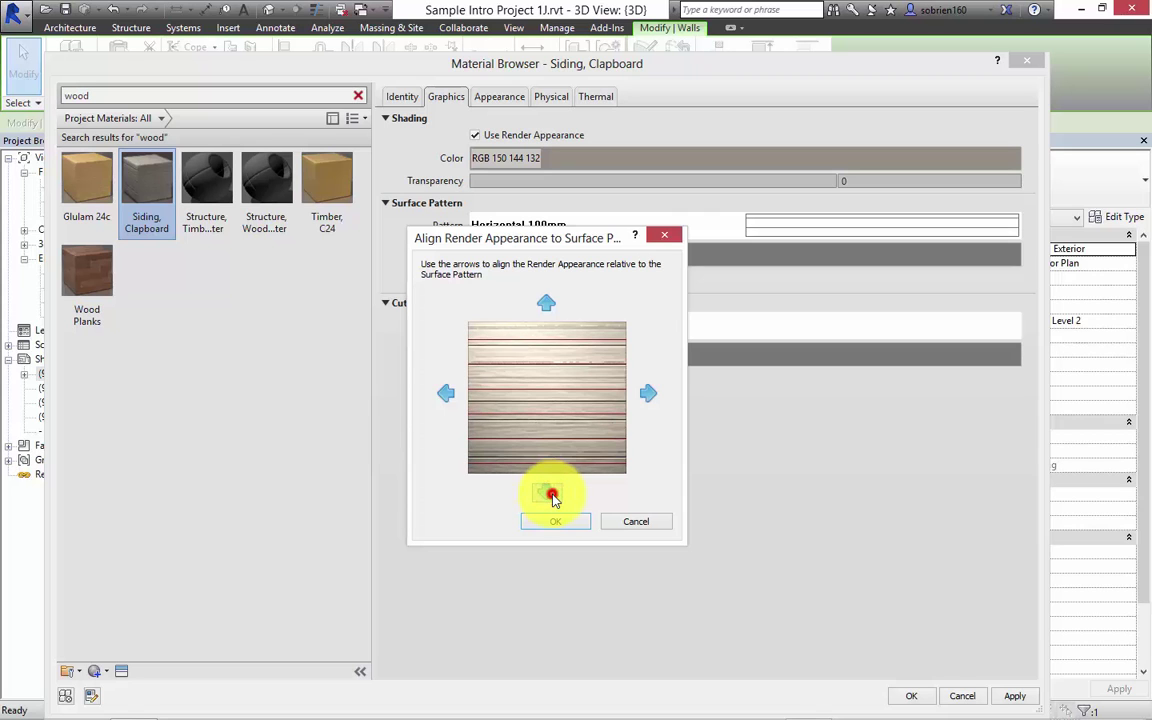
pyautogui.click(617, 518)
pyautogui.press('Escape')
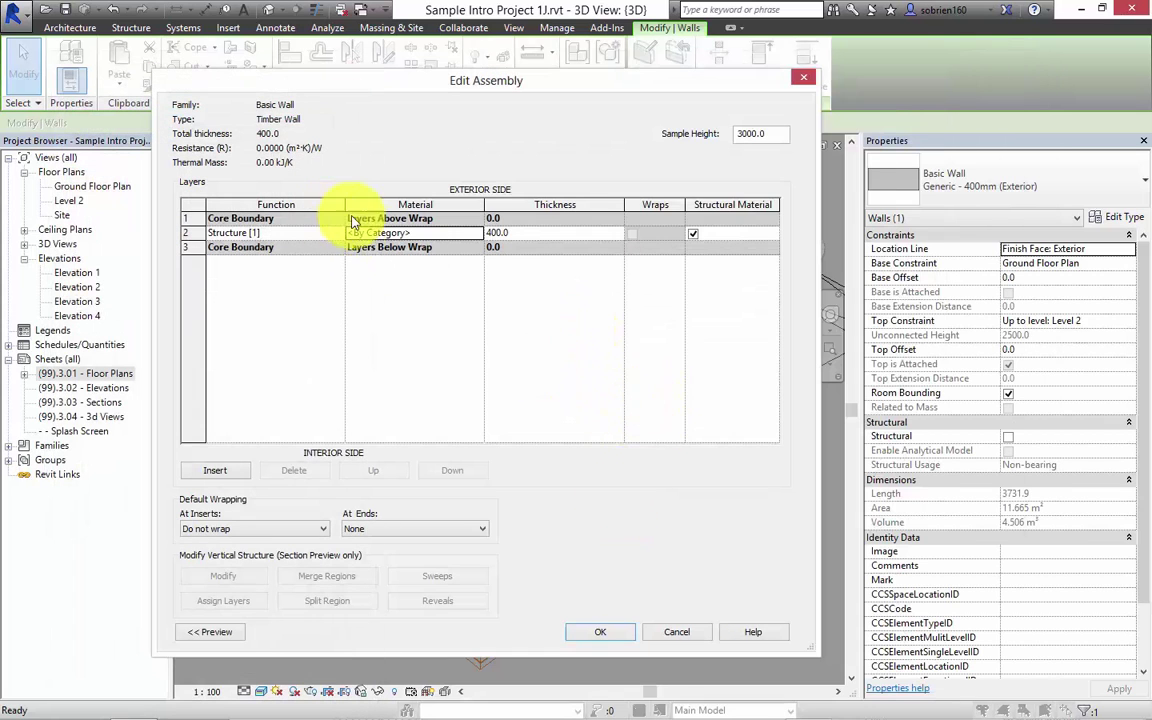
# - Reopen the Structure layer's material choice, search for "wood" and show the appearance settings of Siding, Clapboard
pyautogui.click(474, 232)
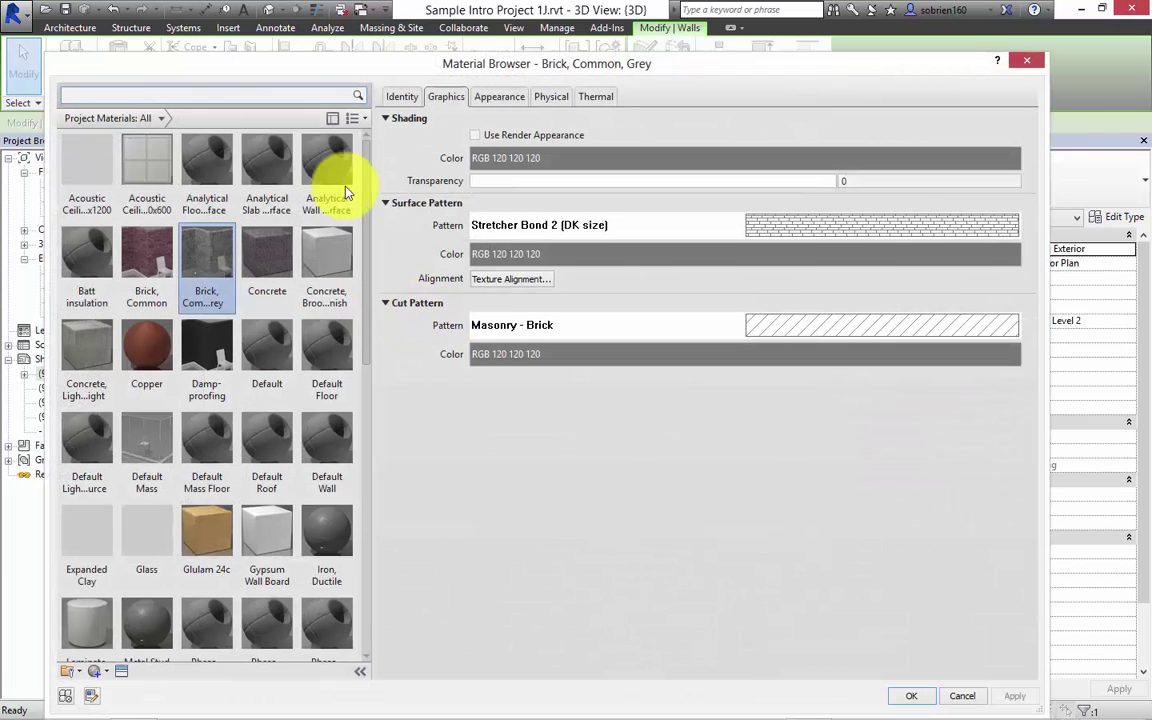
pyautogui.click(284, 91)
pyautogui.write('wood')
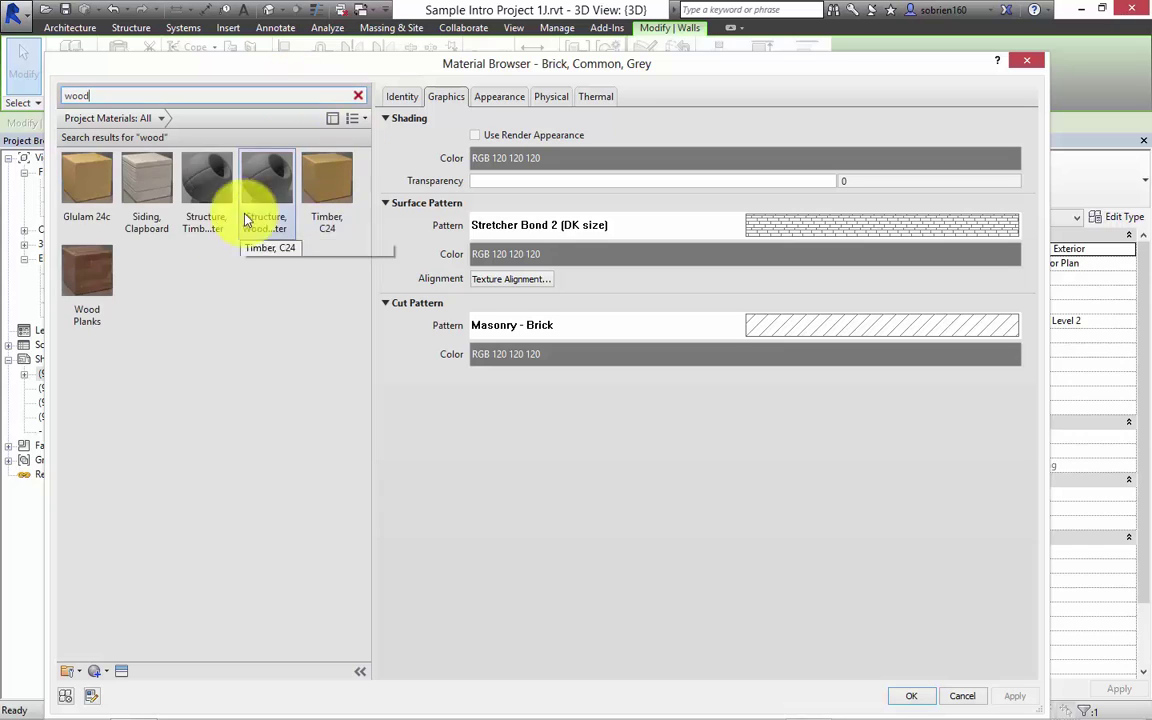
pyautogui.click(147, 182)
pyautogui.click(495, 99)
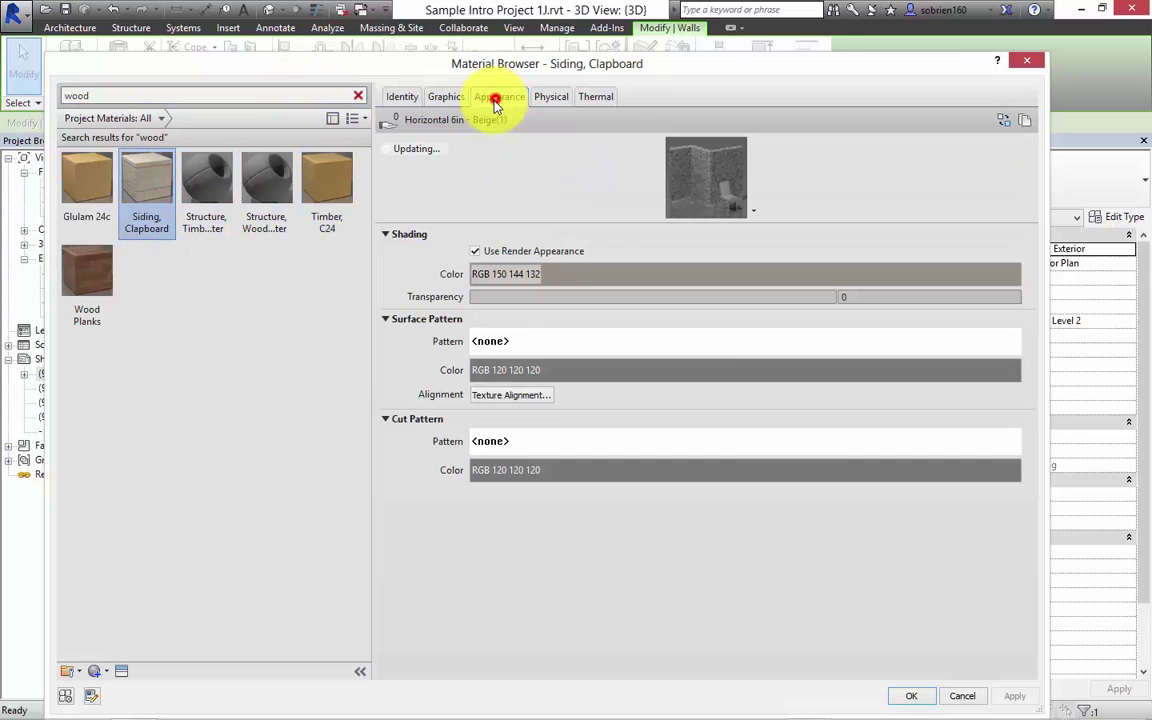
# - Set the clapboard image's sample height to 1000 mm, enlarge the texture preview to check the boards, and discard the material changes
pyautogui.click(616, 309)
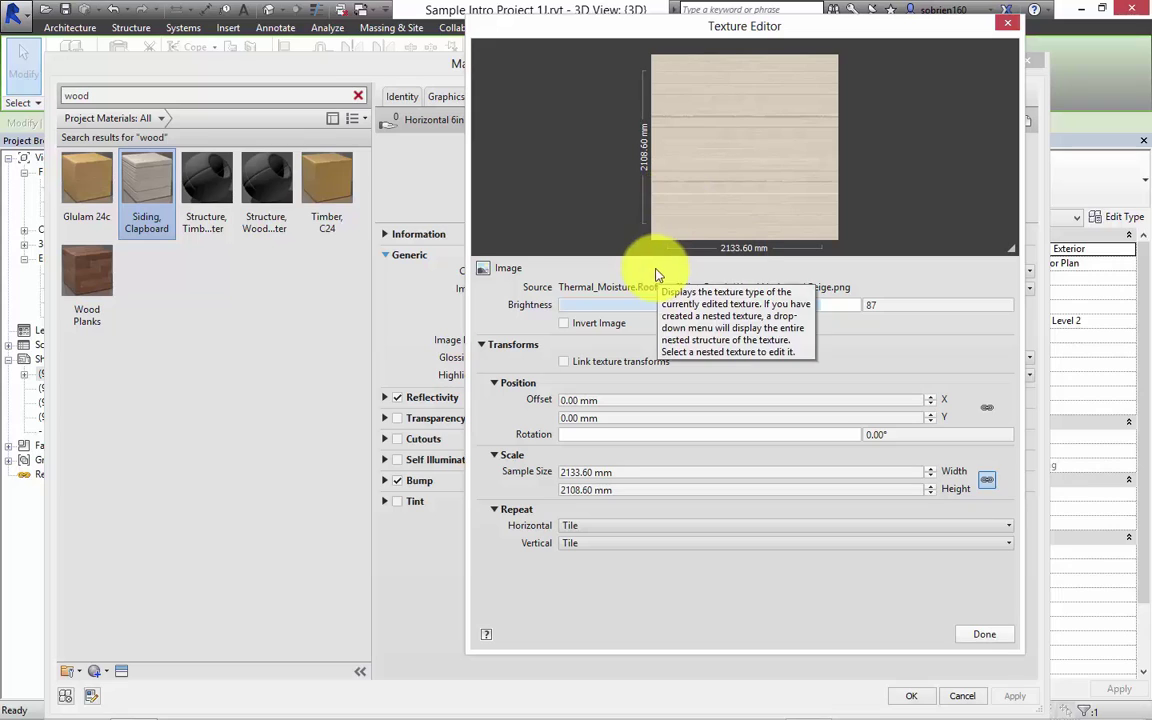
pyautogui.click(597, 471)
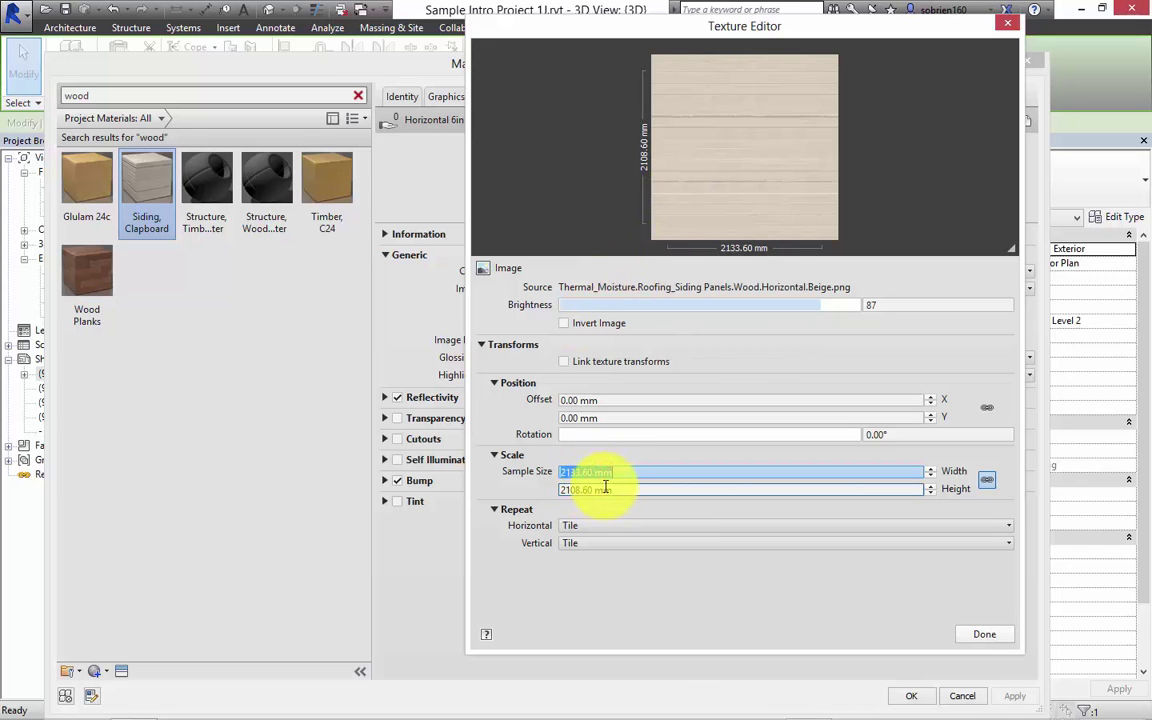
pyautogui.click(605, 489)
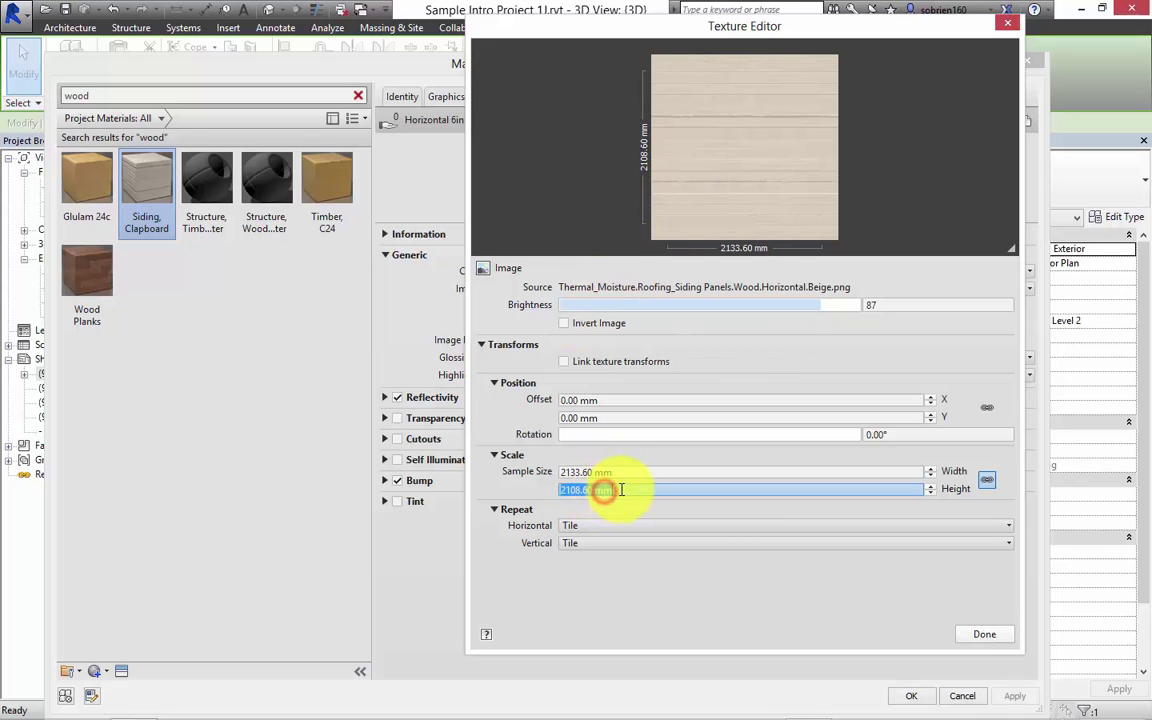
pyautogui.write('1000')
pyautogui.click(607, 471)
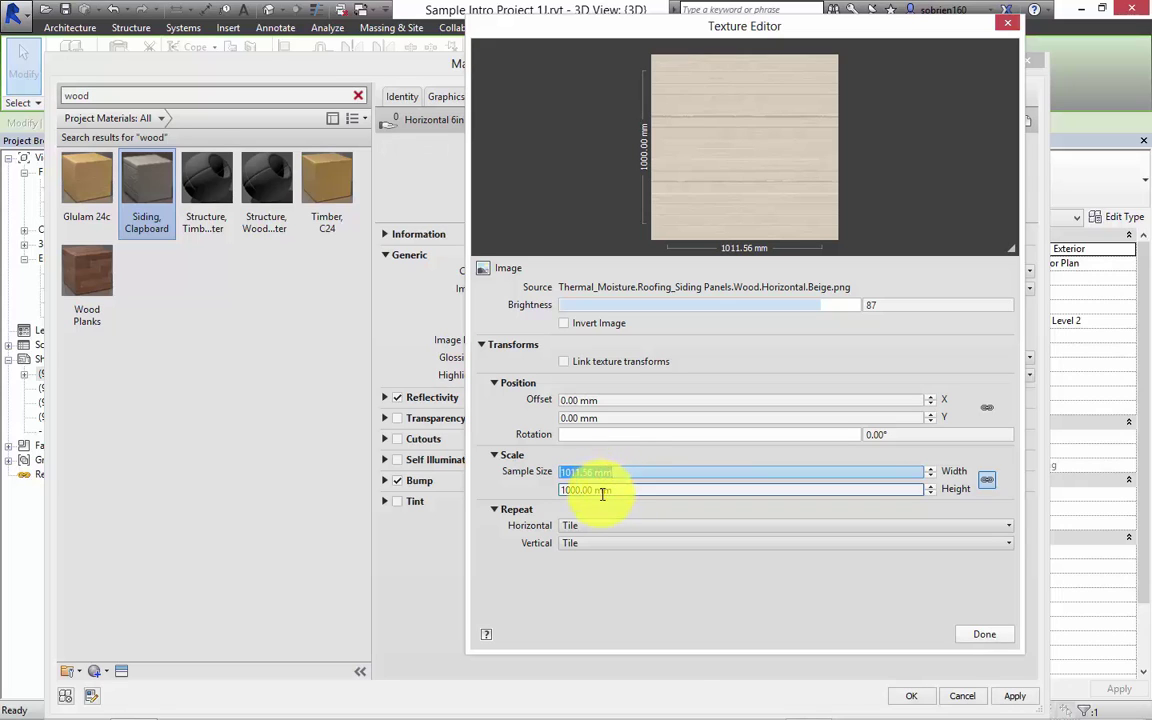
pyautogui.click(599, 489)
pyautogui.moveTo(1012, 255); pyautogui.dragTo(1059, 548)
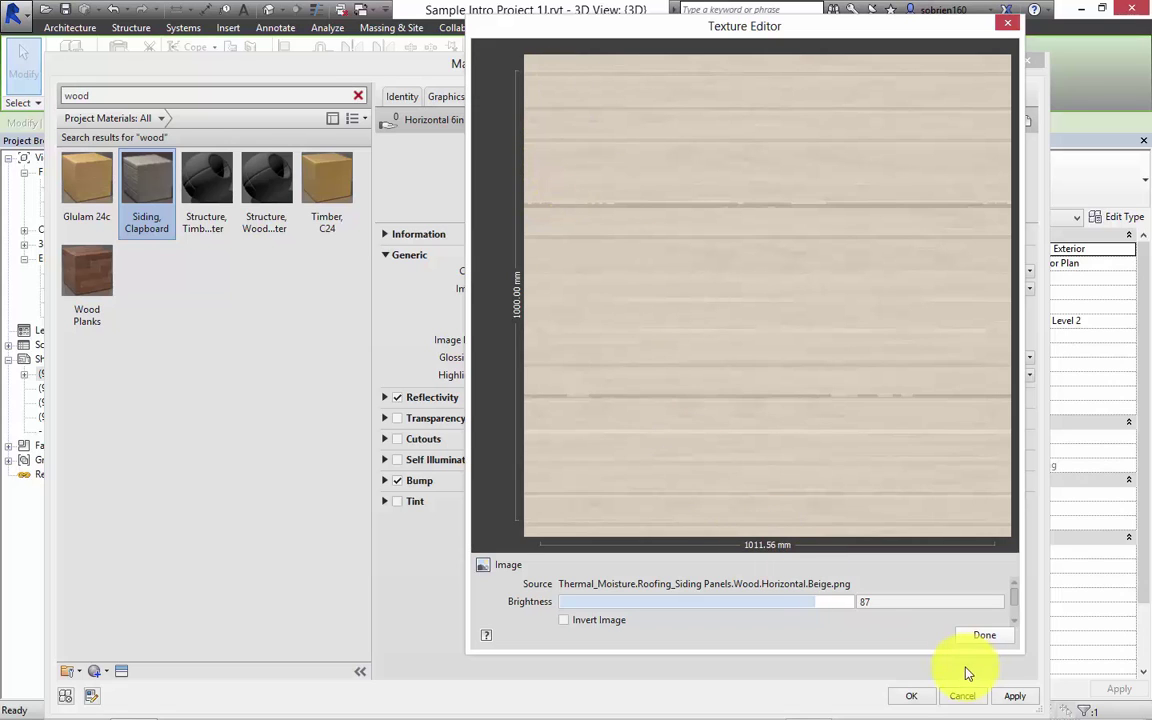
pyautogui.click(983, 637)
pyautogui.write('½½')
pyautogui.click(965, 697)
# - Accept the Timber Wall structure and type for the selected wall, and view that wall up close from the opposite side
pyautogui.click(603, 632)
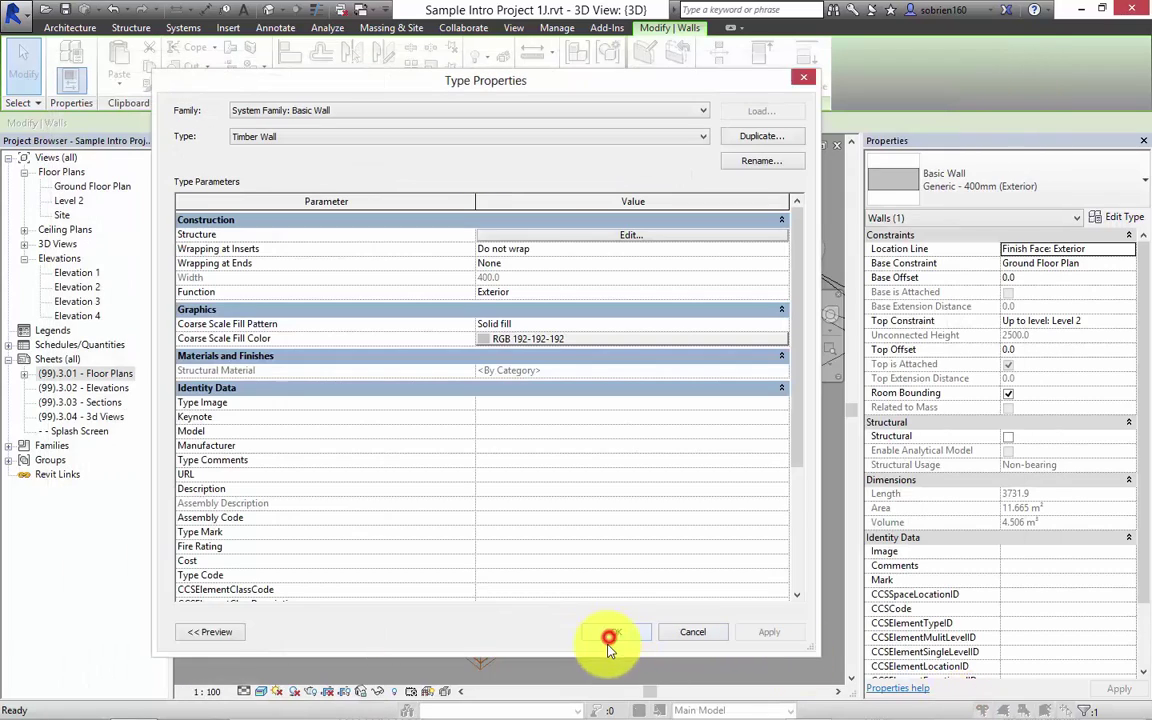
pyautogui.click(630, 636)
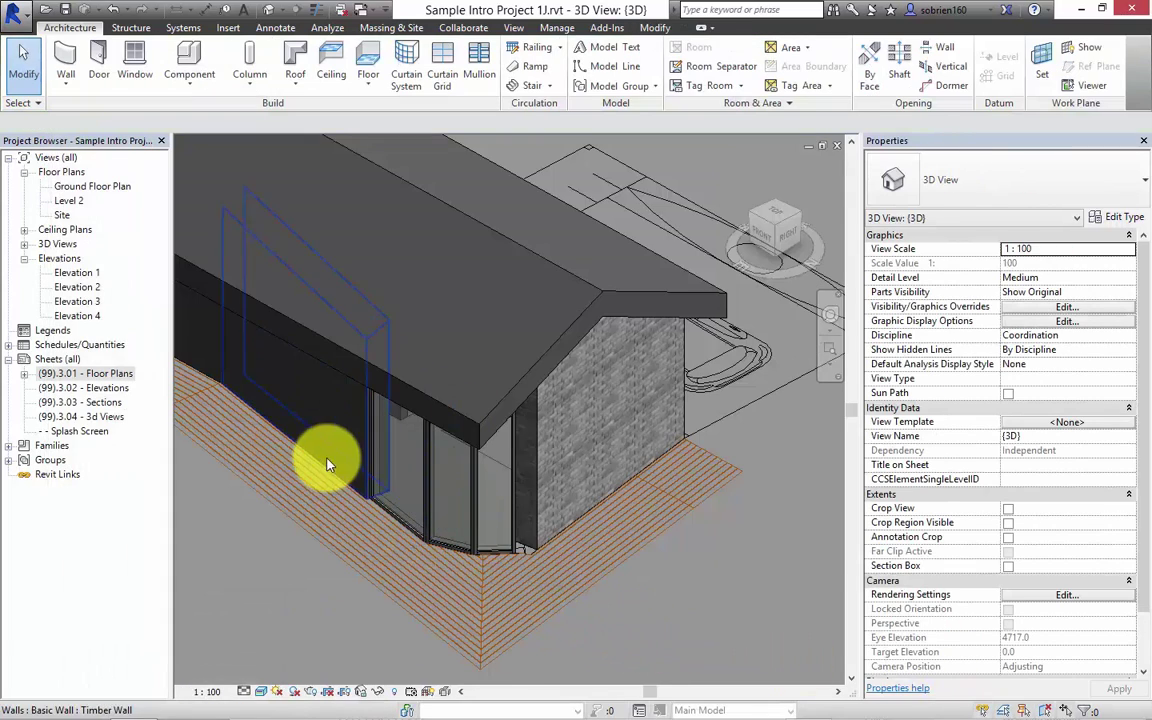
pyautogui.keyDown('shift'); pyautogui.moveTo(321, 463); pyautogui.dragTo(560, 416, button='middle'); pyautogui.keyUp('shift')
pyautogui.scroll(5, 560, 478)
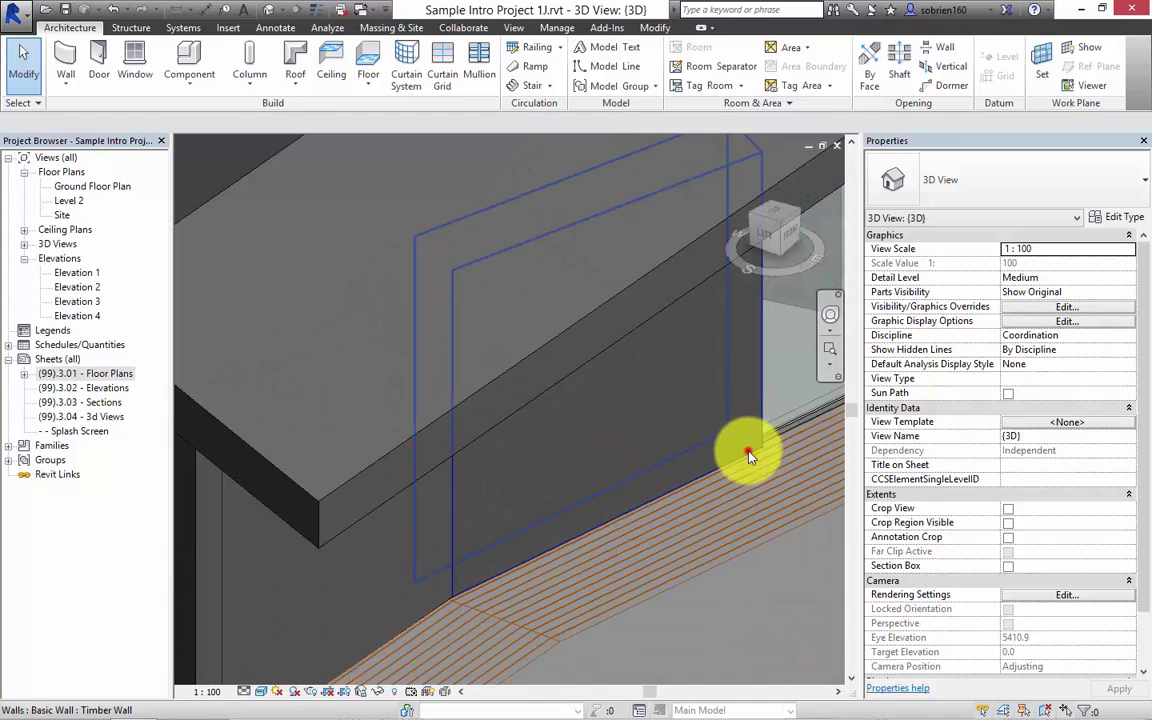
# - Select the Timber Wall beside the glazing, edit its type's structure, and search the Structure layer's materials for "wood"
pyautogui.click(747, 455)
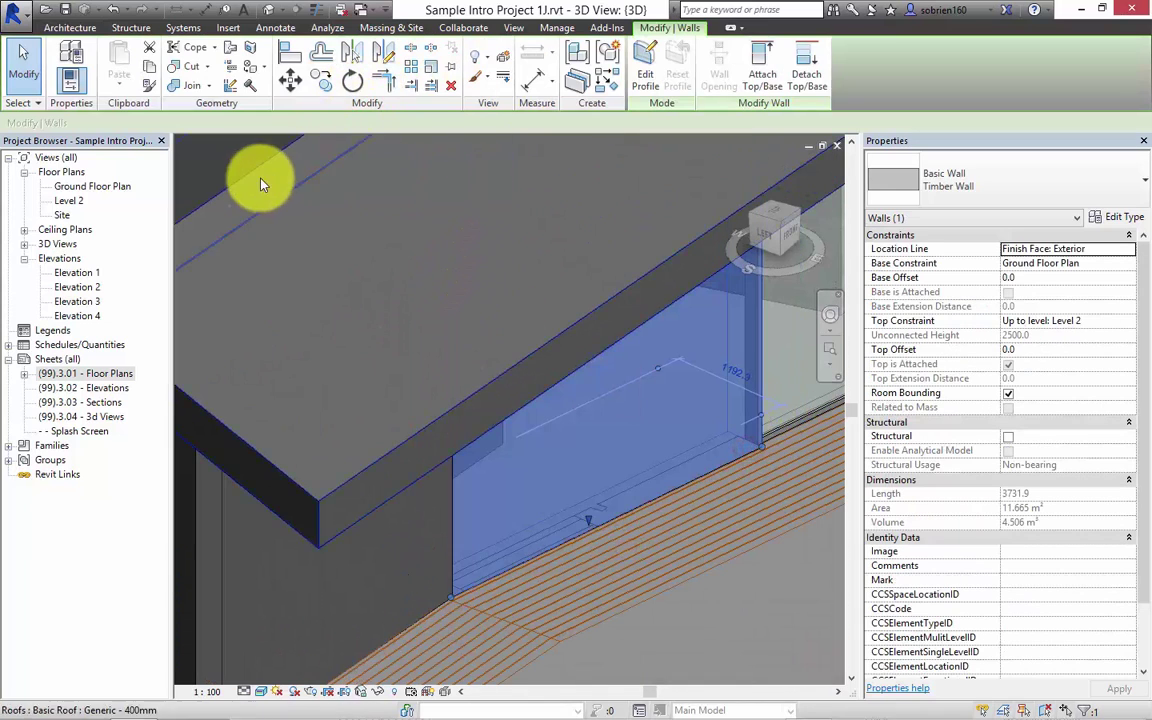
pyautogui.click(1108, 224)
pyautogui.click(545, 237)
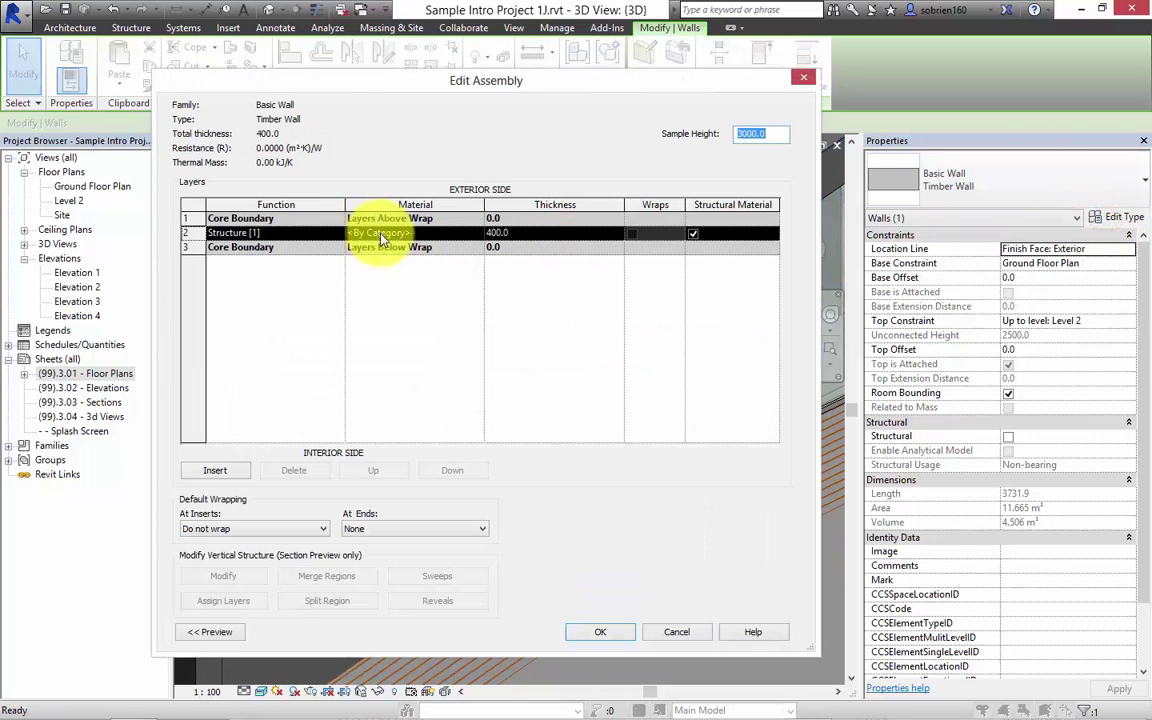
pyautogui.click(382, 235)
pyautogui.click(479, 233)
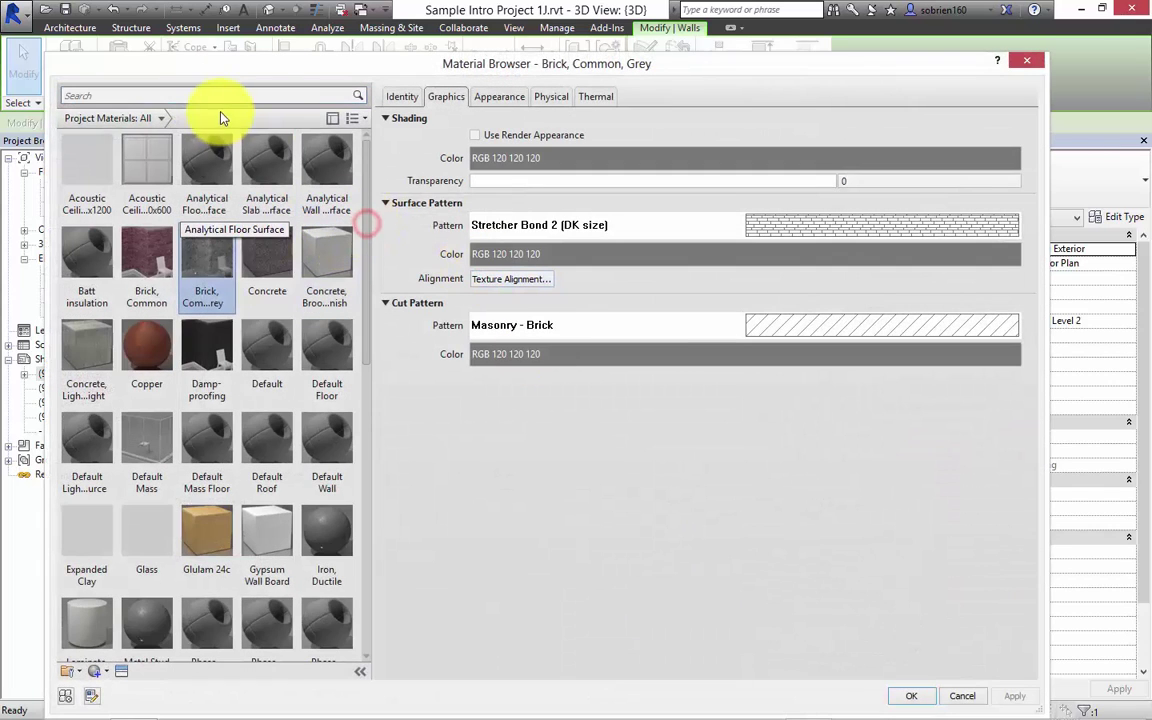
pyautogui.click(220, 98)
pyautogui.write('wood')
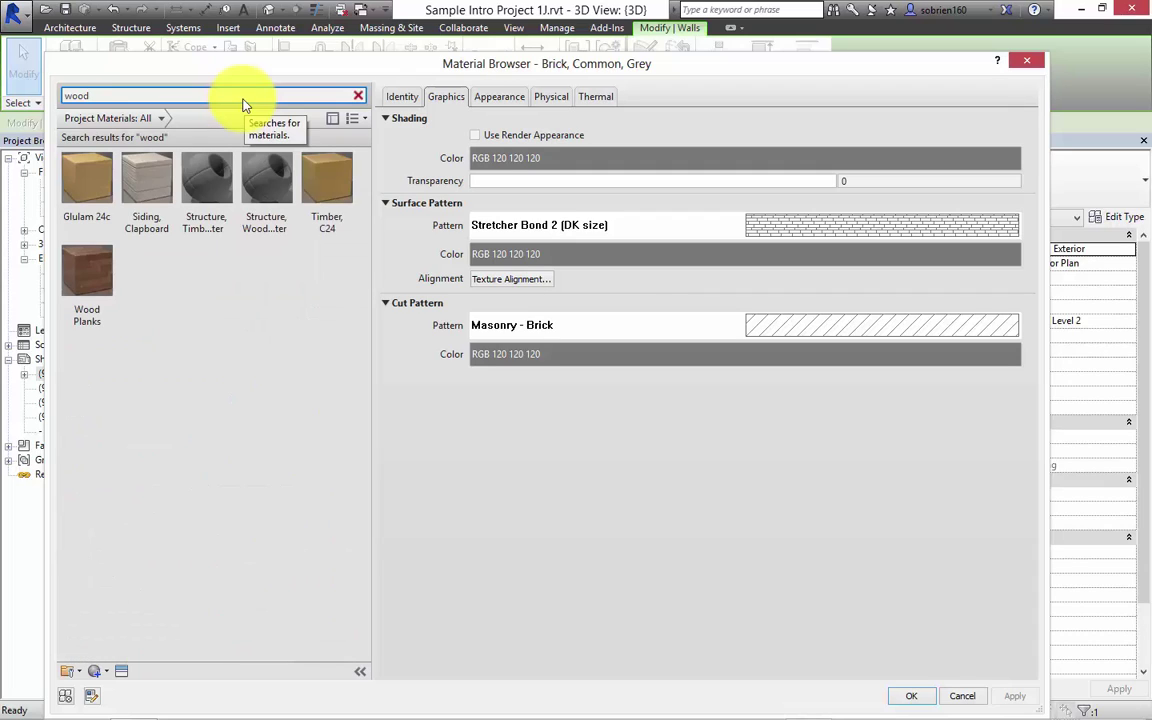
# - Show the material libraries alongside the project materials and select Wood Shake from the library search results
pyautogui.click(333, 121)
pyautogui.moveTo(368, 357); pyautogui.dragTo(358, 618)
pyautogui.scroll(-2, 359, 612)
pyautogui.click(306, 432)
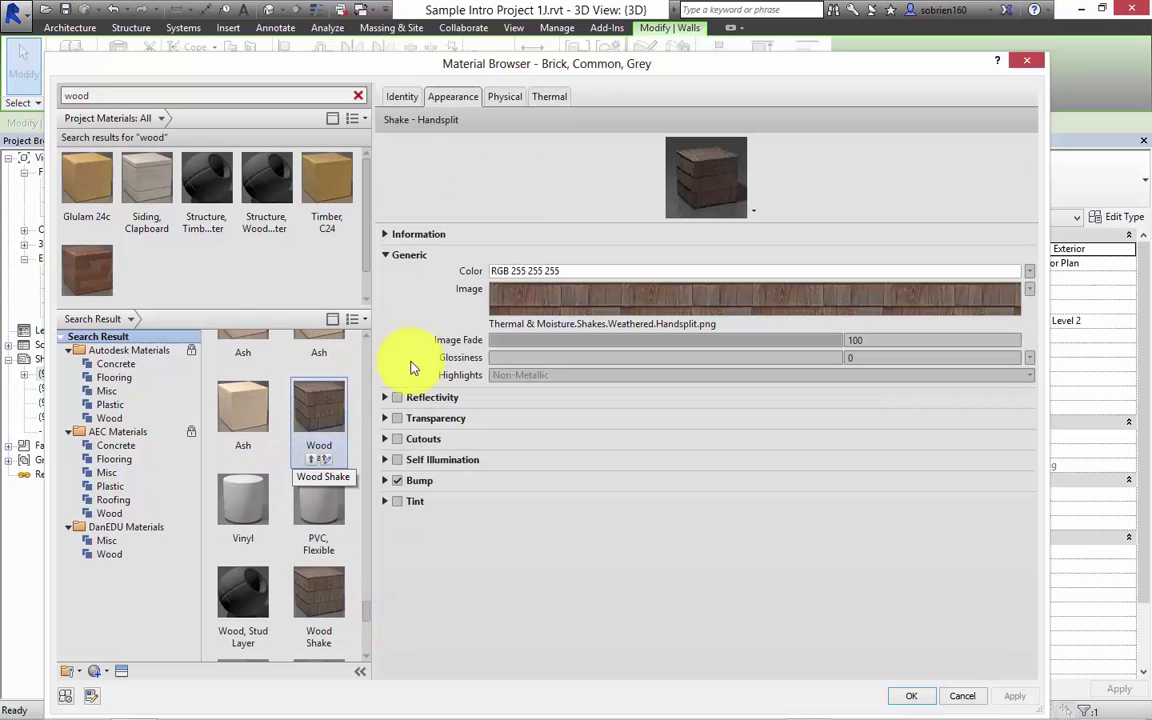
# - Examine the Wood Shake material's appearance image, physical properties and bump image
pyautogui.click(511, 310)
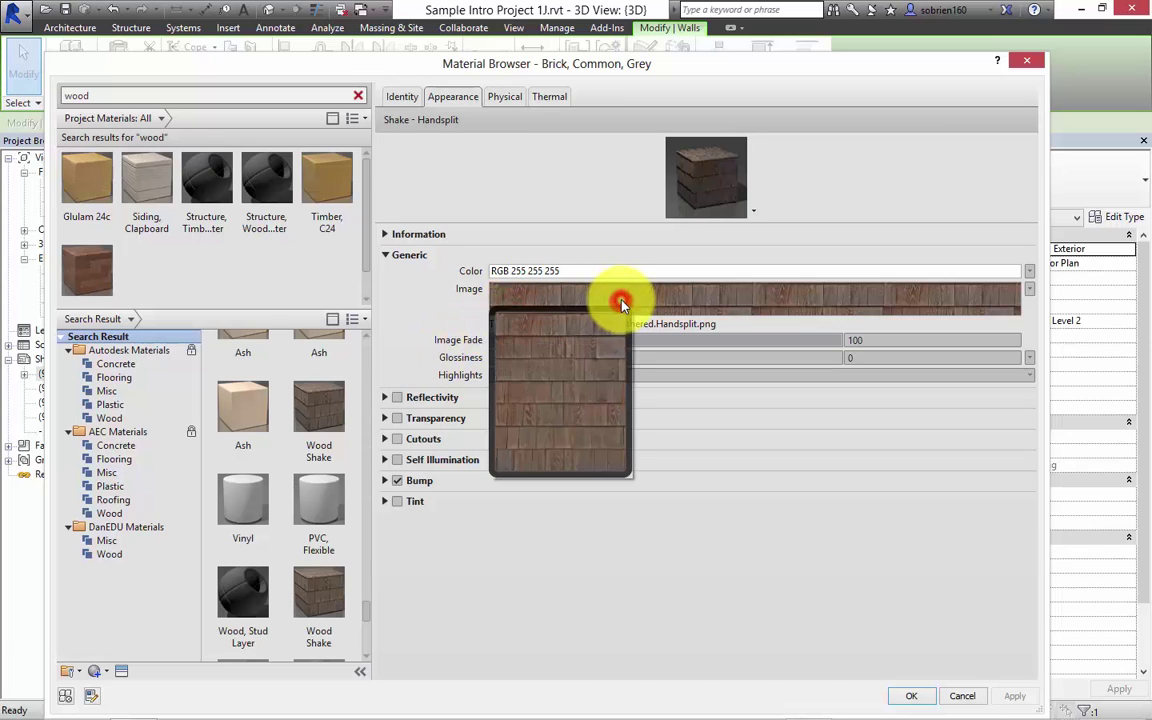
pyautogui.click(772, 307)
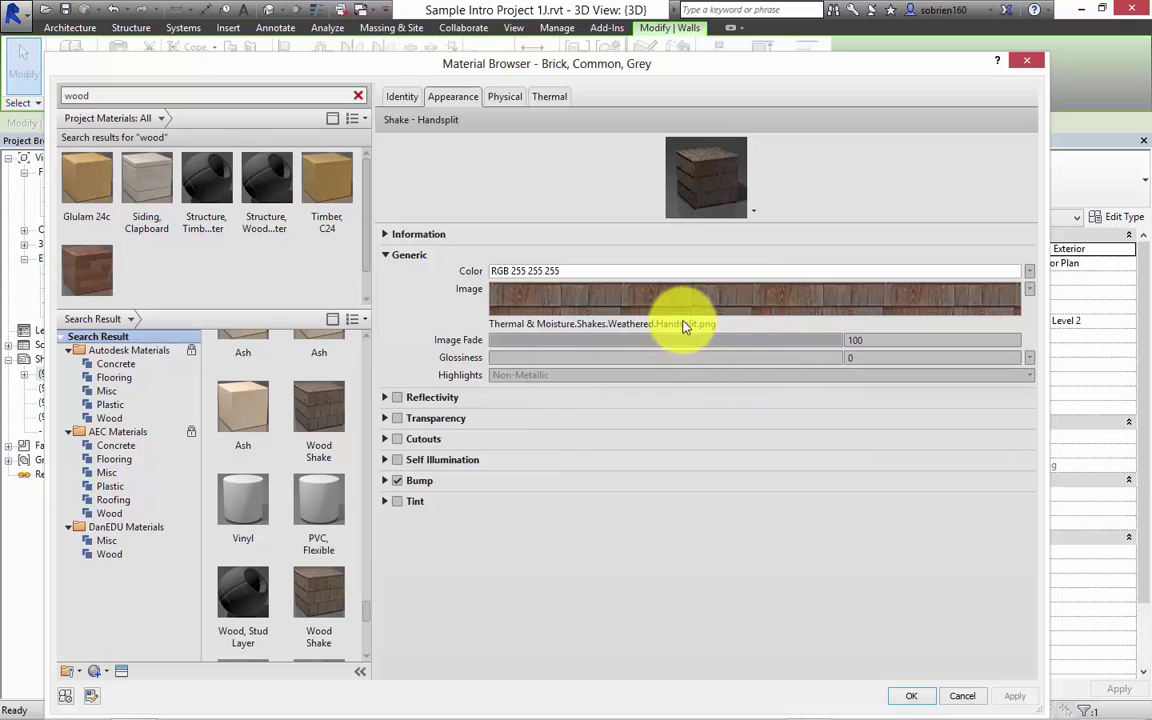
pyautogui.click(505, 96)
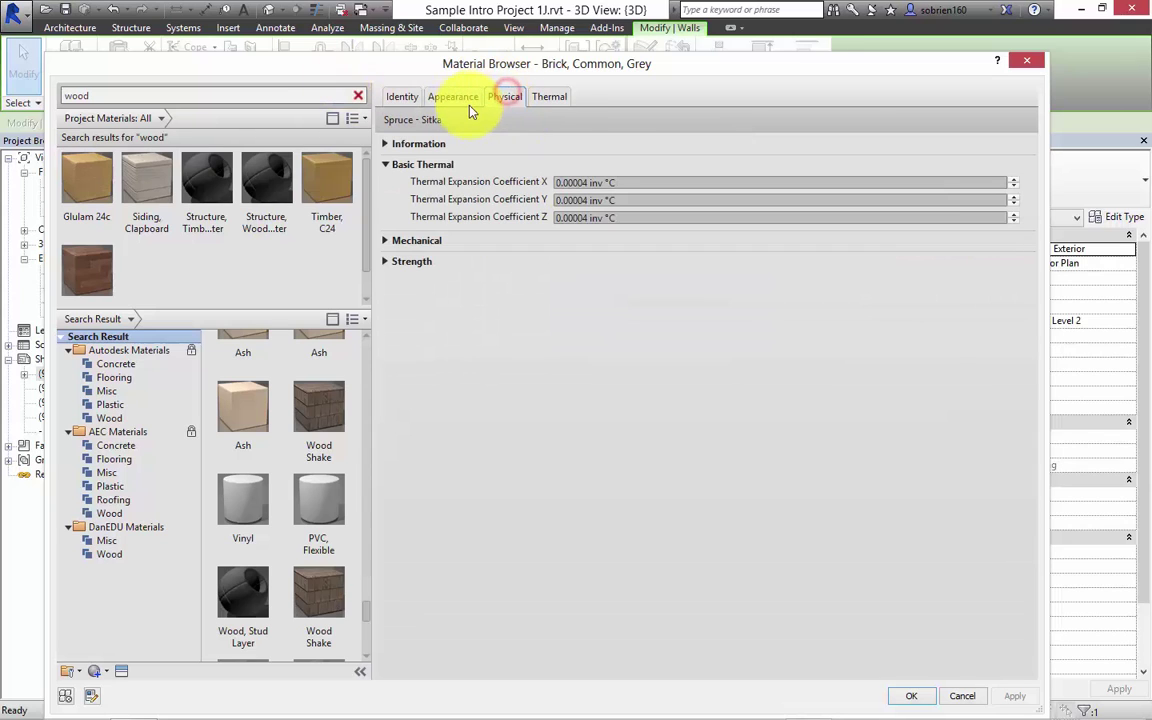
pyautogui.click(466, 99)
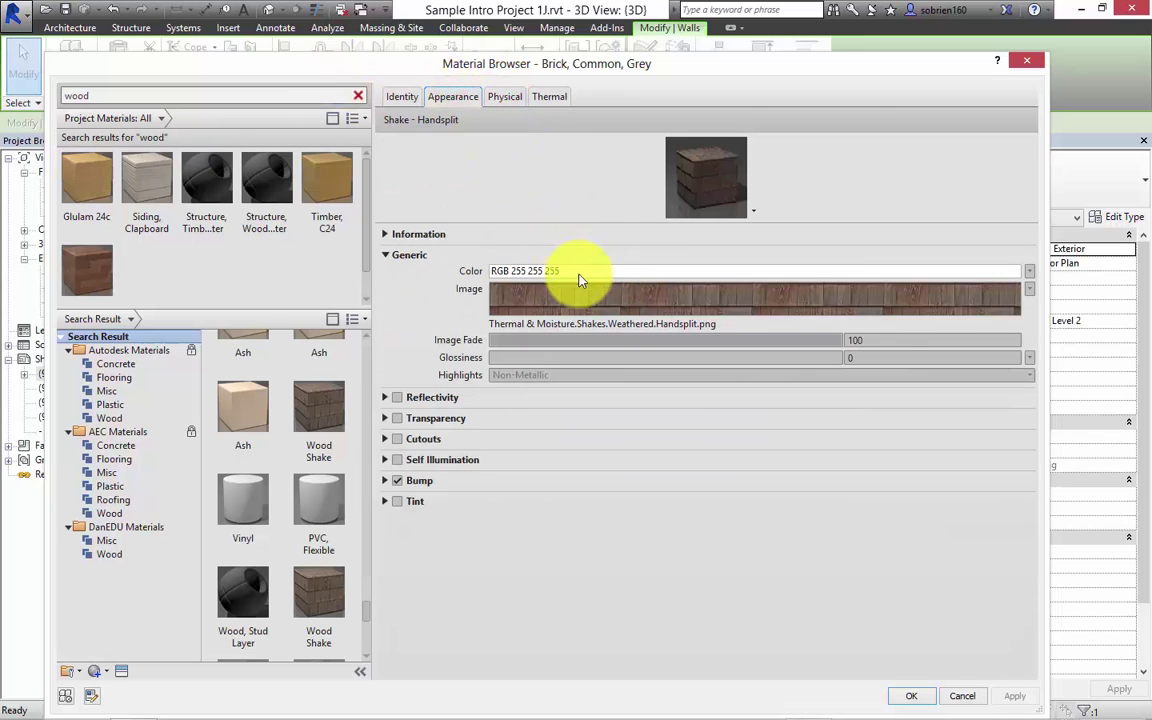
pyautogui.click(580, 294)
pyautogui.click(728, 407)
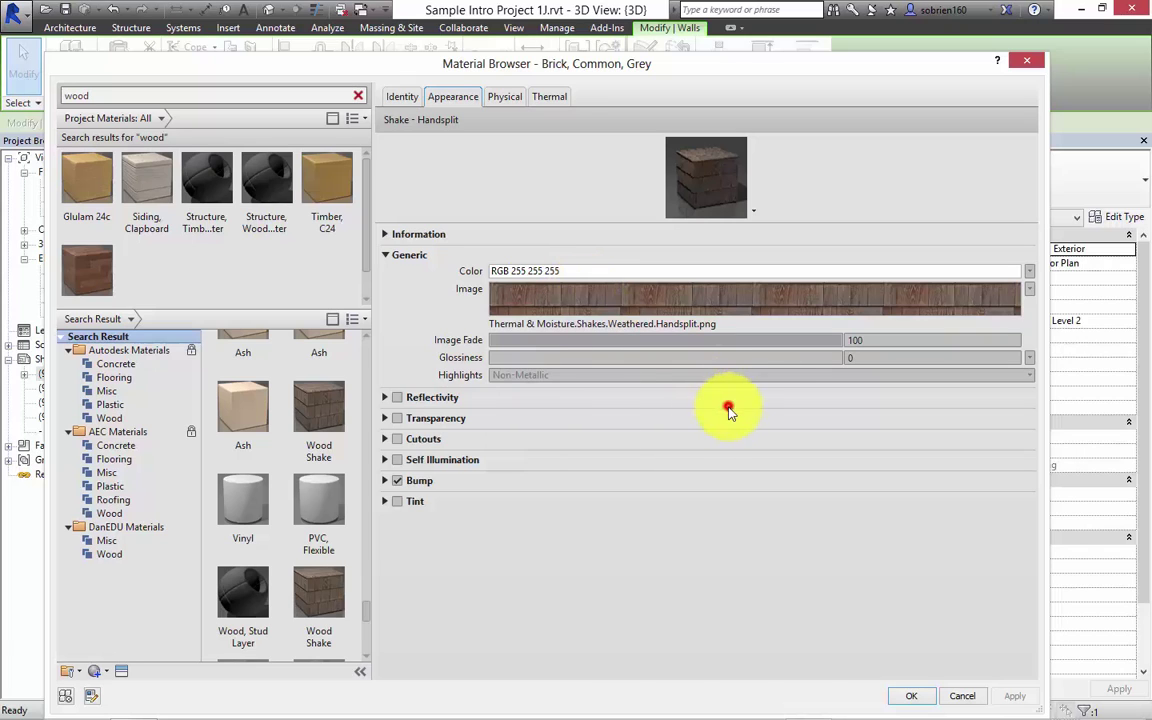
pyautogui.click(385, 480)
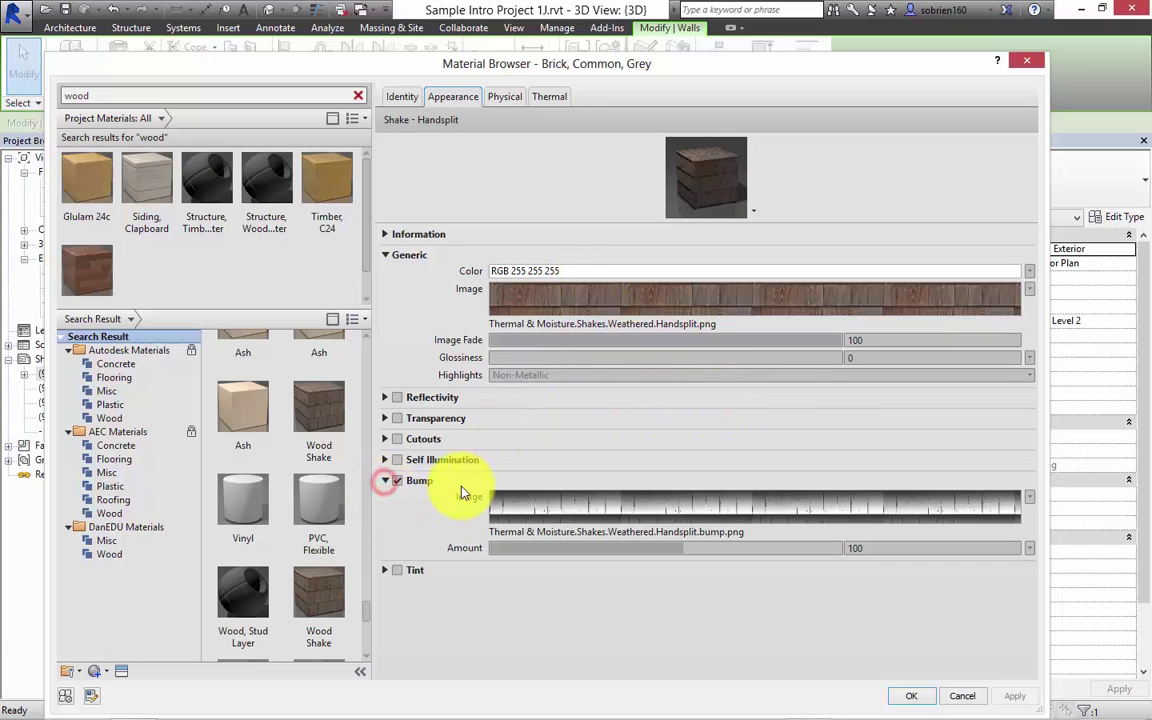
# - Examine the Wood Shake material's identity, appearance, physical and thermal properties, and leave the material selection without applying it
pyautogui.click(401, 97)
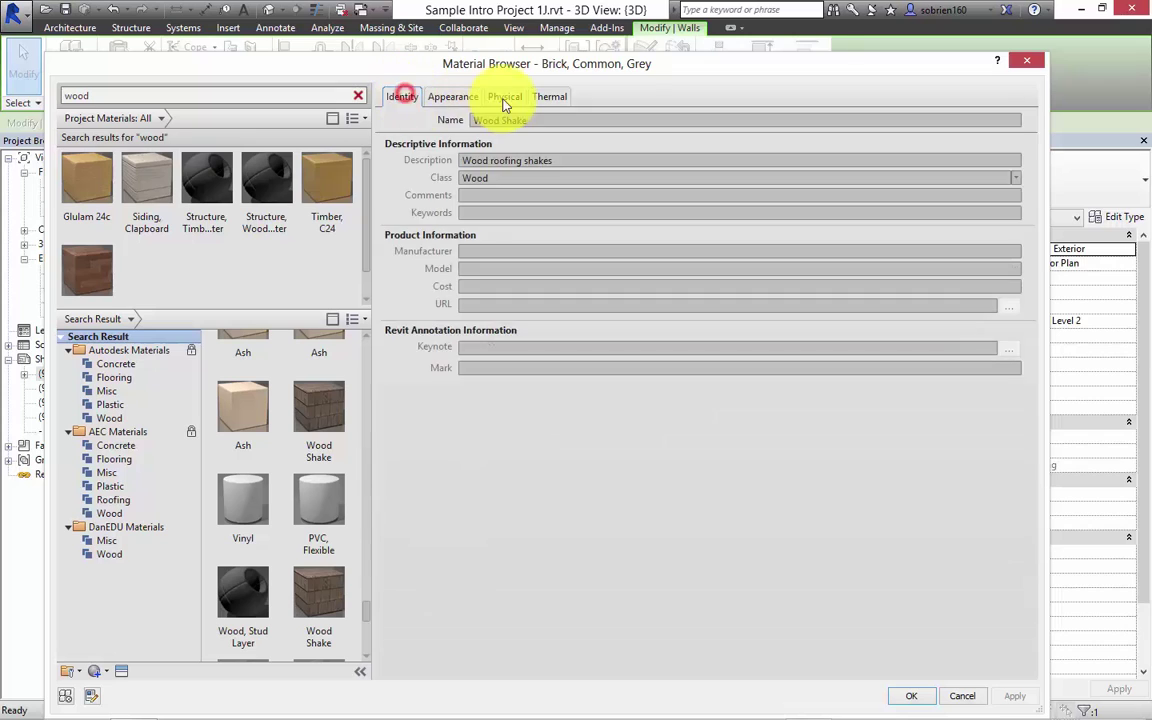
pyautogui.click(453, 97)
pyautogui.click(505, 97)
pyautogui.click(549, 97)
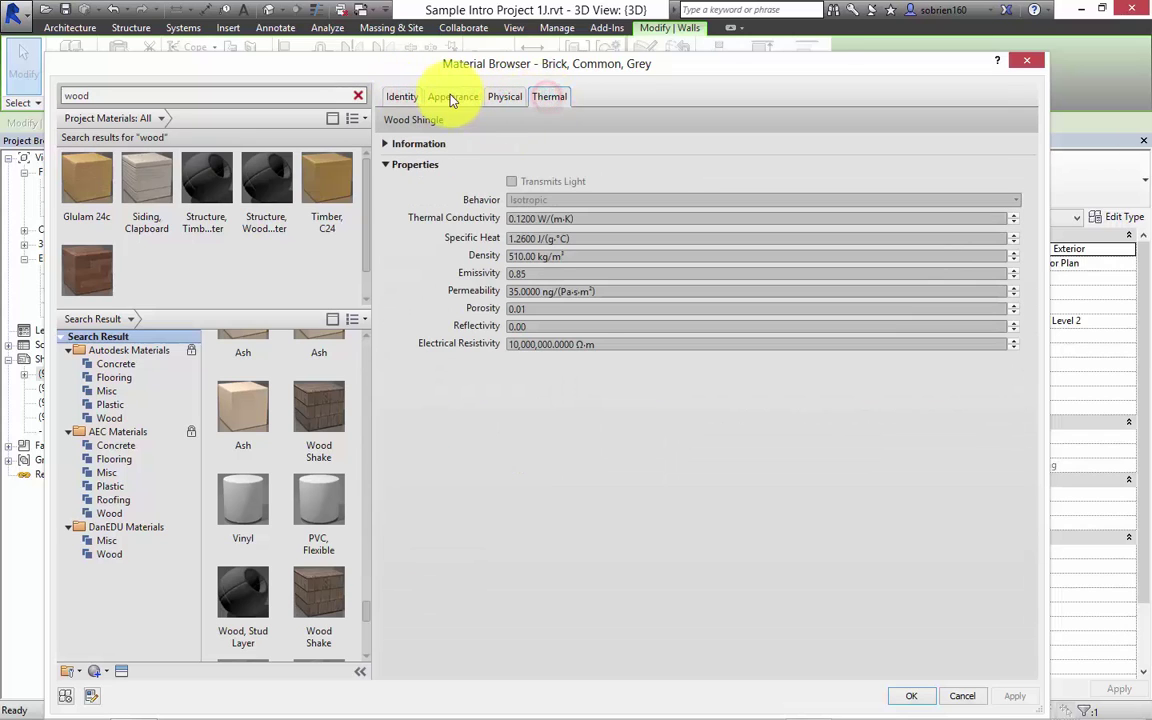
pyautogui.click(450, 97)
pyautogui.click(403, 97)
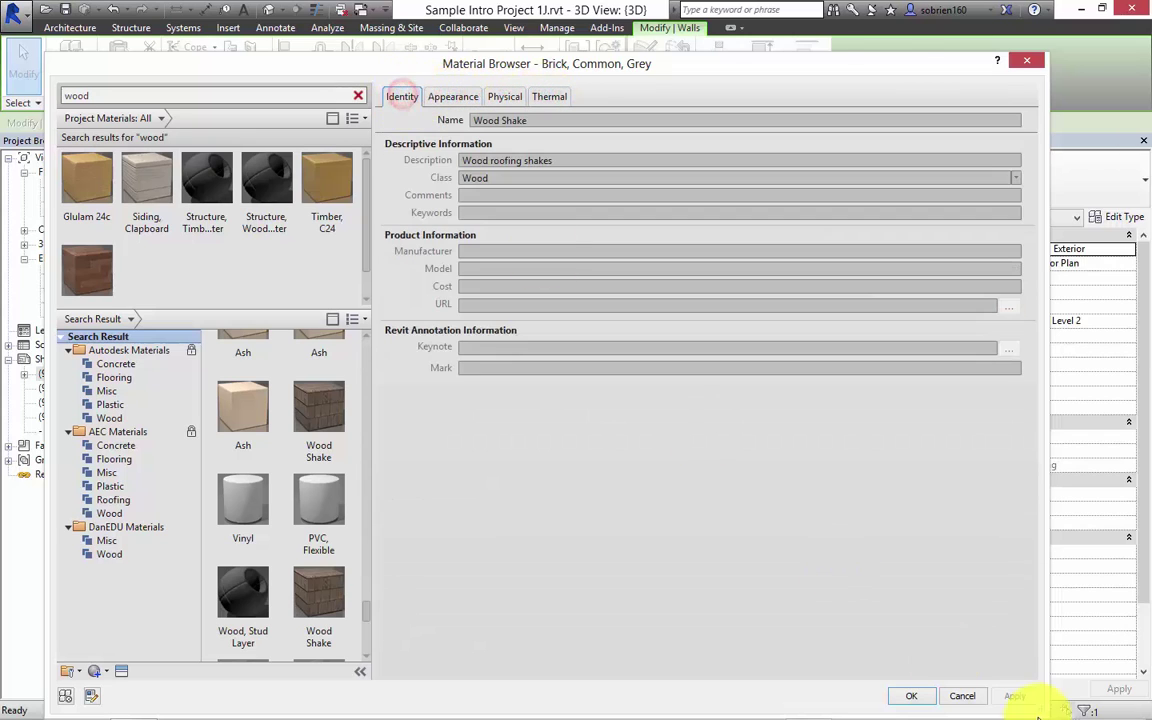
pyautogui.click(962, 696)
# - Reopen the Structure layer's material choice, search for "wood", and select the project material Siding, Clapboard
pyautogui.click(456, 233)
pyautogui.click(478, 233)
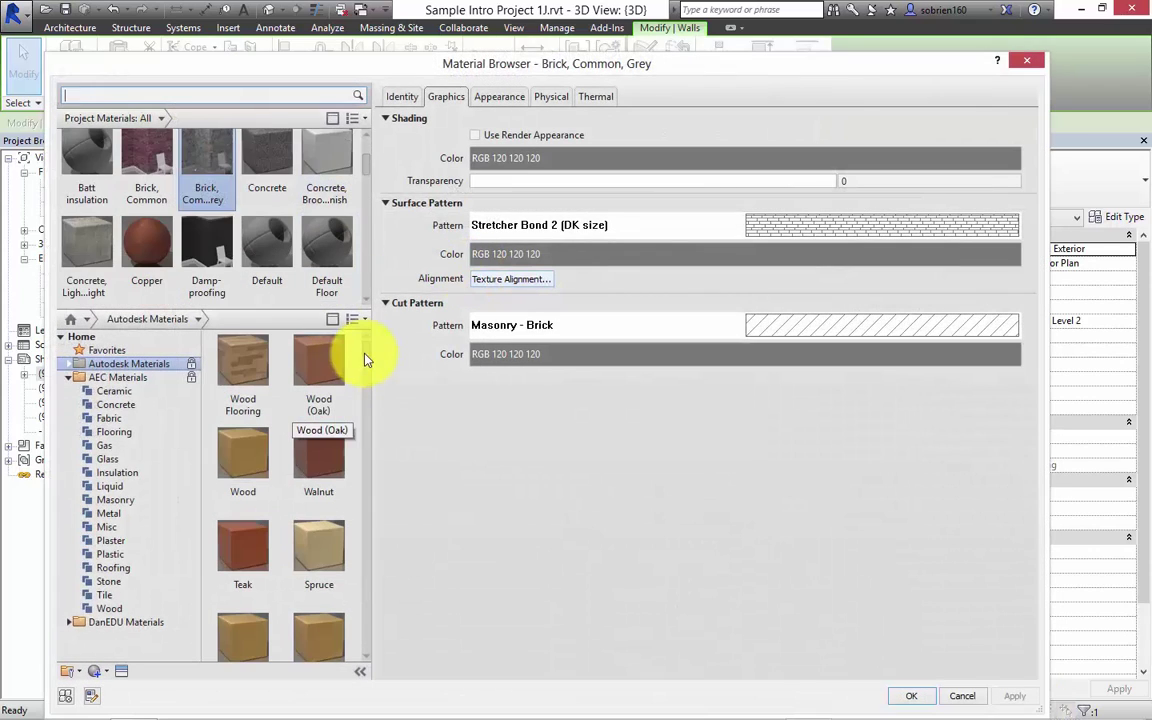
pyautogui.moveTo(365, 360); pyautogui.dragTo(368, 342)
pyautogui.scroll(1, 228, 207)
pyautogui.click(182, 94)
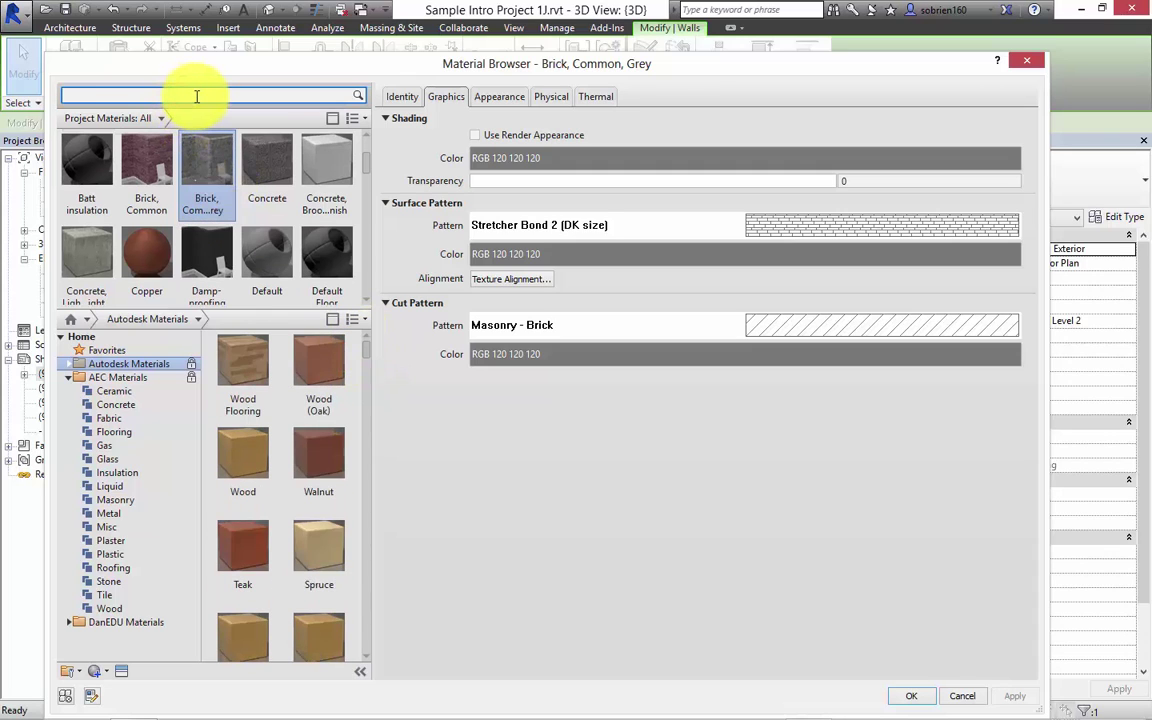
pyautogui.write('wood')
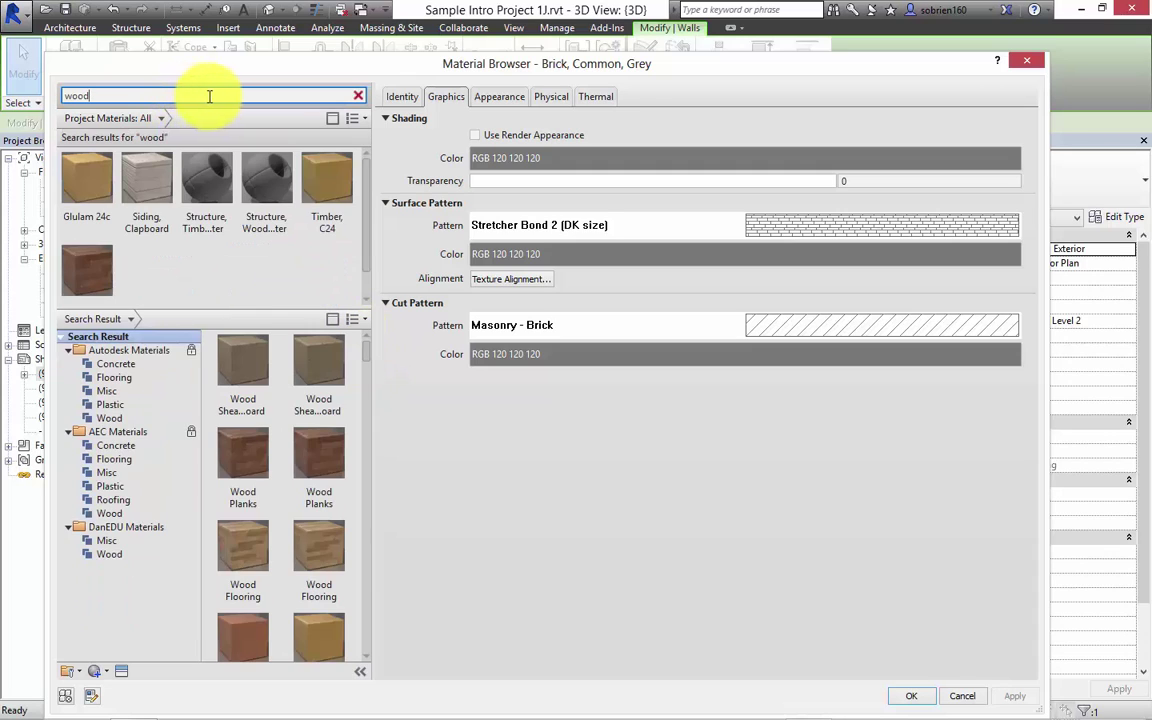
pyautogui.click(152, 180)
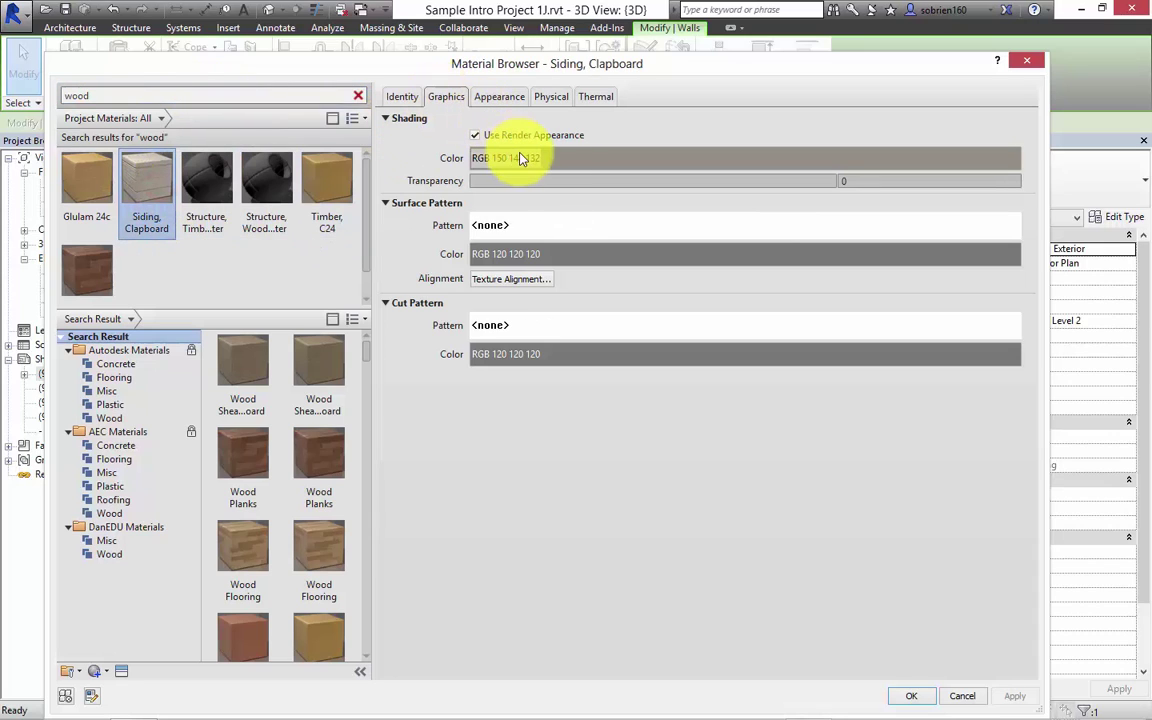
# - Nudge the Siding, Clapboard render texture downward in its texture alignment and accept the alignment
pyautogui.click(528, 279)
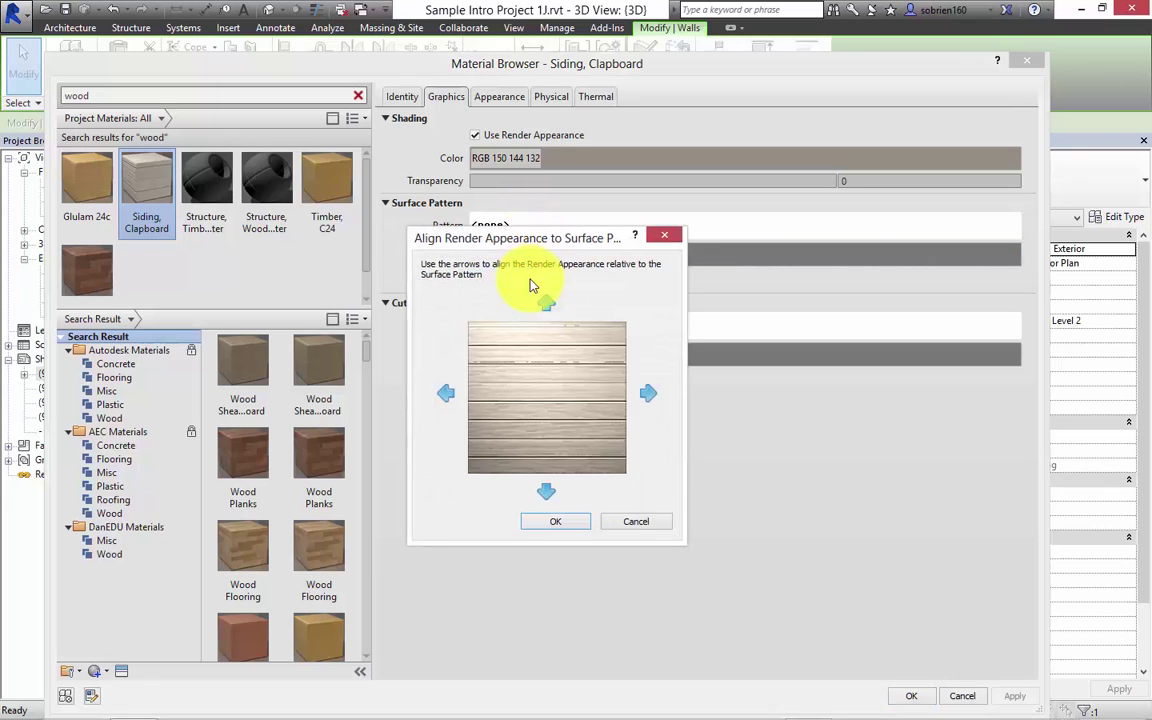
pyautogui.click(544, 492)
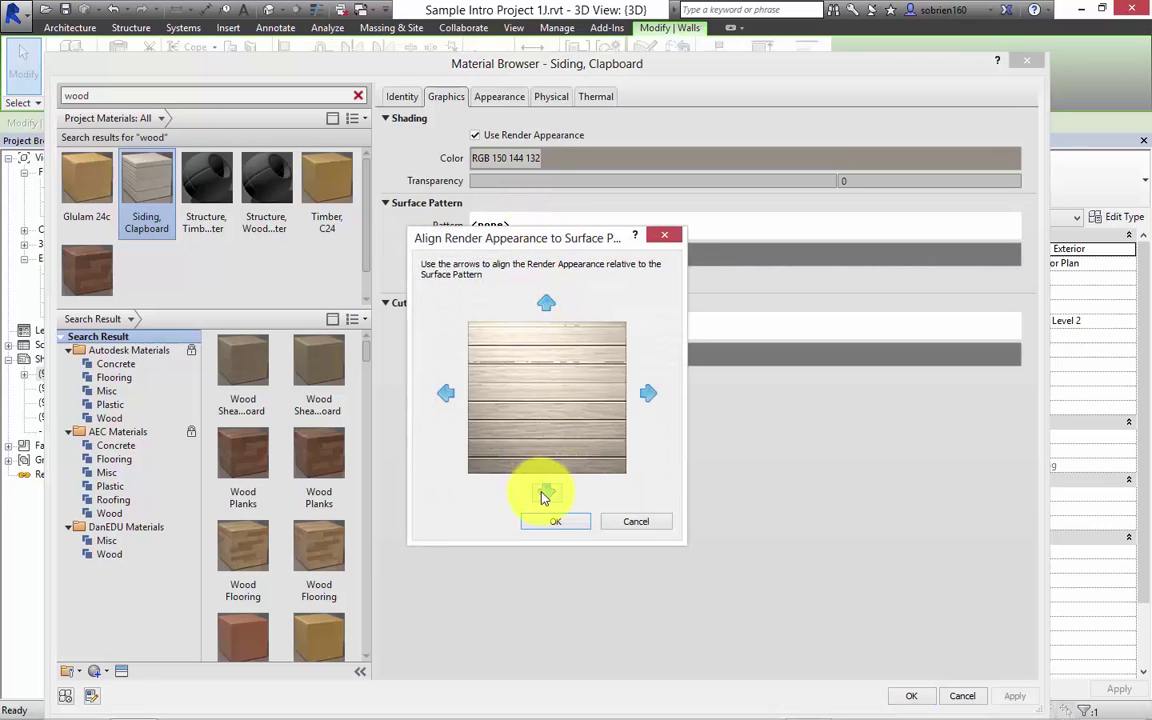
pyautogui.click(560, 521)
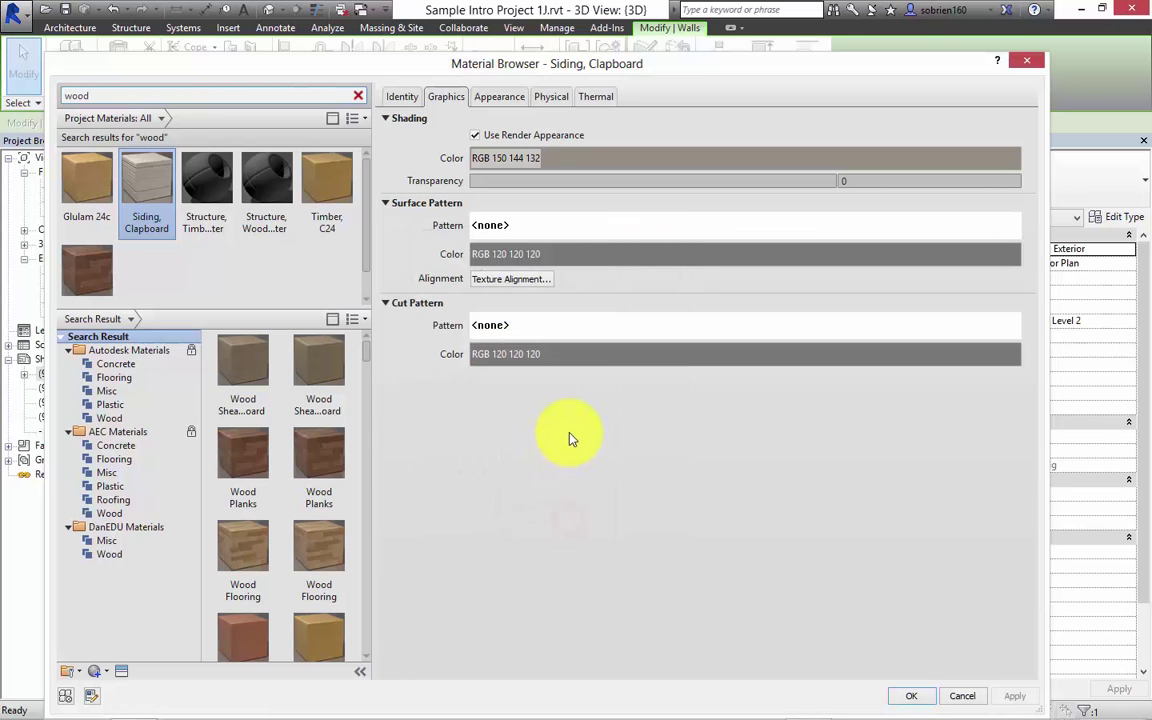
# - Assign Siding, Clapboard to the Timber Wall's Structure layer, accept the structure and wall type, and deselect the wall
pyautogui.click(900, 695)
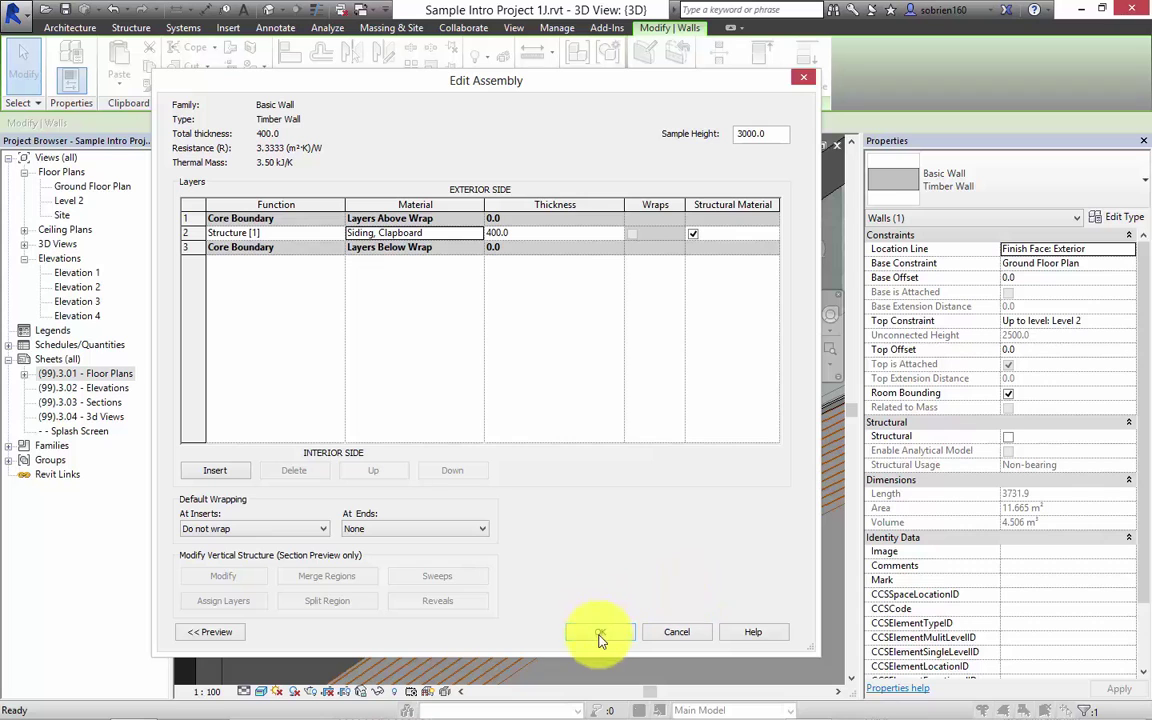
pyautogui.click(601, 637)
pyautogui.click(609, 632)
pyautogui.click(630, 635)
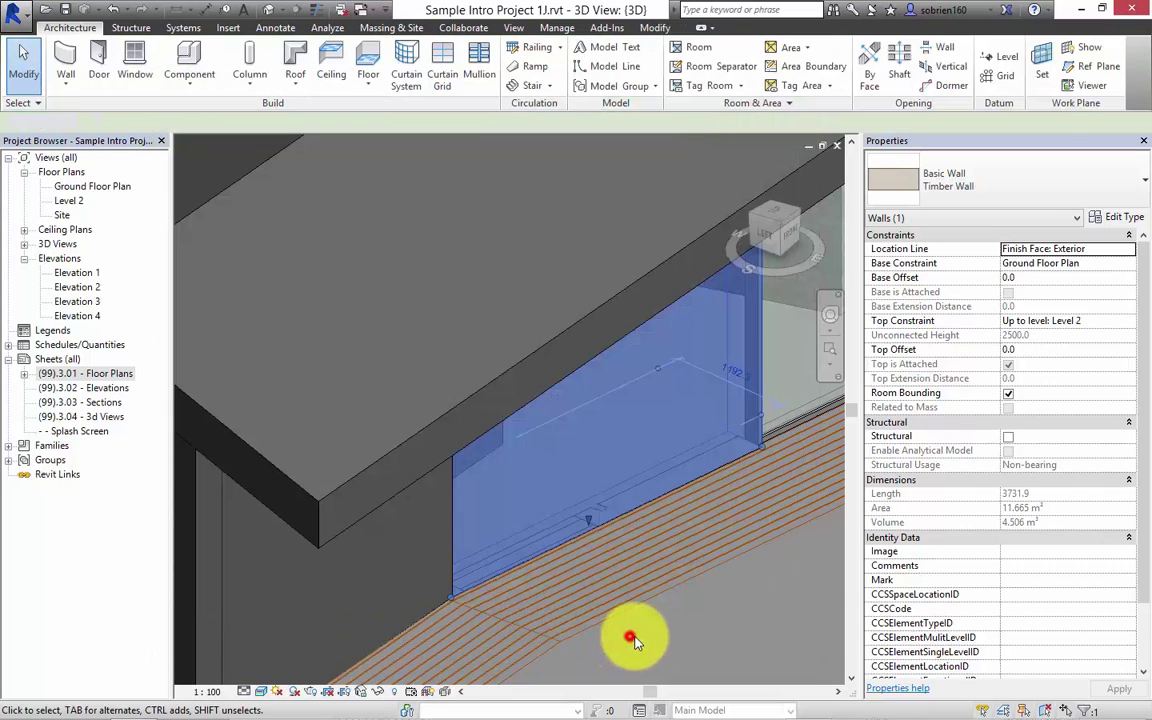
# - Change the 3D view's visual style to Hidden Line
pyautogui.keyDown('shift'); pyautogui.moveTo(707, 437); pyautogui.dragTo(480, 450, button='middle'); pyautogui.keyUp('shift')
pyautogui.click(261, 691)
pyautogui.click(296, 610)
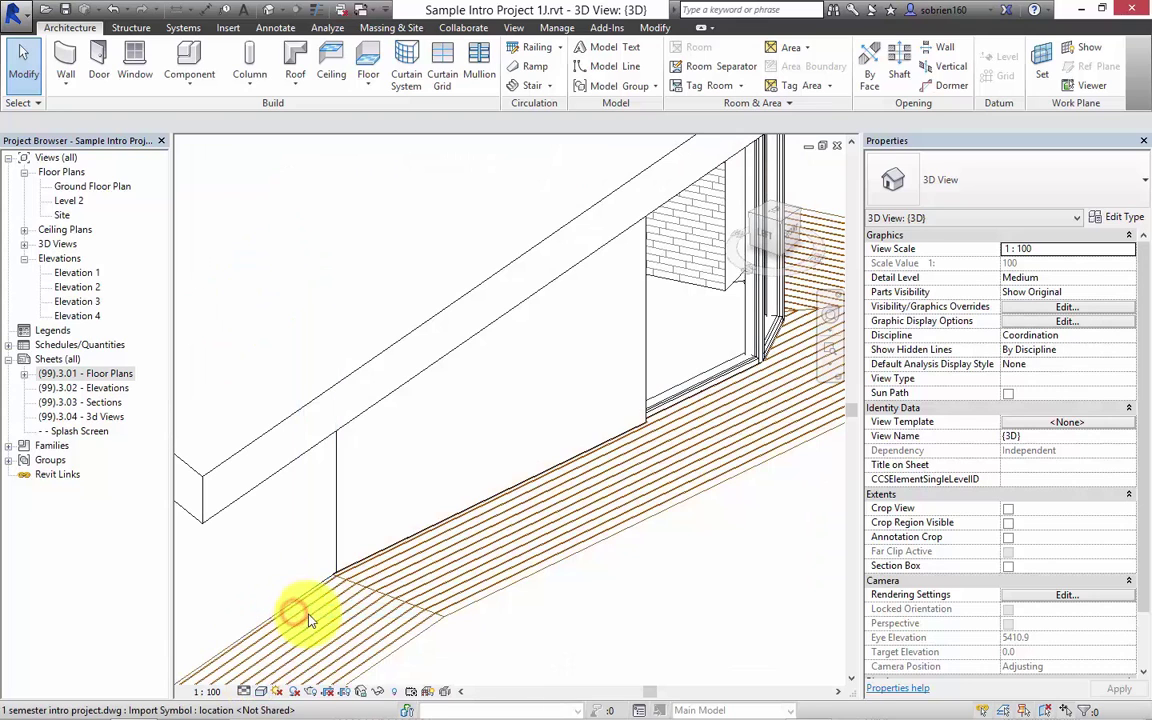
# - Edit the Siding, Clapboard material in the Timber Wall's structure, setting its surface pattern to the model pattern Horizontal 100mm
pyautogui.click(643, 378)
pyautogui.click(1107, 214)
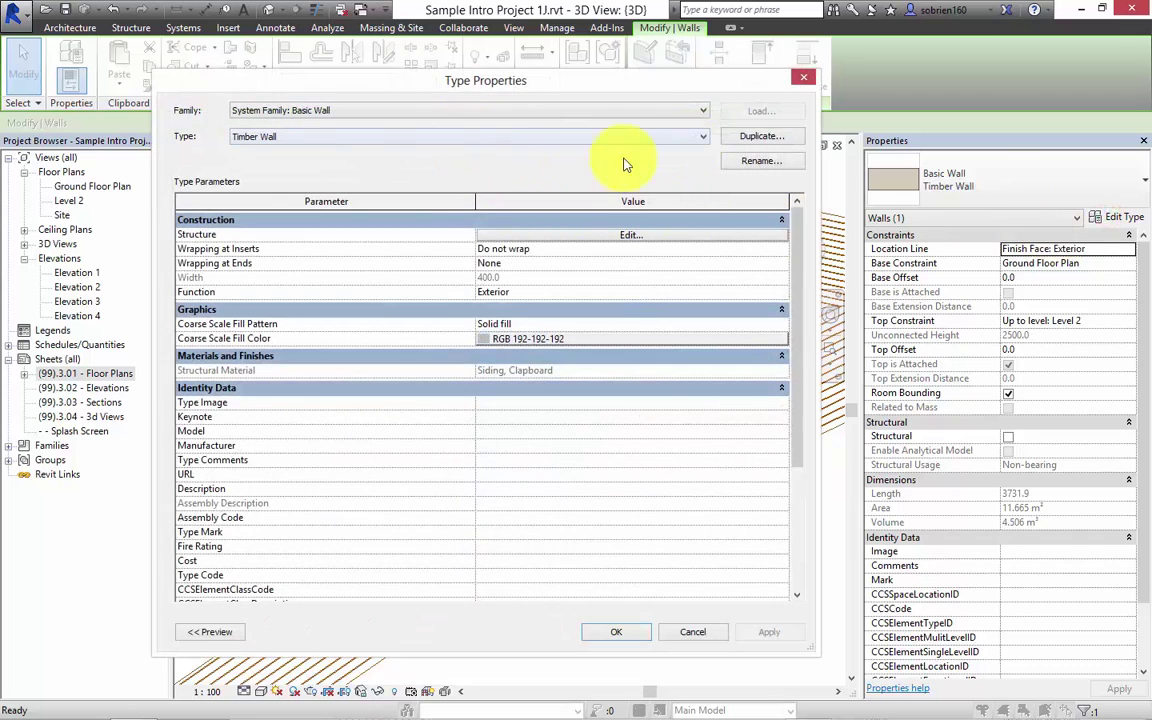
pyautogui.click(633, 234)
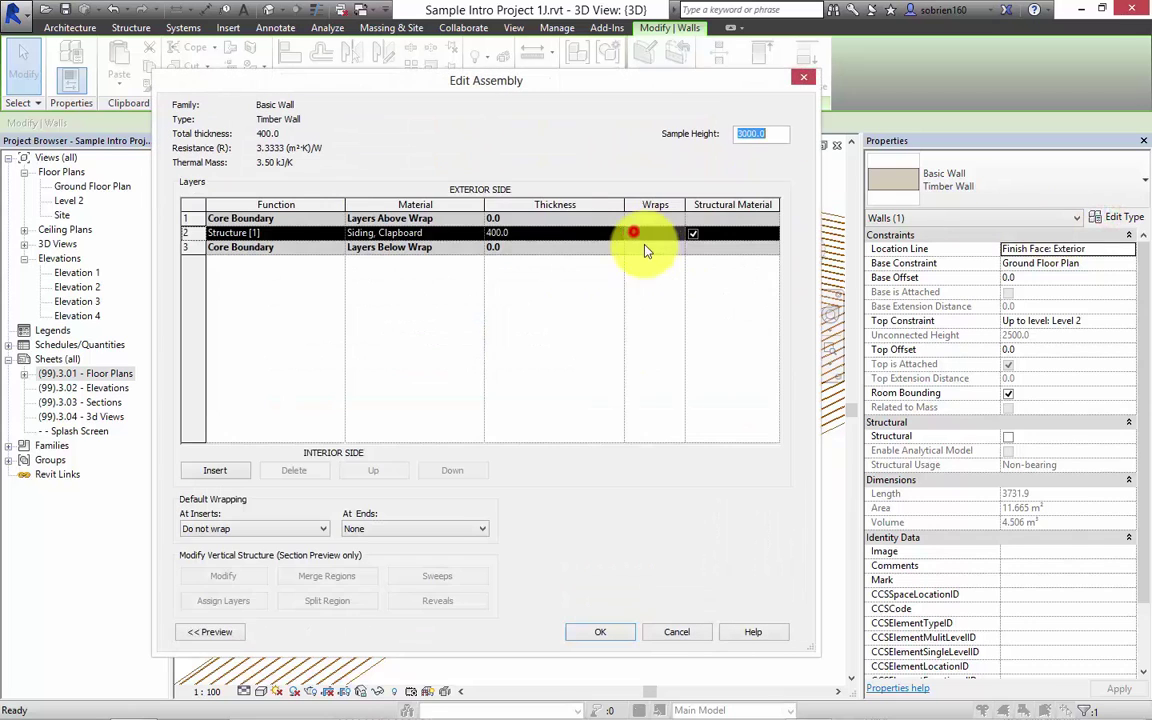
pyautogui.click(469, 234)
pyautogui.click(480, 236)
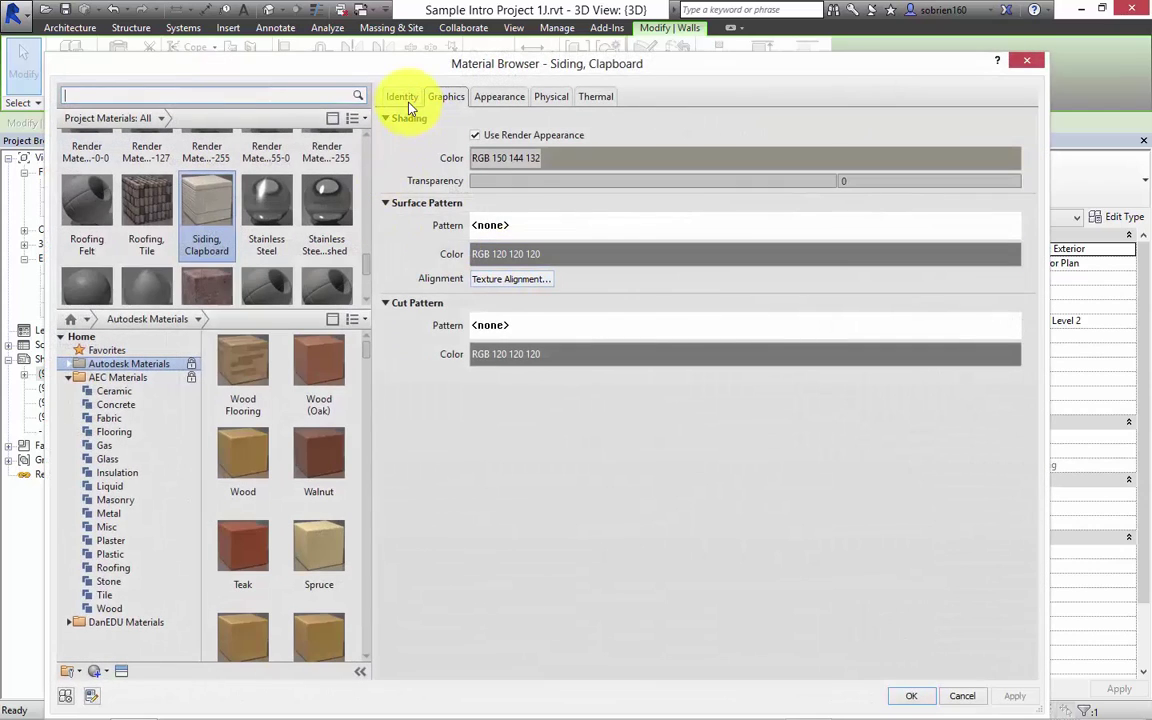
pyautogui.click(553, 228)
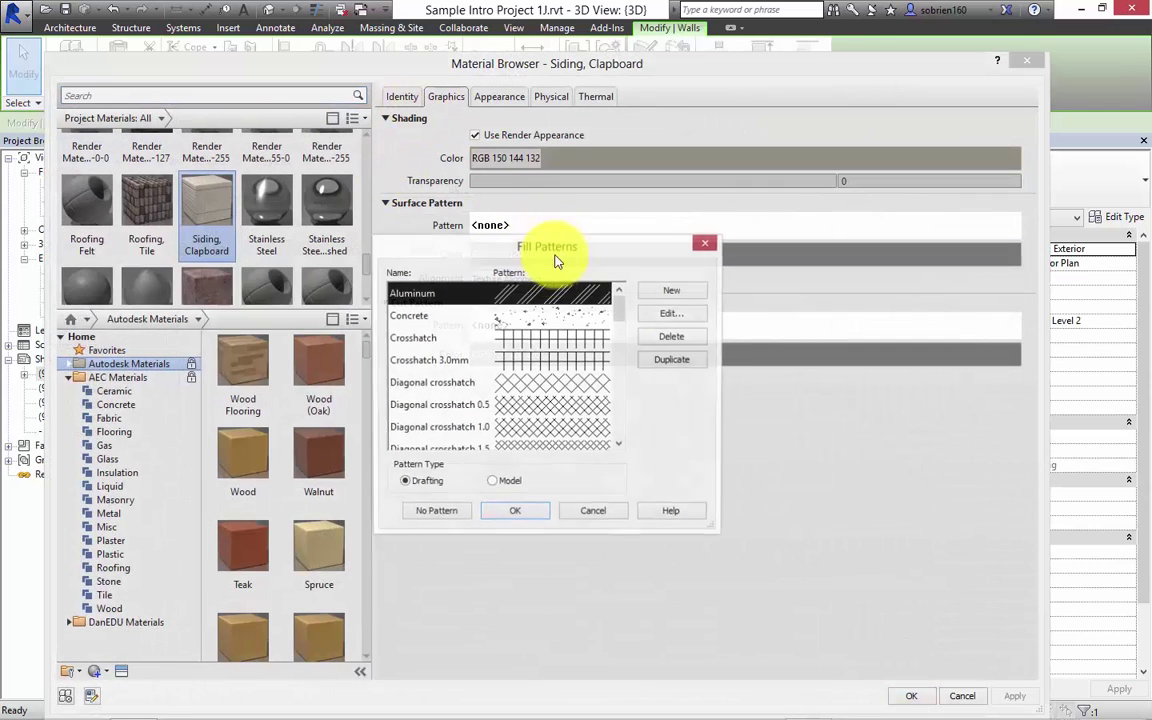
pyautogui.click(500, 482)
pyautogui.click(610, 318)
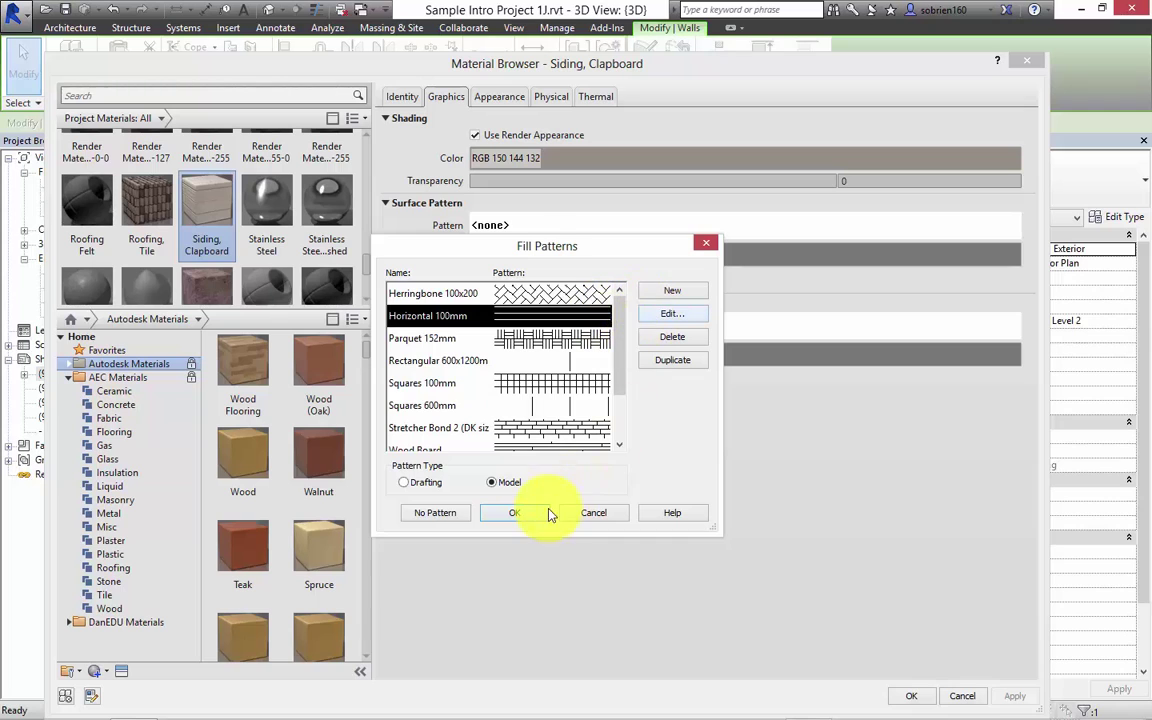
pyautogui.click(514, 512)
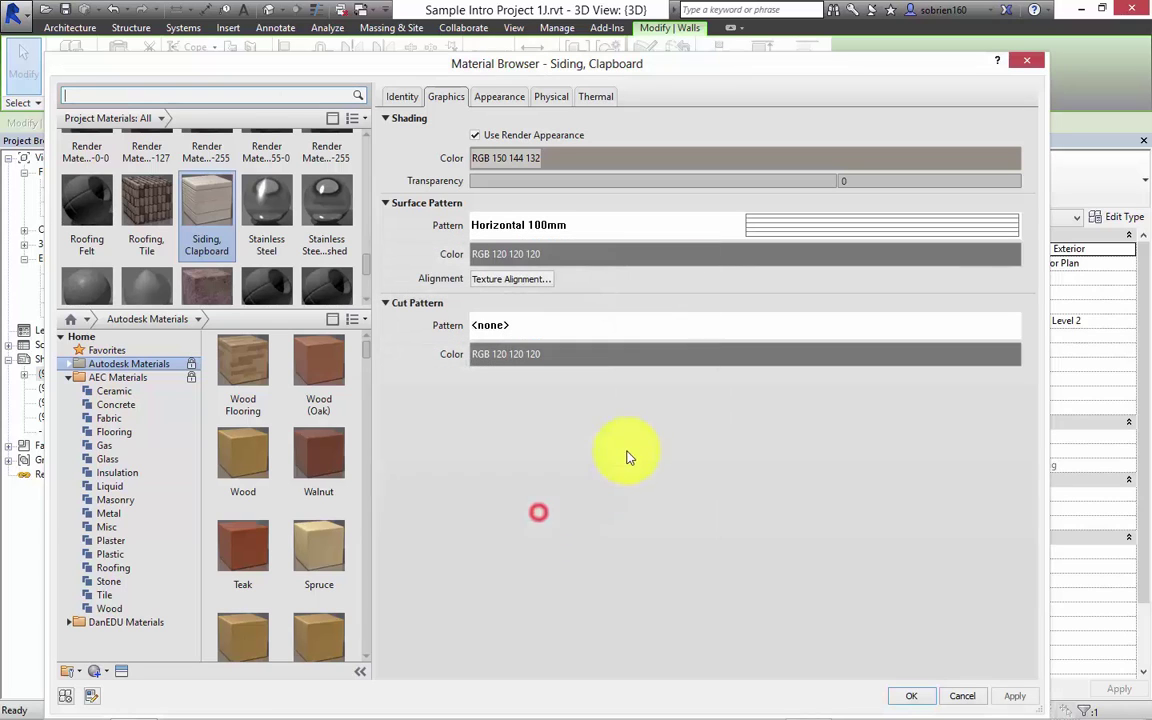
# - Shift the Siding, Clapboard render texture downward against the Horizontal 100mm surface pattern lines and accept the alignment
pyautogui.click(520, 280)
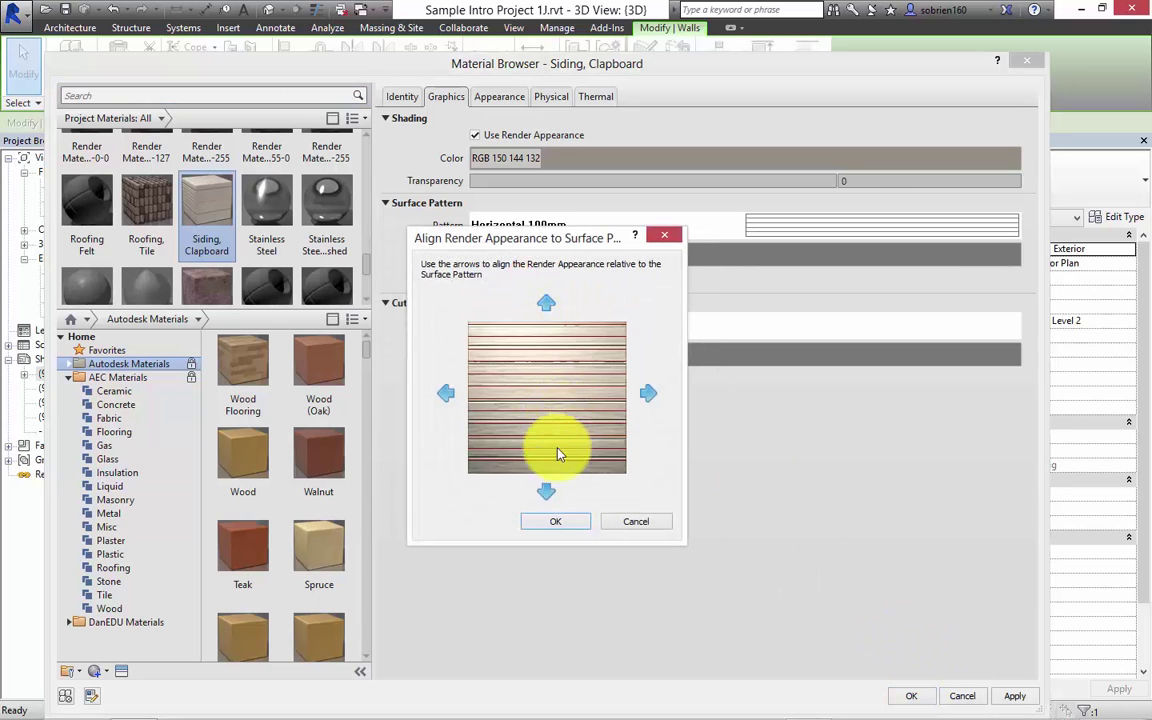
pyautogui.click(545, 492)
pyautogui.click(545, 492)
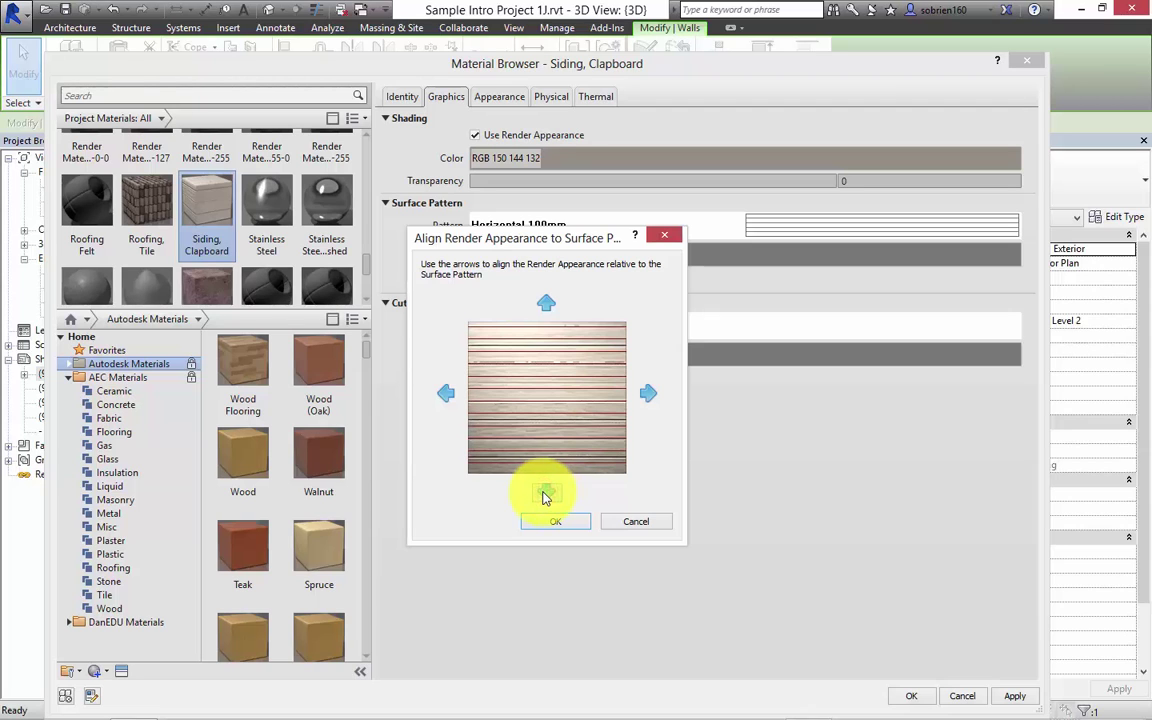
pyautogui.click(566, 523)
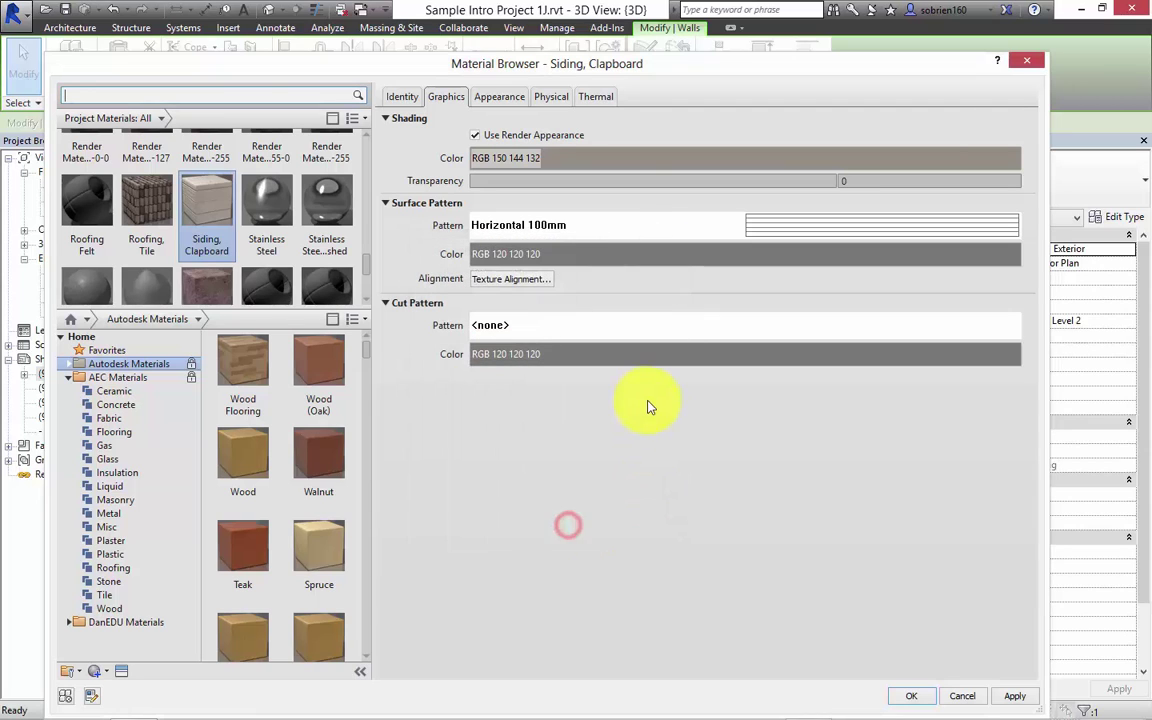
# - Edit the Horizontal 100mm surface pattern, setting its Line spacing 1 to 150 mm, and reapply it to the material
pyautogui.click(834, 231)
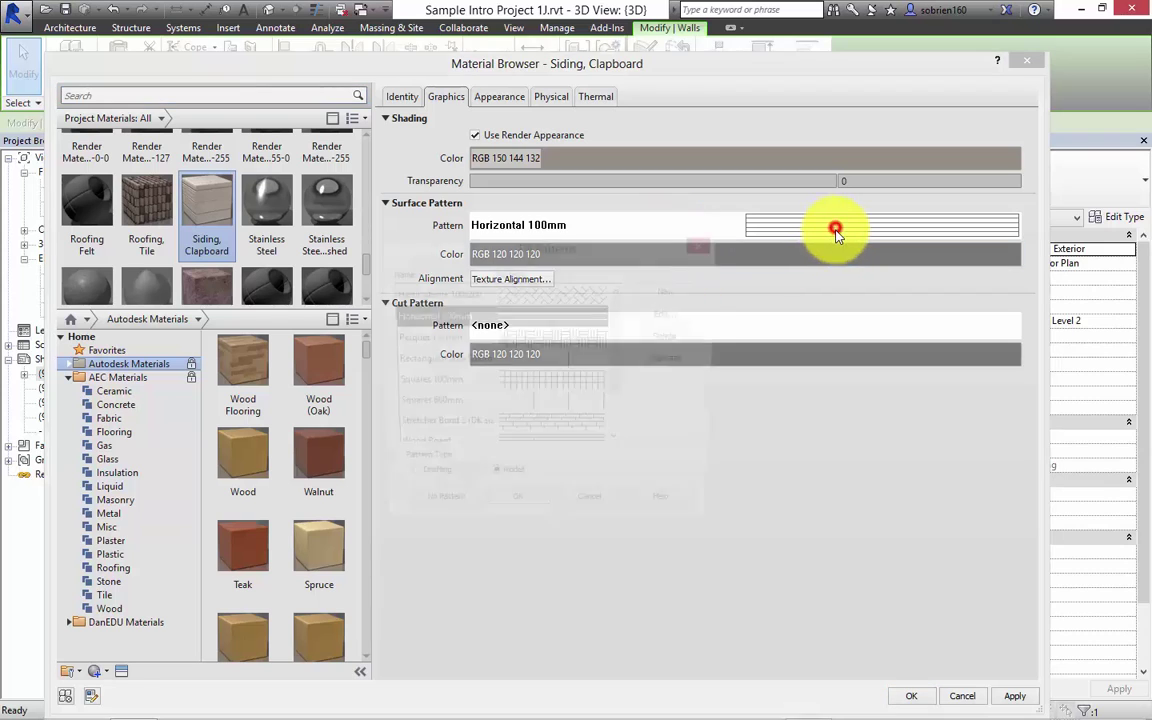
pyautogui.click(672, 313)
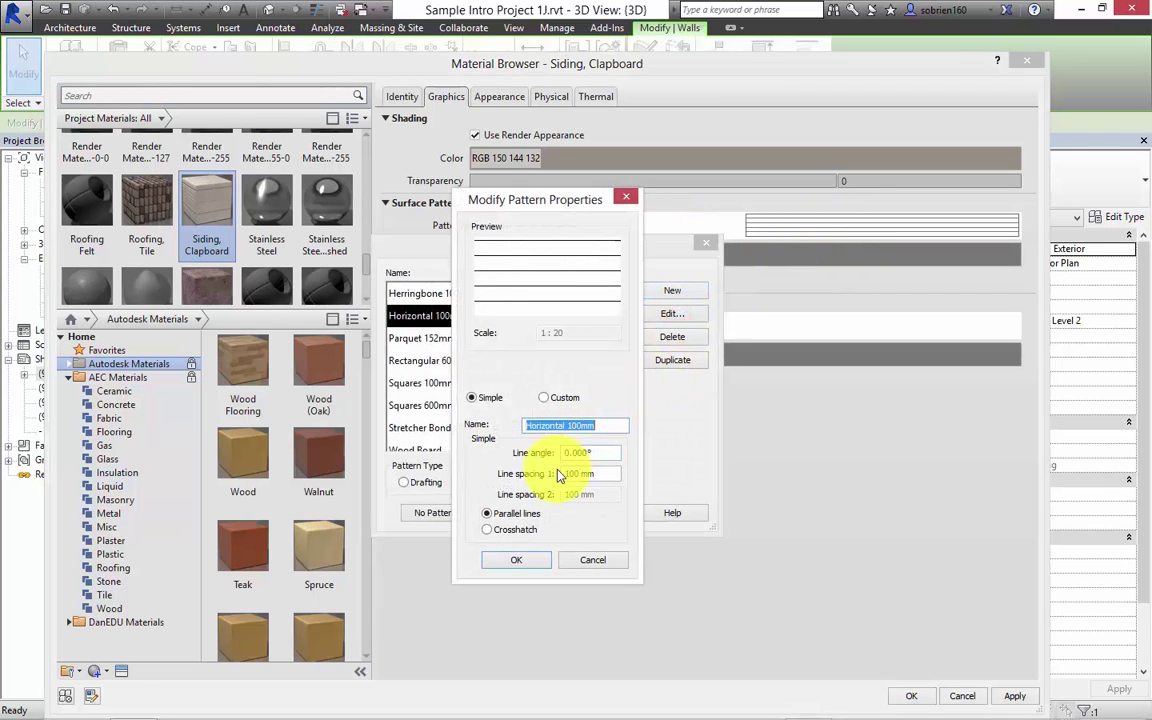
pyautogui.write('5')
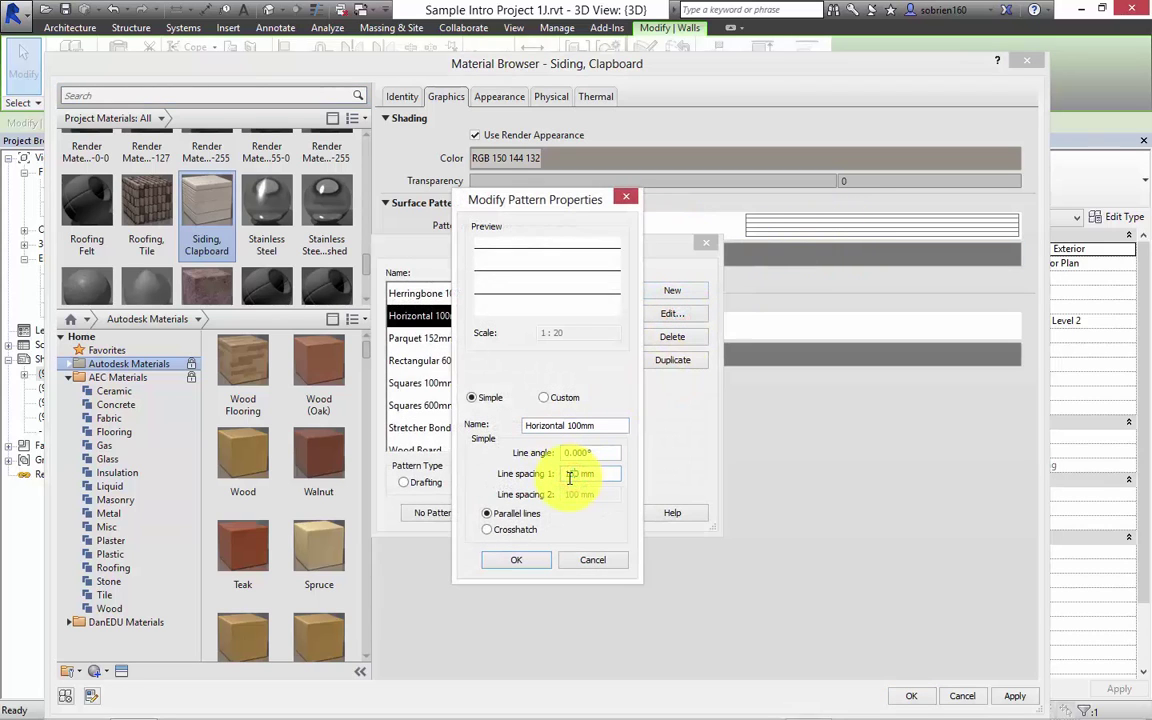
pyautogui.click(515, 561)
pyautogui.click(515, 513)
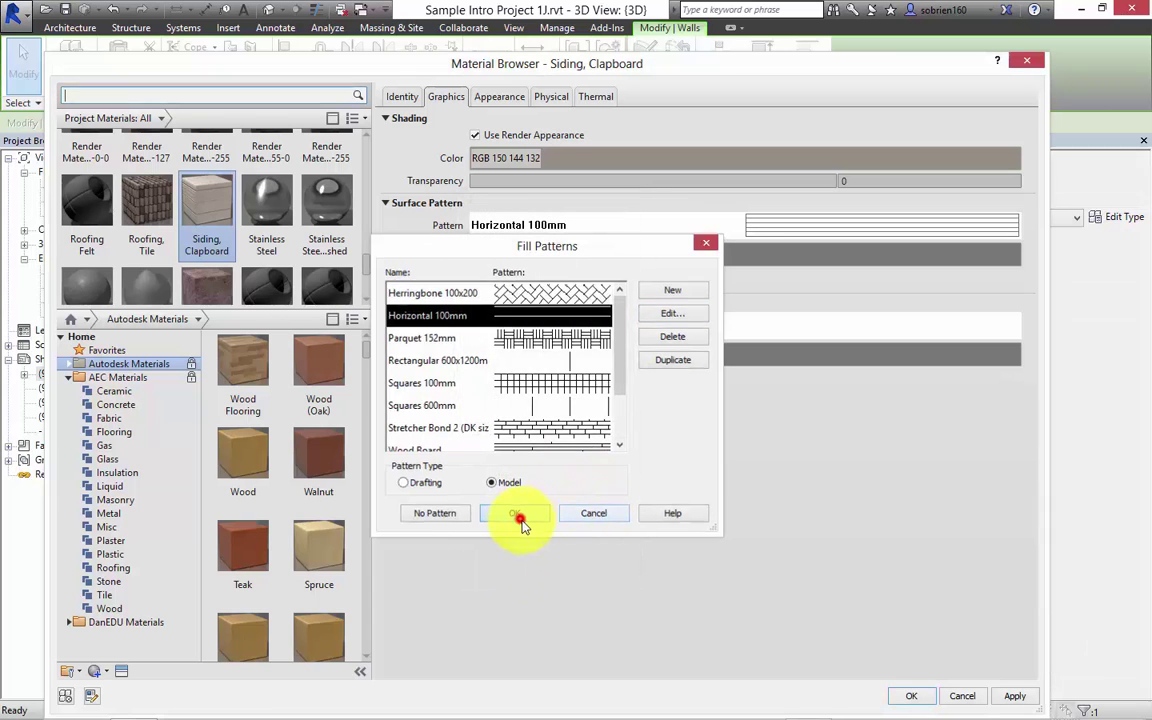
# - Realign the clapboard render texture so its board joints match the edited surface pattern lines
pyautogui.click(517, 279)
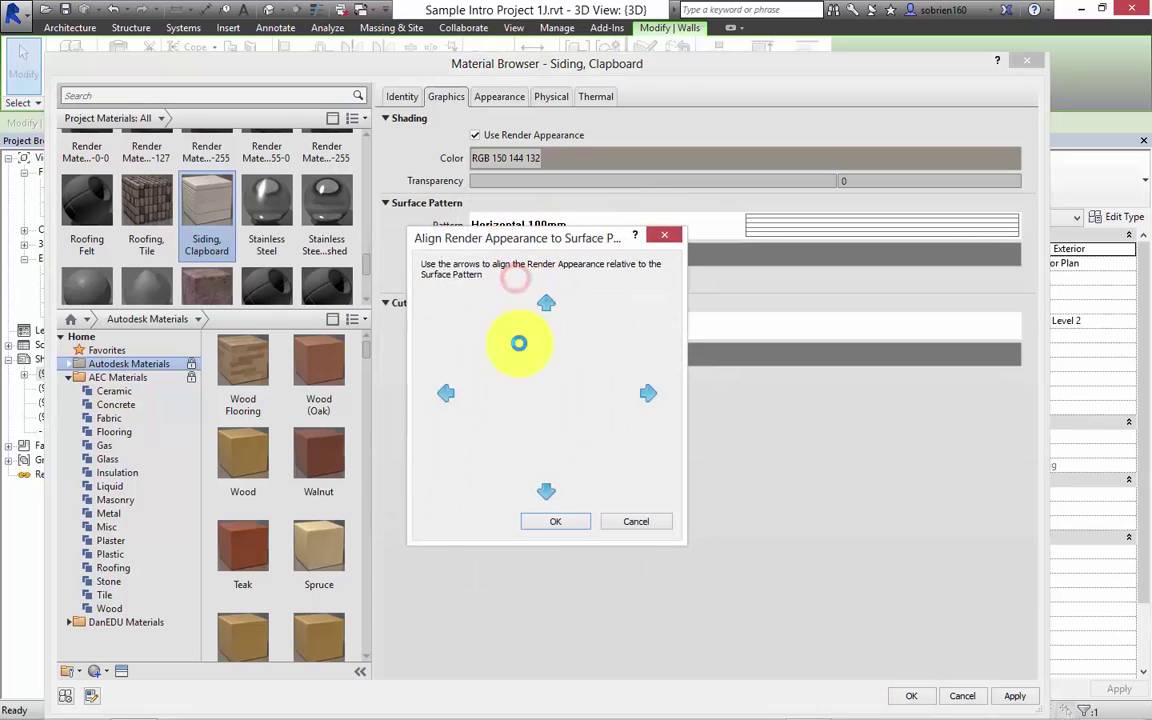
pyautogui.click(547, 494)
pyautogui.click(548, 306)
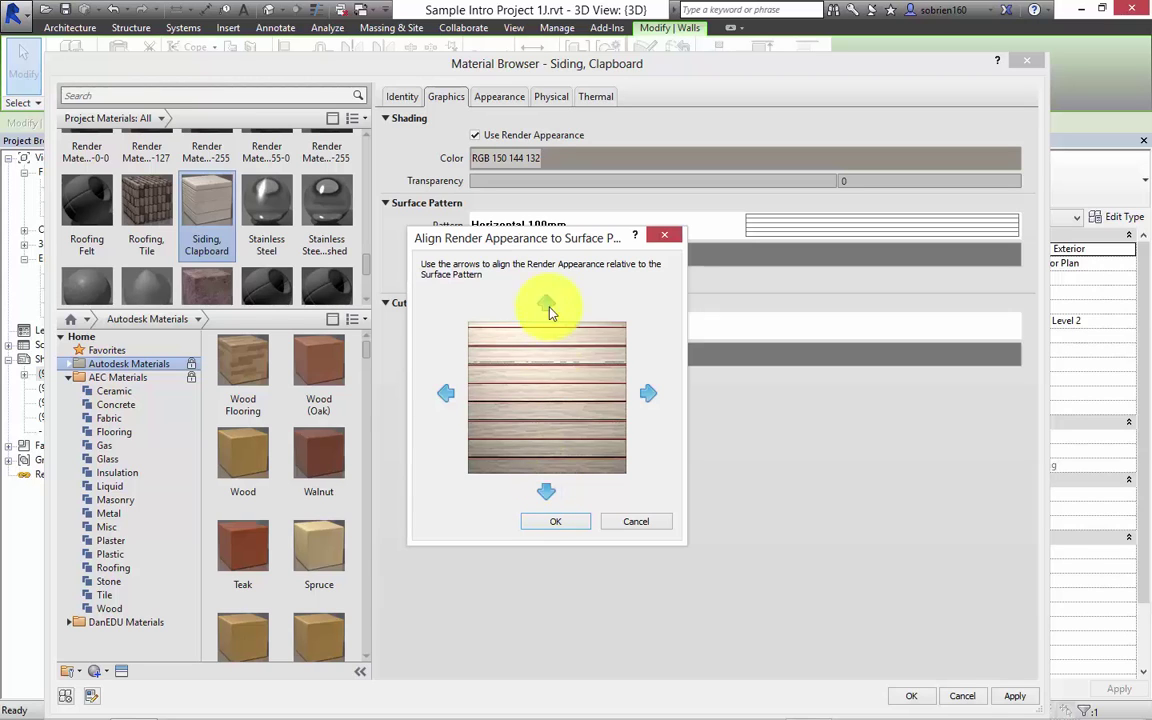
pyautogui.click(556, 522)
# - Apply the Siding, Clapboard changes, accept the Timber Wall's structure and type, and inspect the wall patterns in 3D
pyautogui.click(1015, 696)
pyautogui.click(910, 700)
pyautogui.click(618, 636)
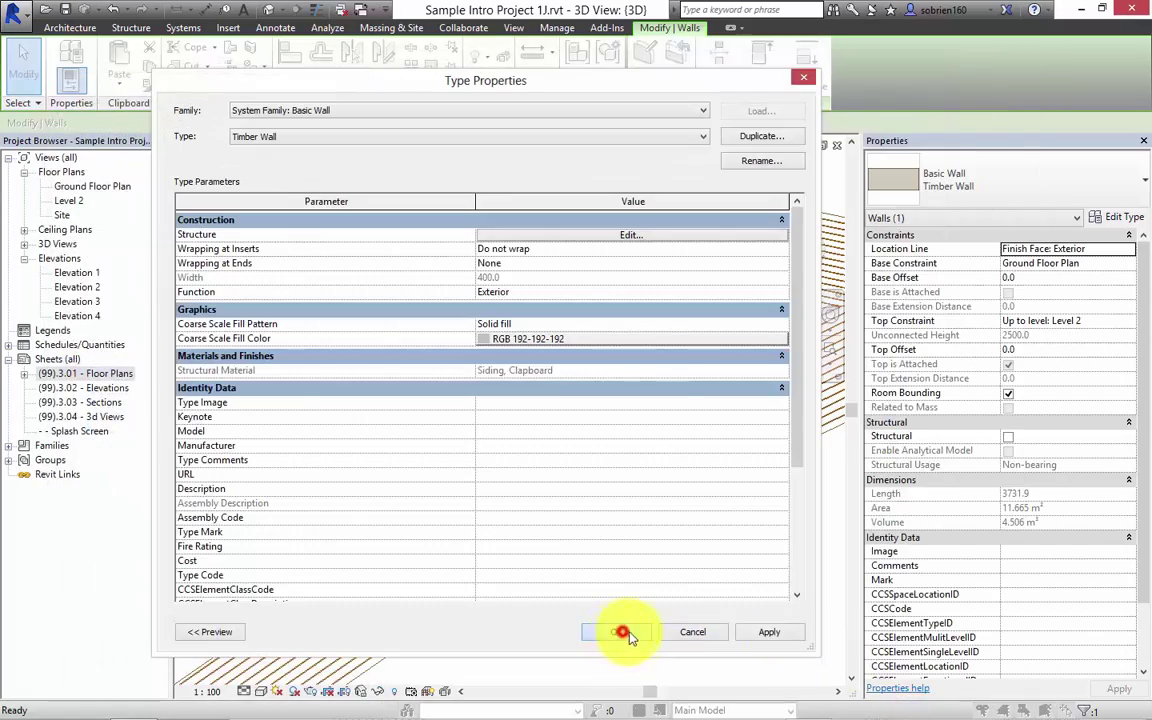
pyautogui.click(635, 612)
pyautogui.scroll(2, 604, 597)
pyautogui.moveTo(604, 597); pyautogui.dragTo(681, 535, button='middle')
pyautogui.scroll(-2, 557, 378)
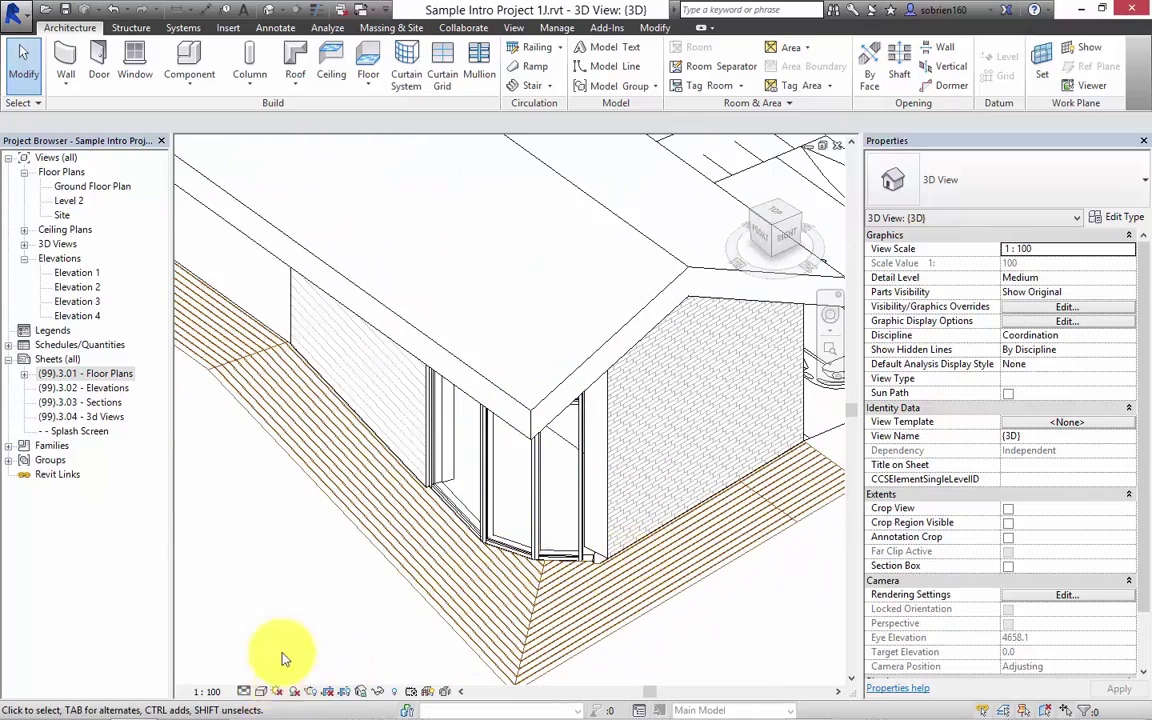
# - Open the Elevation 2 view, bring the gabled brick wall into view, and turn on shadows
pyautogui.doubleClick(78, 273)
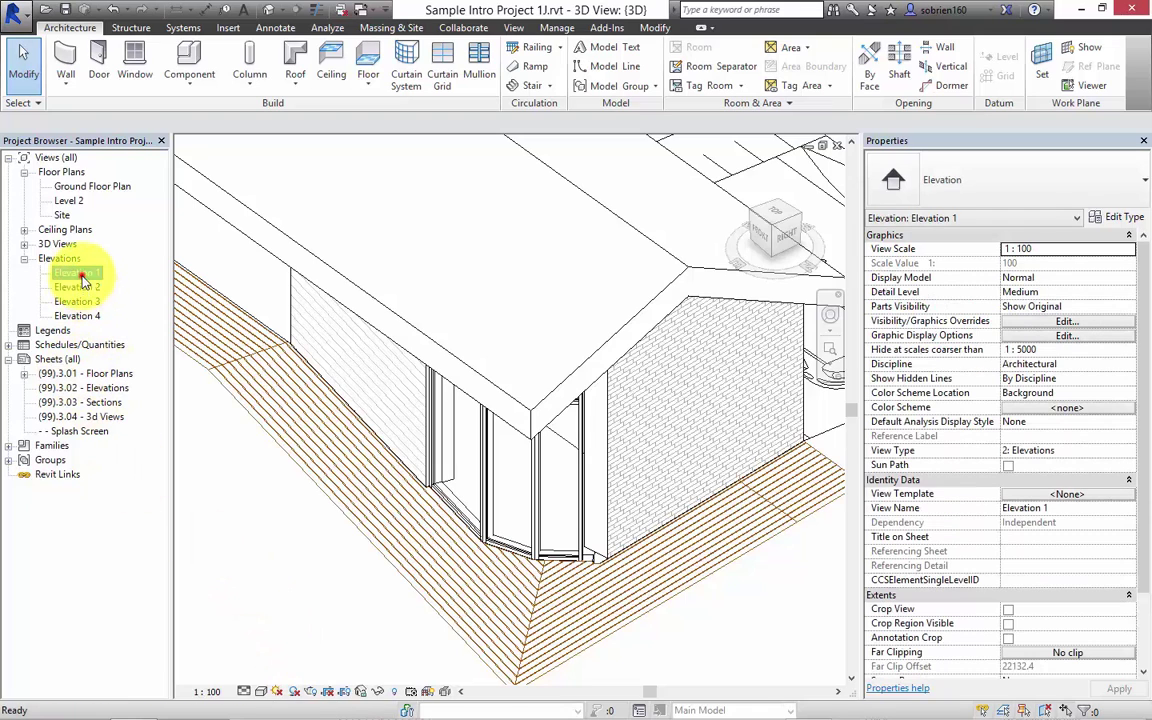
pyautogui.click(80, 287)
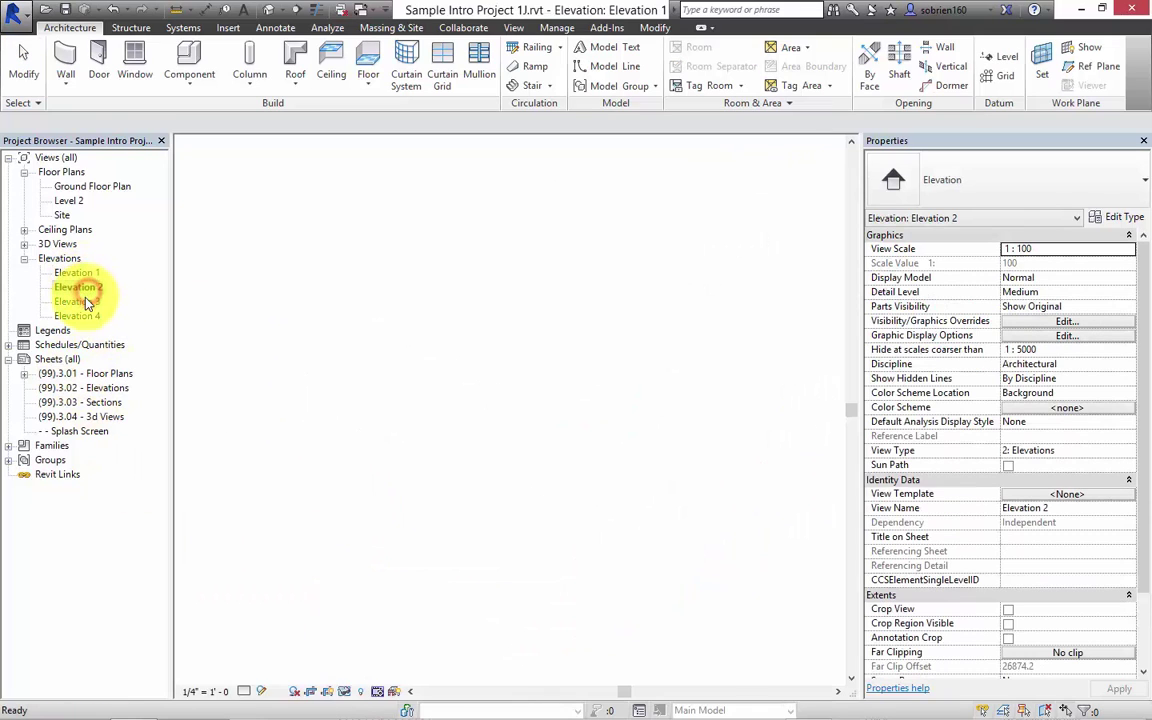
pyautogui.scroll(6, 602, 398)
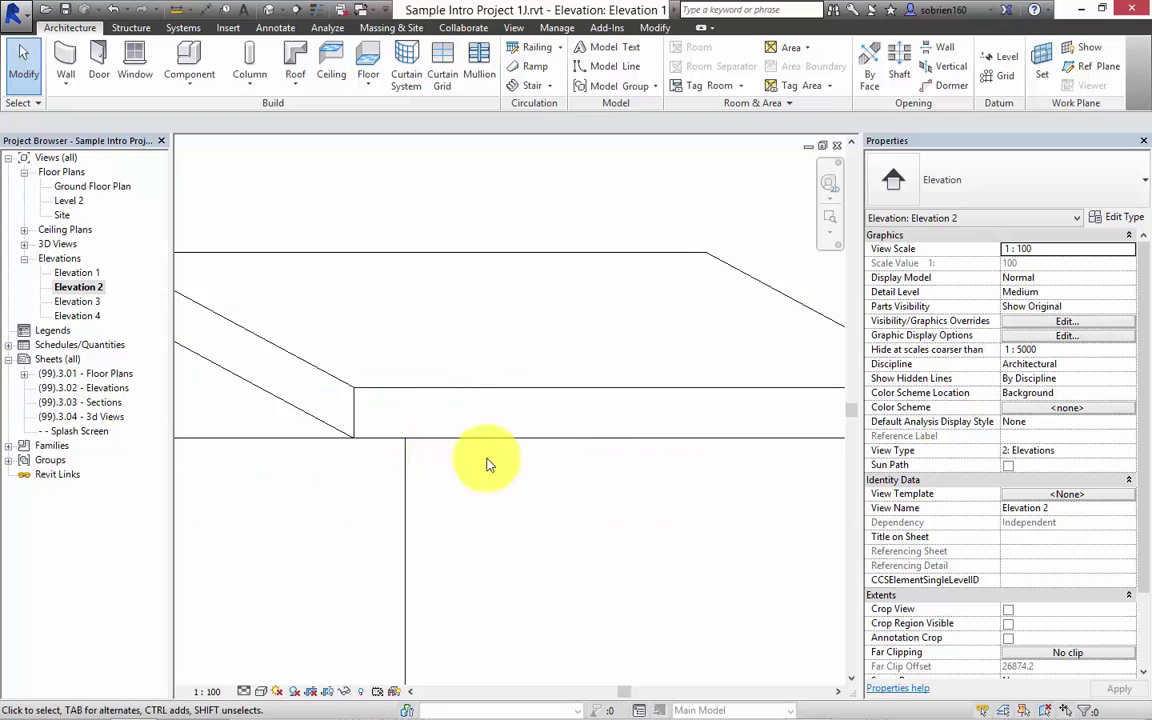
pyautogui.moveTo(532, 458); pyautogui.dragTo(674, 418, button='middle')
pyautogui.scroll(-6, 586, 489)
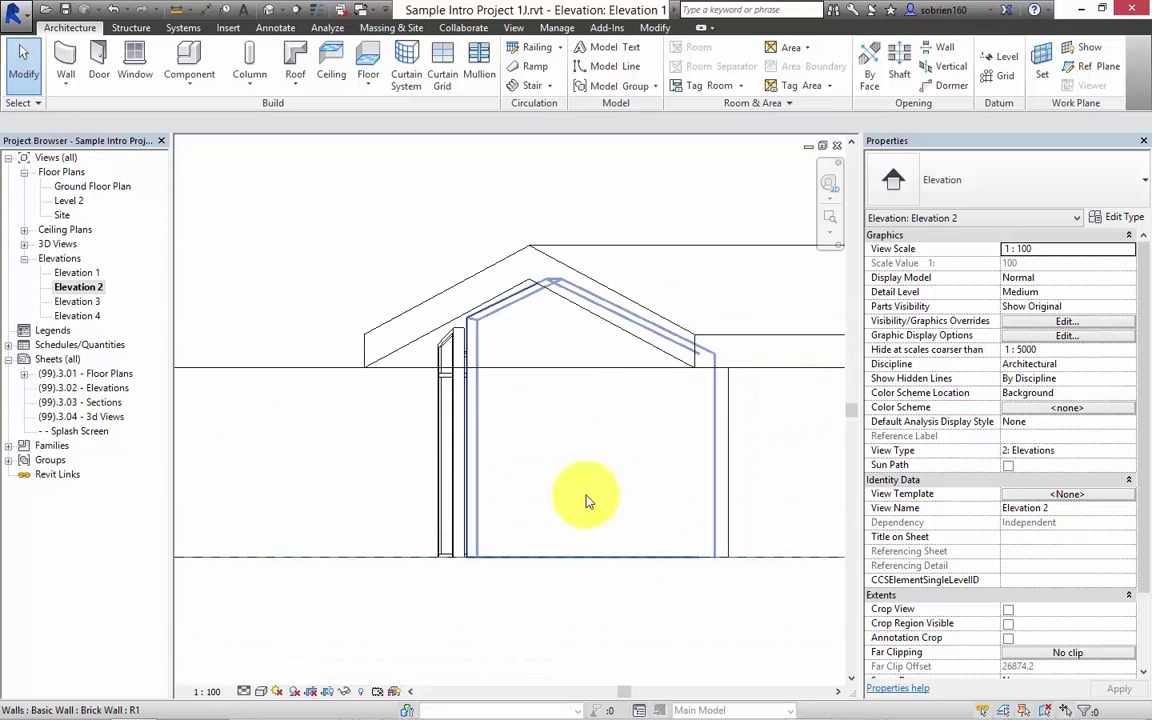
pyautogui.click(294, 691)
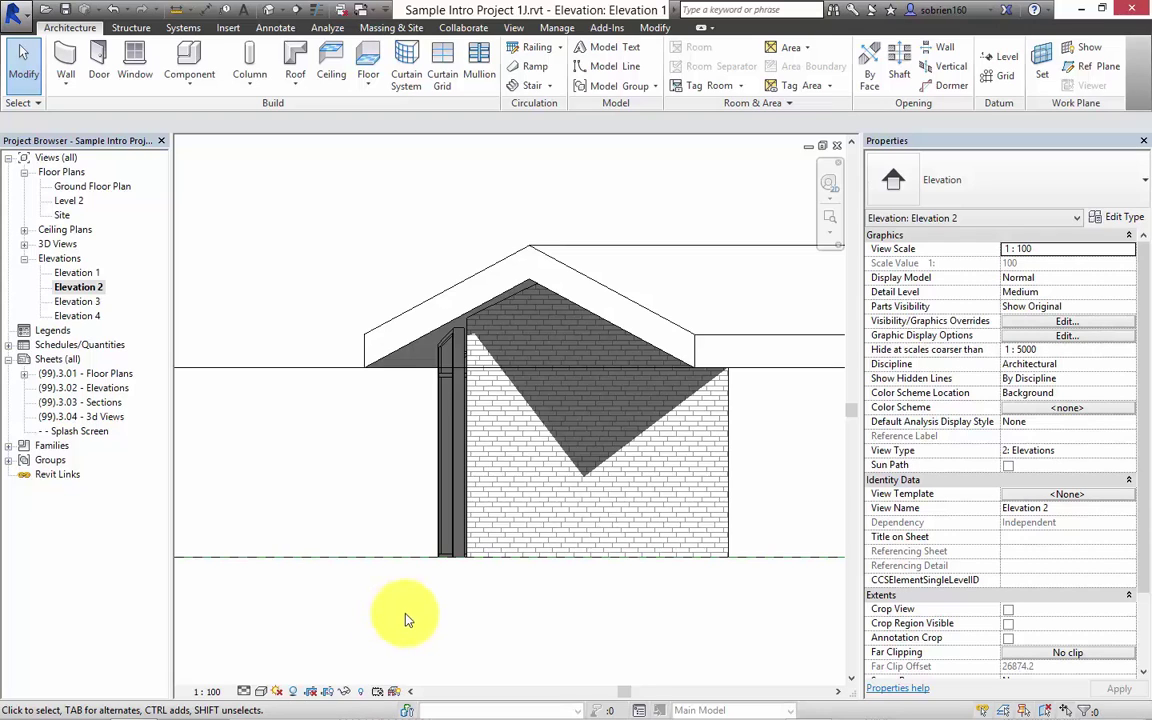
pyautogui.moveTo(404, 612); pyautogui.dragTo(586, 585, button='middle')
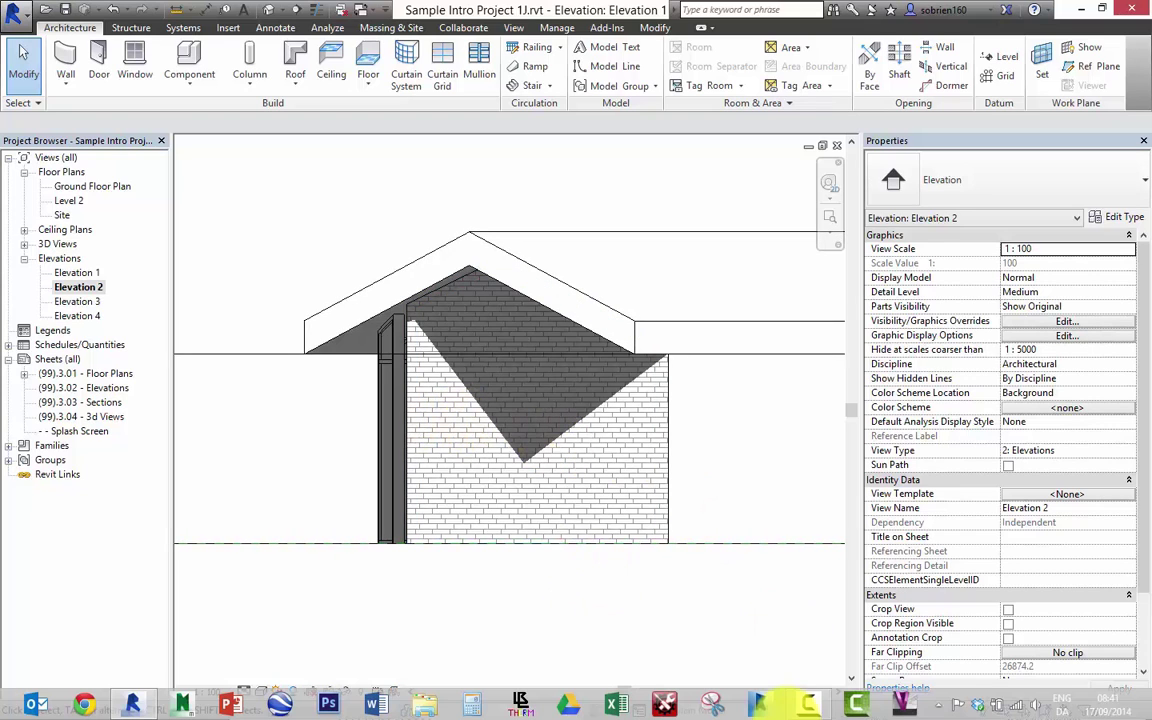
pyautogui.click(855, 705)
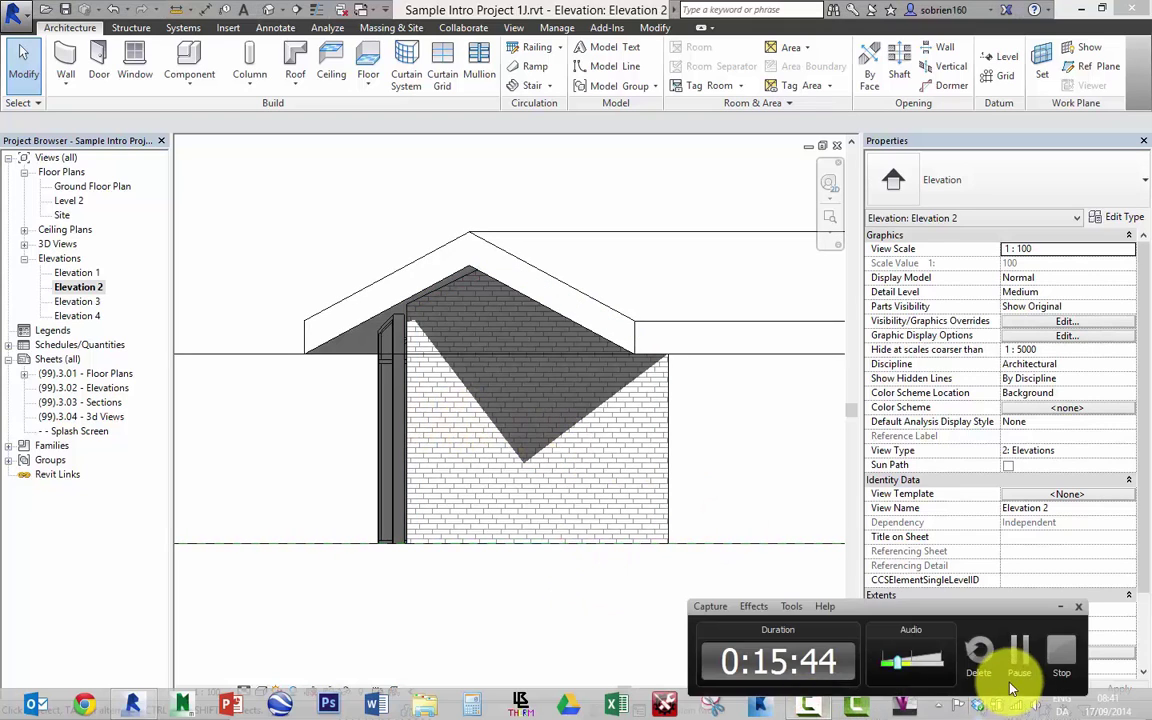
pyautogui.click(1022, 652)
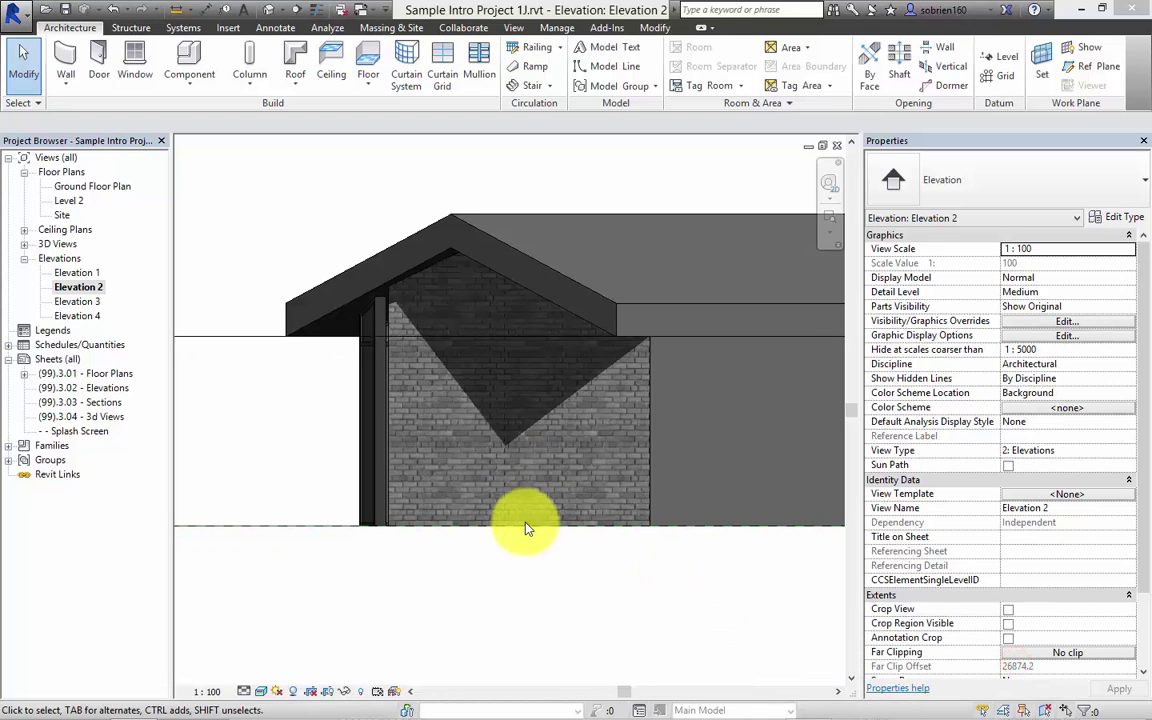
# - Open the appearance settings of Brick, Common, Grey, the structure material of the gabled Brick Wall's type
pyautogui.click(490, 490)
pyautogui.click(1110, 218)
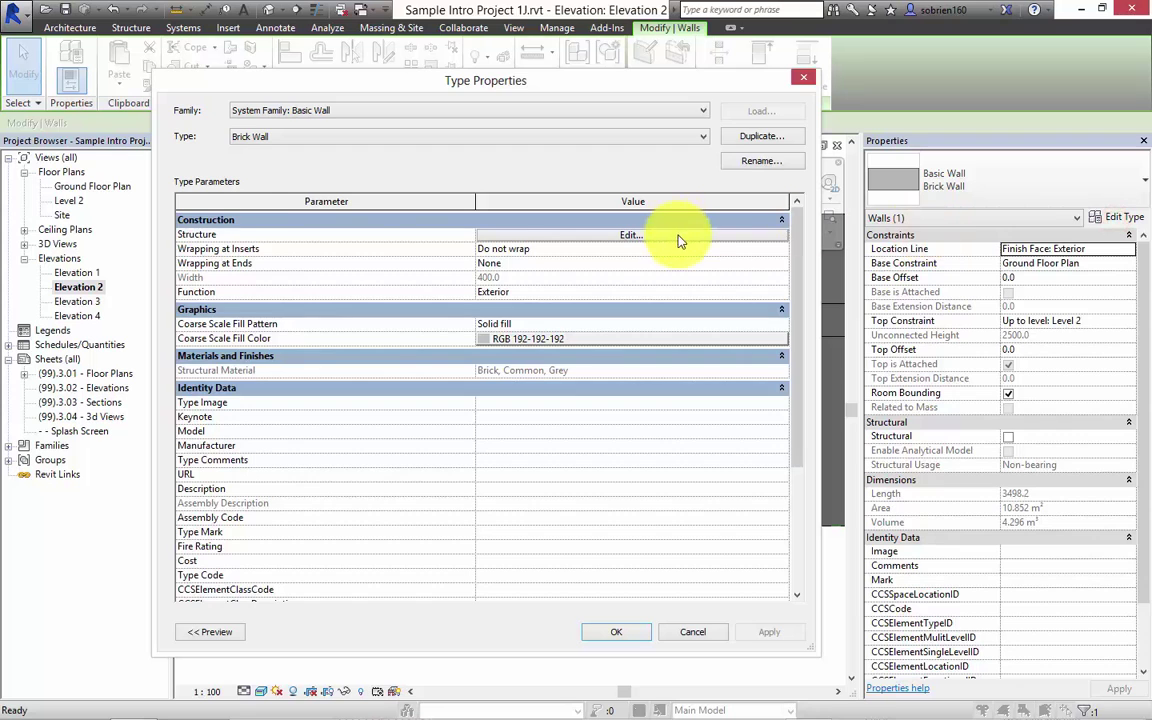
pyautogui.click(679, 239)
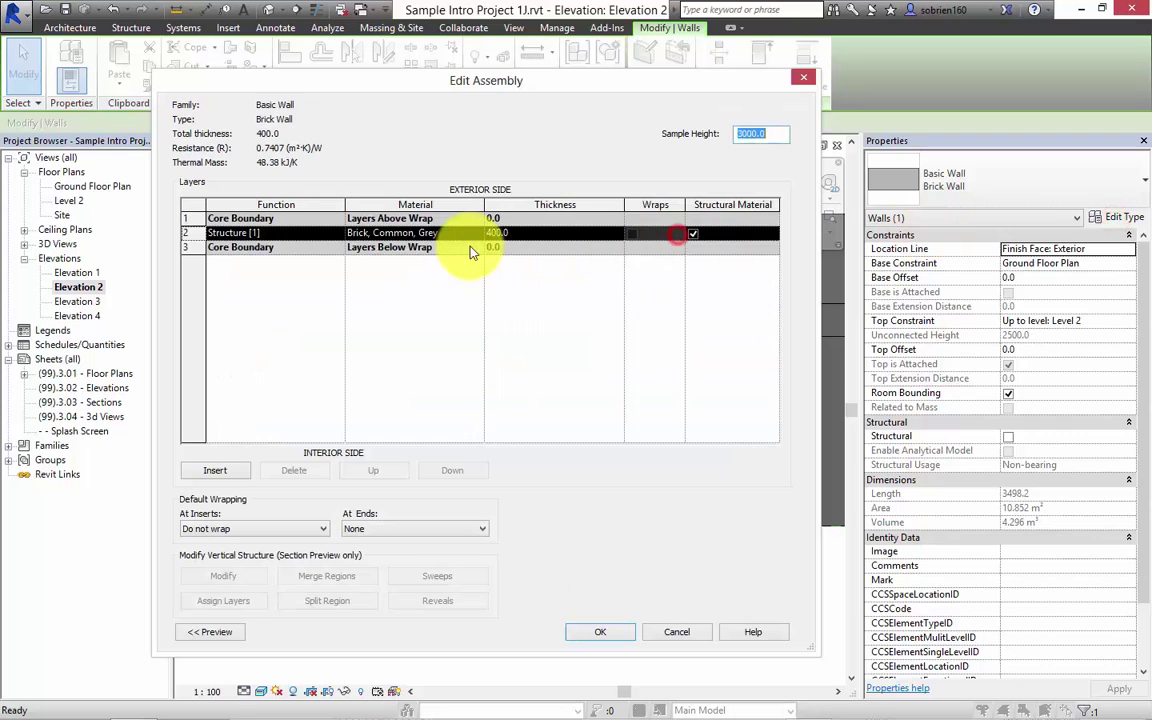
pyautogui.click(466, 233)
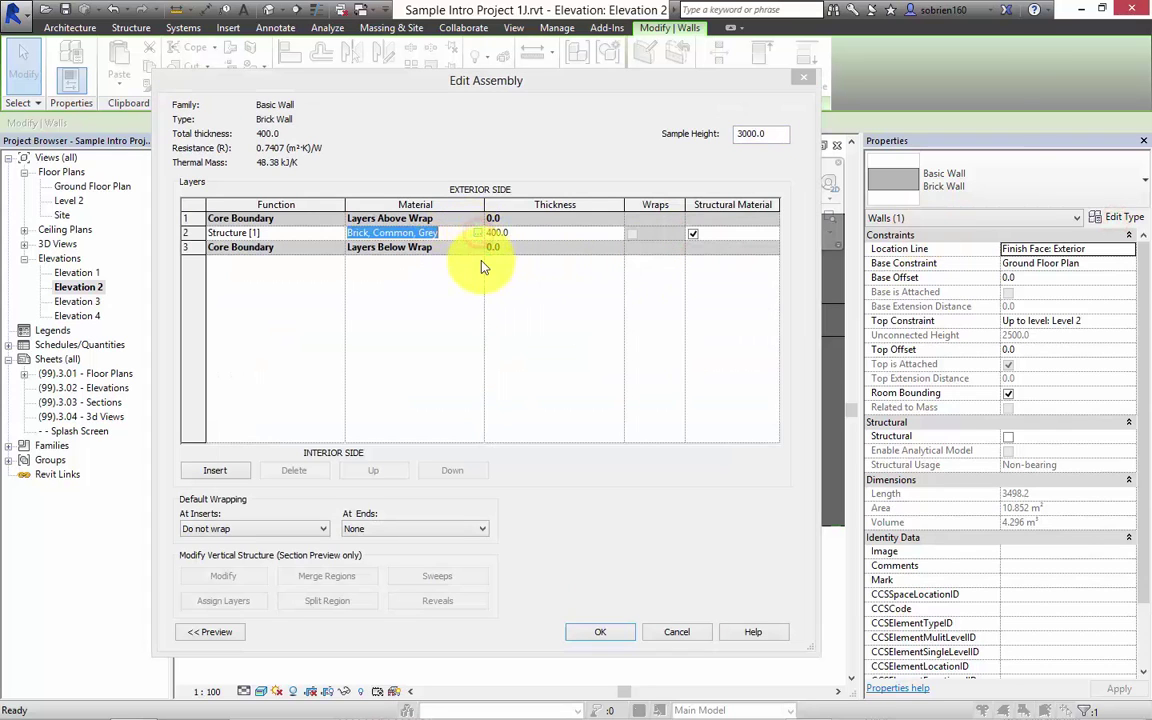
pyautogui.click(479, 233)
pyautogui.click(499, 96)
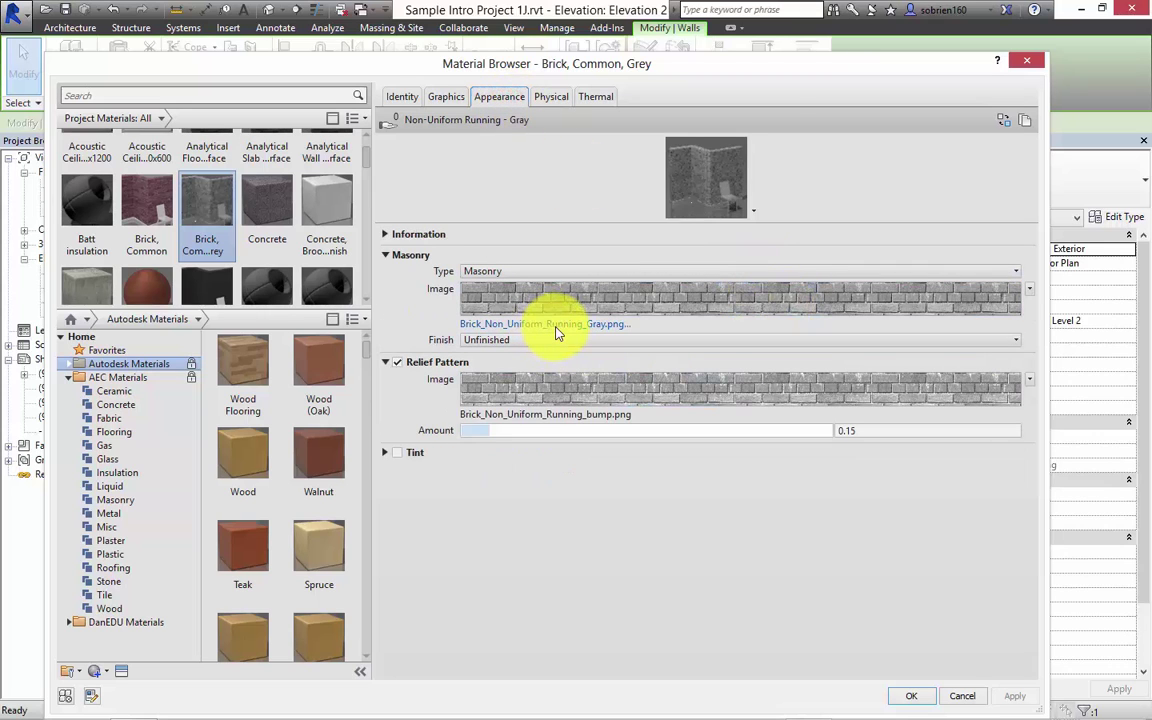
# - Browse the image files available for the brick material's masonry texture and keep the current image
pyautogui.click(556, 328)
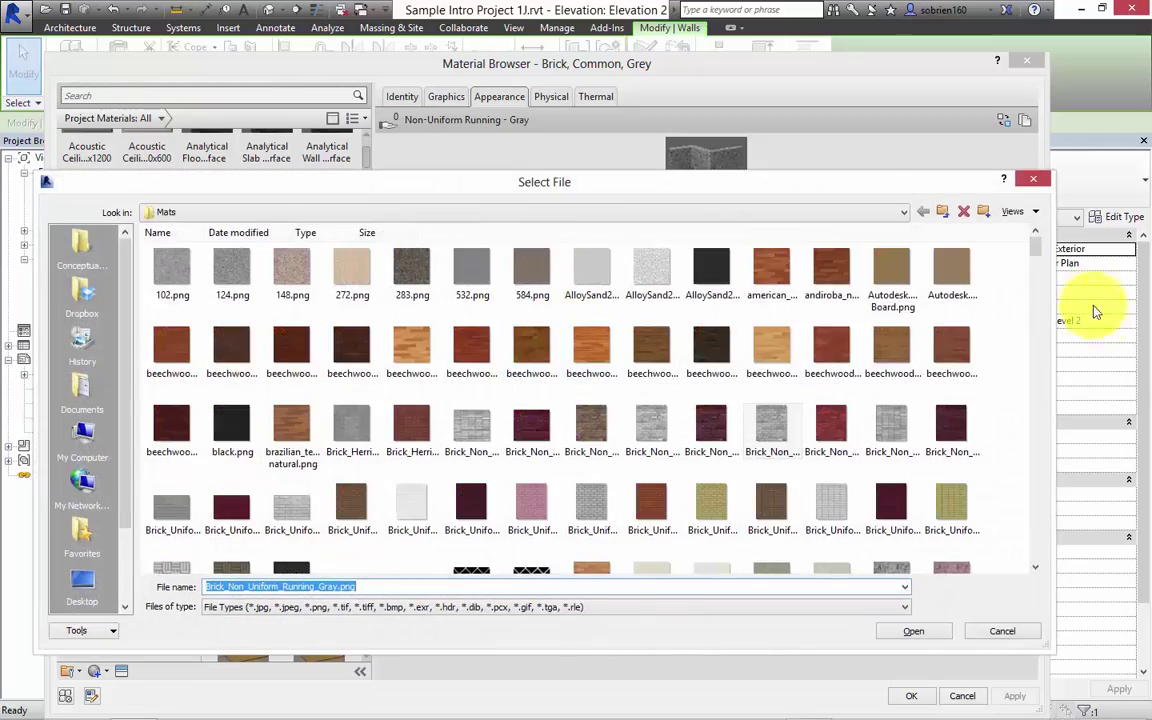
pyautogui.moveTo(1036, 252); pyautogui.dragTo(1040, 385)
pyautogui.press('Escape')
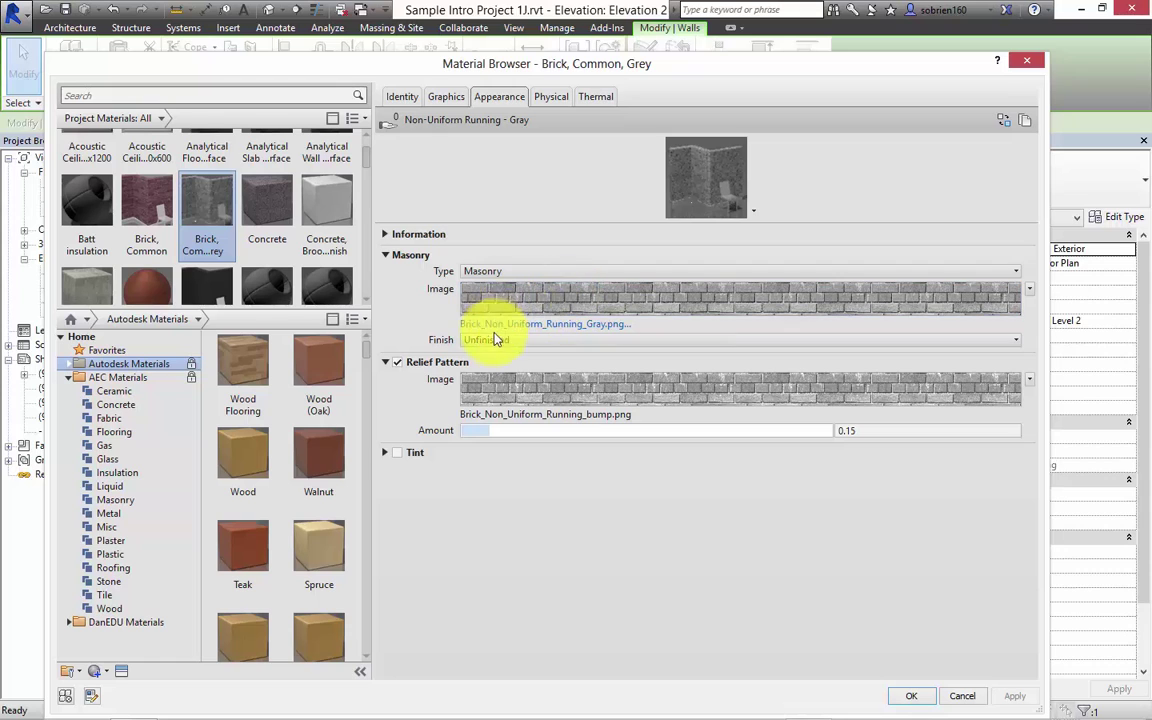
# - Enable a tint on the Brick, Common, Grey appearance and set its colour to yellow, RGB 239 242 123
pyautogui.click(386, 452)
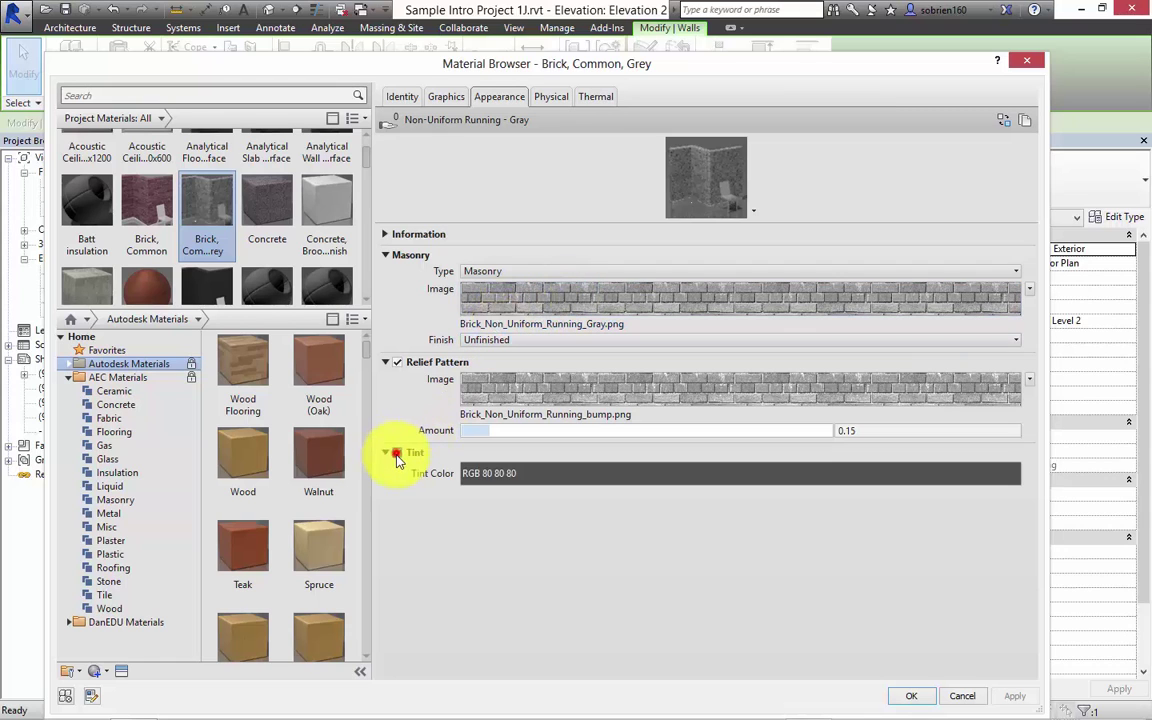
pyautogui.click(516, 480)
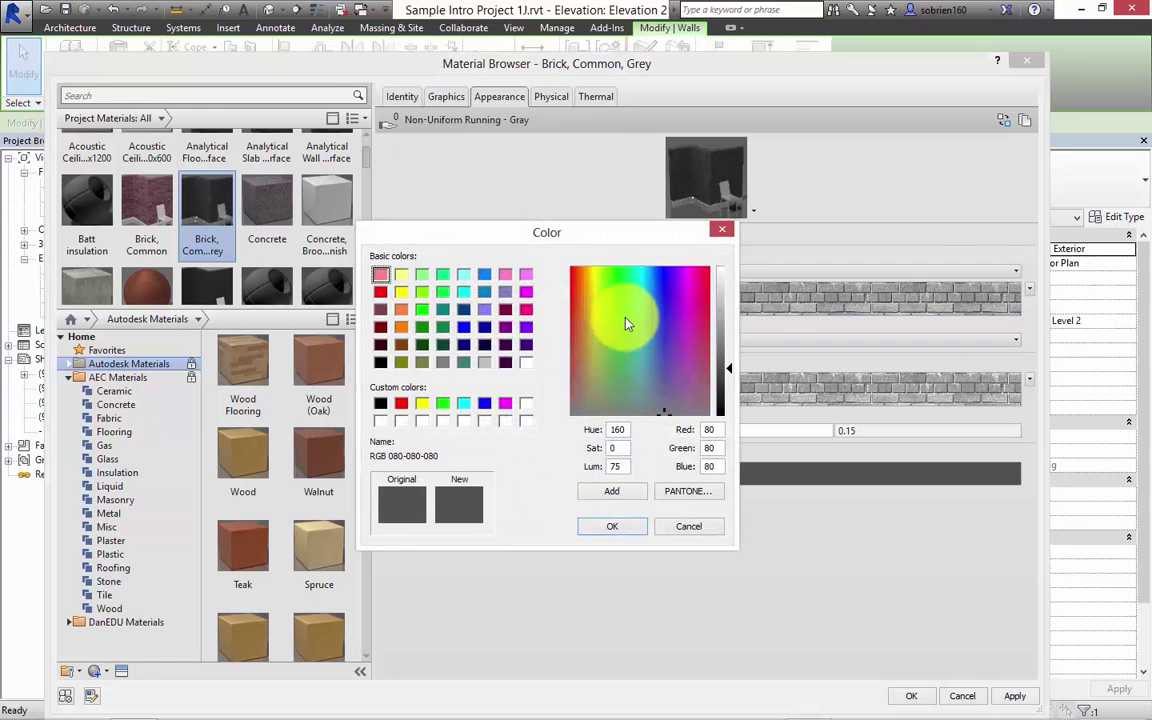
pyautogui.click(596, 312)
pyautogui.click(594, 293)
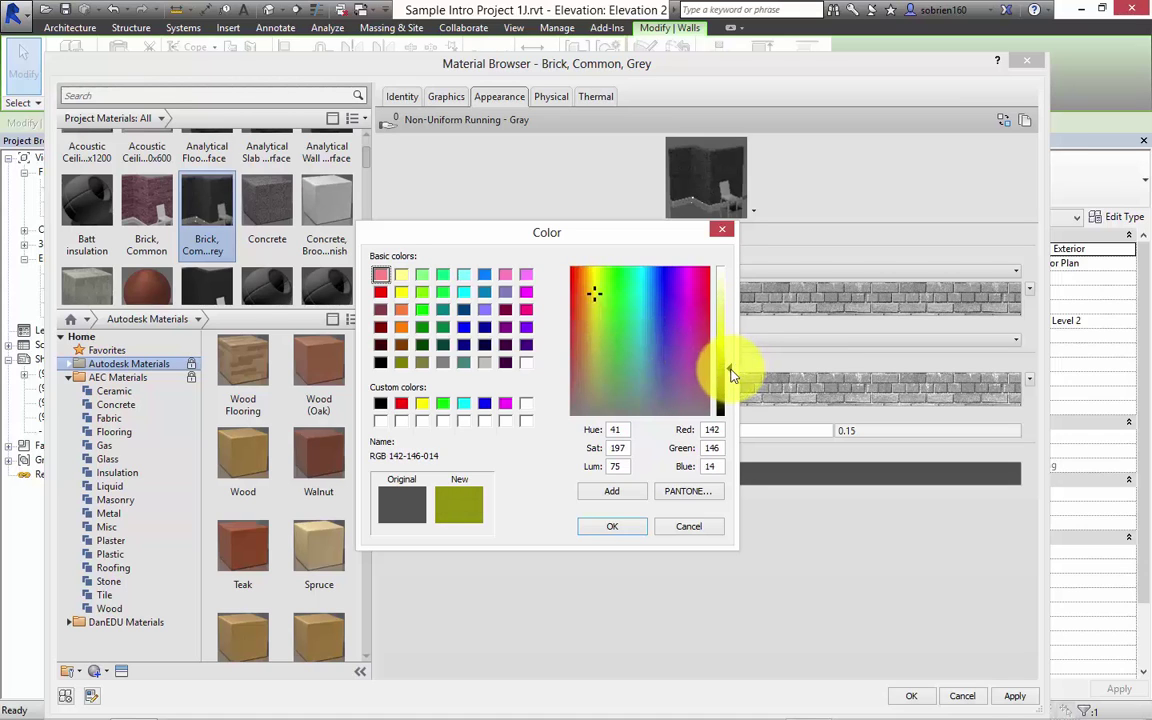
pyautogui.moveTo(731, 373); pyautogui.dragTo(733, 330)
pyautogui.click(618, 528)
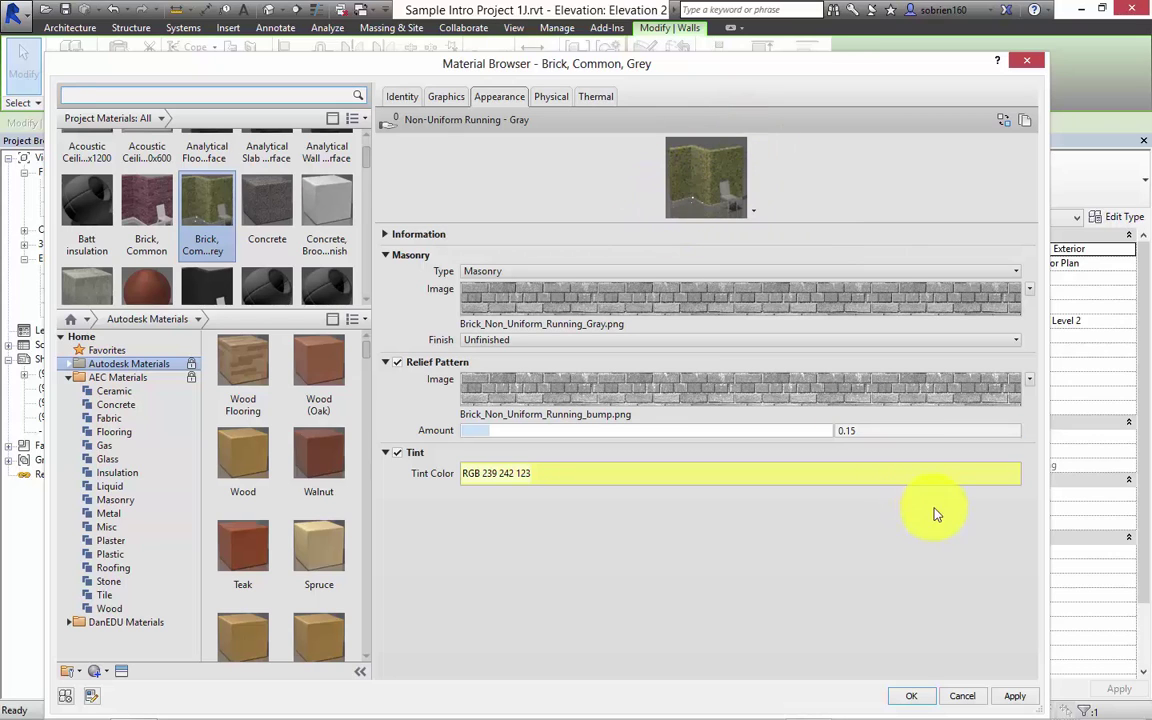
# - Open the image file selection for the brick material's texture again to view the available brick images
pyautogui.click(690, 394)
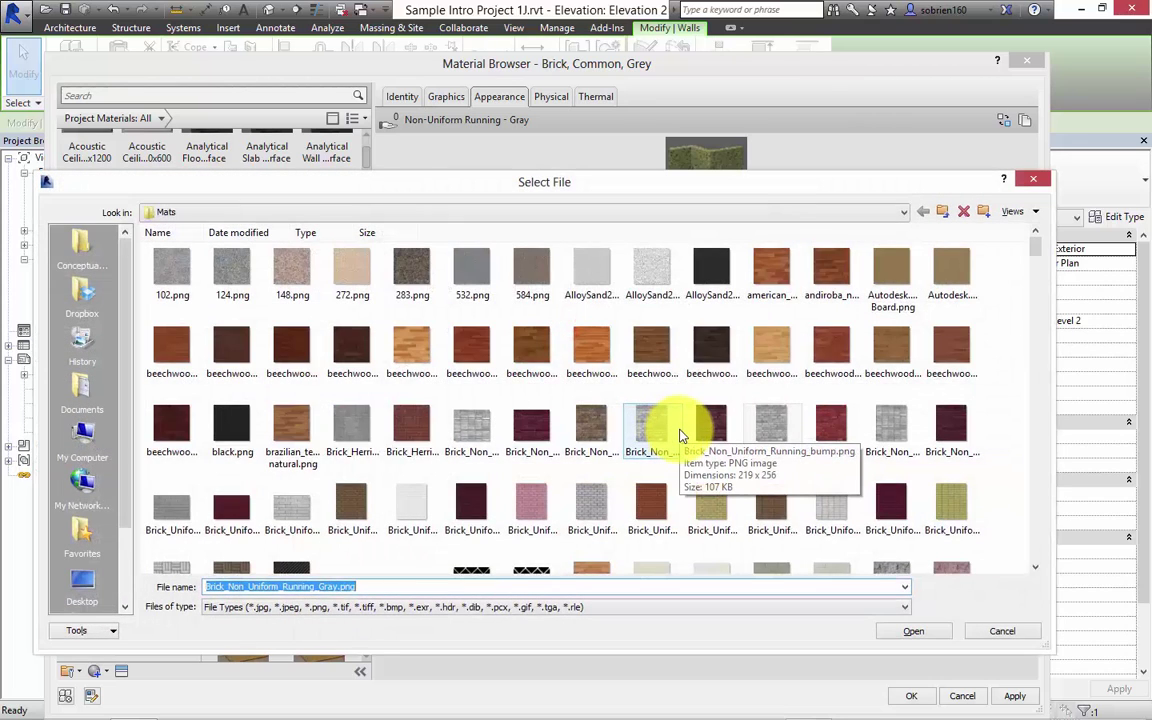
pyautogui.moveTo(848, 708)
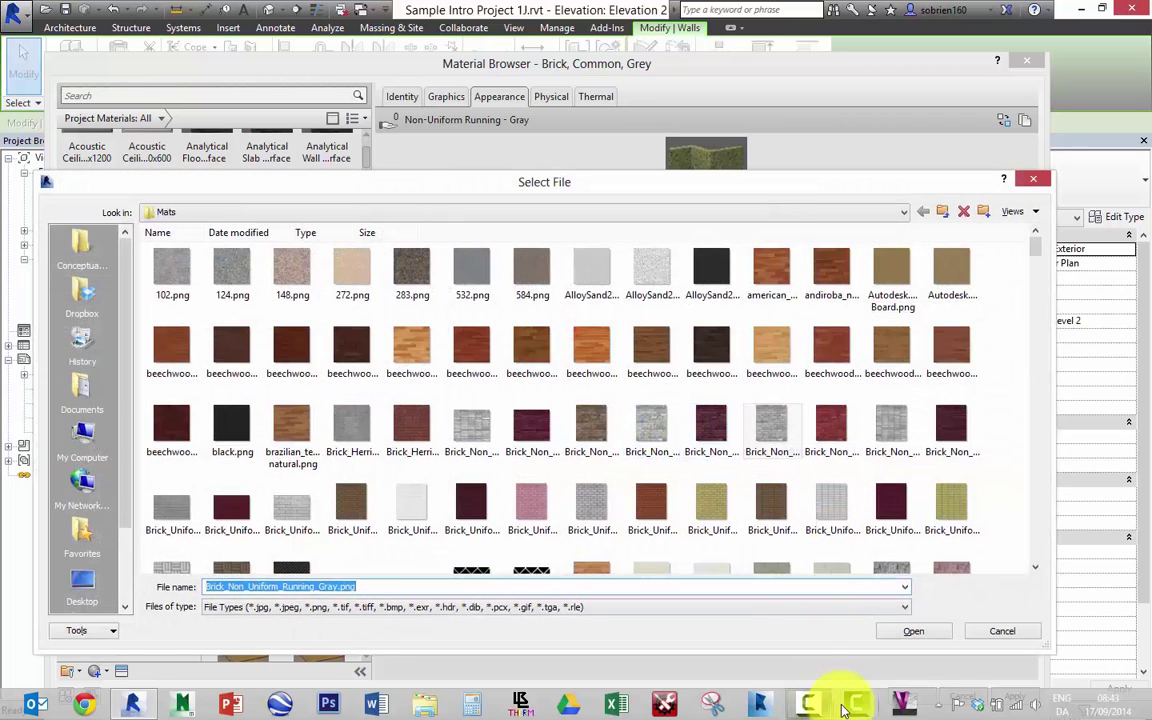
pyautogui.click(812, 706)
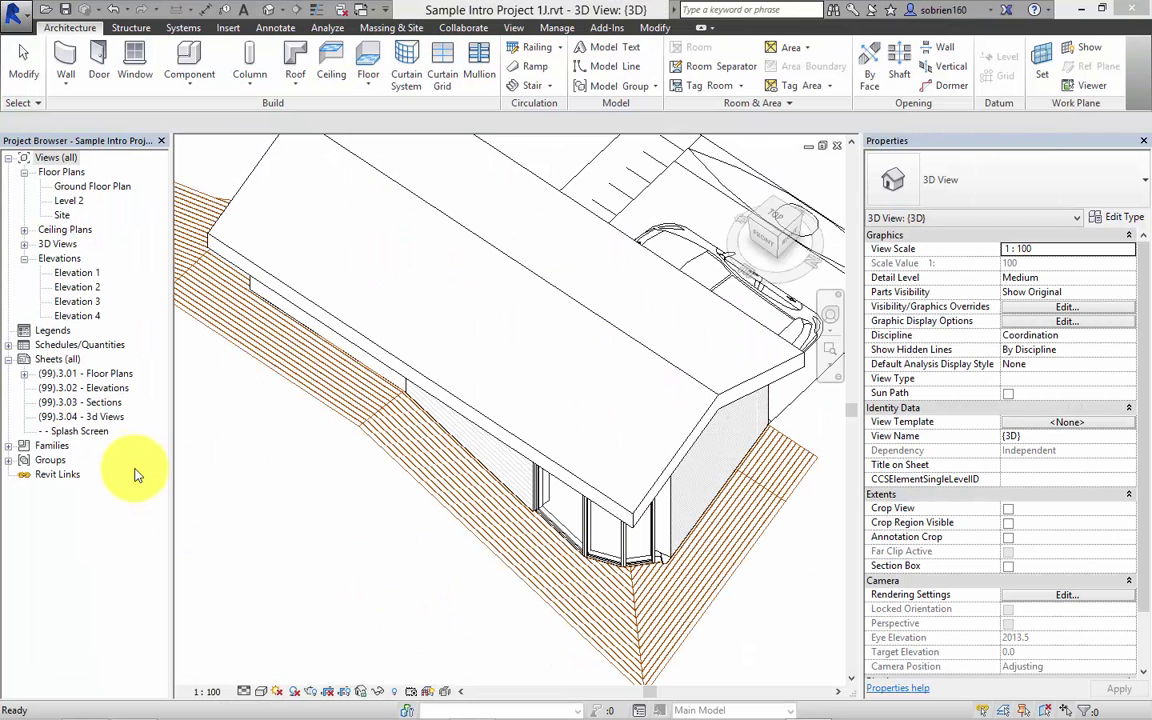
# - View the building in 3D and open the (99).3.02 - Elevations sheet
pyautogui.click(226, 468)
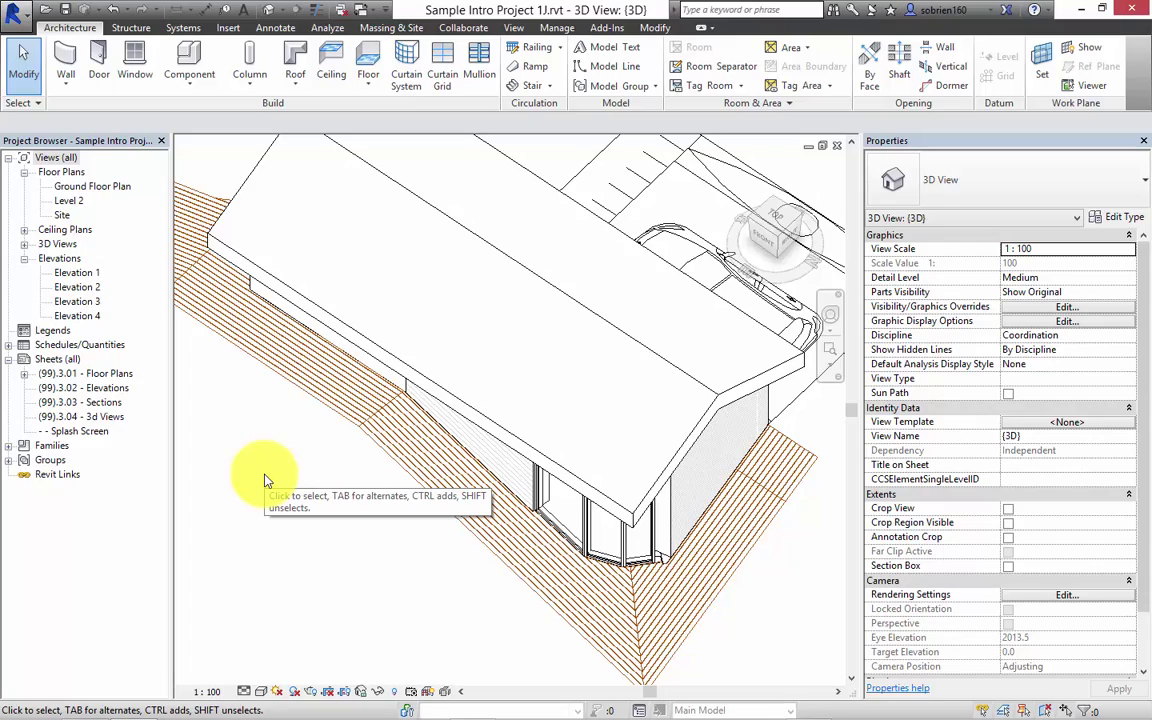
pyautogui.moveTo(411, 450)
pyautogui.keyDown('shift'); pyautogui.mouseDown(button='middle')
pyautogui.moveTo(432, 334)
pyautogui.moveTo(453, 415)
pyautogui.moveTo(527, 463)
pyautogui.moveTo(458, 481)
pyautogui.moveTo(390, 455)
pyautogui.mouseUp(button='middle'); pyautogui.keyUp('shift')
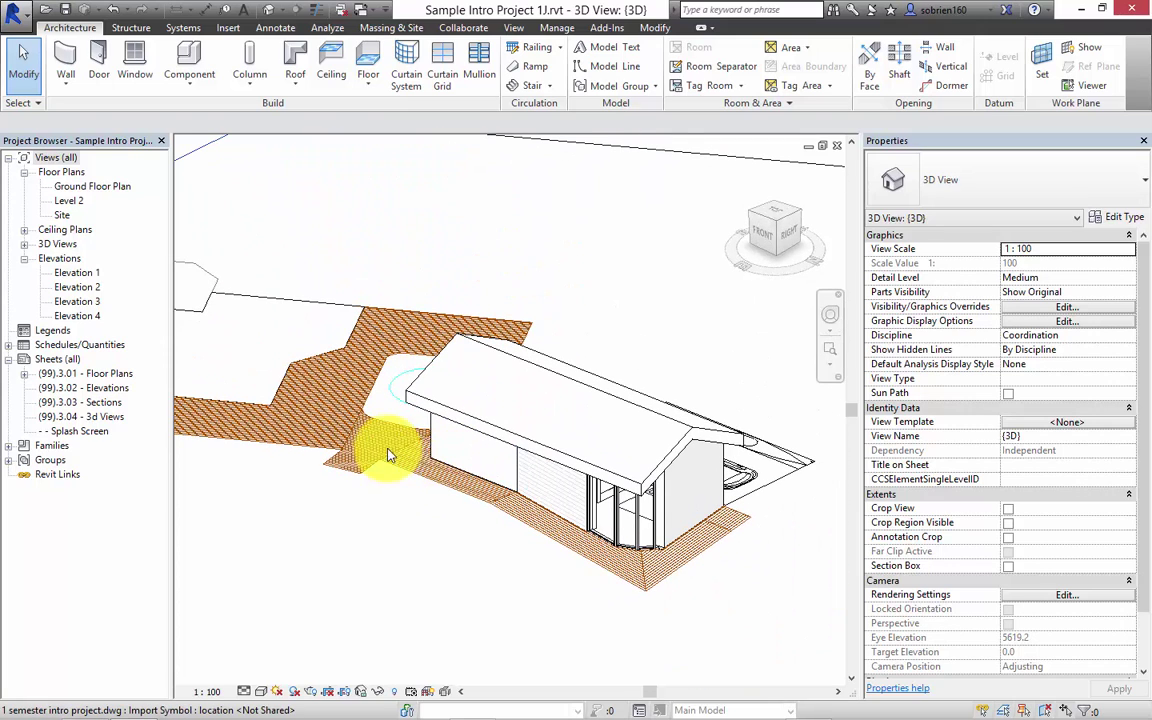
pyautogui.doubleClick(63, 390)
pyautogui.moveTo(370, 416); pyautogui.dragTo(419, 432, button='middle')
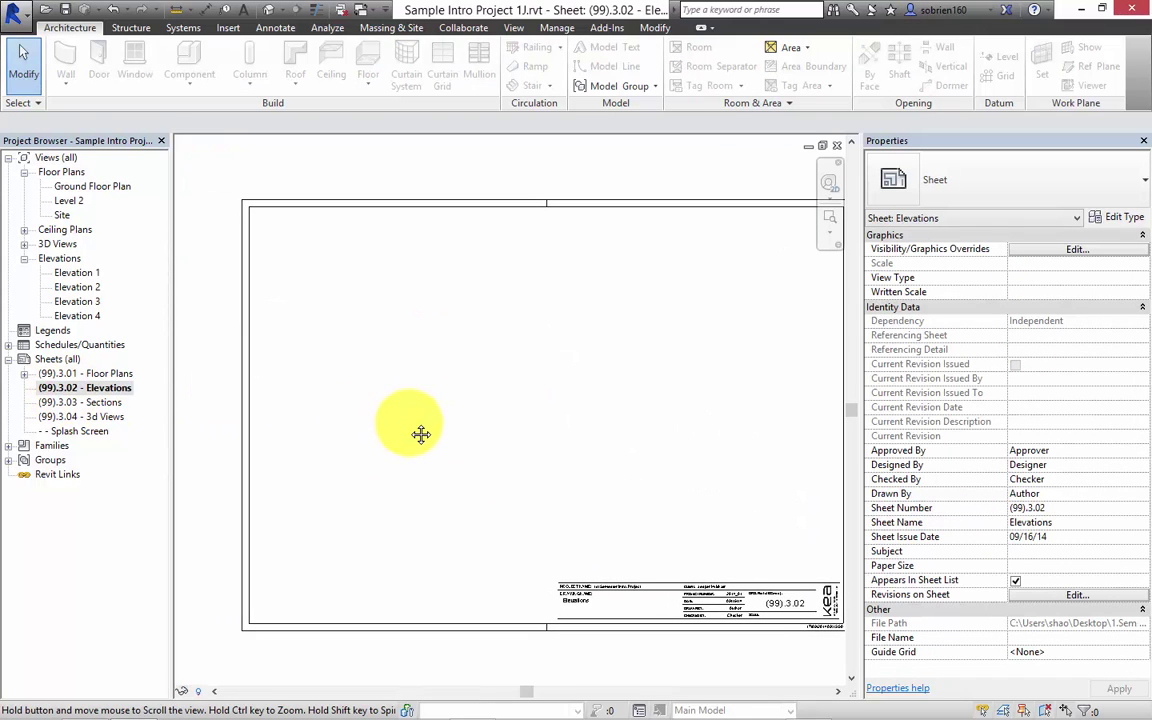
# - Place the Elevation 1 view on the Elevations sheet and delete that viewport again
pyautogui.click(92, 273)
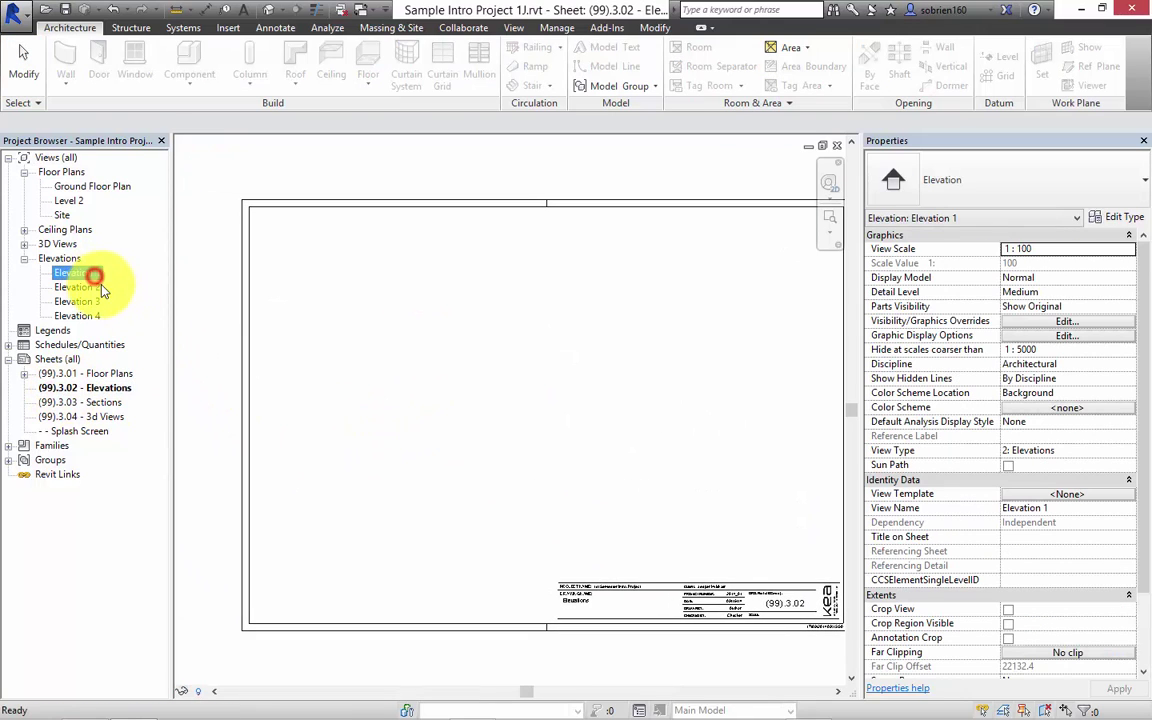
pyautogui.moveTo(80, 272); pyautogui.dragTo(432, 357)
pyautogui.click(474, 370)
pyautogui.scroll(-1, 481, 379)
pyautogui.scroll(-5, 505, 392)
pyautogui.scroll(5, 527, 391)
pyautogui.moveTo(490, 444); pyautogui.dragTo(478, 458, button='middle')
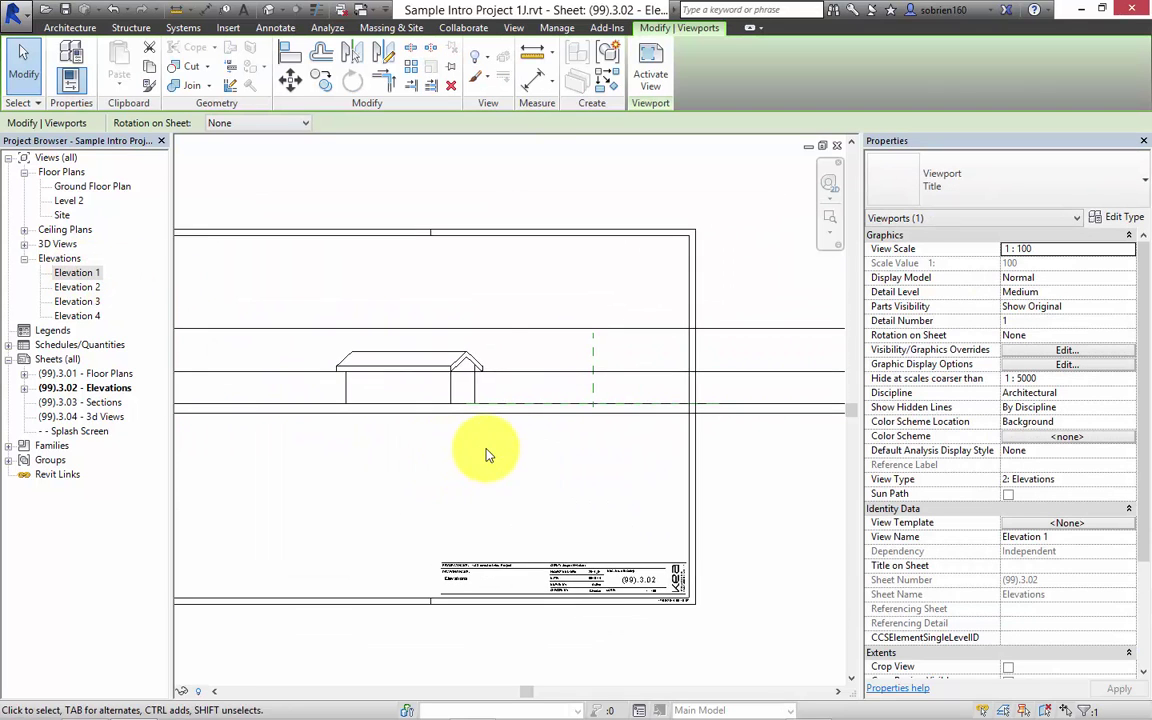
pyautogui.scroll(-3, 522, 458)
pyautogui.scroll(3, 476, 450)
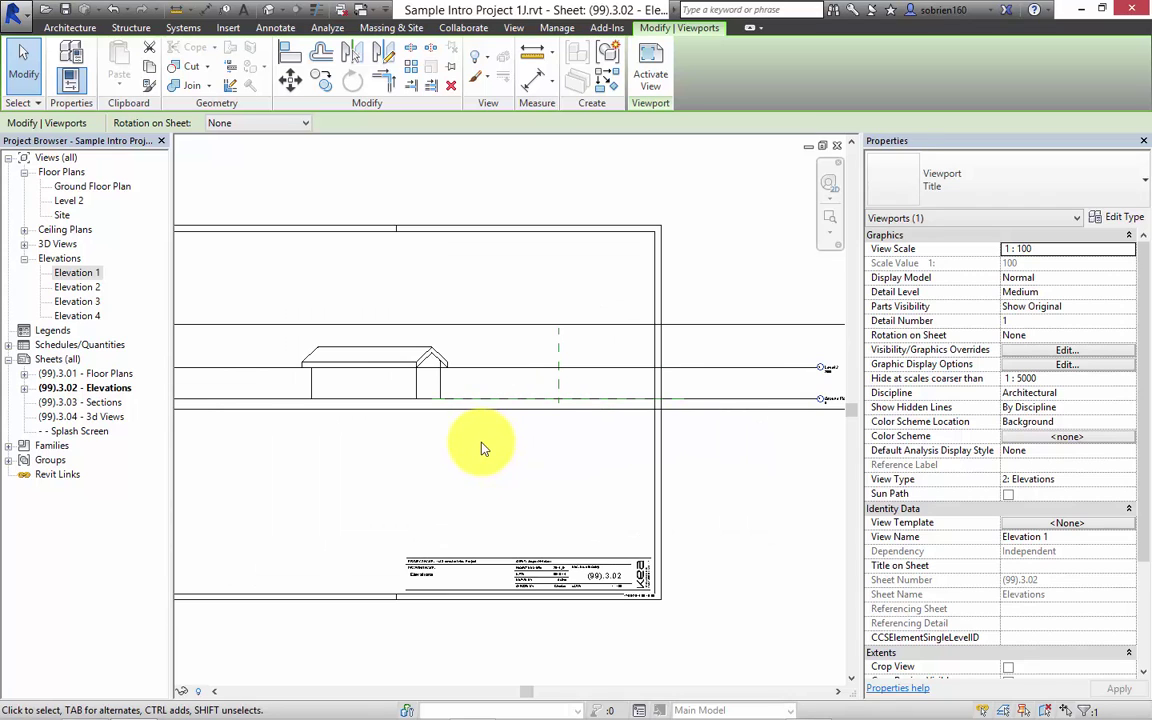
pyautogui.click(500, 420)
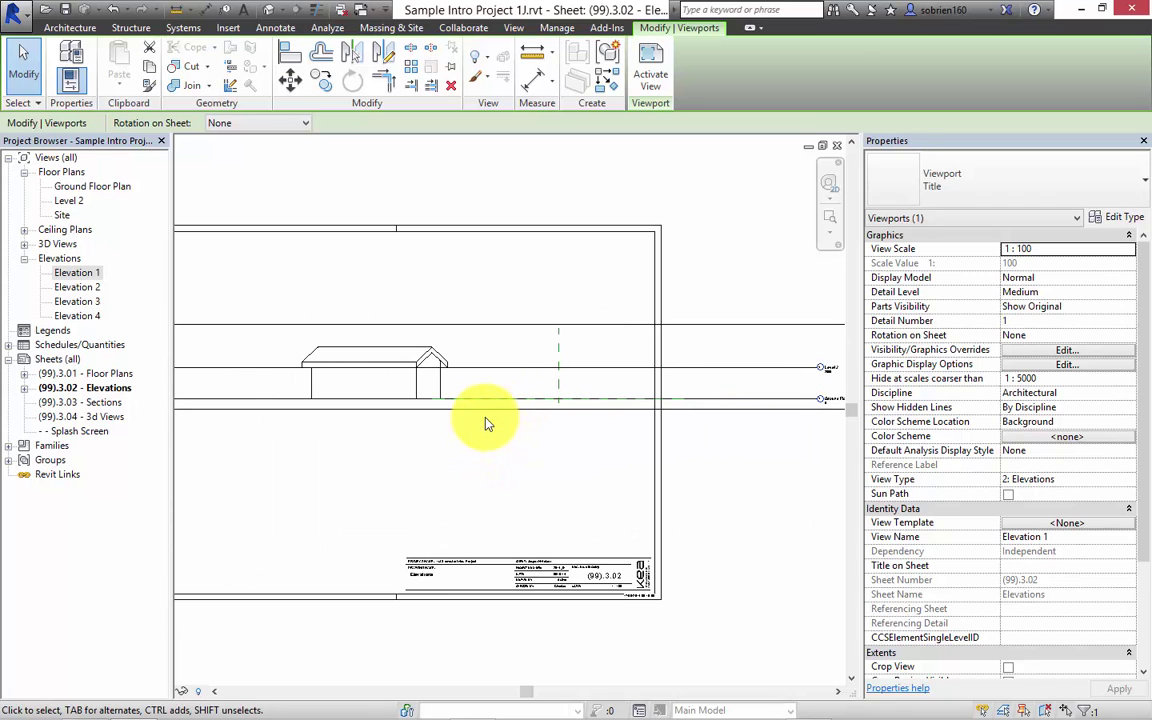
pyautogui.press('Delete')
# - Place the Elevation 3 view on the upper half of the Elevations sheet and check its extent against the sheet
pyautogui.moveTo(76, 301); pyautogui.dragTo(424, 347)
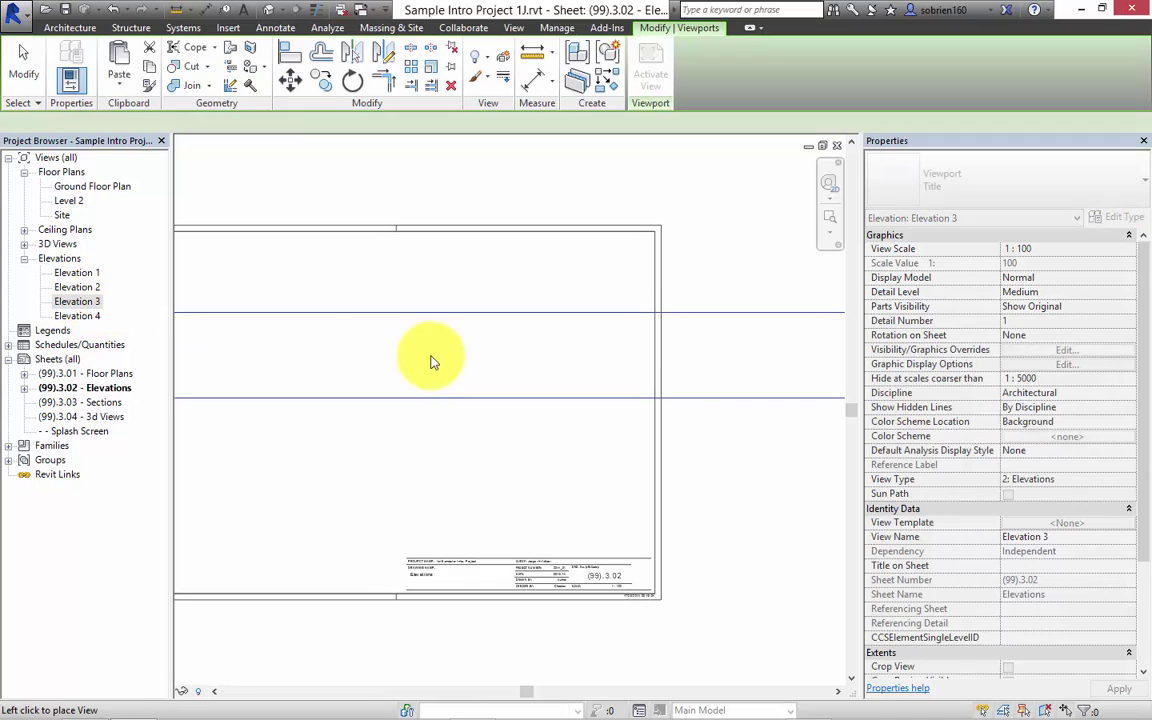
pyautogui.moveTo(496, 383); pyautogui.dragTo(621, 381, button='middle')
pyautogui.scroll(-2, 692, 399)
pyautogui.click(580, 374)
pyautogui.click(571, 449)
pyautogui.scroll(3, 548, 381)
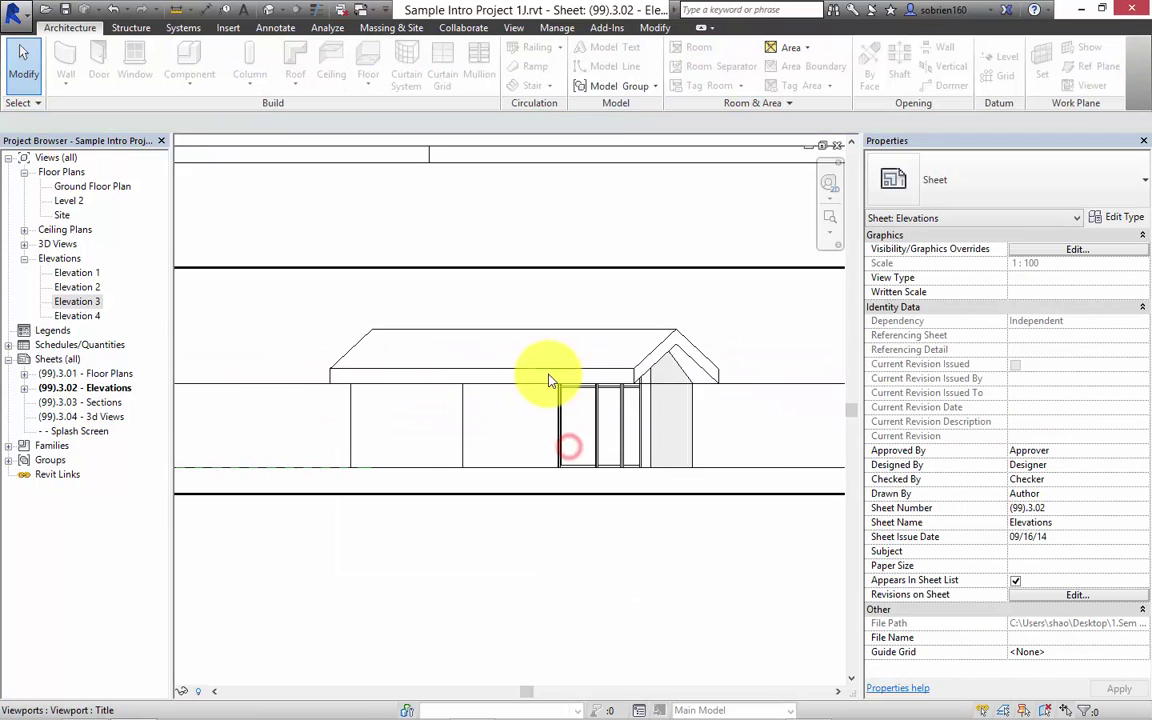
pyautogui.scroll(-8, 548, 381)
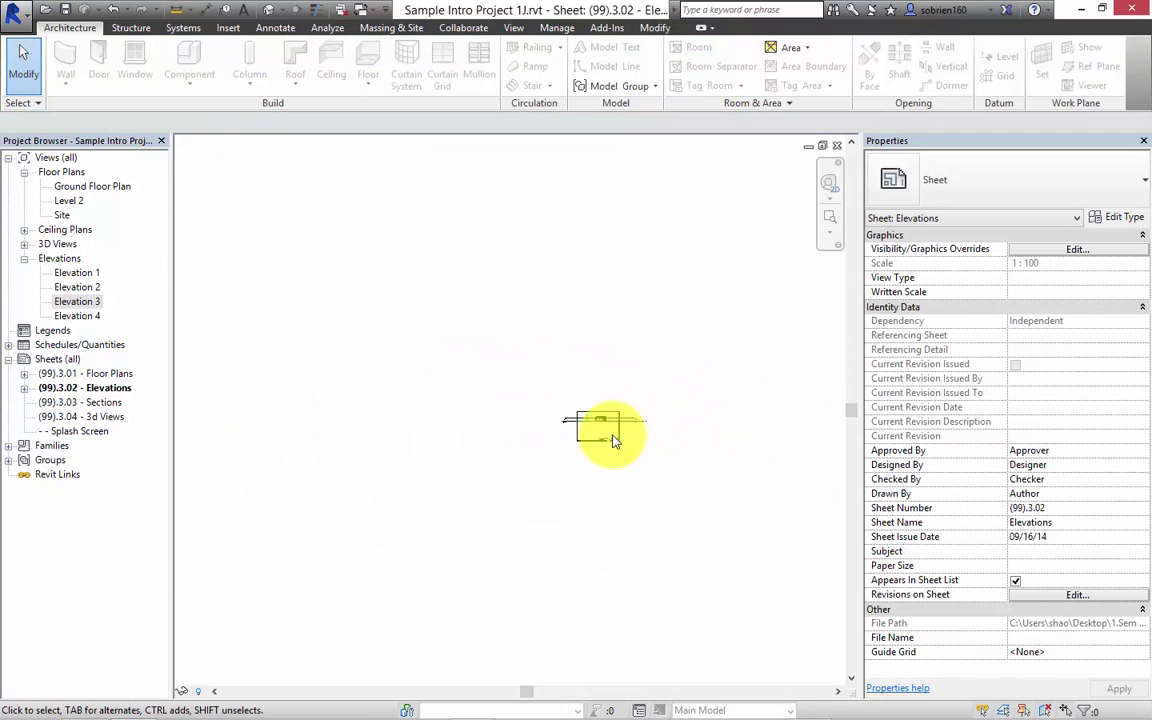
pyautogui.scroll(8, 613, 440)
pyautogui.scroll(-4, 607, 432)
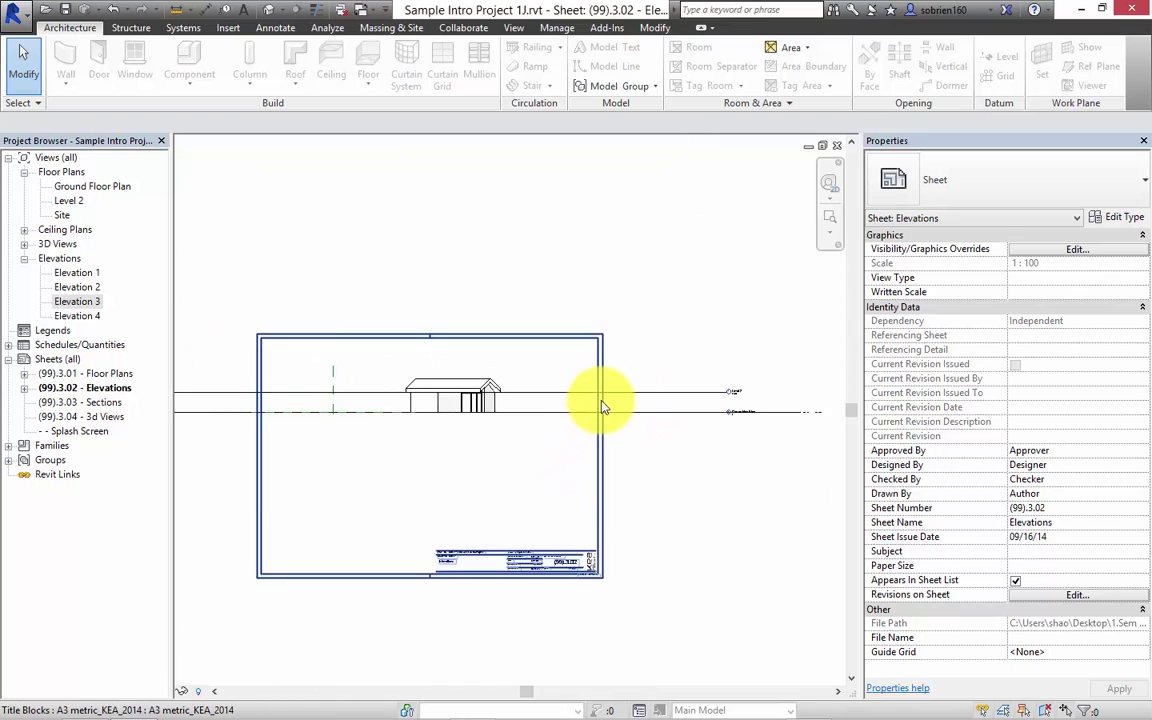
# - Activate the Elevation 3 viewport on the sheet and turn on Crop View and Crop Region Visible
pyautogui.click(554, 397)
pyautogui.rightClick(554, 398)
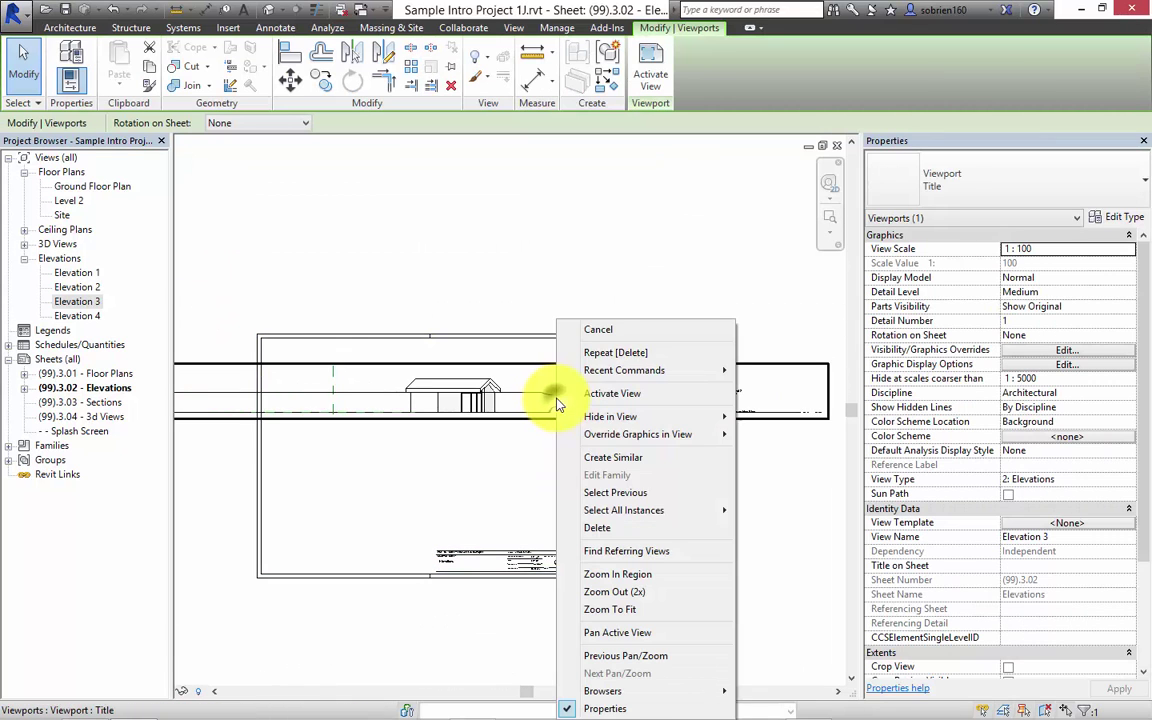
pyautogui.click(562, 392)
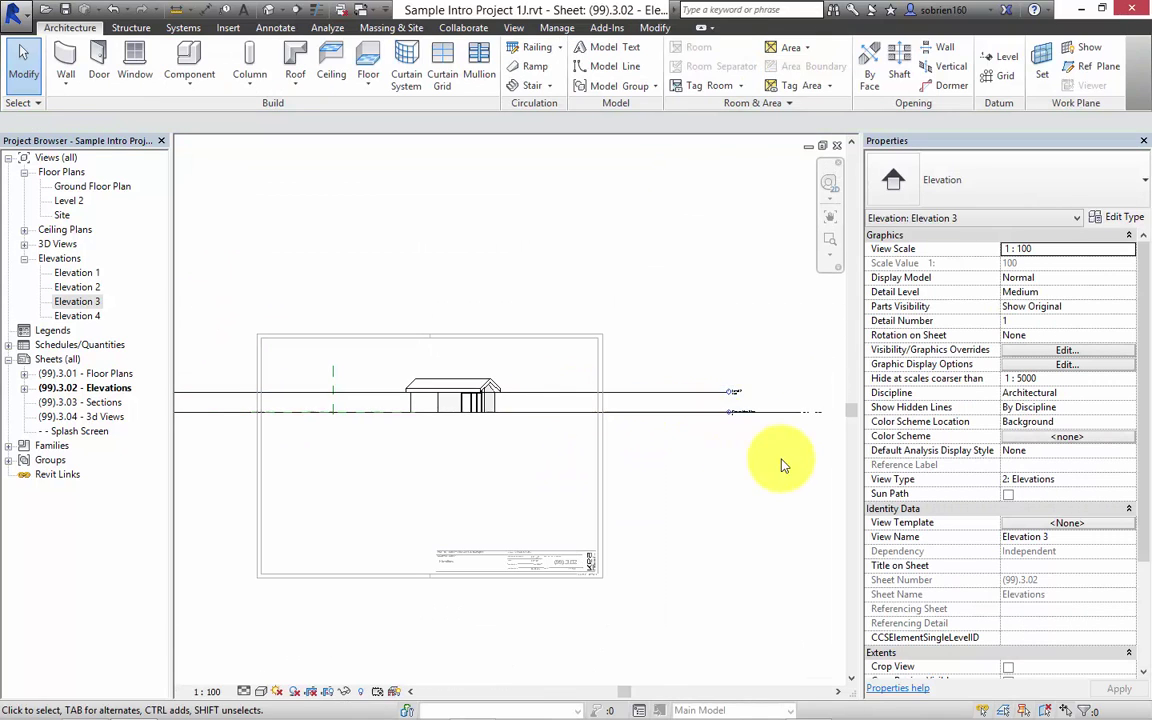
pyautogui.click(1141, 486)
pyautogui.moveTo(1146, 509); pyautogui.dragTo(1140, 600)
pyautogui.click(1008, 522)
pyautogui.click(1008, 537)
# - Pull in both sides of Elevation 3's crop region so it closely frames the building within the sheet
pyautogui.moveTo(761, 458); pyautogui.dragTo(569, 485, button='middle')
pyautogui.scroll(-1, 569, 485)
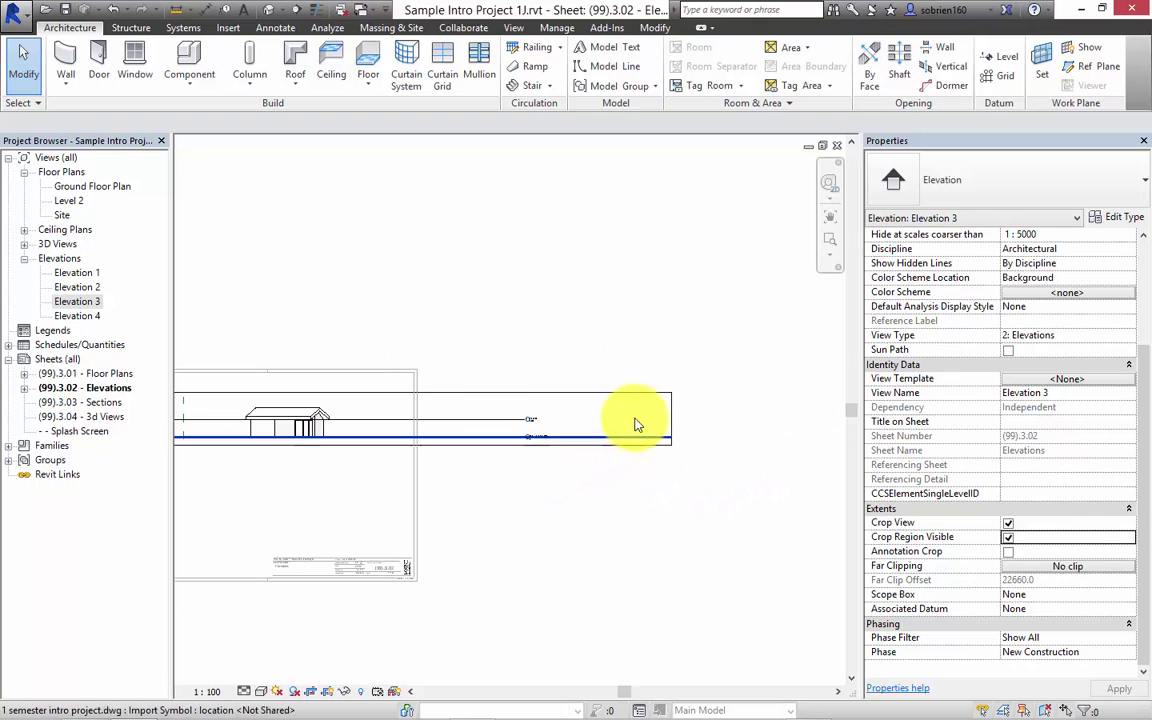
pyautogui.click(671, 418)
pyautogui.moveTo(671, 418); pyautogui.dragTo(378, 414)
pyautogui.moveTo(386, 516); pyautogui.dragTo(691, 551, button='middle')
pyautogui.moveTo(256, 455); pyautogui.dragTo(534, 455)
pyautogui.moveTo(690, 460); pyautogui.dragTo(654, 455)
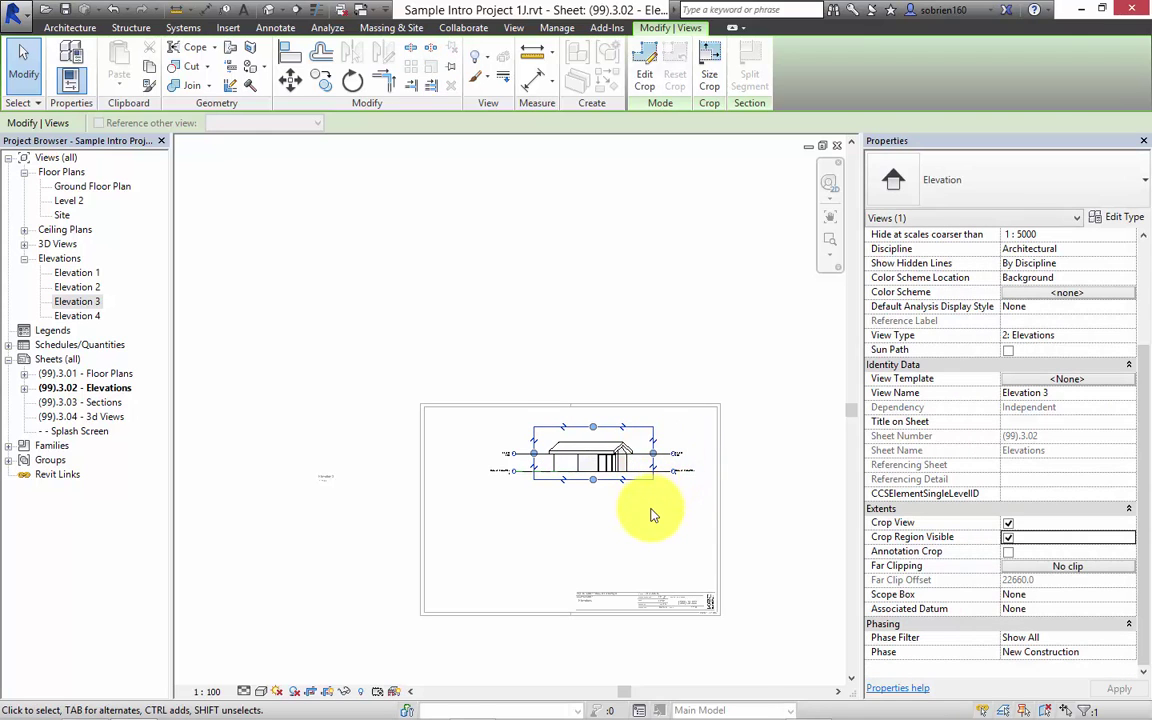
pyautogui.click(648, 514)
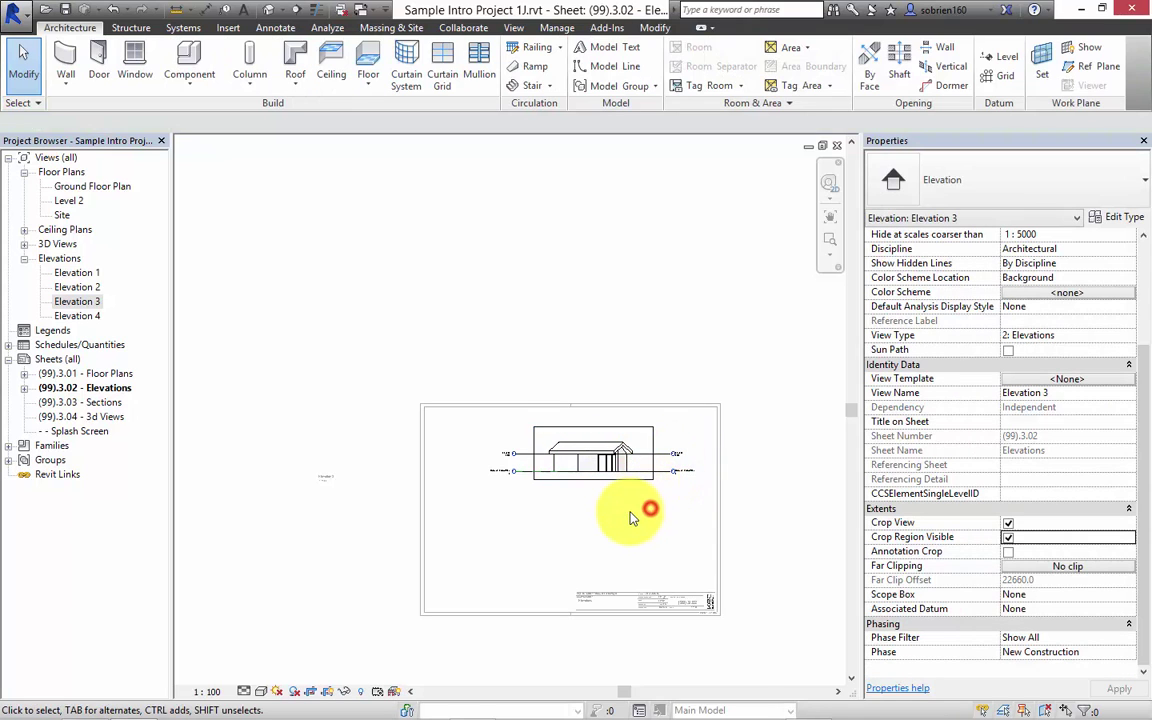
# - Hide the crop region of Elevation 3 and deactivate the view to return to the sheet
pyautogui.click(1008, 538)
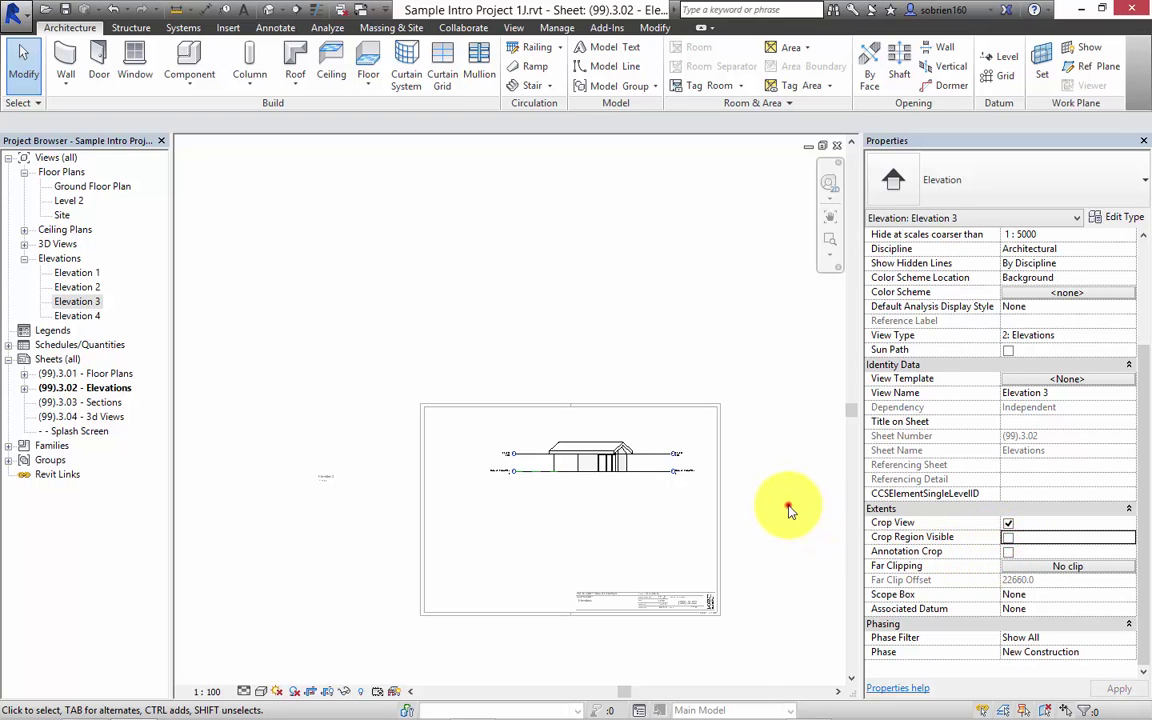
pyautogui.rightClick(620, 458)
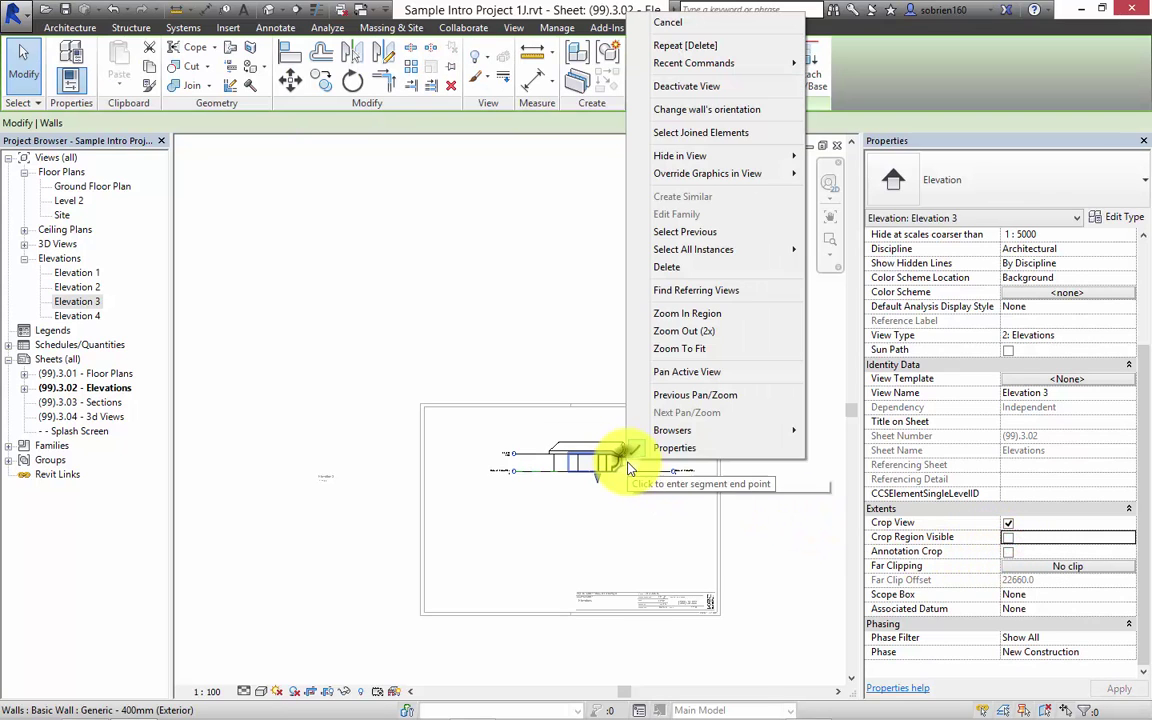
pyautogui.click(710, 88)
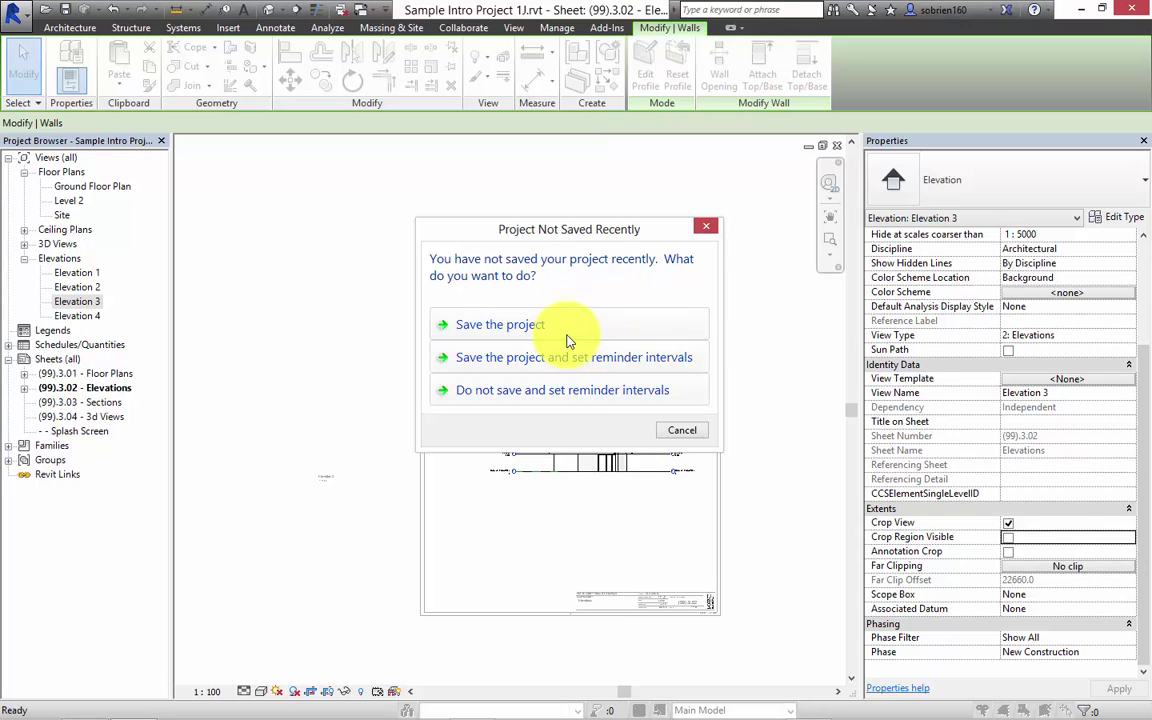
# - Save the project, and move Elevation 3's view title onto the sheet, just below the right end of the elevation
pyautogui.click(562, 330)
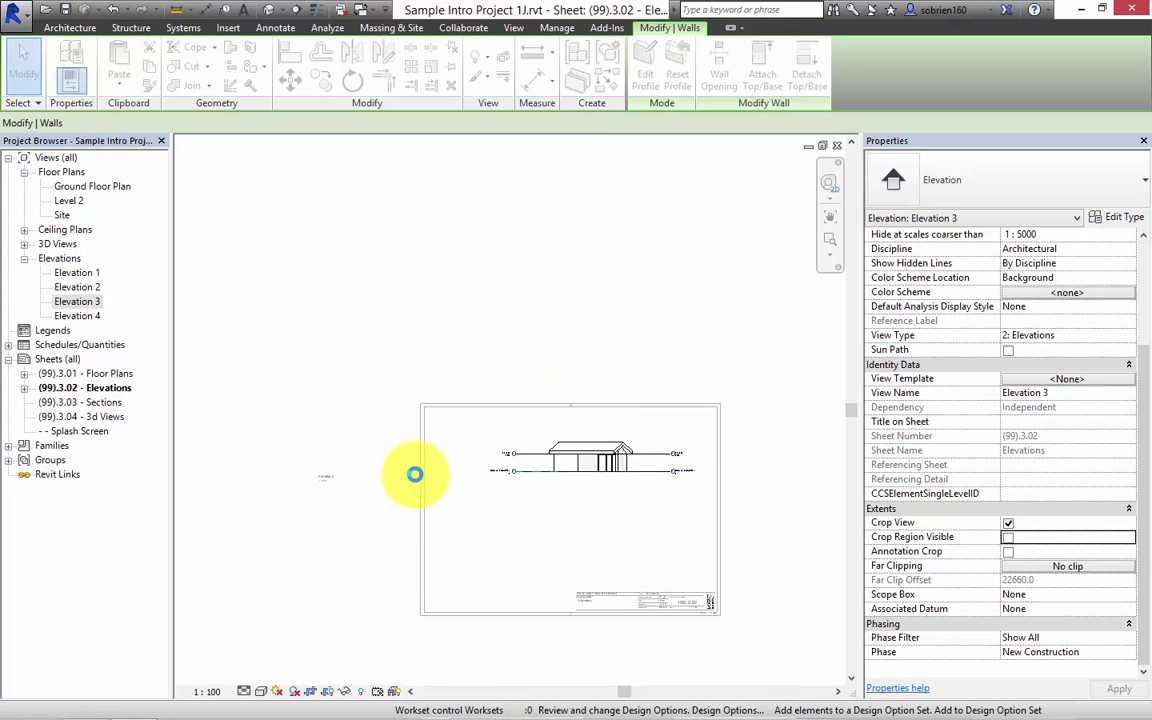
pyautogui.click(485, 508)
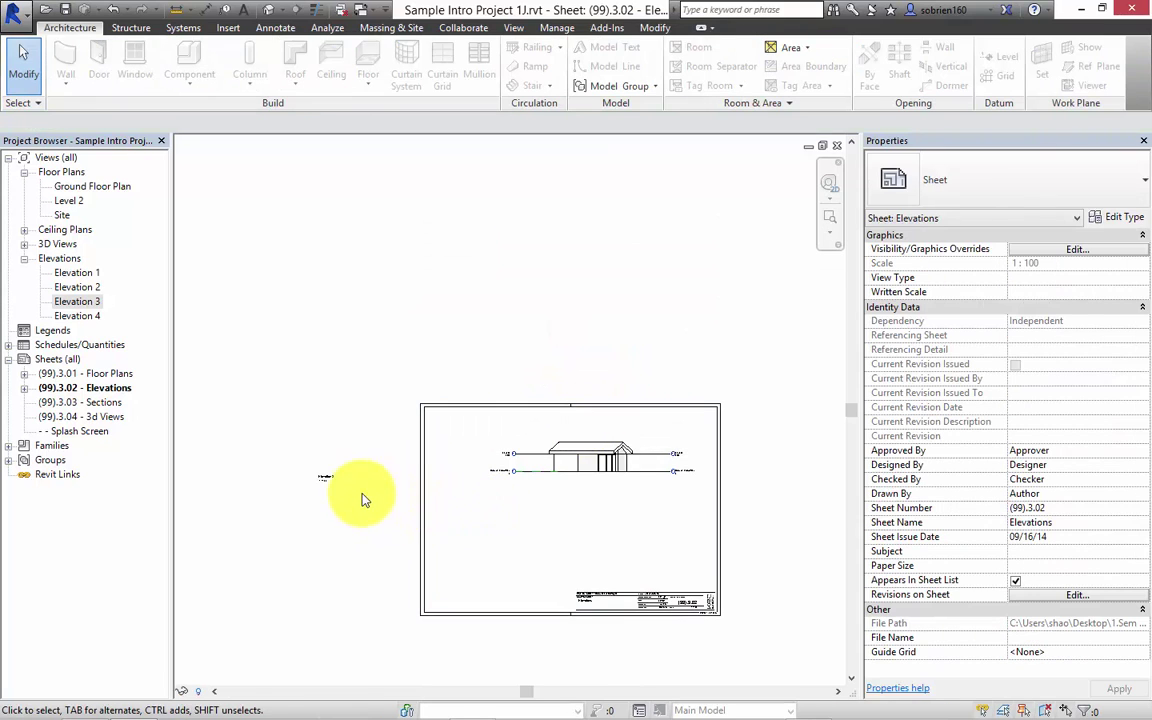
pyautogui.scroll(5, 345, 487)
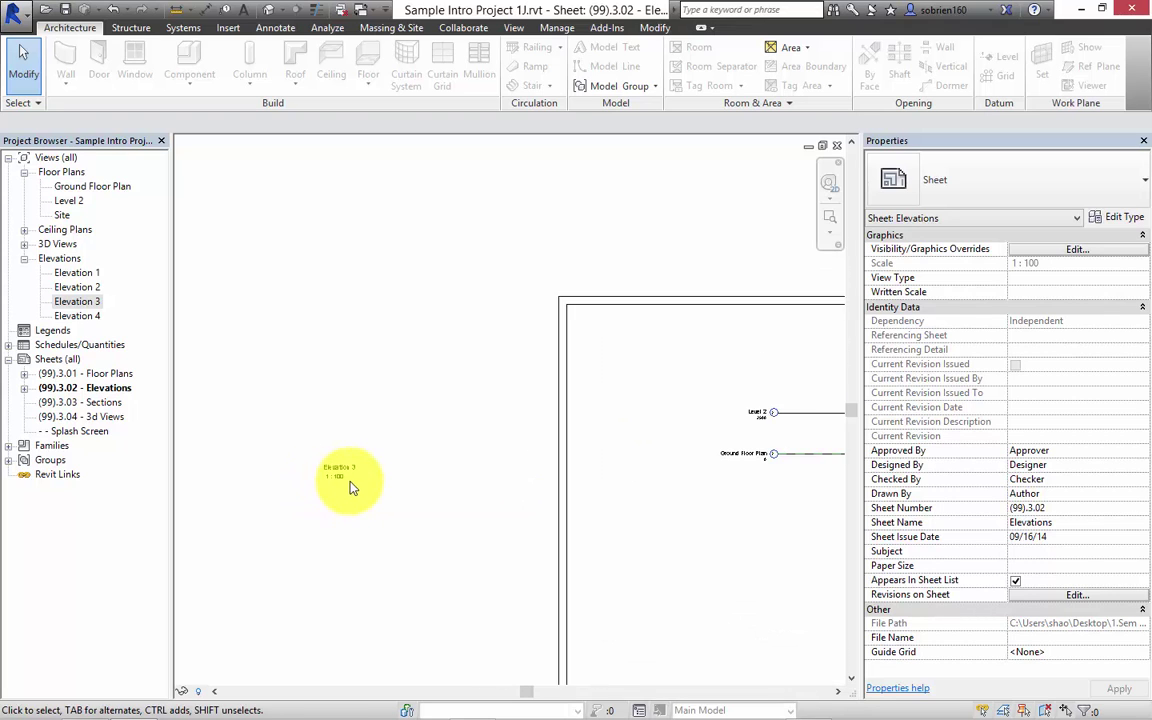
pyautogui.scroll(-5, 352, 487)
pyautogui.moveTo(419, 527); pyautogui.dragTo(258, 453, button='middle')
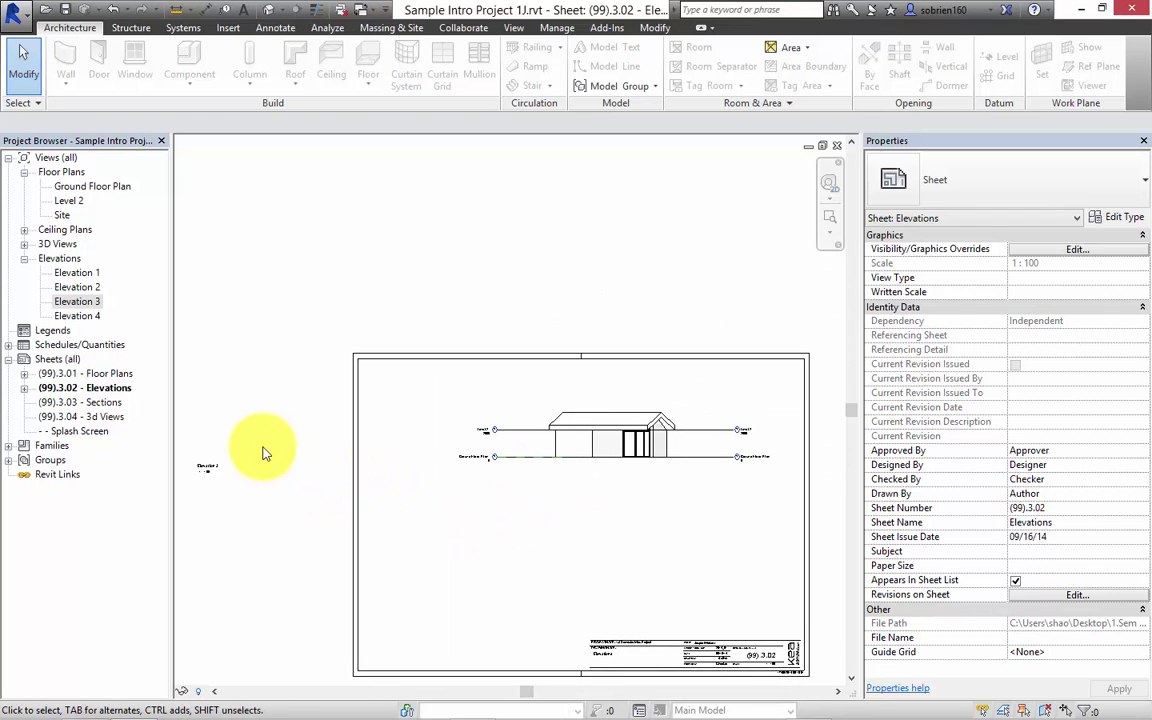
pyautogui.click(212, 465)
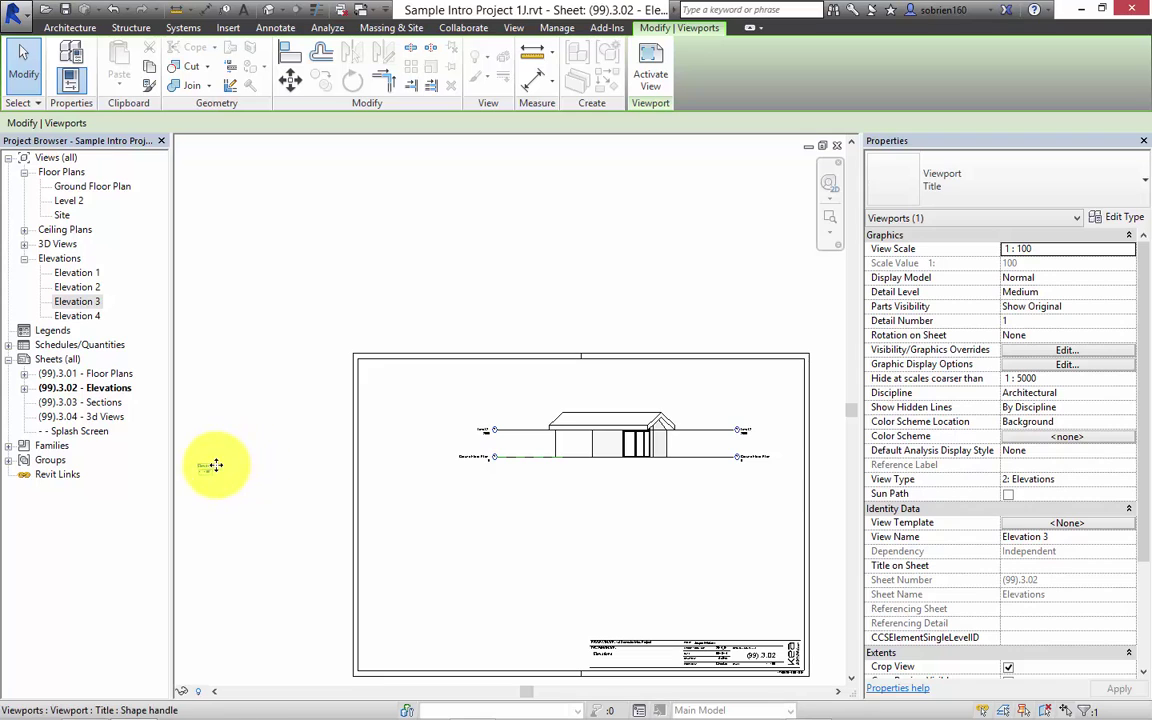
pyautogui.moveTo(215, 465); pyautogui.dragTo(715, 507)
pyautogui.click(715, 507)
pyautogui.scroll(4, 728, 489)
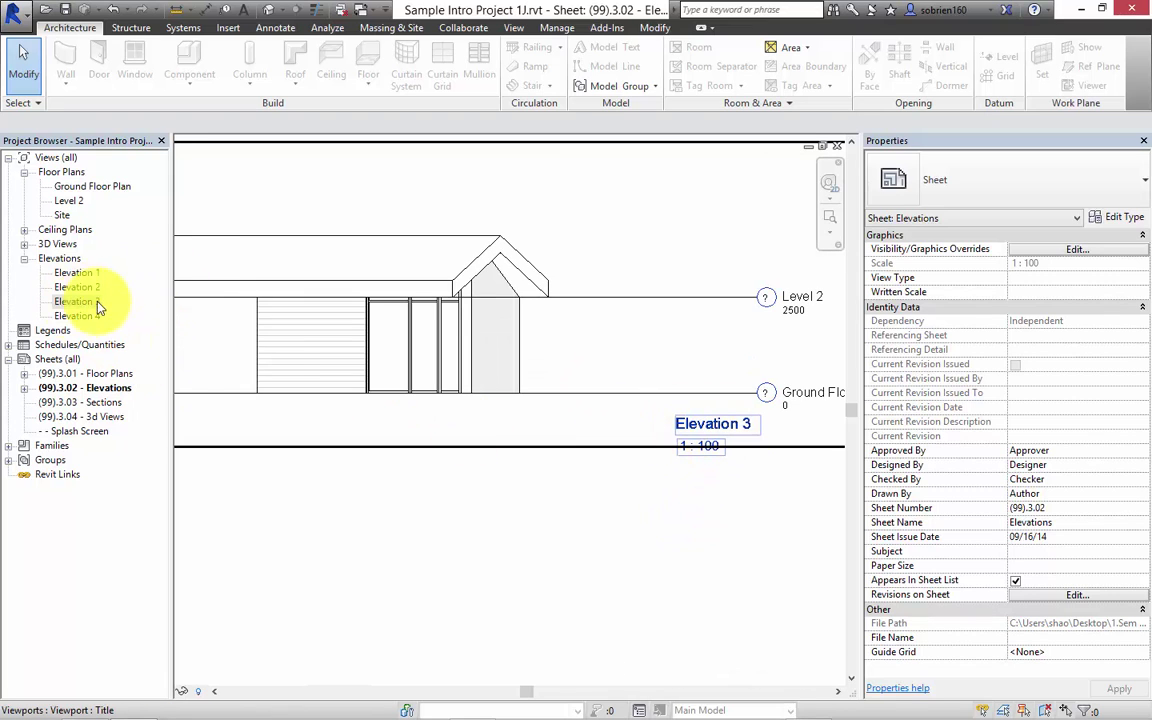
# - Activate the Elevation 3 viewport, set its visual style to Shaded with shadows on, and deactivate the view
pyautogui.scroll(-3, 560, 456)
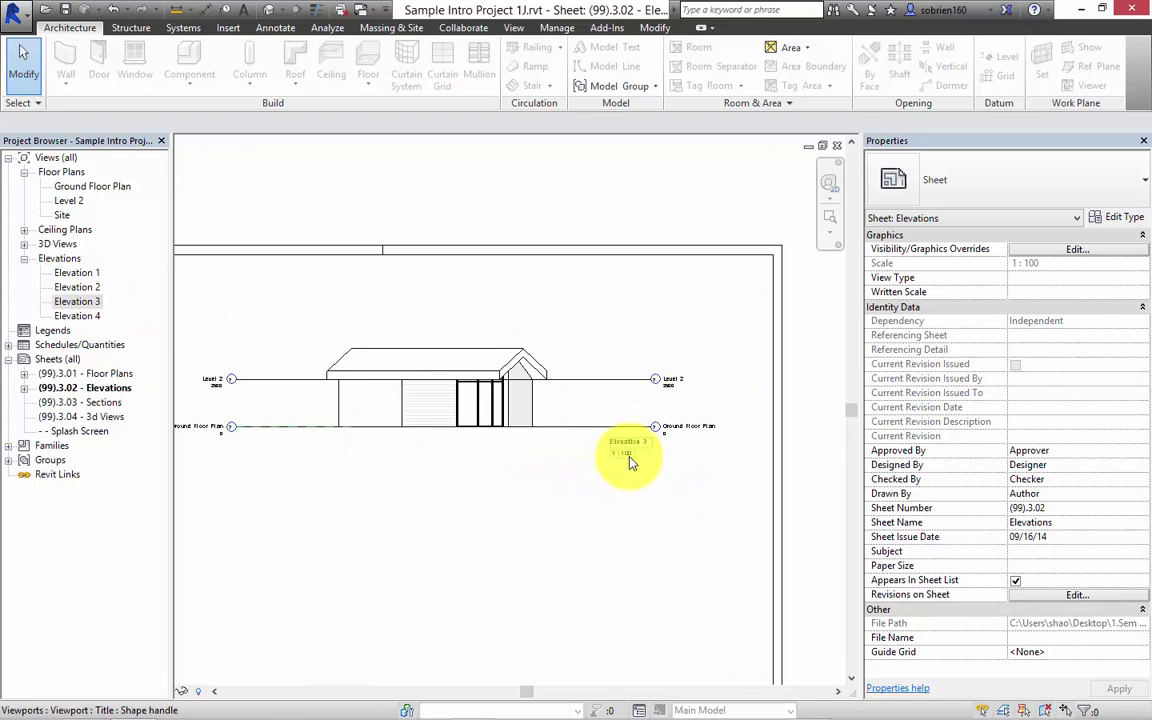
pyautogui.moveTo(622, 462); pyautogui.dragTo(628, 387, button='middle')
pyautogui.rightClick(628, 387)
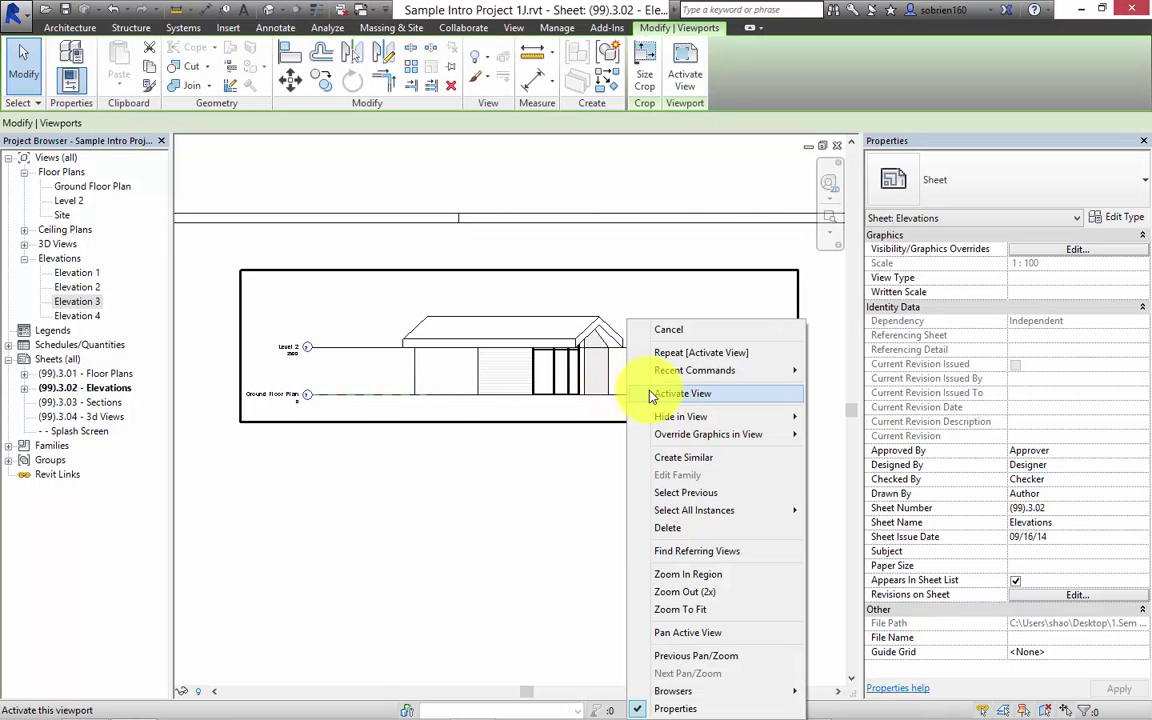
pyautogui.click(652, 396)
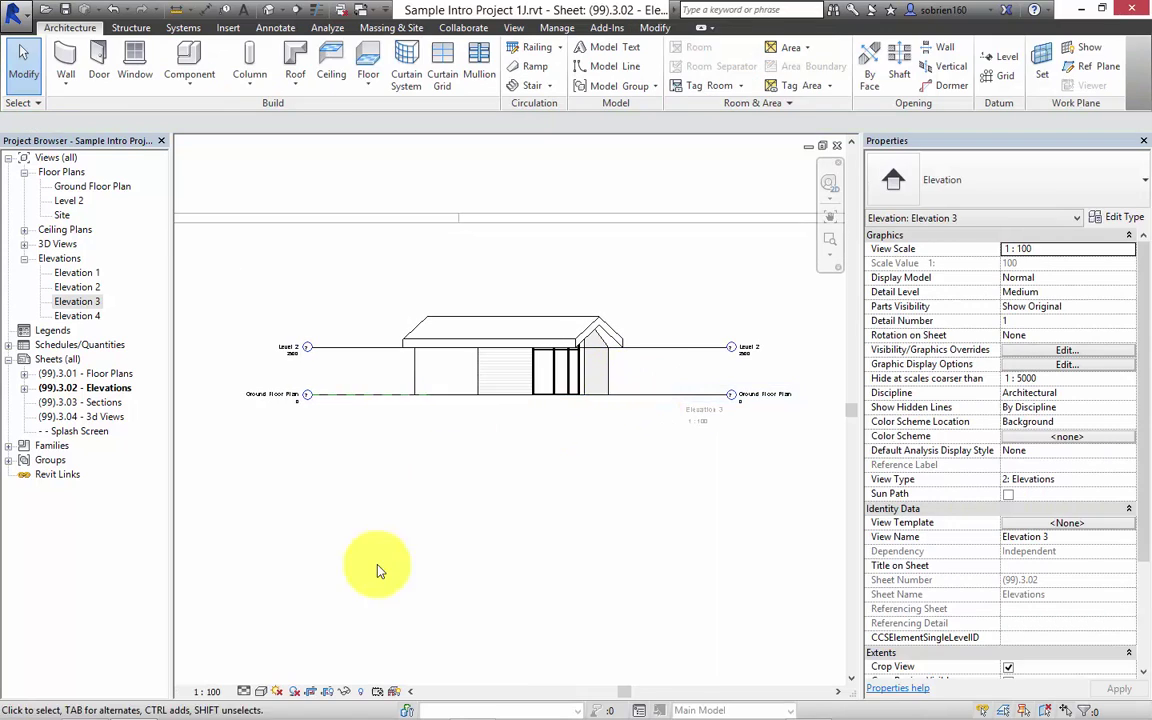
pyautogui.click(257, 692)
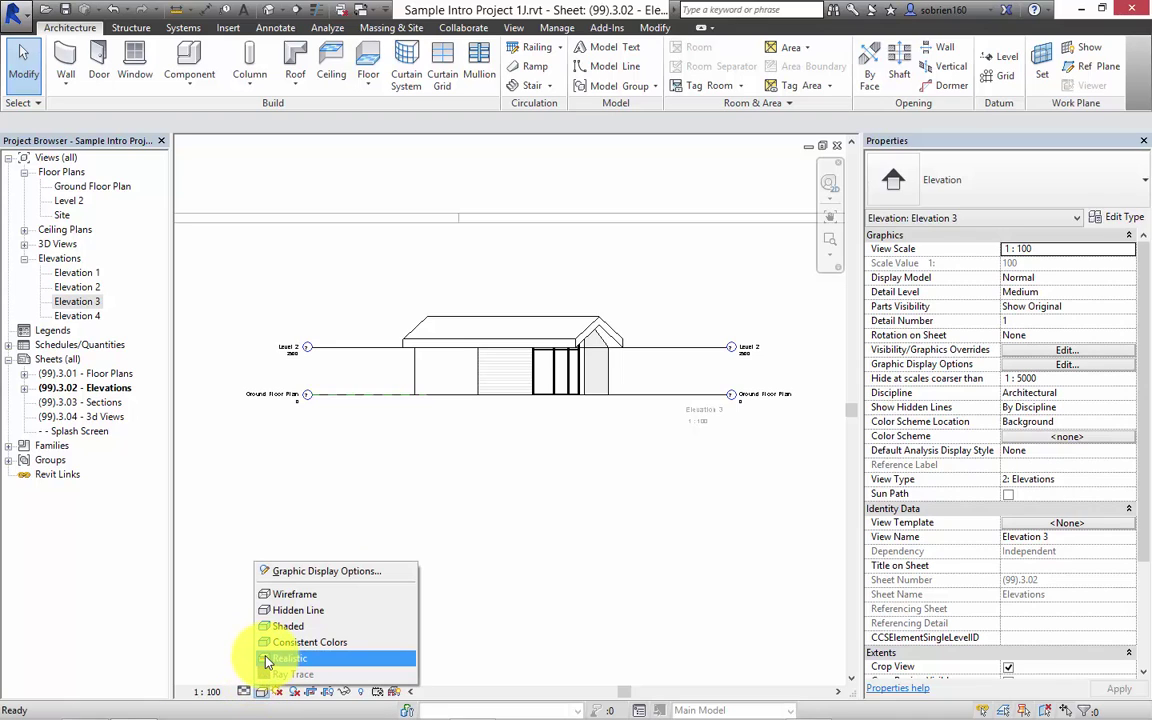
pyautogui.click(272, 626)
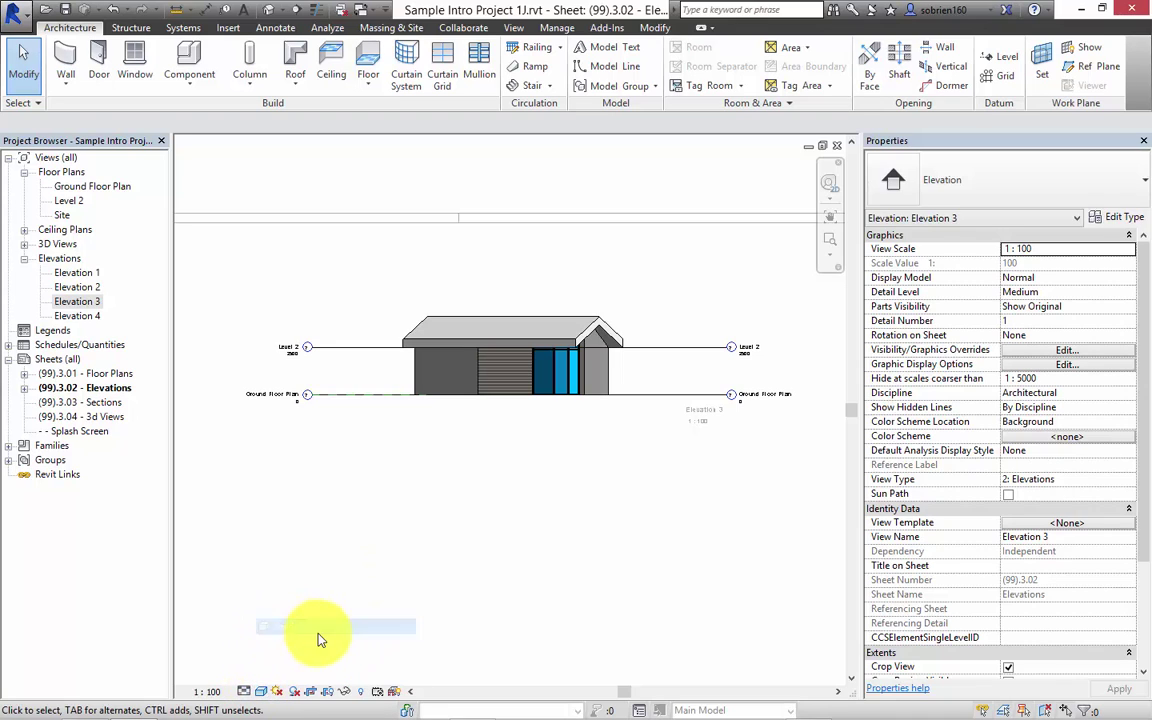
pyautogui.click(294, 690)
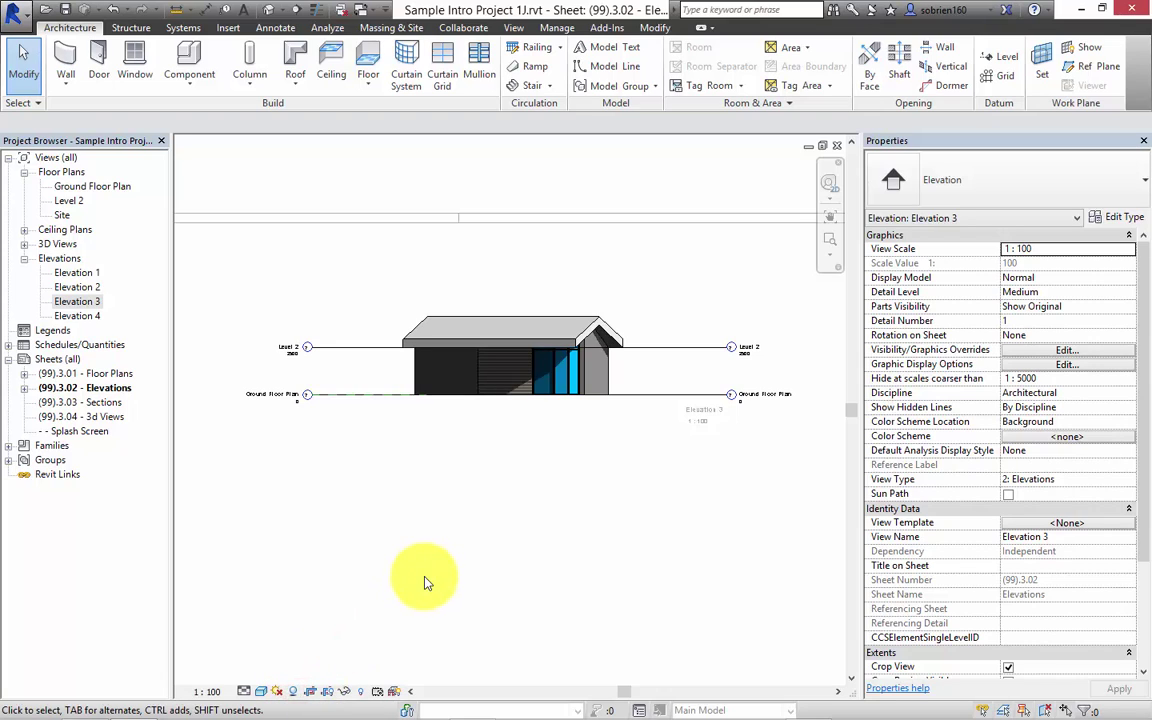
pyautogui.rightClick(650, 463)
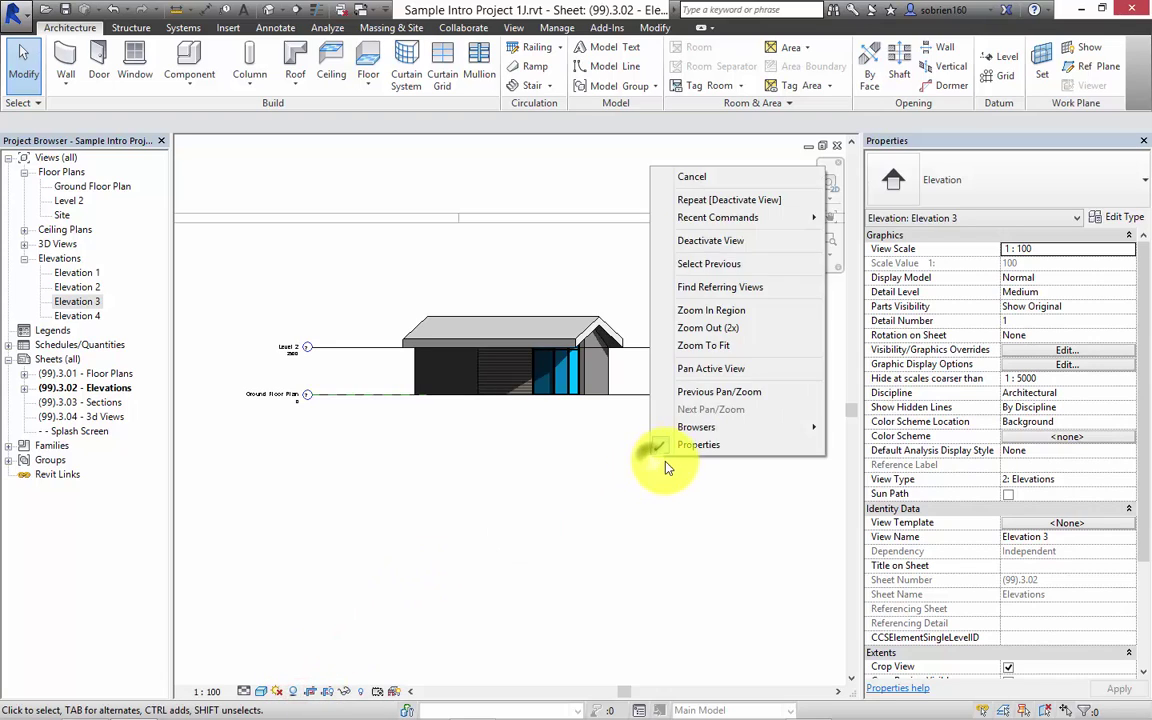
pyautogui.click(700, 243)
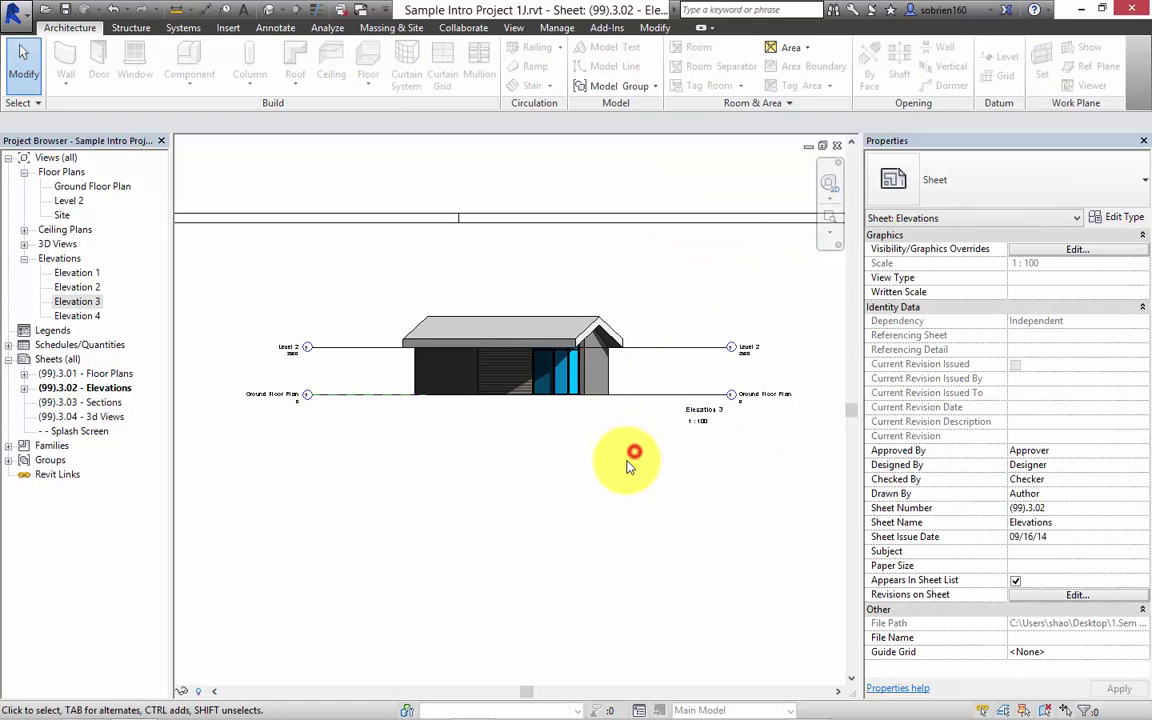
# - Move the Elevation 3 viewport to the lower half of the Elevations sheet, above the title block
pyautogui.scroll(-3, 632, 450)
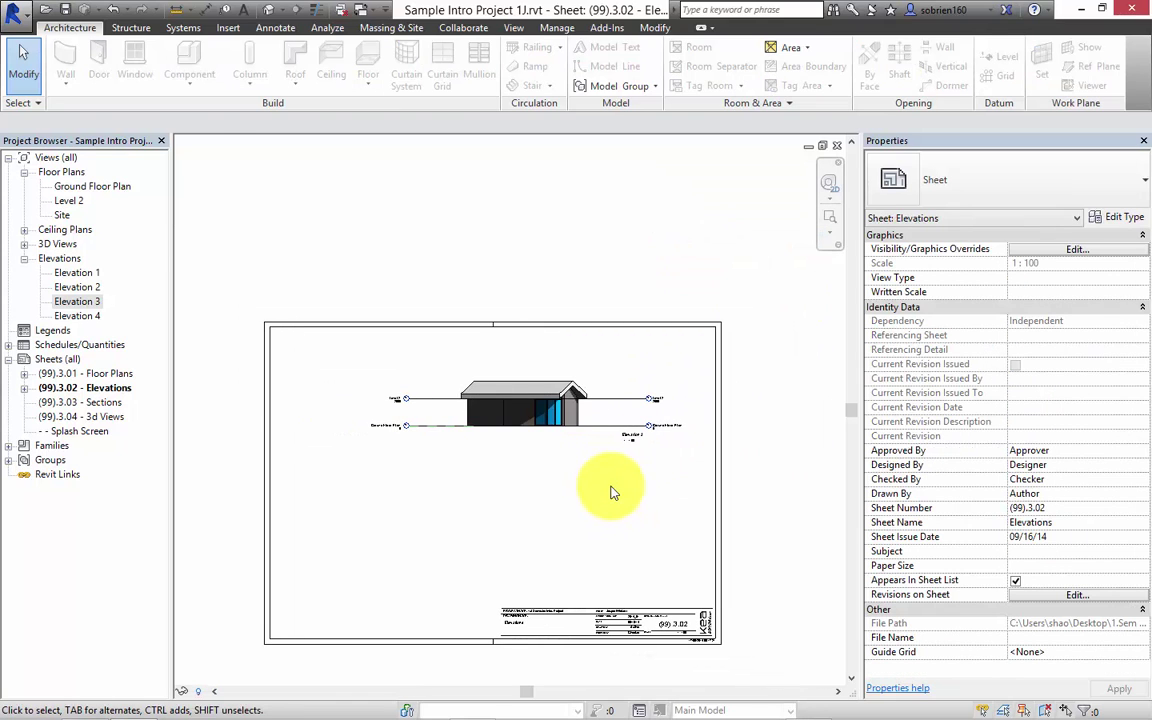
pyautogui.click(545, 420)
pyautogui.moveTo(511, 467); pyautogui.dragTo(515, 600)
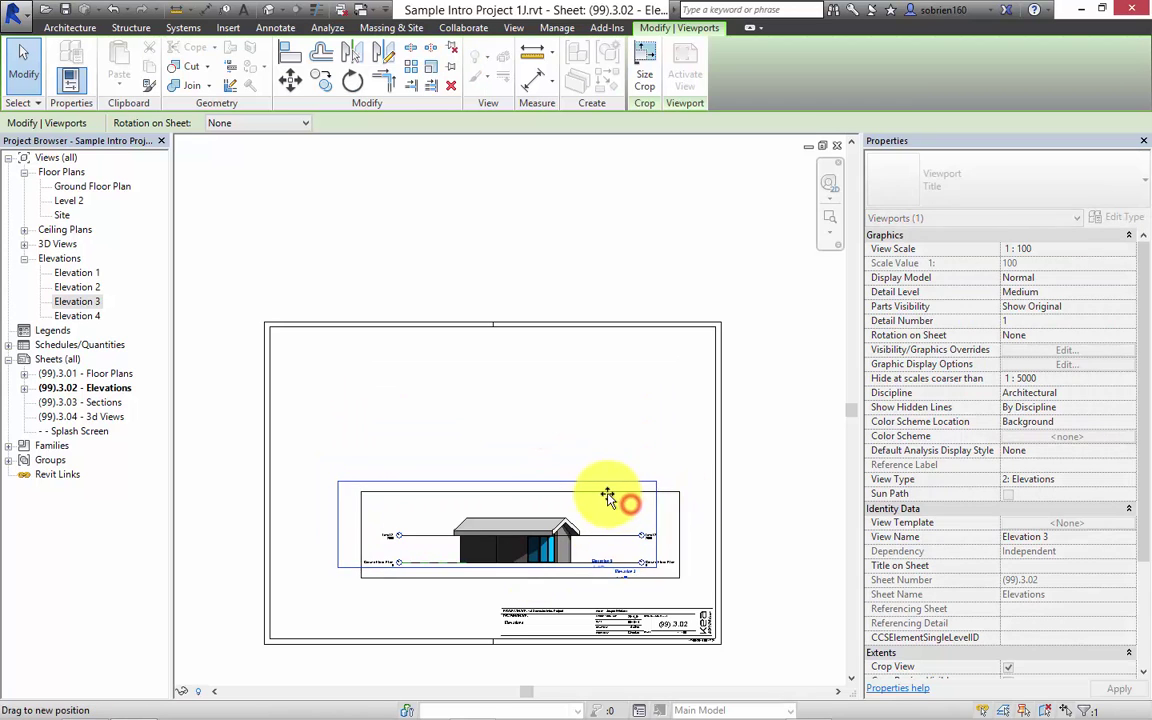
pyautogui.click(735, 503)
pyautogui.moveTo(735, 506); pyautogui.dragTo(778, 485, button='middle')
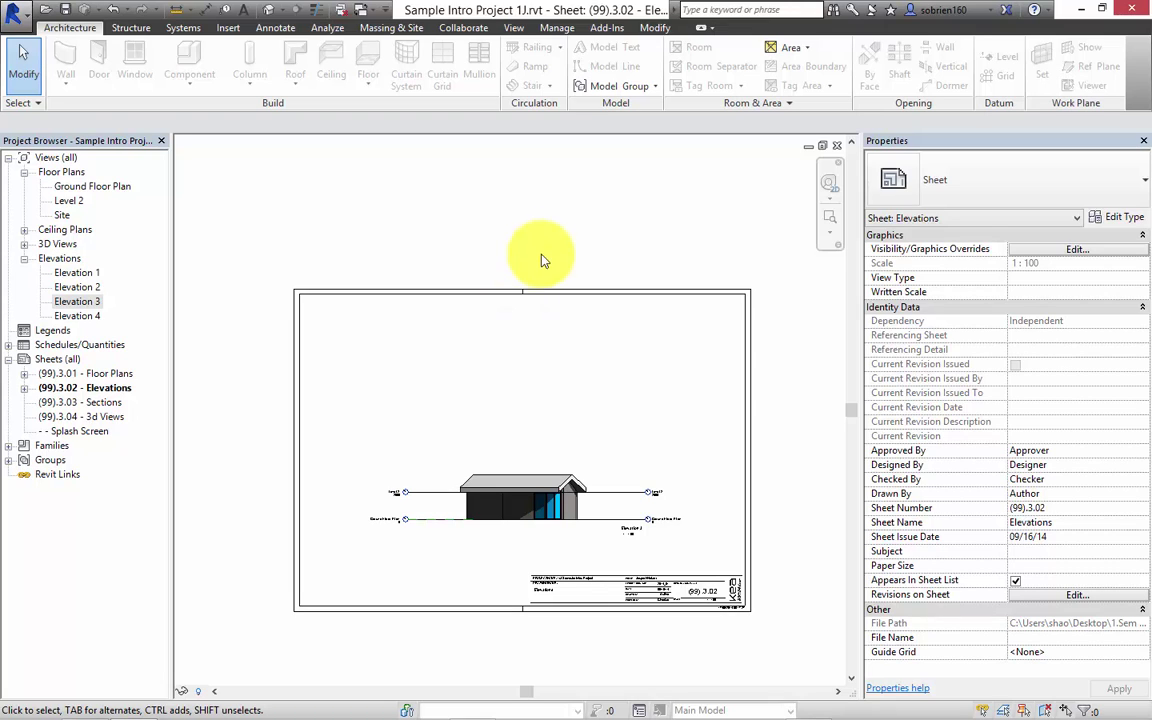
pyautogui.moveTo(540, 357); pyautogui.dragTo(541, 332, button='middle')
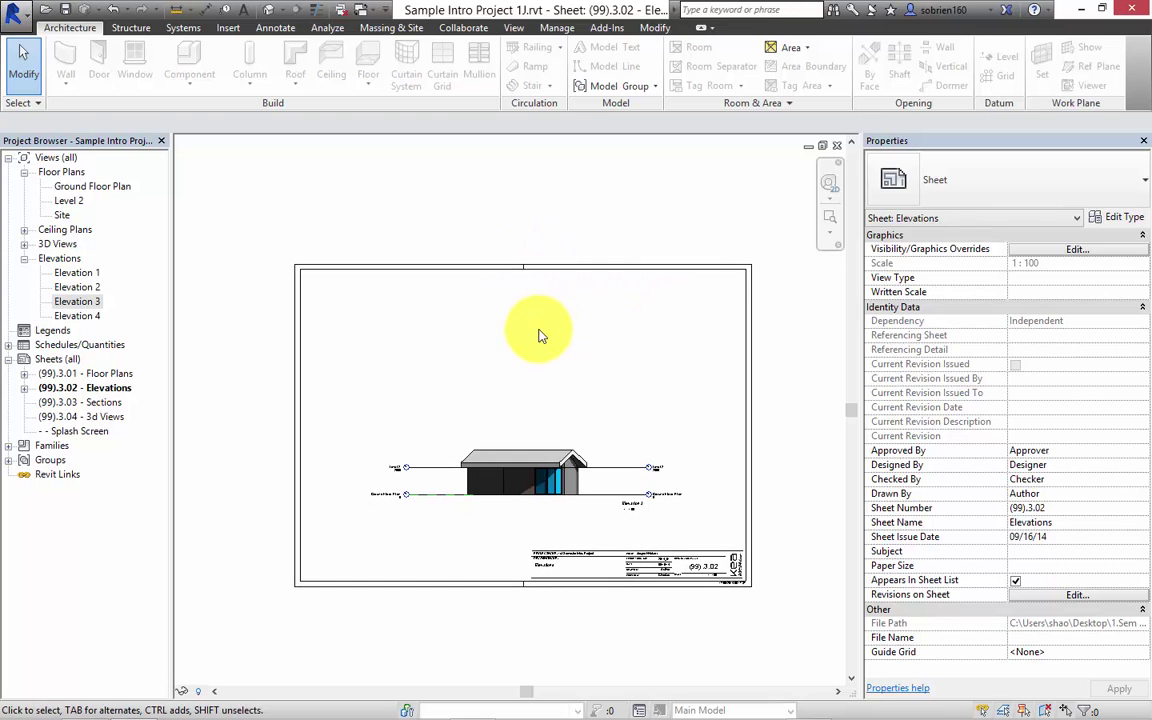
# - Start printing from the project and choose Adobe PDF as the printer
pyautogui.click(20, 14)
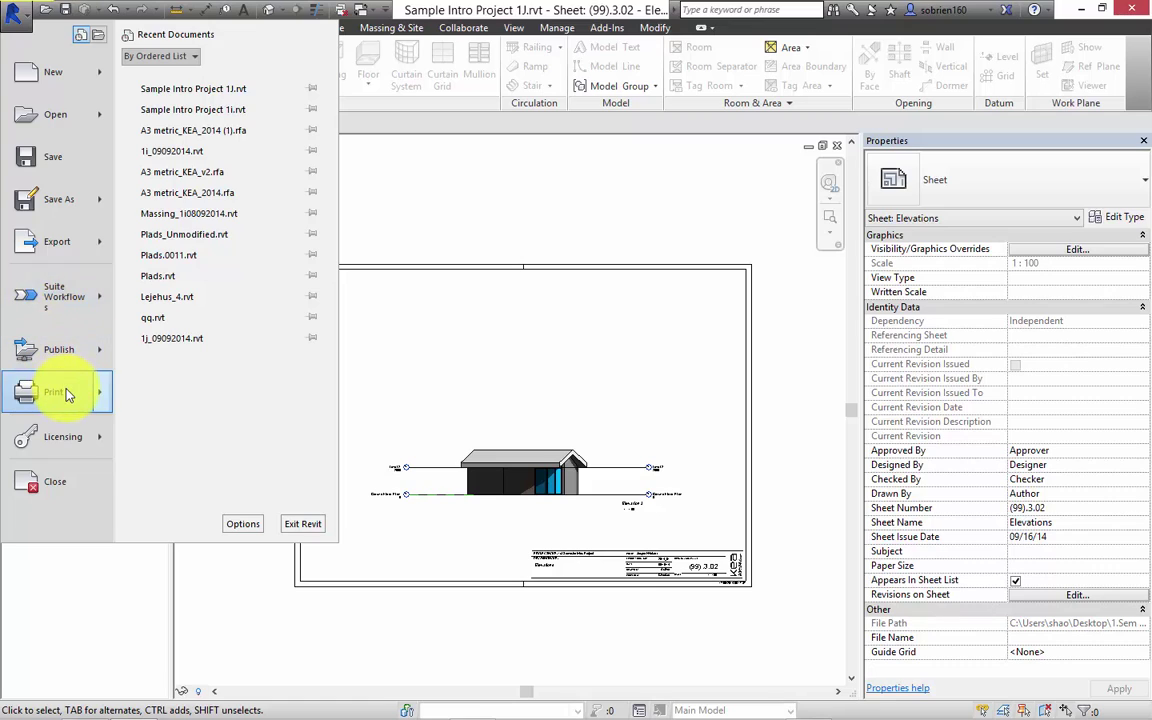
pyautogui.moveTo(68, 395)
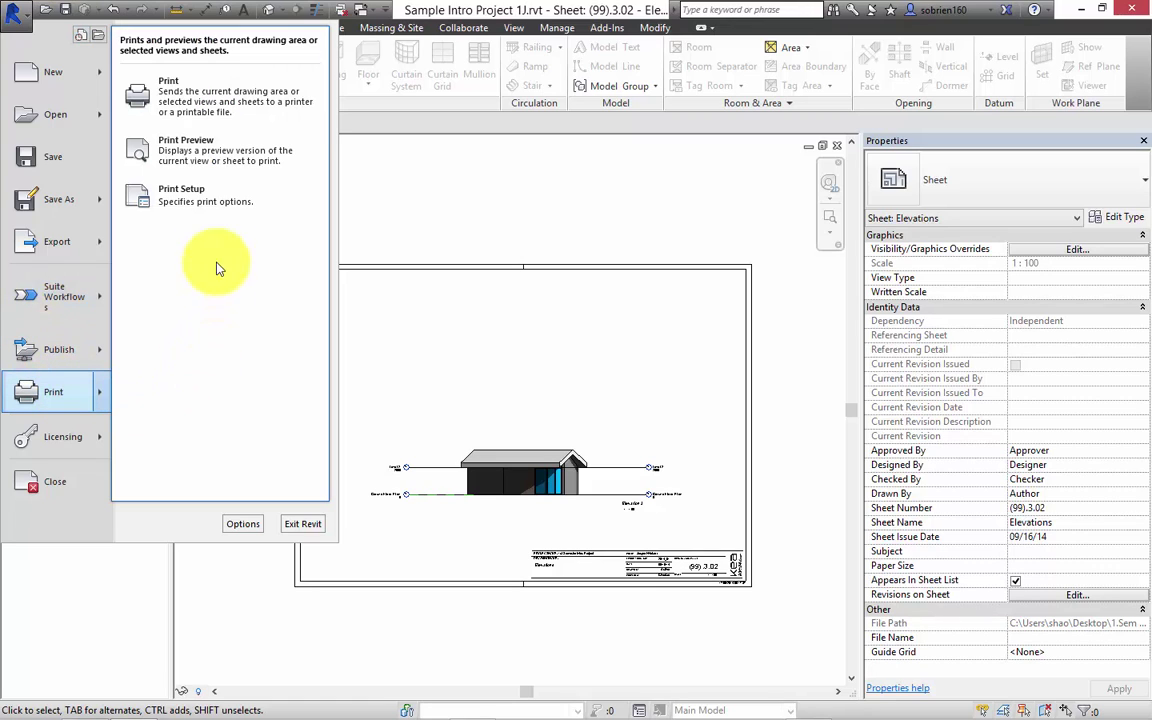
pyautogui.click(235, 120)
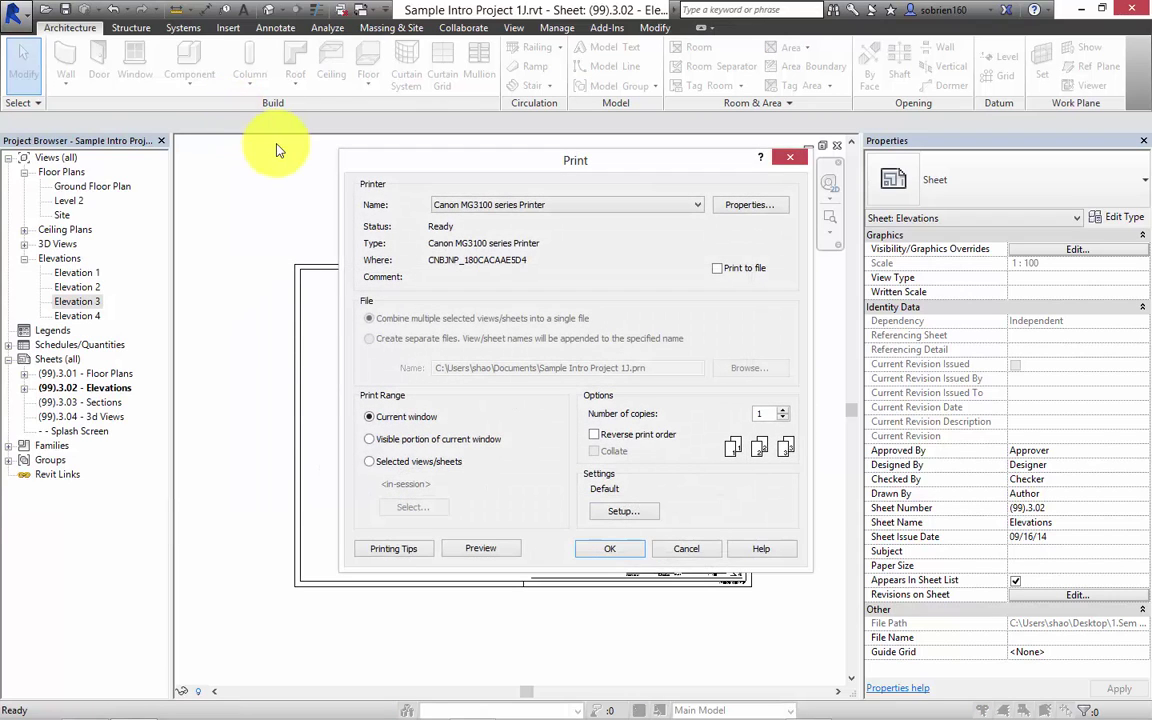
pyautogui.click(445, 205)
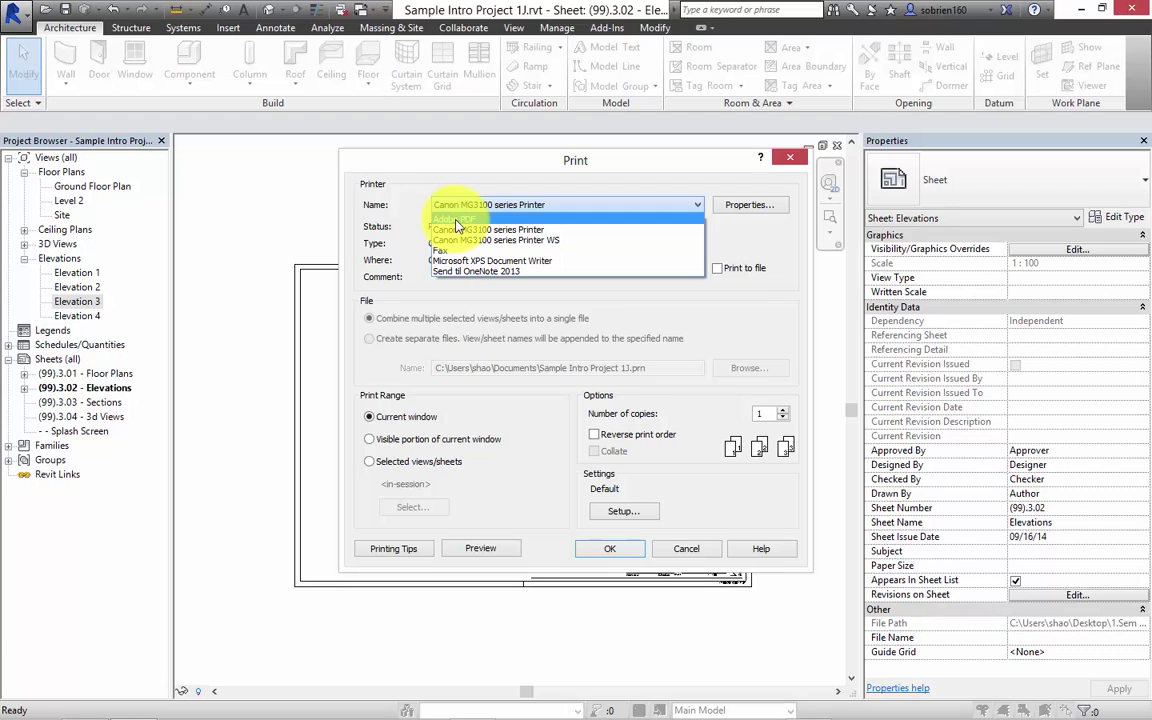
pyautogui.click(456, 221)
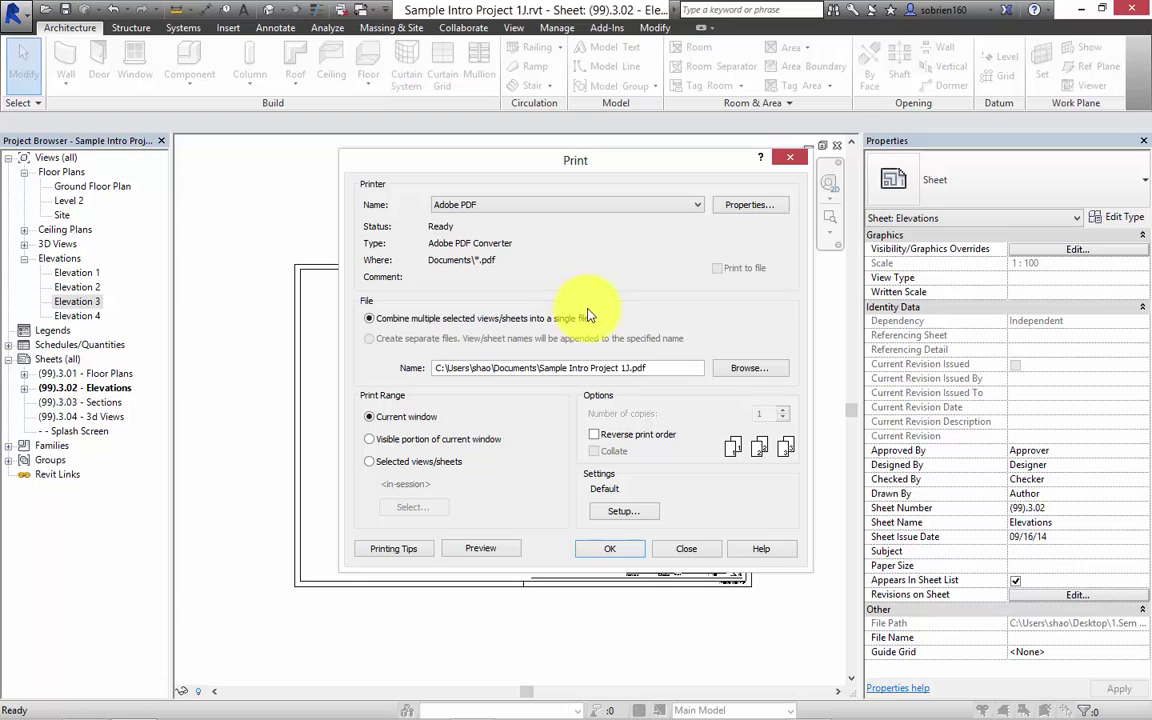
# - Configure the print setup for A3 landscape paper, offset from corner at the printer limit, at 100% zoom
pyautogui.click(620, 513)
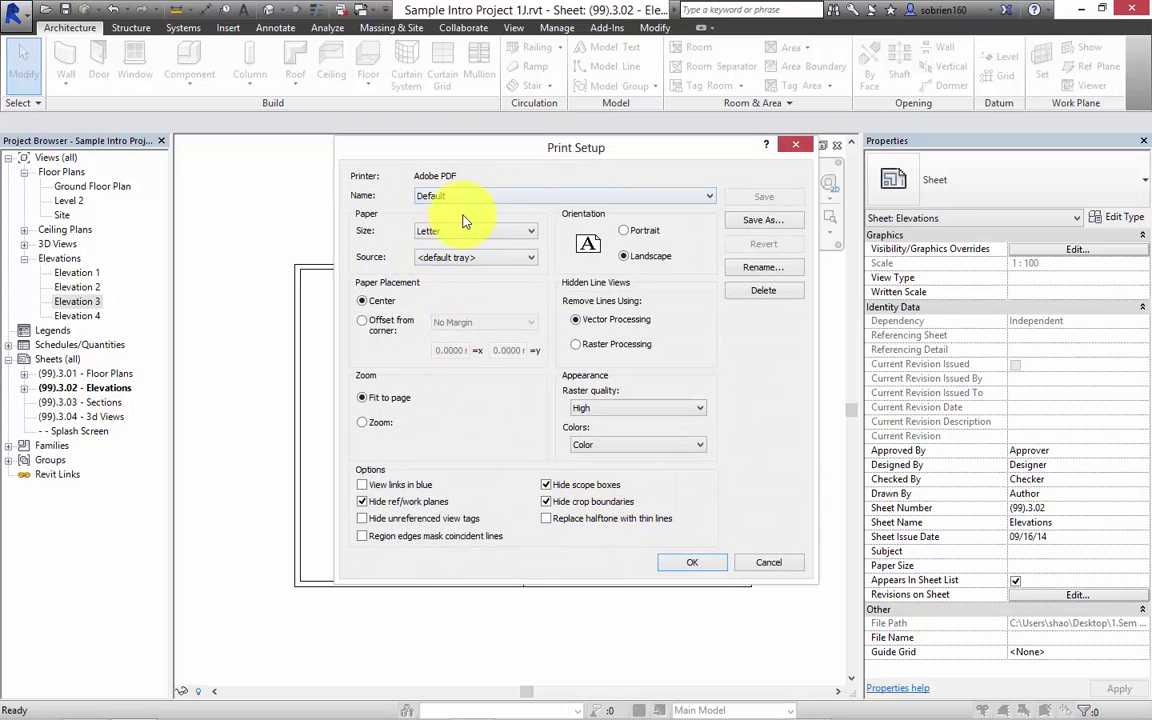
pyautogui.click(530, 231)
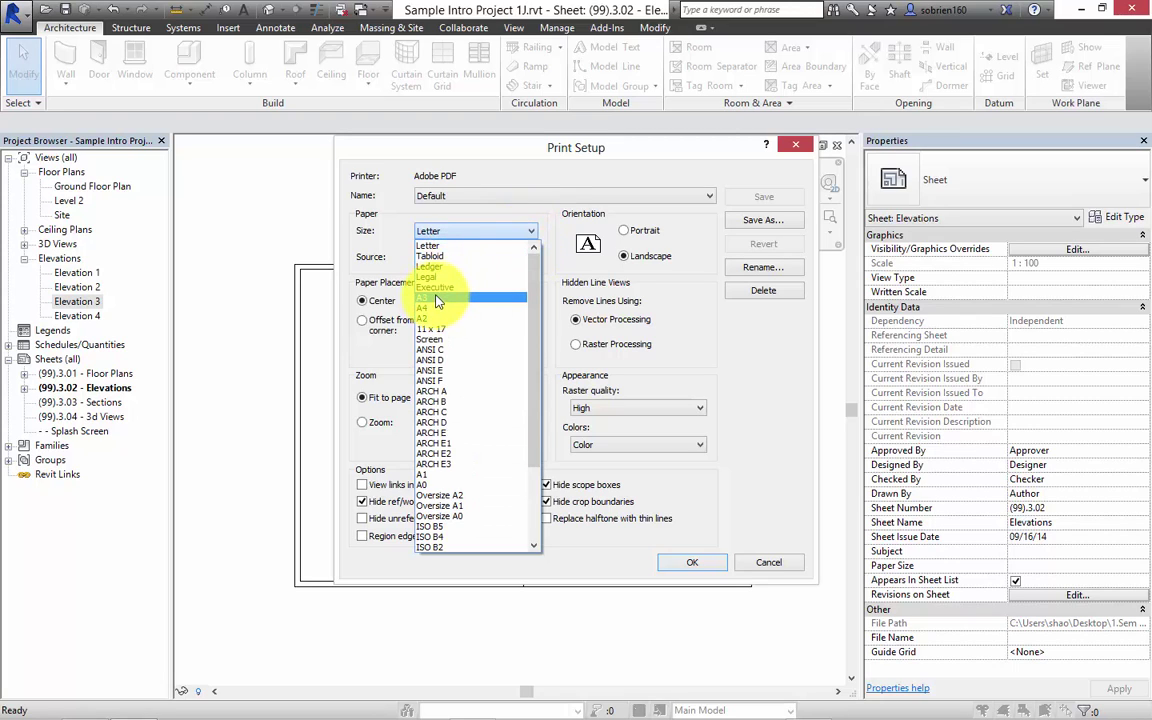
pyautogui.click(436, 298)
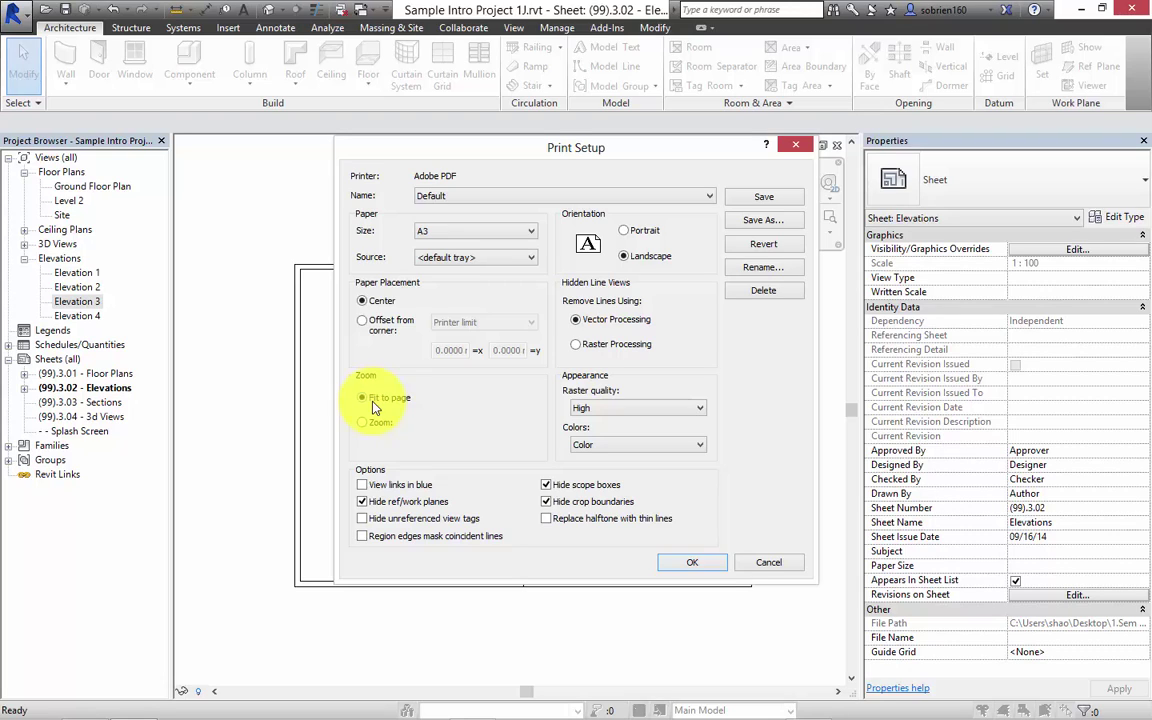
pyautogui.click(362, 423)
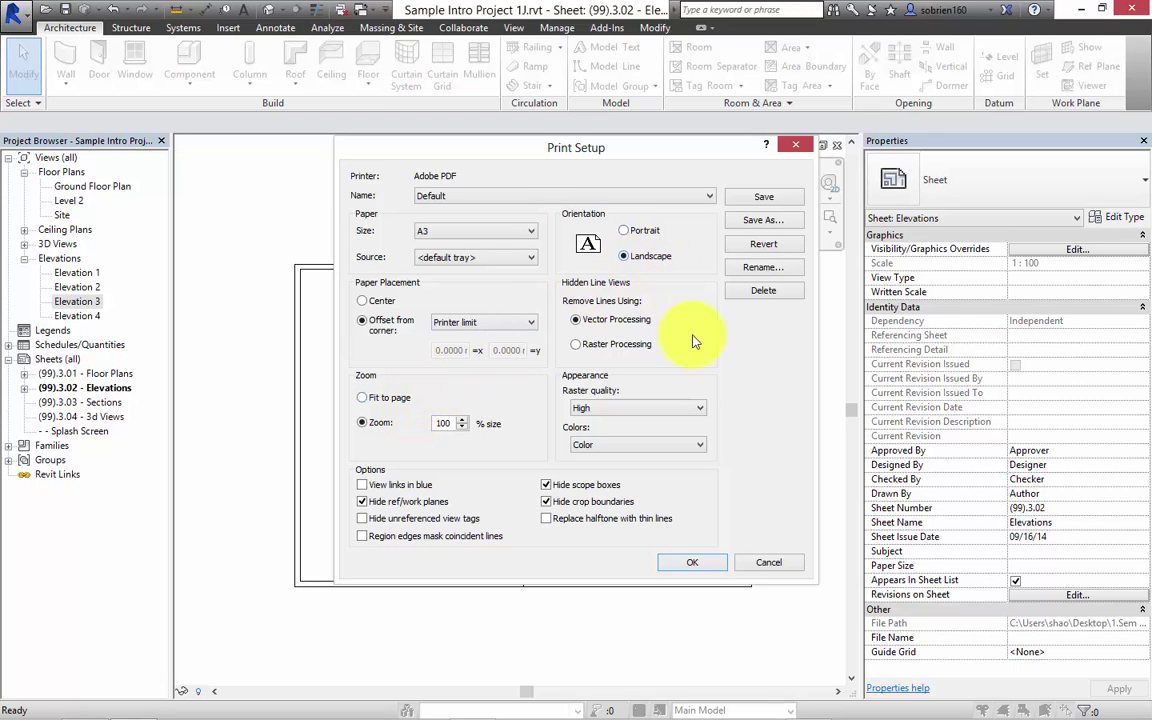
pyautogui.click(705, 566)
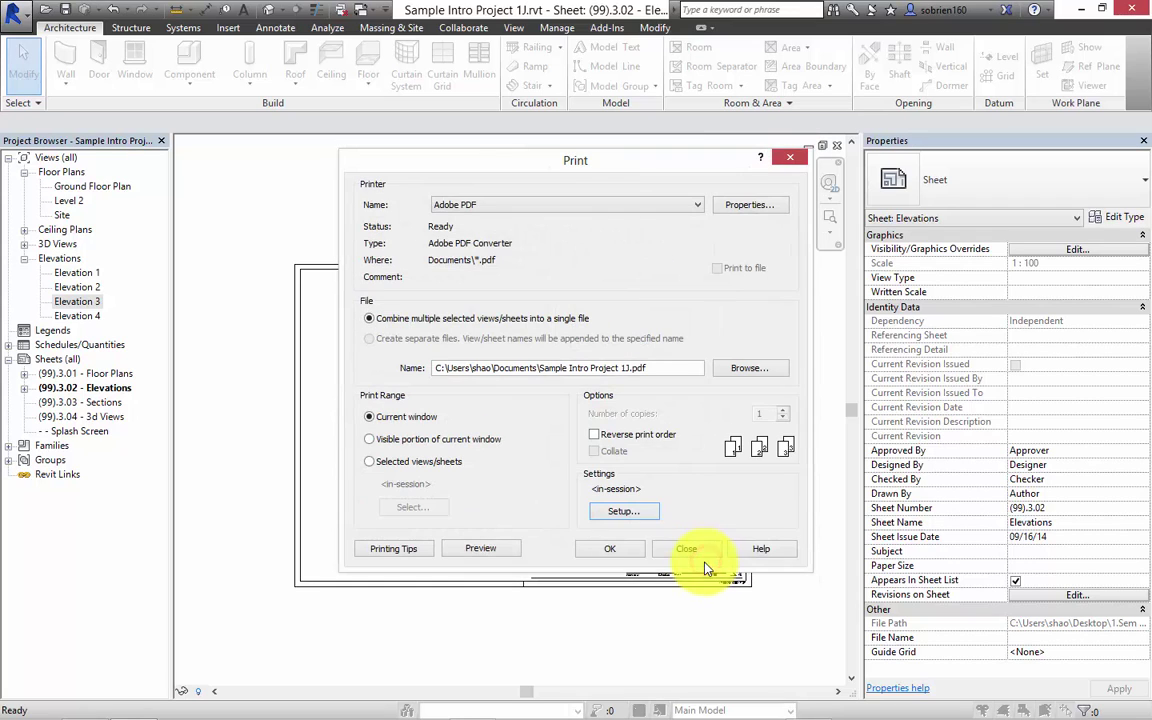
# - Set the print range to selected sheets, include the Floor Plans, Elevations, Sections and 3d Views sheets, and list sheets only
pyautogui.click(527, 507)
pyautogui.click(371, 464)
pyautogui.click(400, 507)
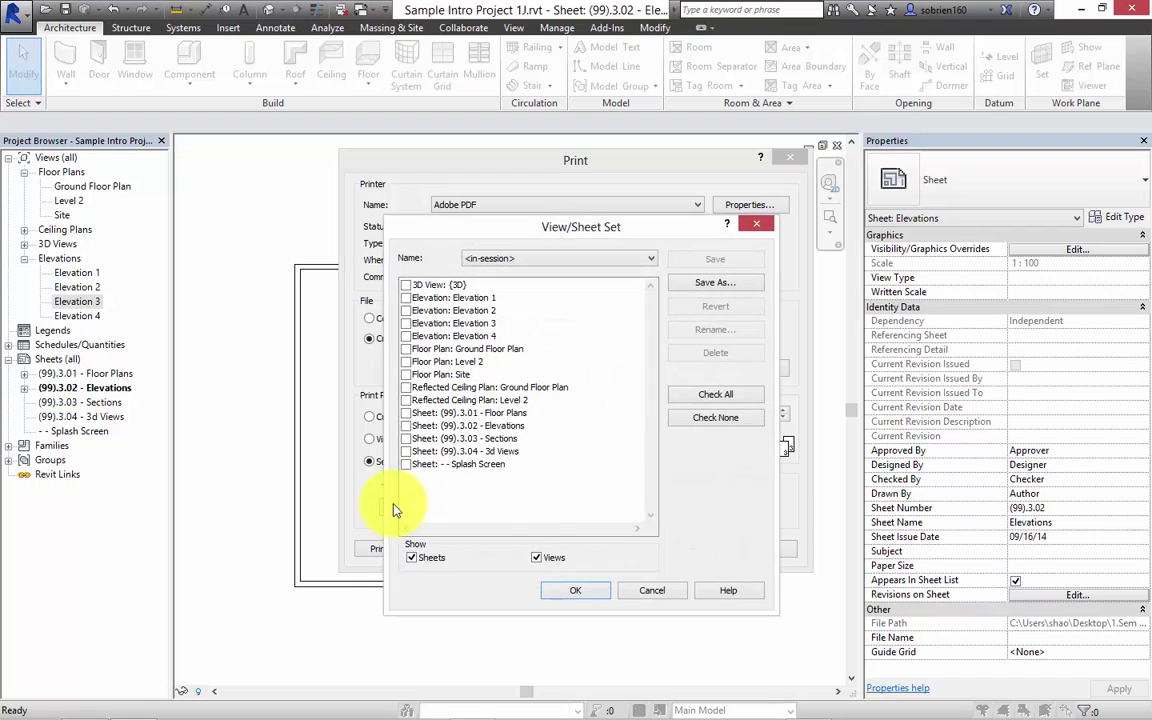
pyautogui.click(406, 451)
pyautogui.click(406, 438)
pyautogui.click(406, 425)
pyautogui.click(406, 412)
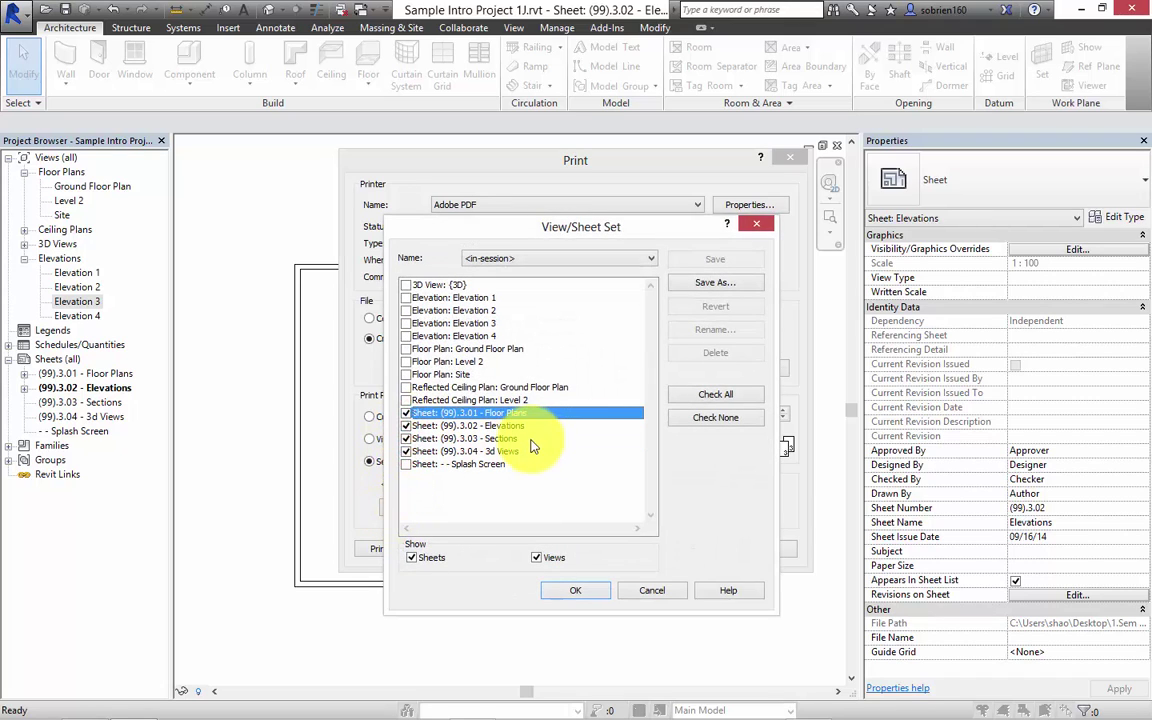
pyautogui.click(536, 557)
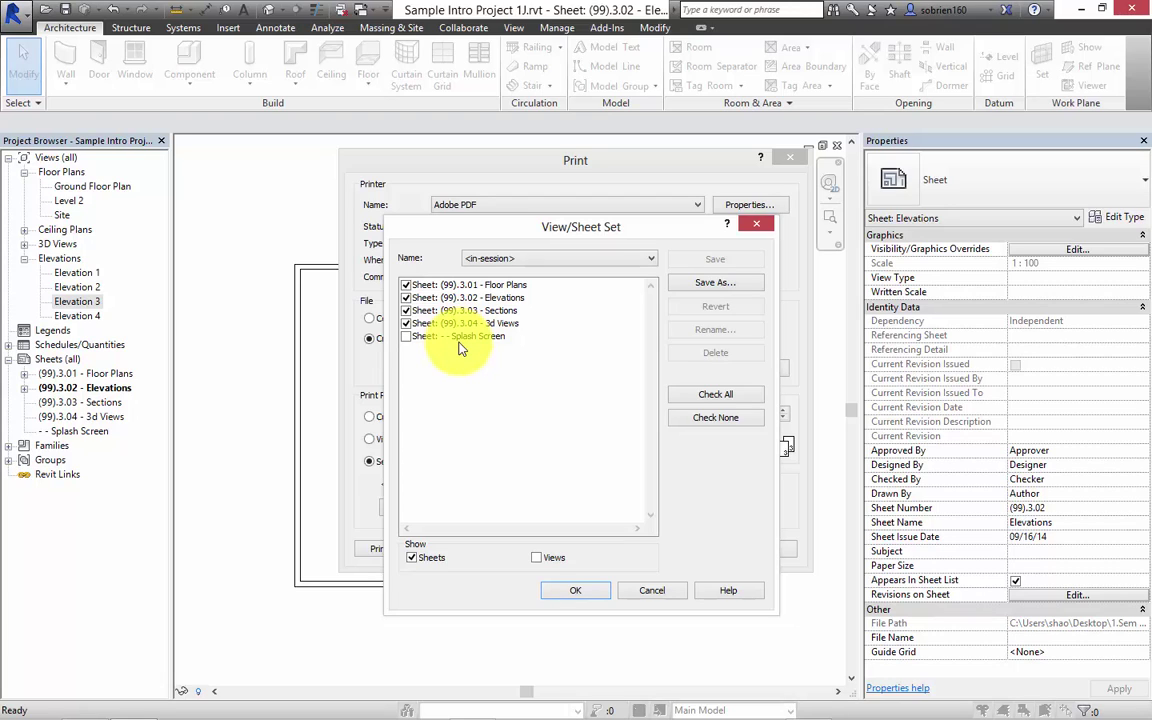
# - Confirm the sheet selection and save it for future sessions as Set 1
pyautogui.click(596, 592)
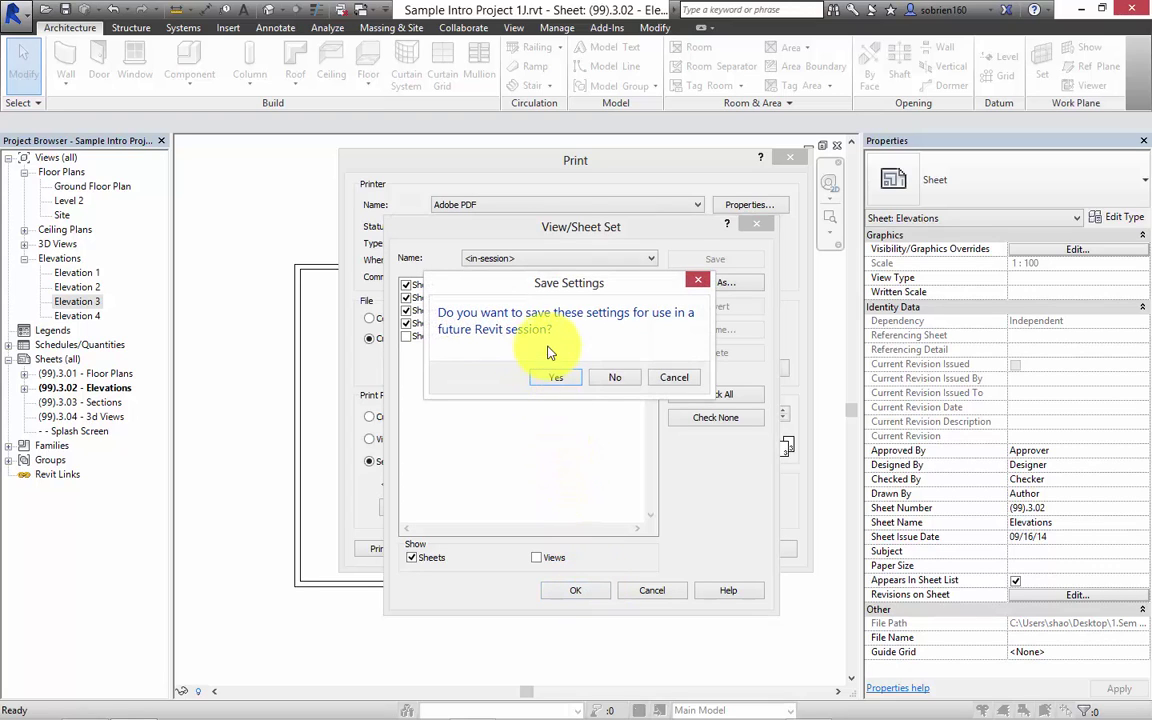
pyautogui.click(562, 373)
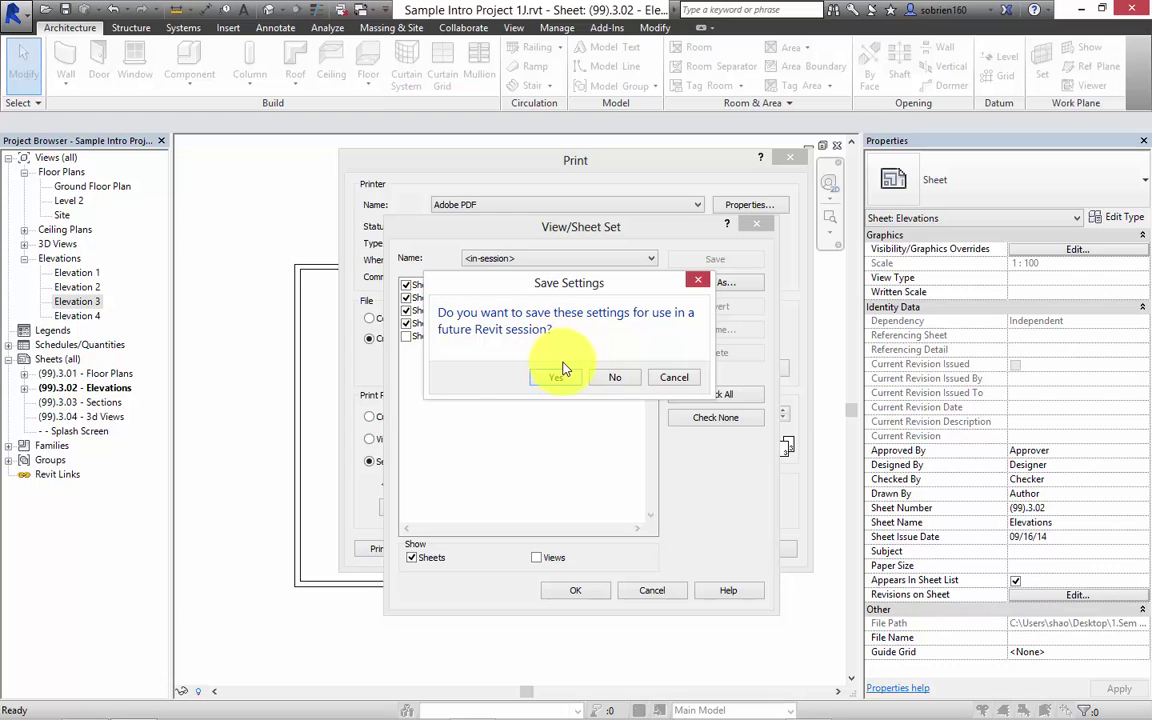
pyautogui.click(560, 375)
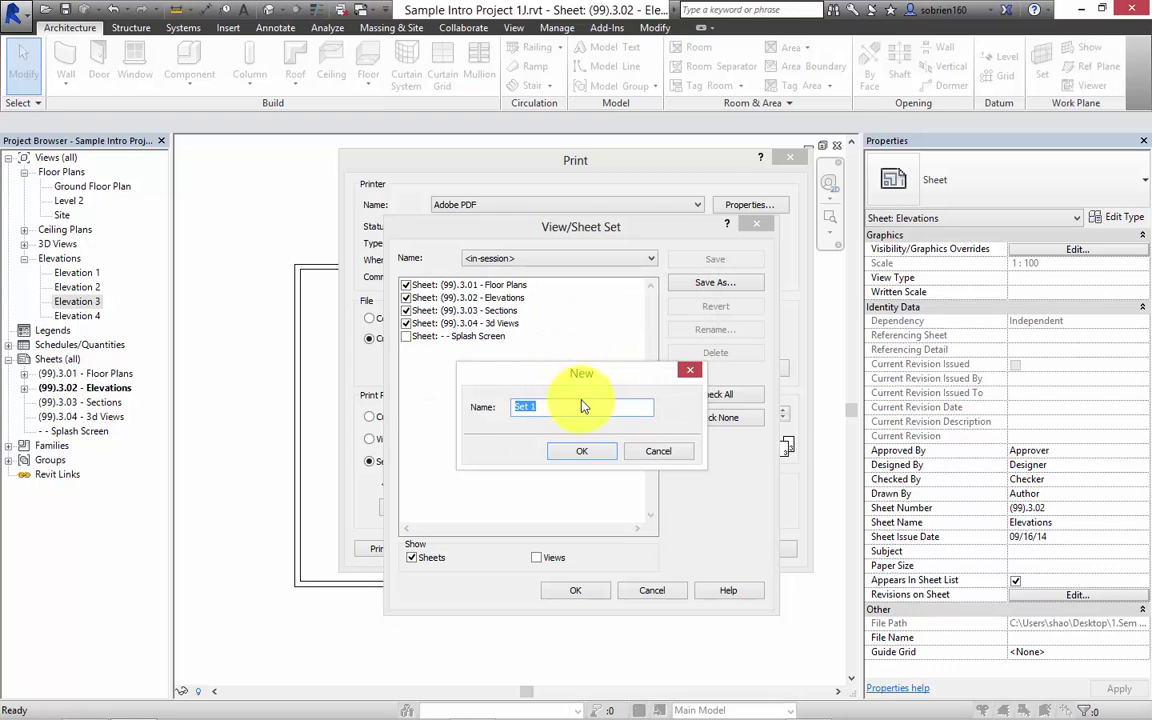
pyautogui.click(588, 453)
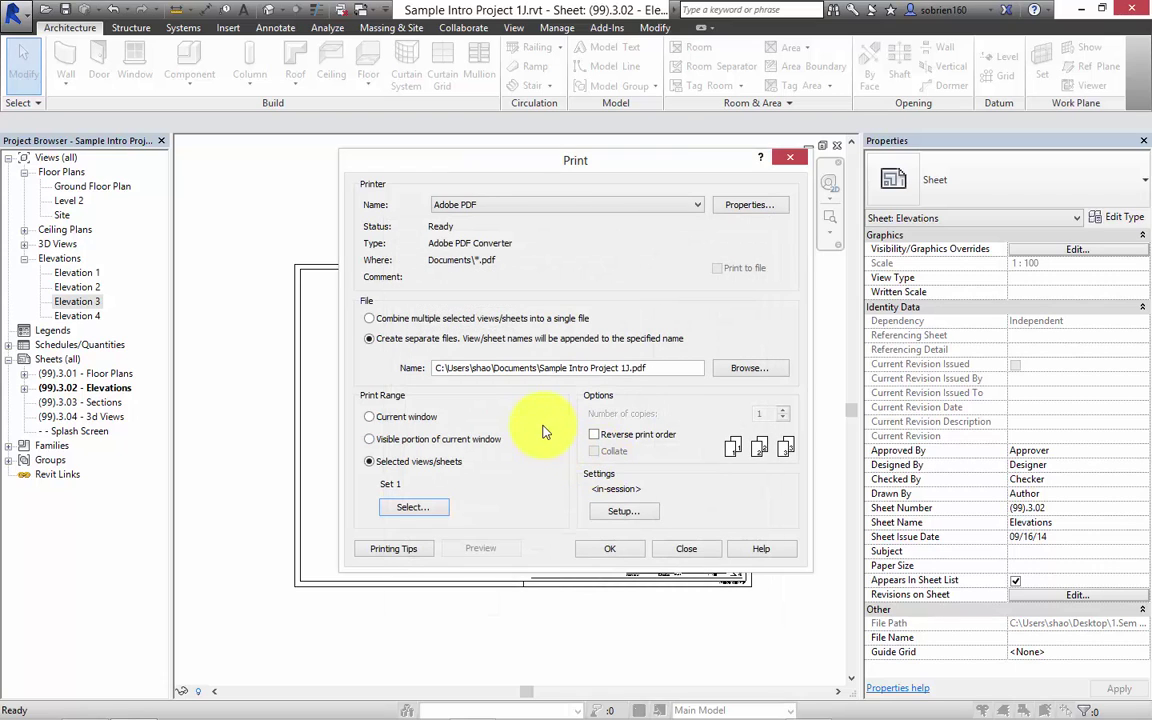
# - Combine the selected sheets into a single file and print them to Sample Intro Project 1J.pdf on the Desktop
pyautogui.click(385, 340)
pyautogui.click(370, 318)
pyautogui.click(589, 548)
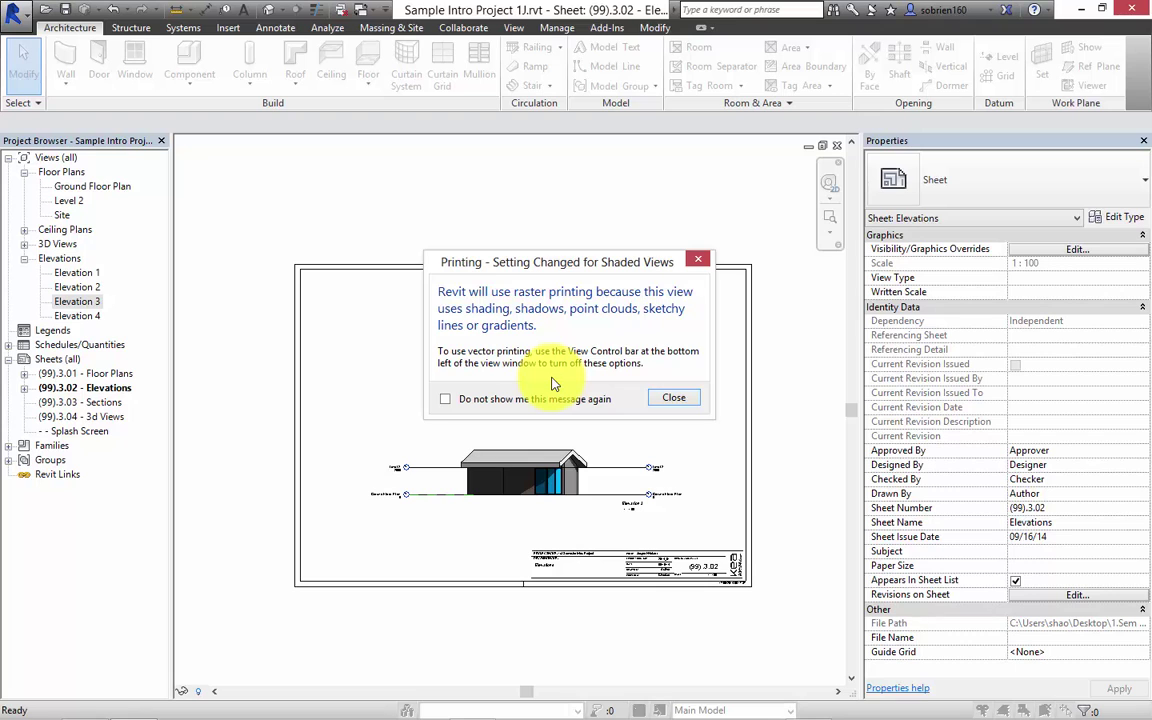
pyautogui.click(660, 398)
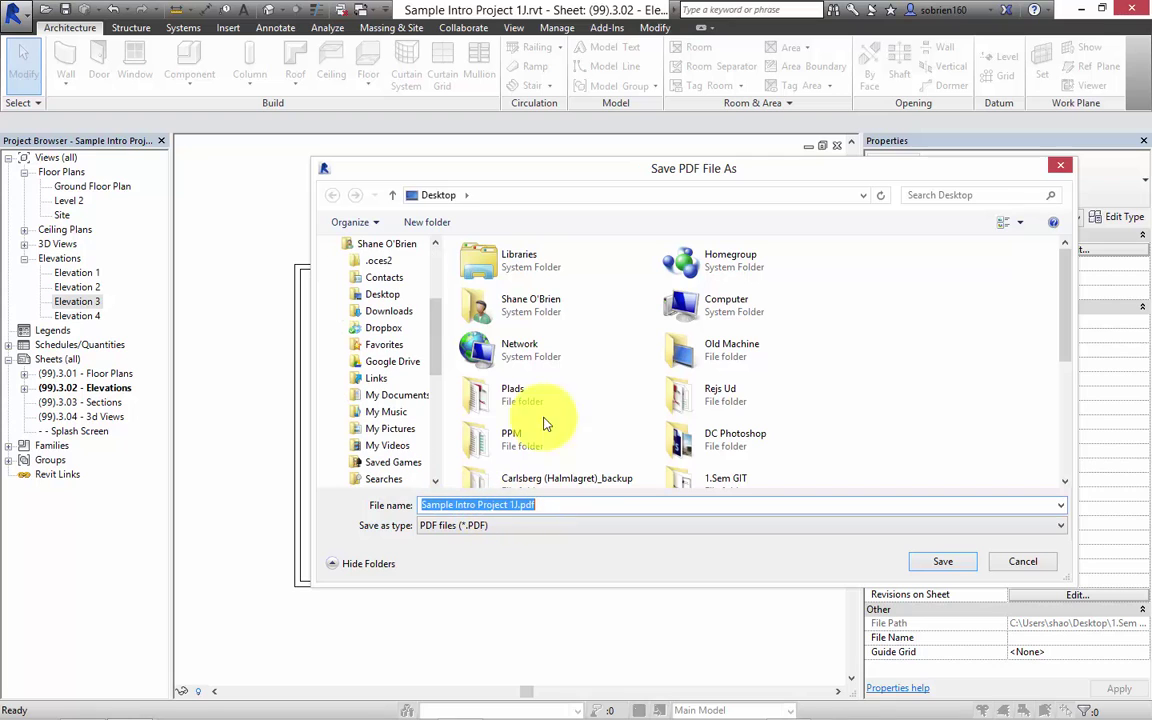
pyautogui.click(943, 563)
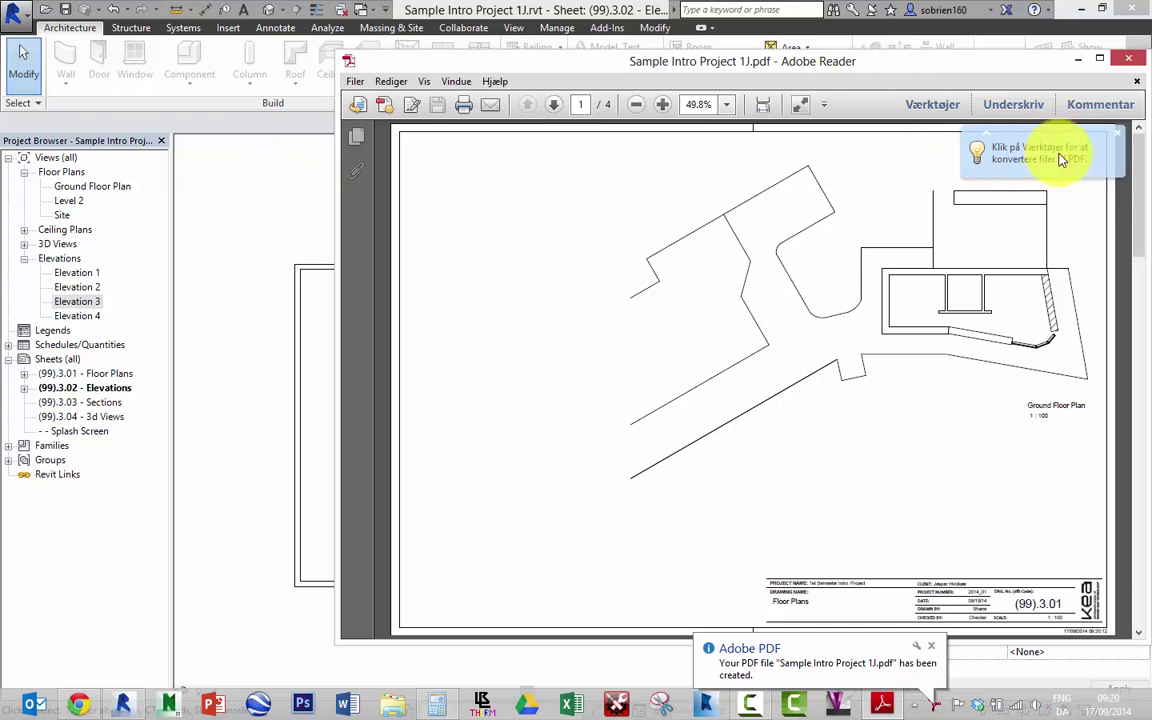
# - Maximize the printed PDF in Adobe Reader and look through its sheet pages
pyautogui.click(1099, 58)
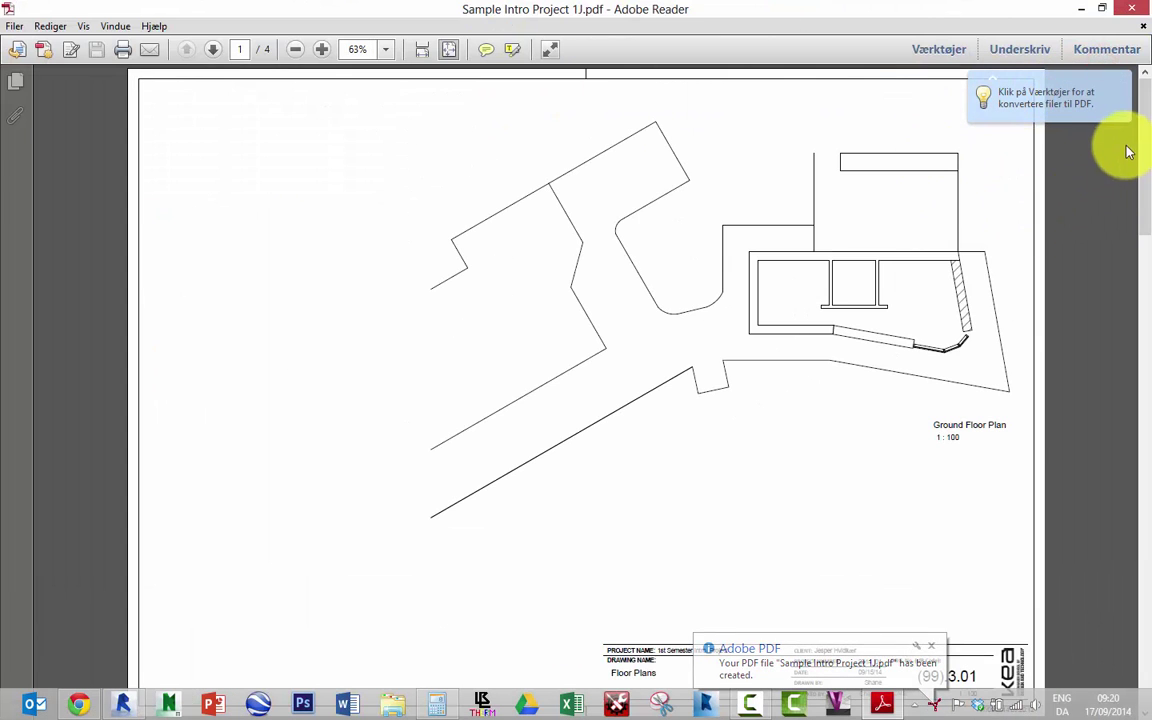
pyautogui.moveTo(1140, 141); pyautogui.dragTo(1010, 335)
pyautogui.scroll(-2, 1010, 335)
pyautogui.scroll(3, 1006, 340)
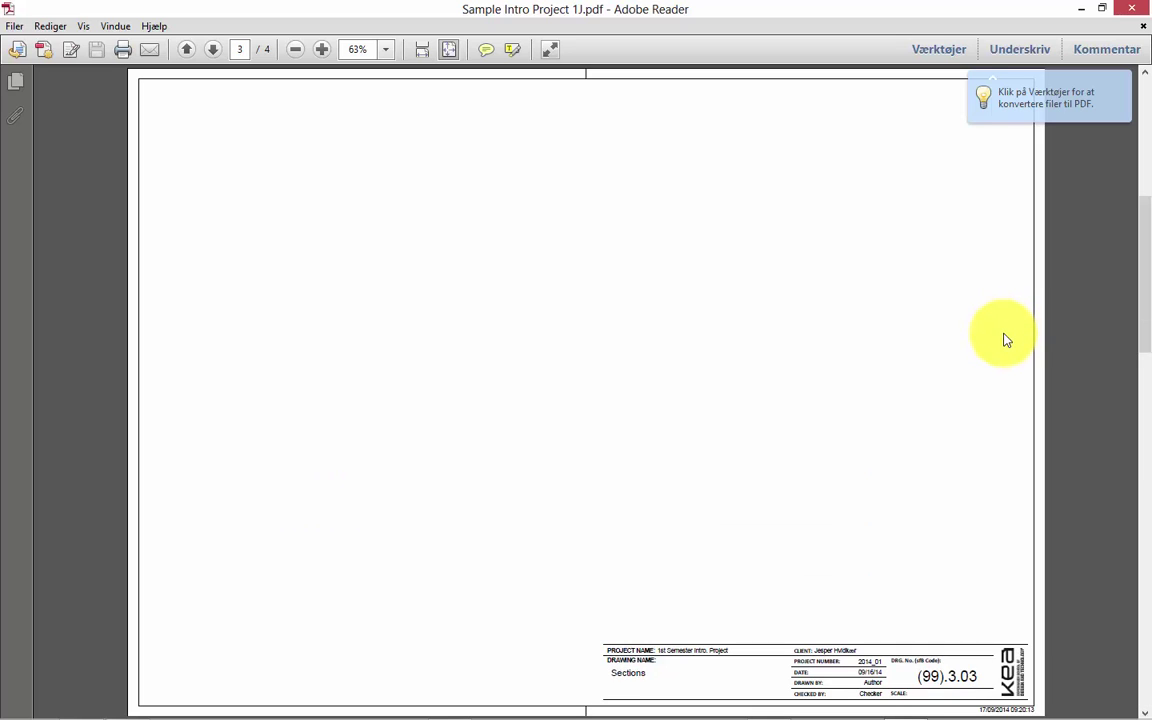
pyautogui.scroll(-1, 1005, 340)
pyautogui.scroll(1, 1003, 337)
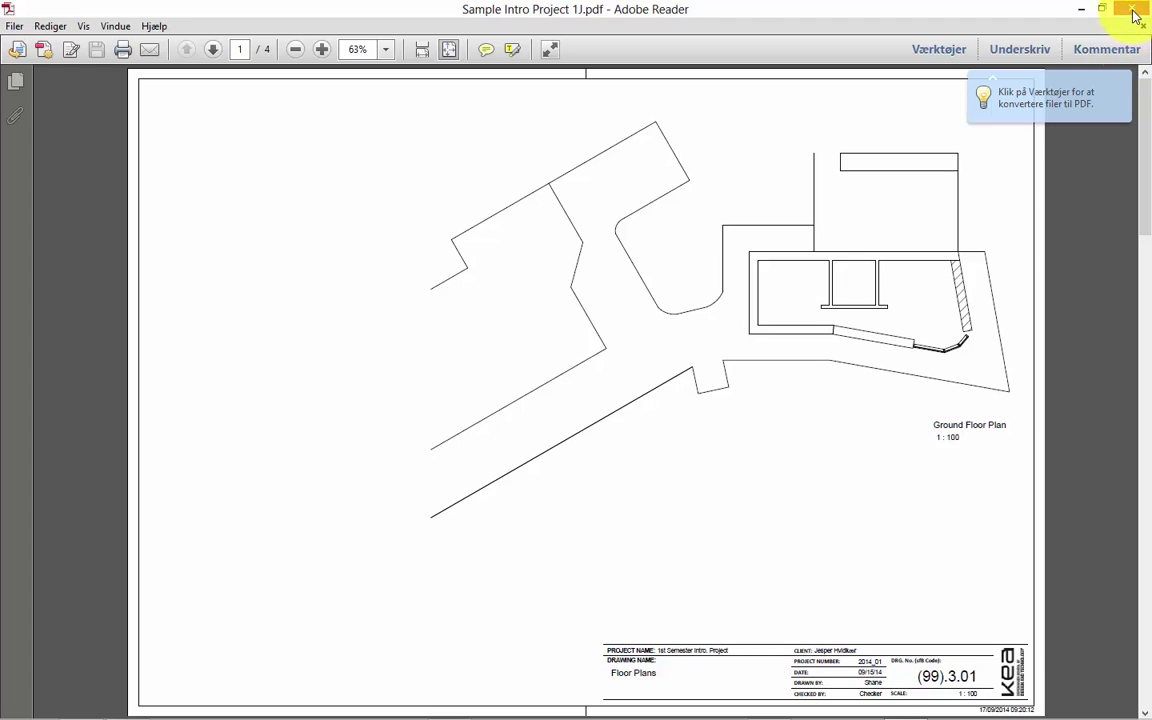
# - Minimize the PDF and the Revit project, and close the Calculator to clear the desktop
pyautogui.click(1081, 9)
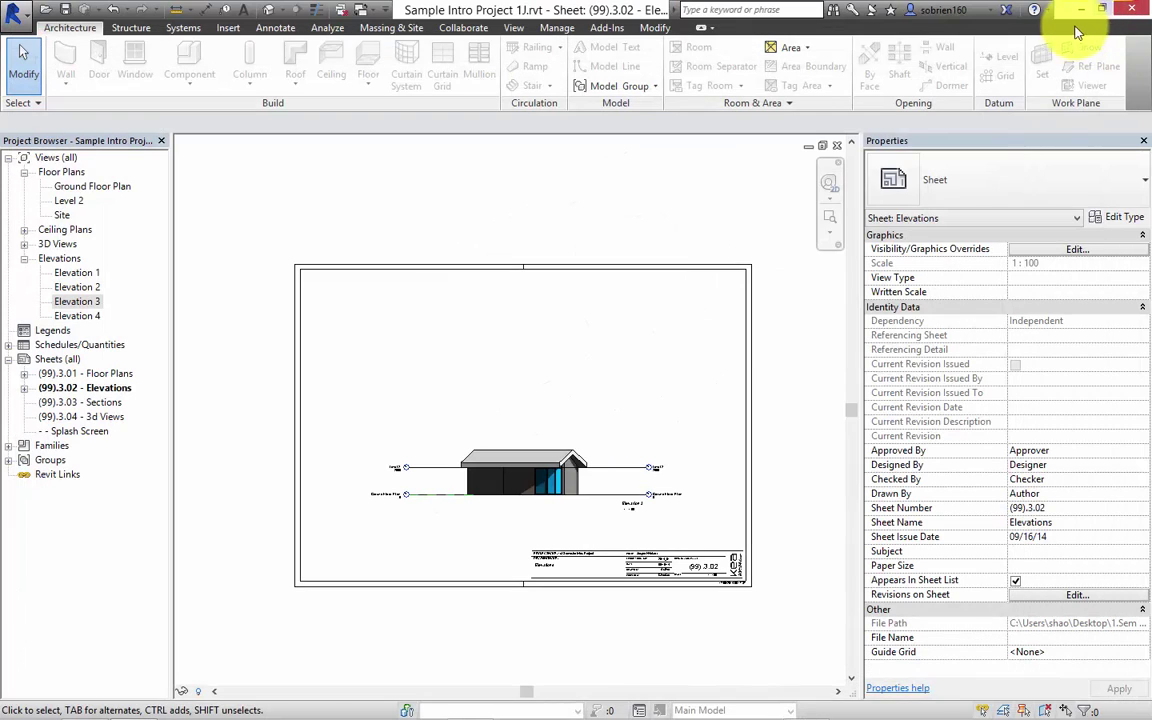
pyautogui.click(1080, 10)
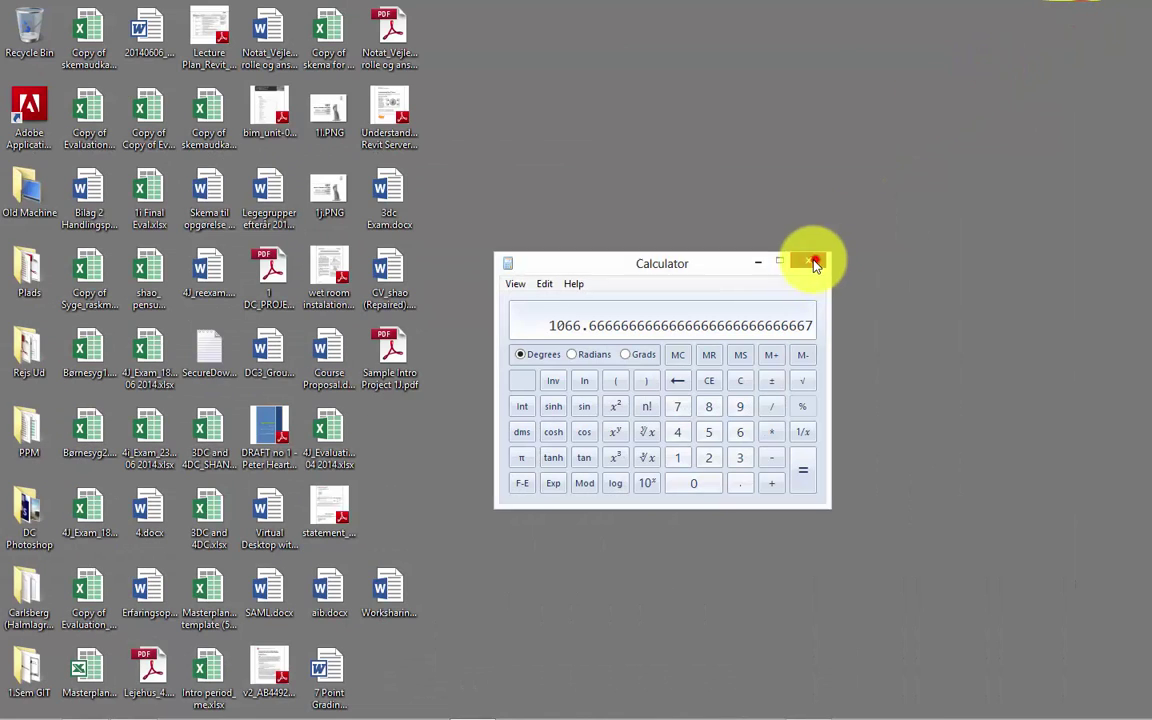
pyautogui.click(815, 262)
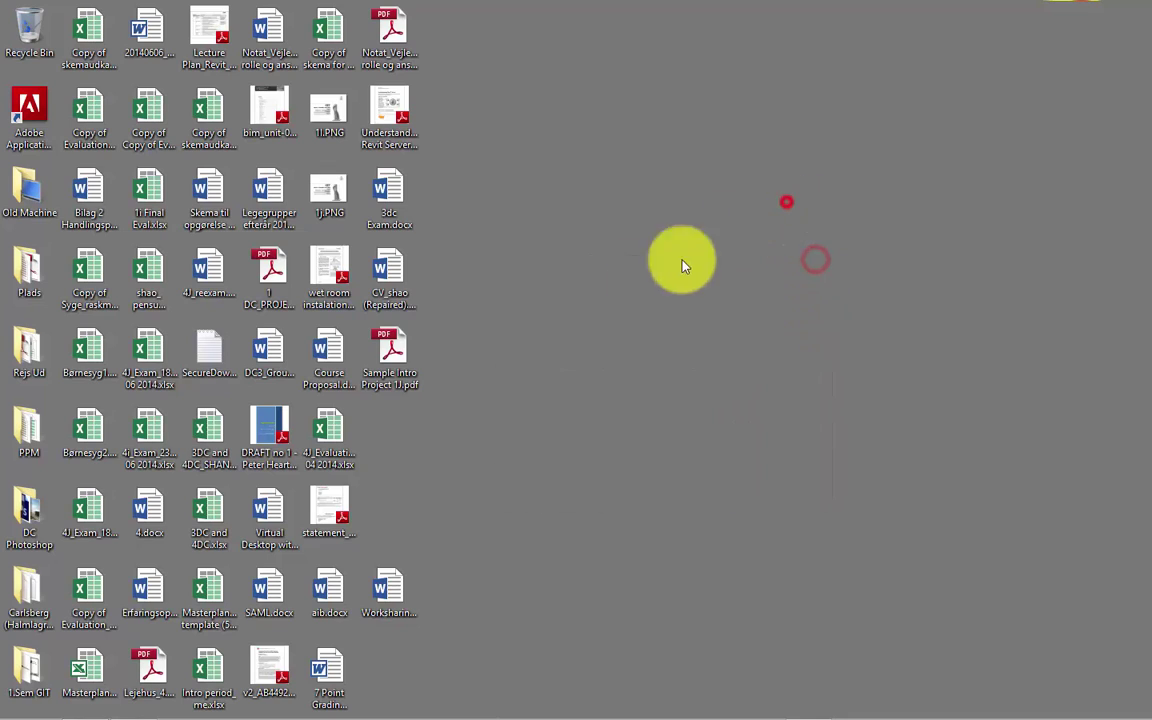
pyautogui.click(541, 406)
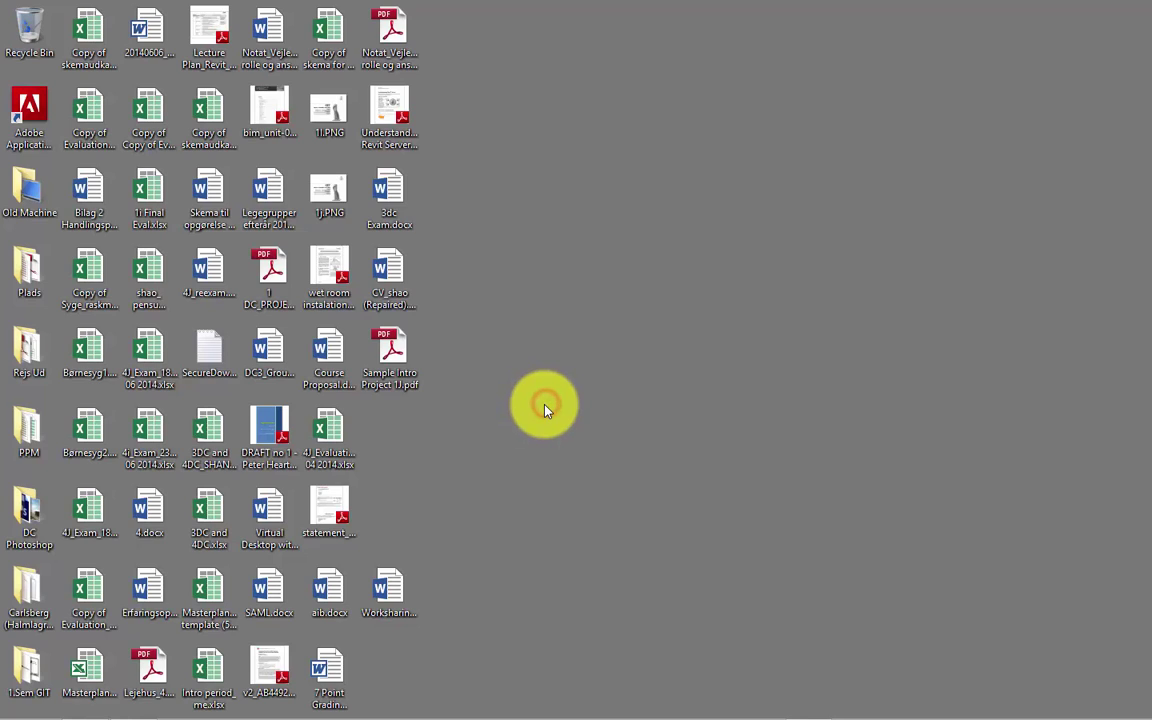
pyautogui.click(457, 346)
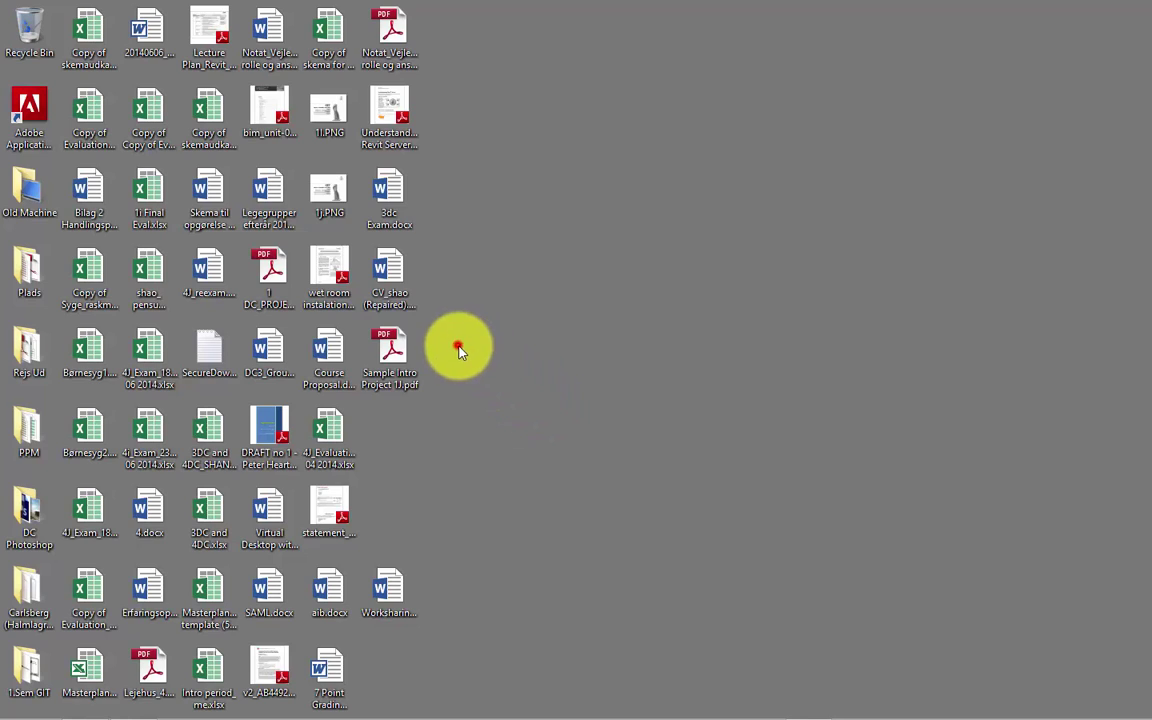
pyautogui.moveTo(368, 699)
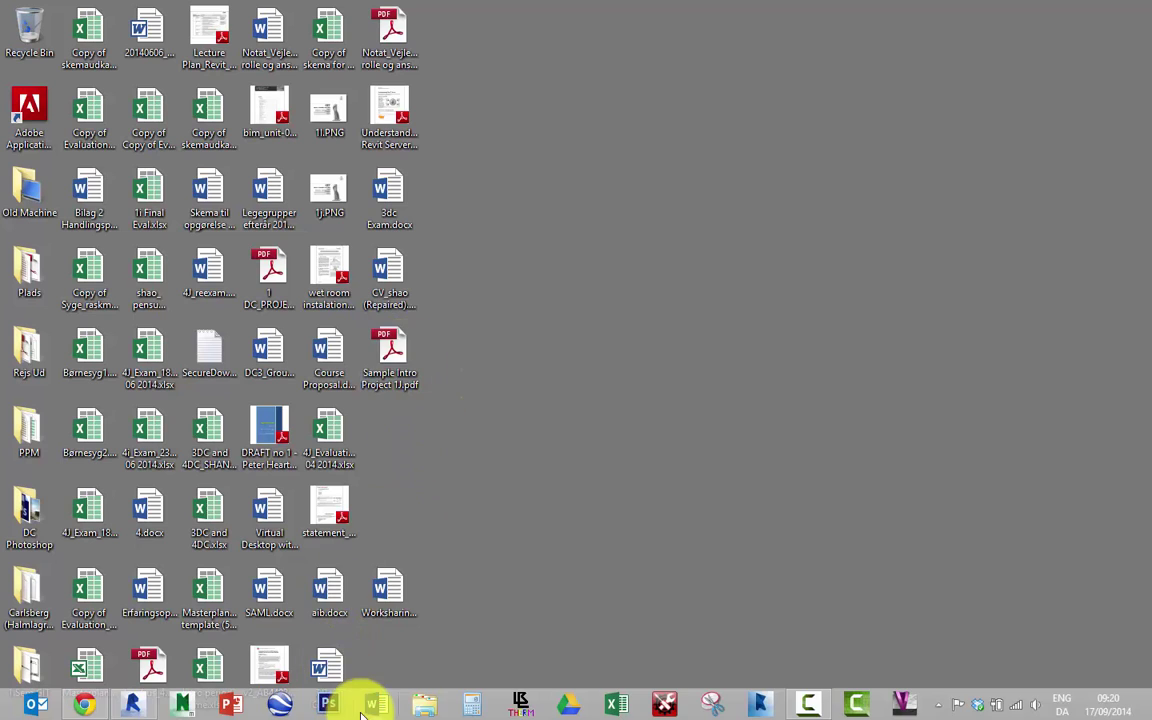
# - Switch to Chrome, open the PaperCut login page, set the language to English and log in with the saved account
pyautogui.click(86, 704)
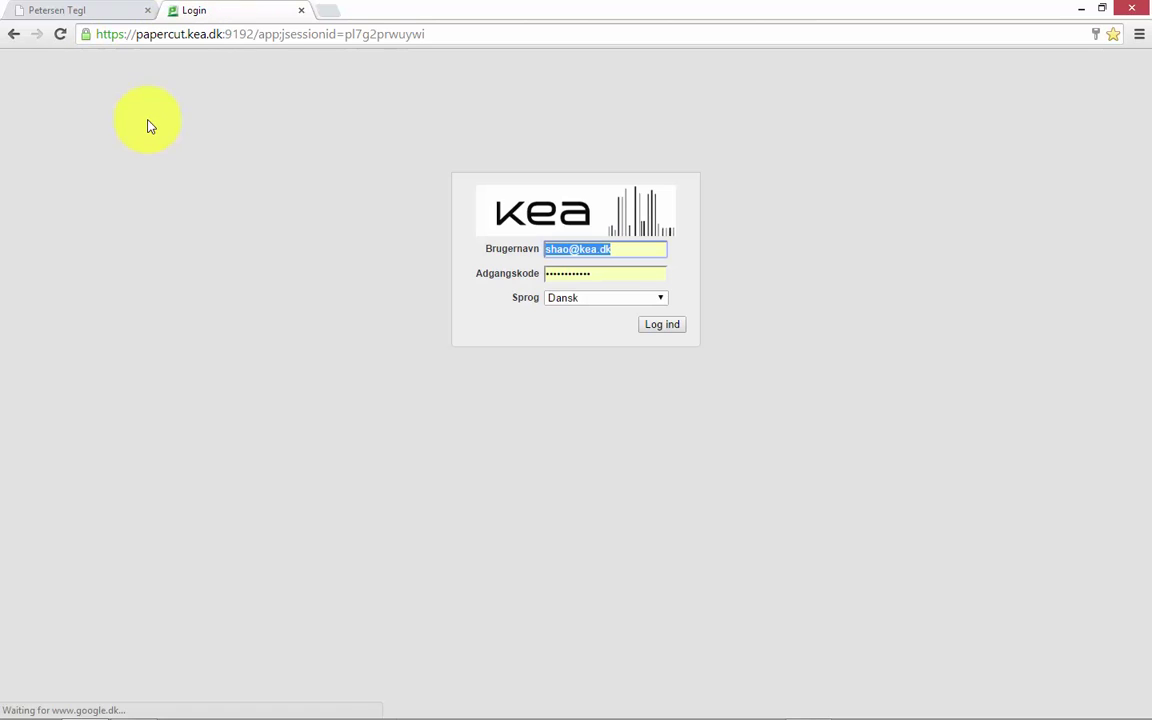
pyautogui.click(563, 249)
pyautogui.click(576, 297)
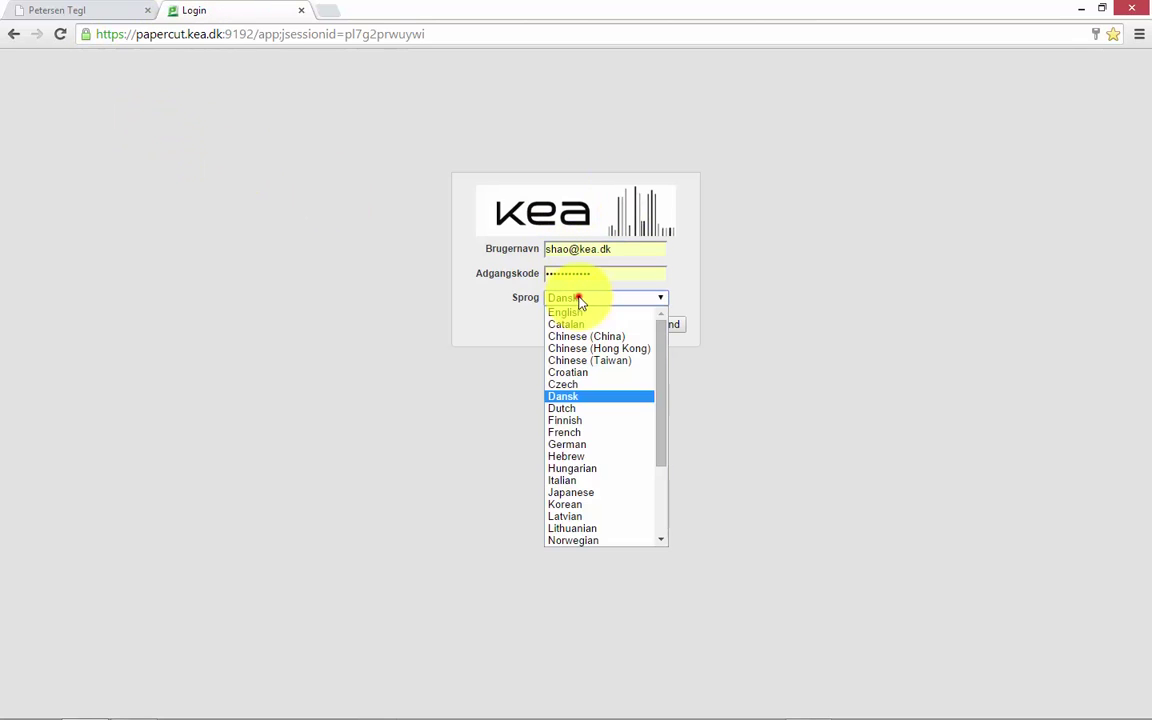
pyautogui.click(578, 313)
pyautogui.click(668, 326)
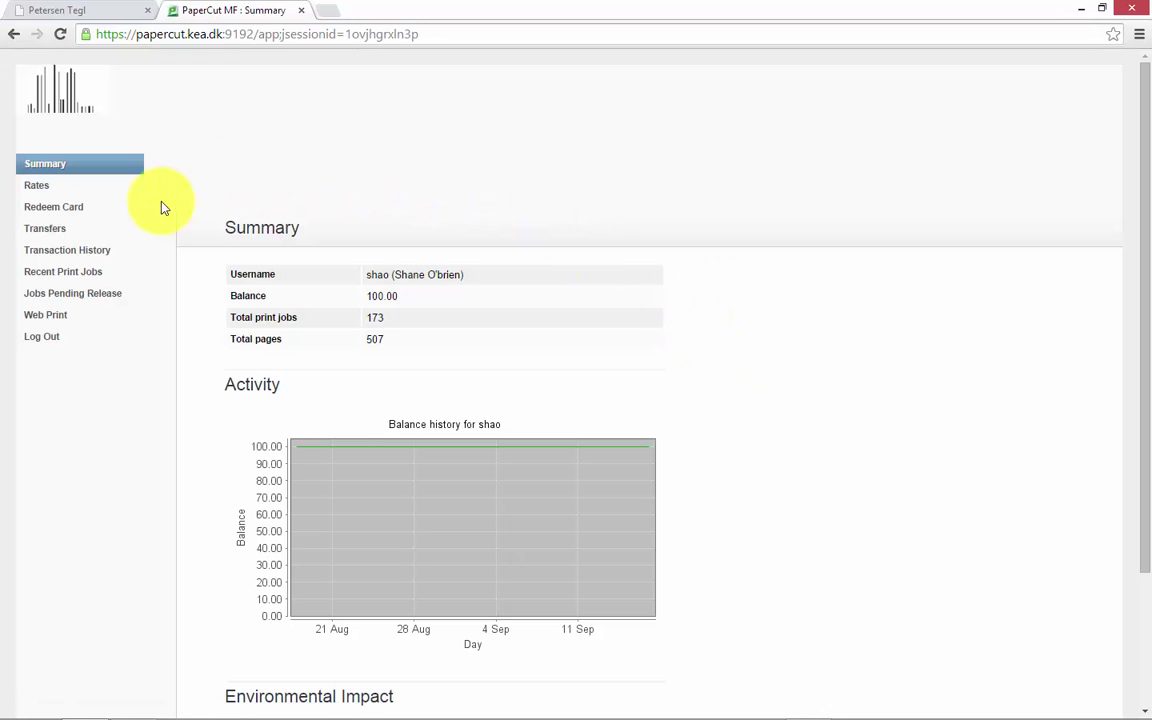
# - Submit a new Web Print job on the KEACOLOR (virtual) printer at GBG/PCG with 1 copy, continuing to the document upload
pyautogui.click(55, 316)
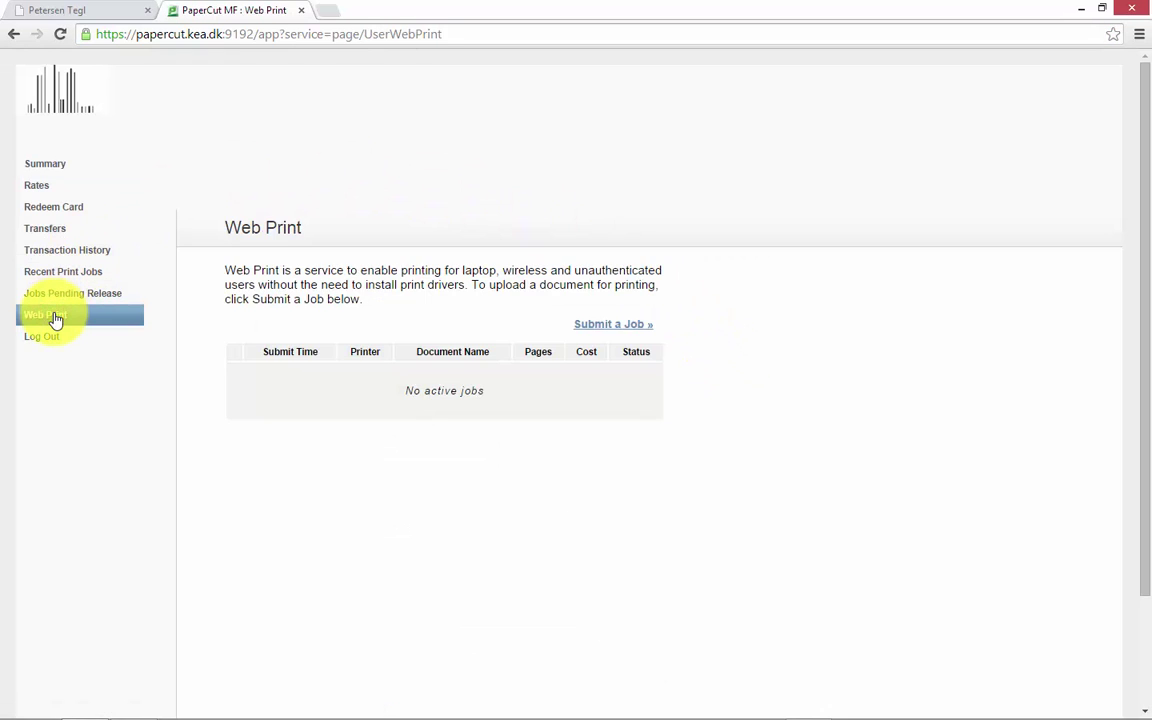
pyautogui.click(592, 325)
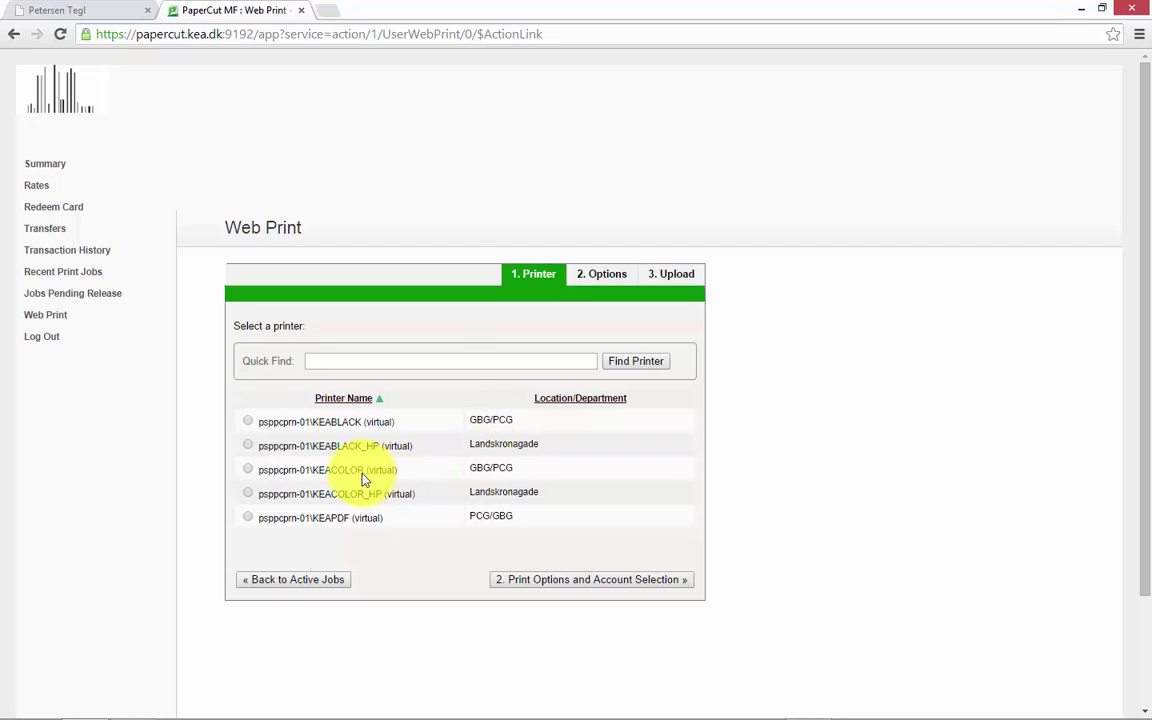
pyautogui.click(248, 470)
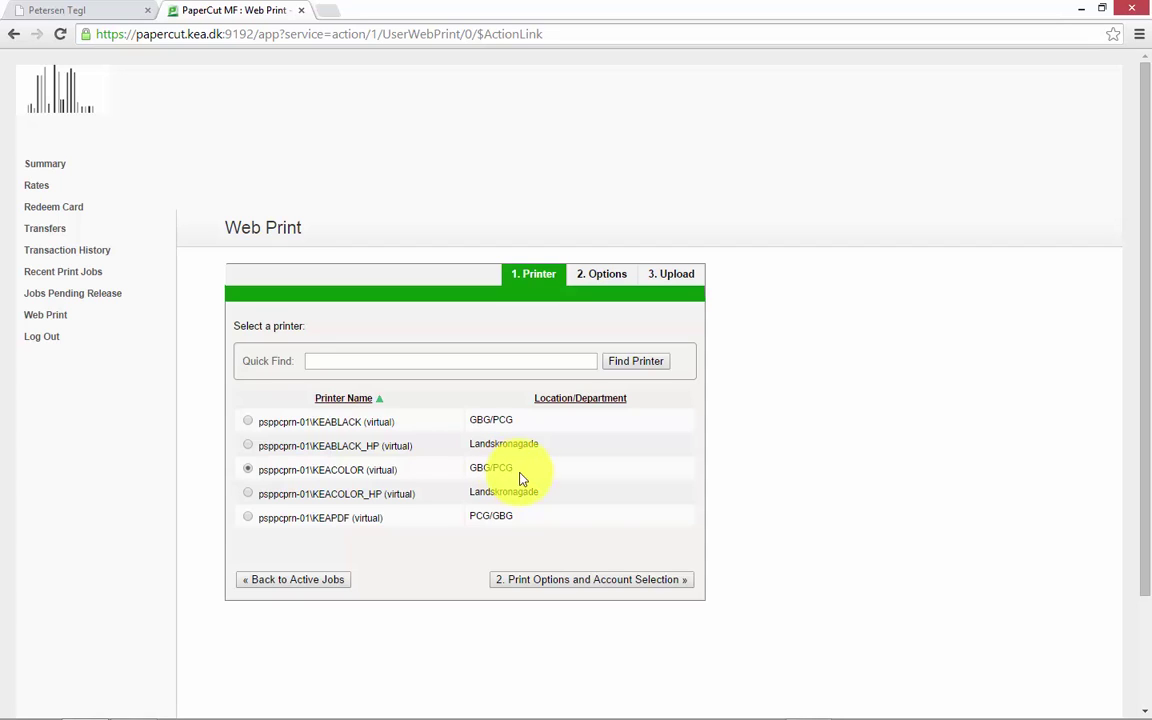
pyautogui.click(604, 581)
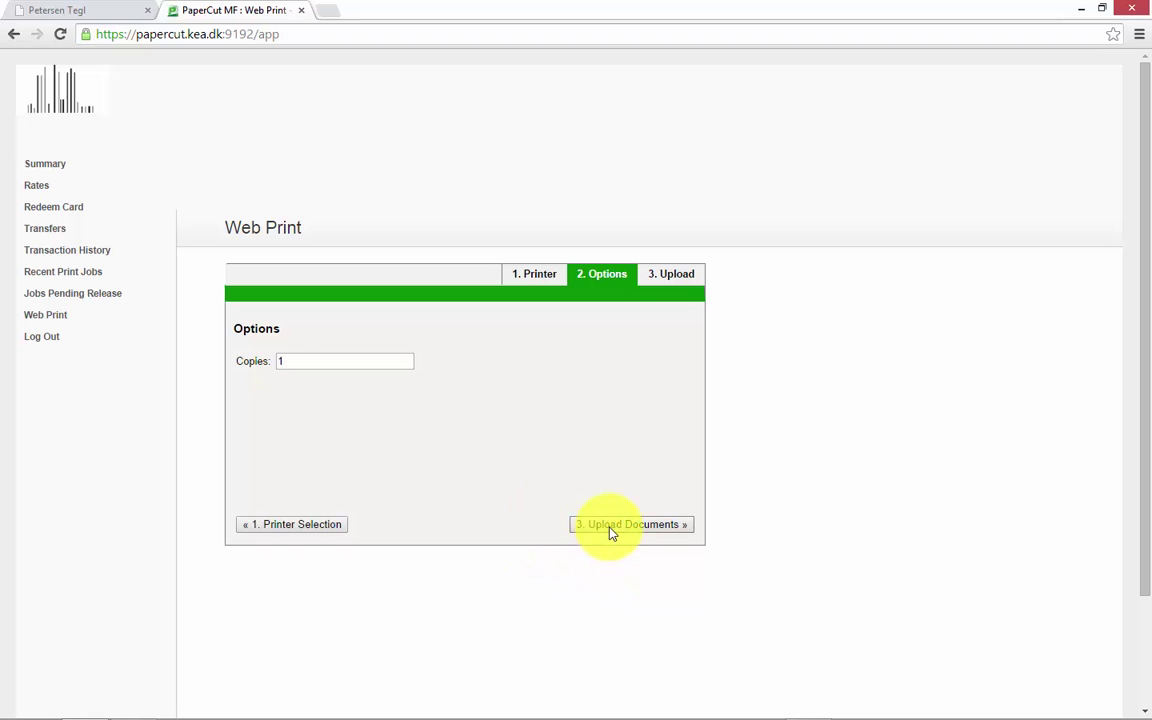
pyautogui.click(610, 526)
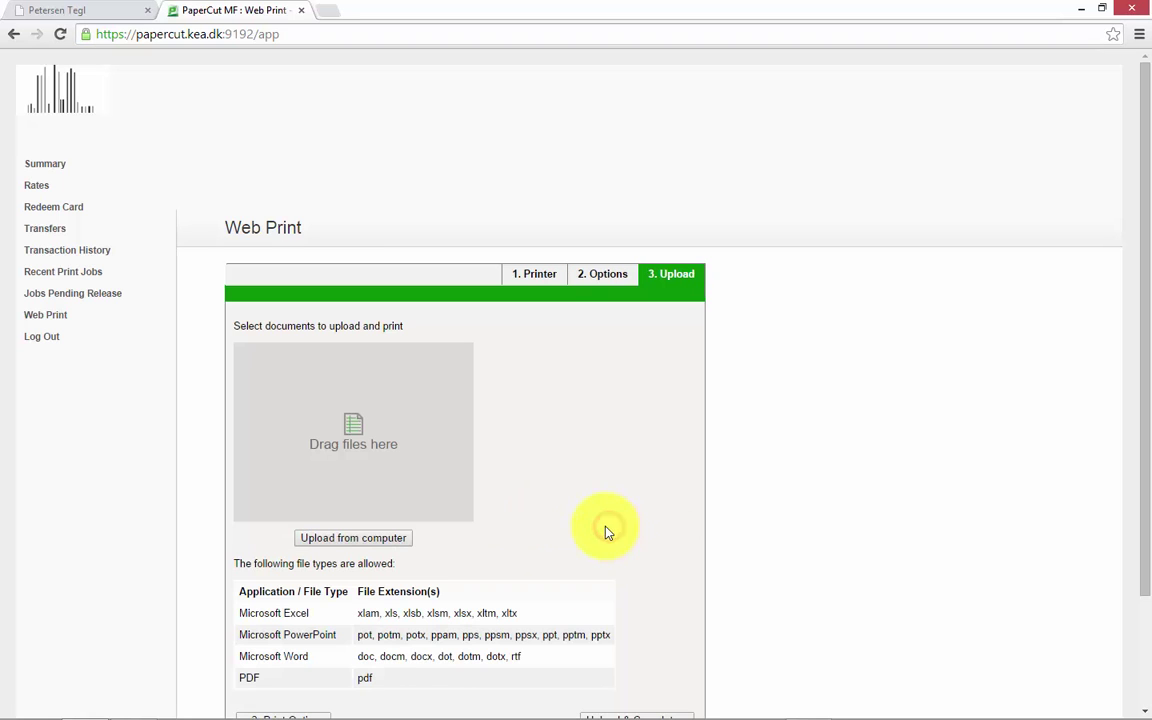
# - Add Sample Intro Project 1J.pdf from the Desktop to the print job and complete the upload
pyautogui.click(387, 539)
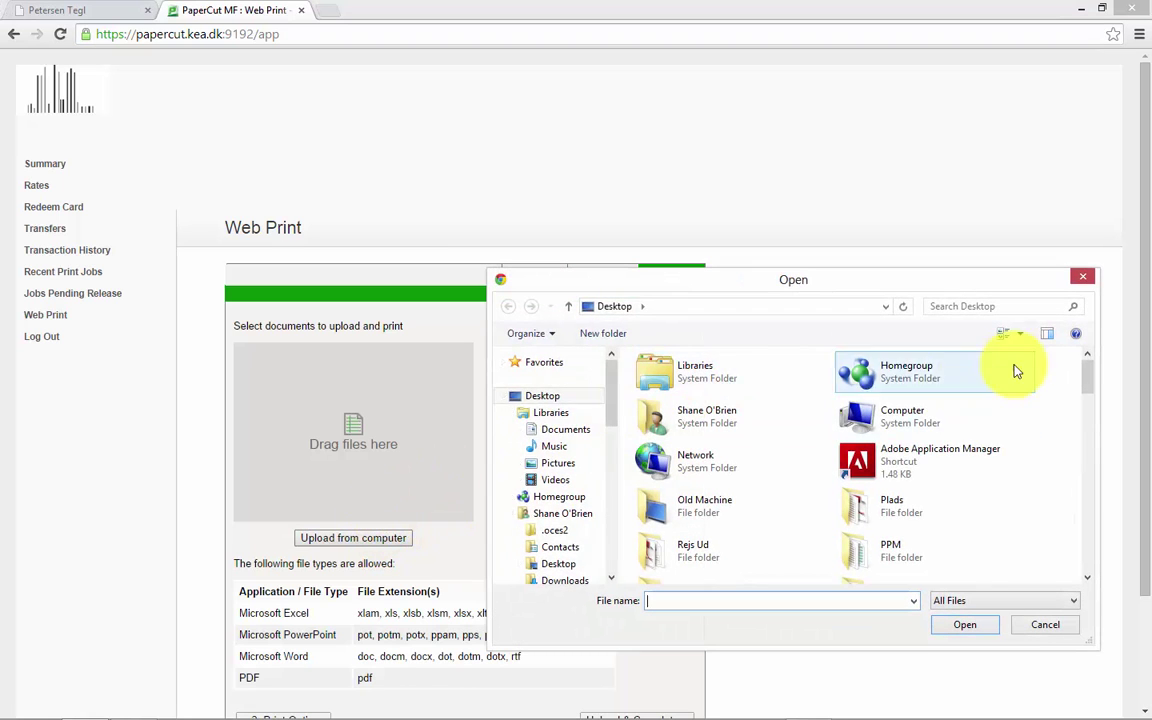
pyautogui.moveTo(1088, 376); pyautogui.dragTo(982, 571)
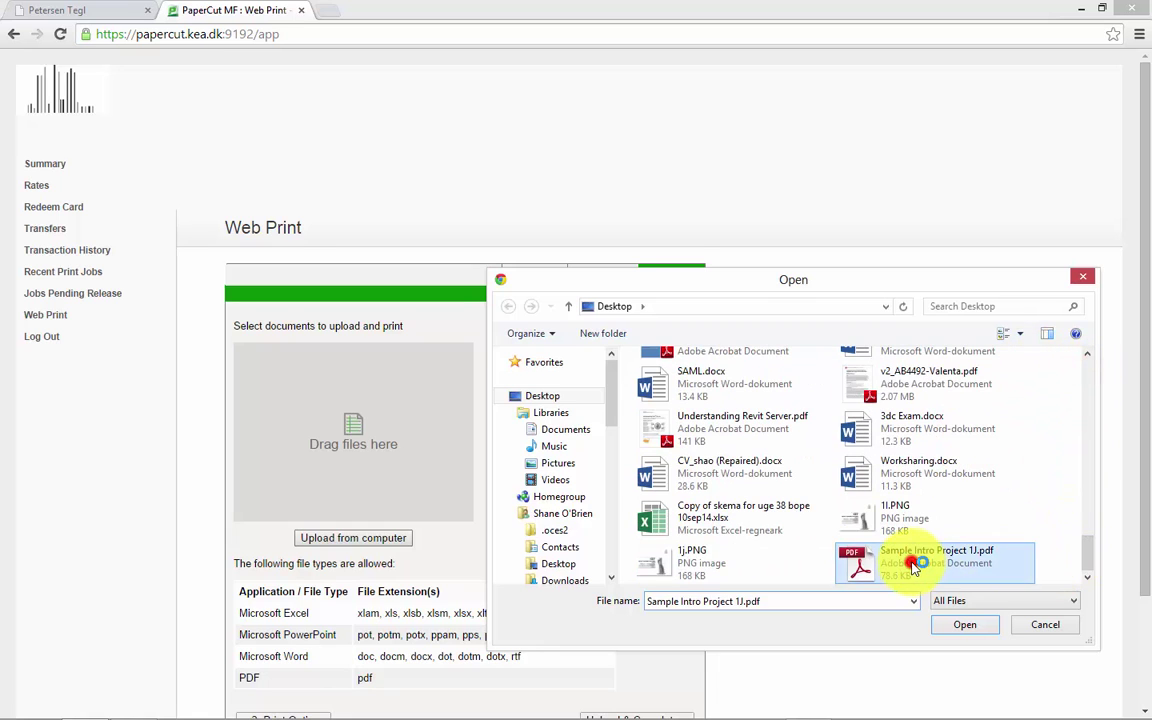
pyautogui.doubleClick(911, 560)
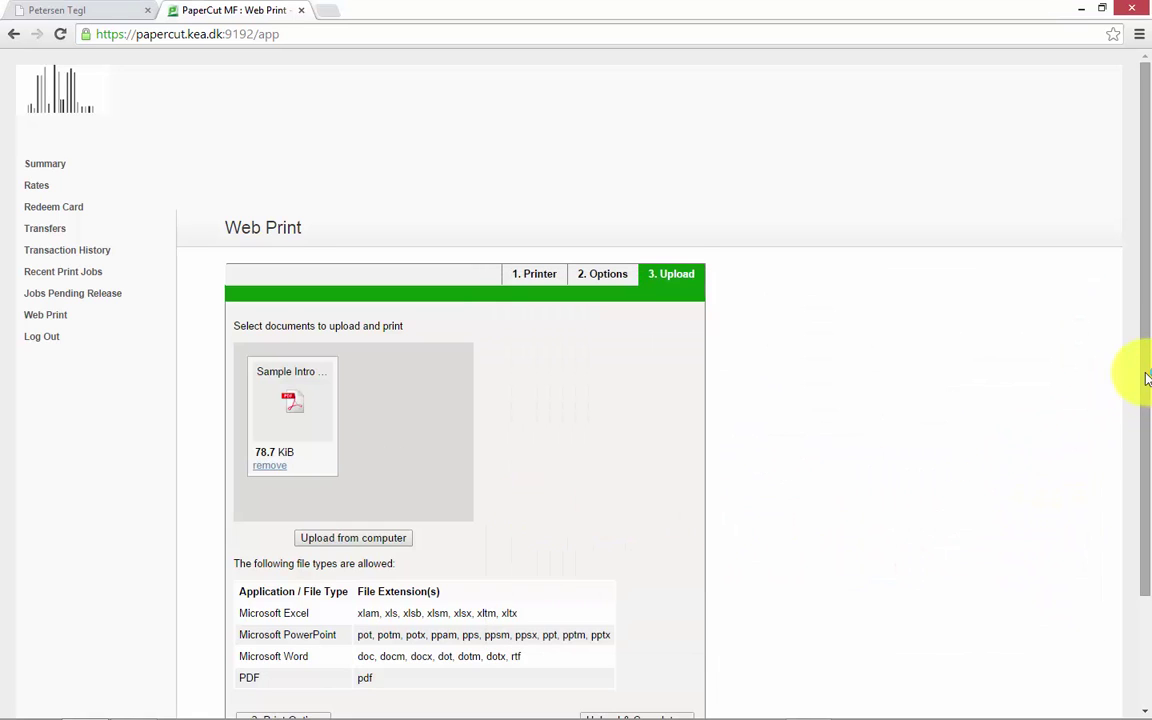
pyautogui.moveTo(1146, 377); pyautogui.dragTo(1106, 501)
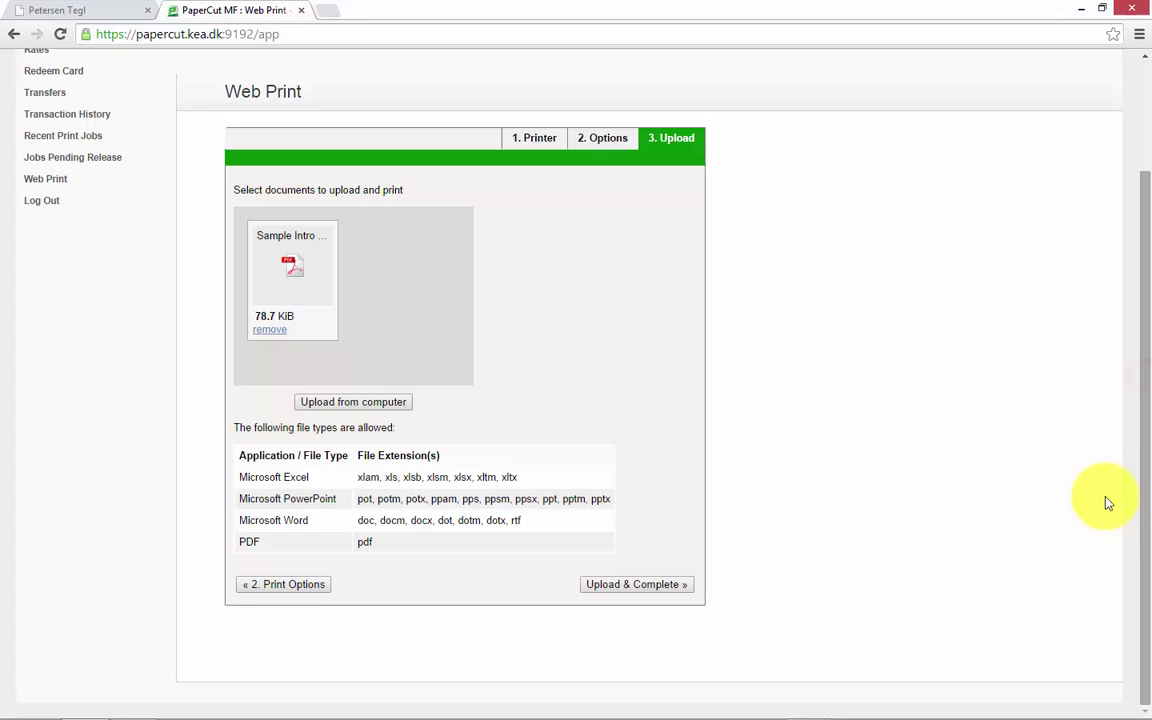
pyautogui.click(640, 585)
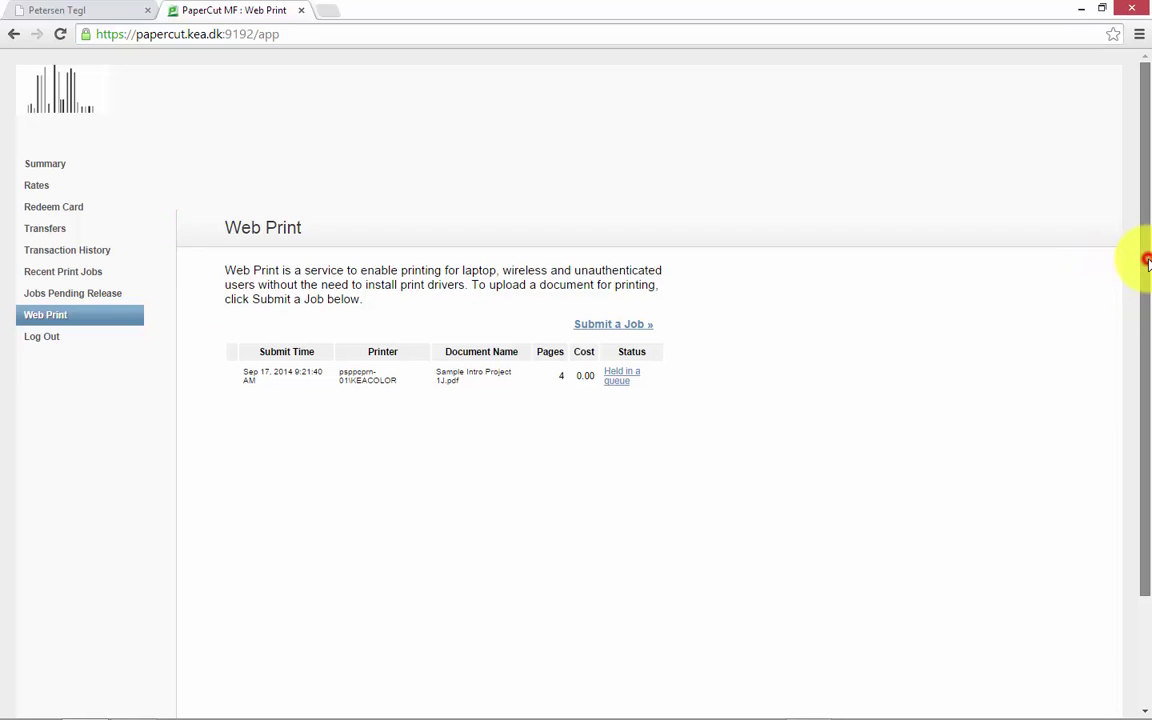
# - Open the job held in the queue, choose to print it and look through the list of available printers
pyautogui.moveTo(1147, 265); pyautogui.dragTo(1146, 328)
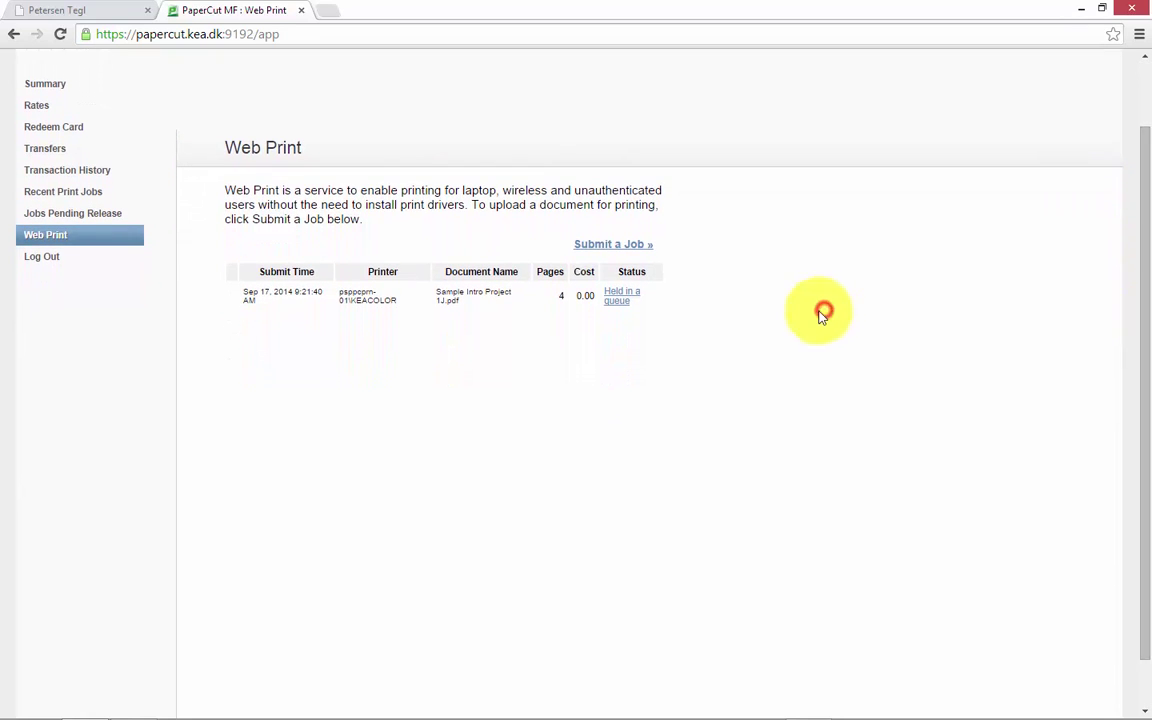
pyautogui.click(620, 295)
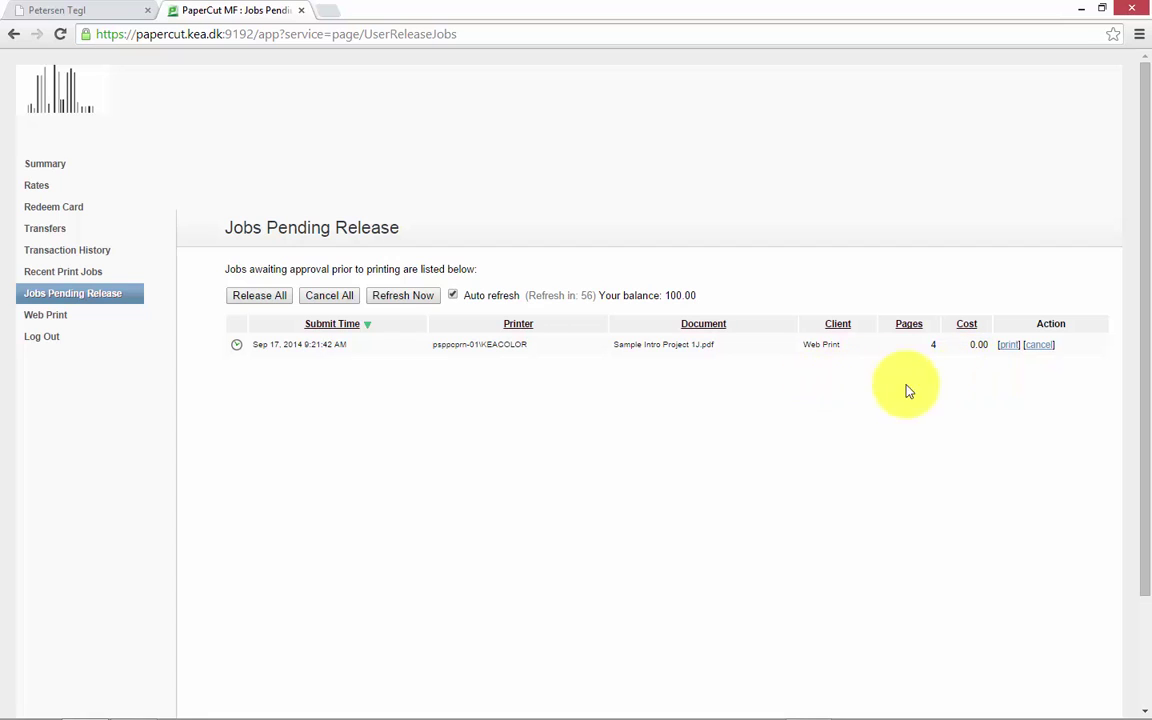
pyautogui.click(1007, 346)
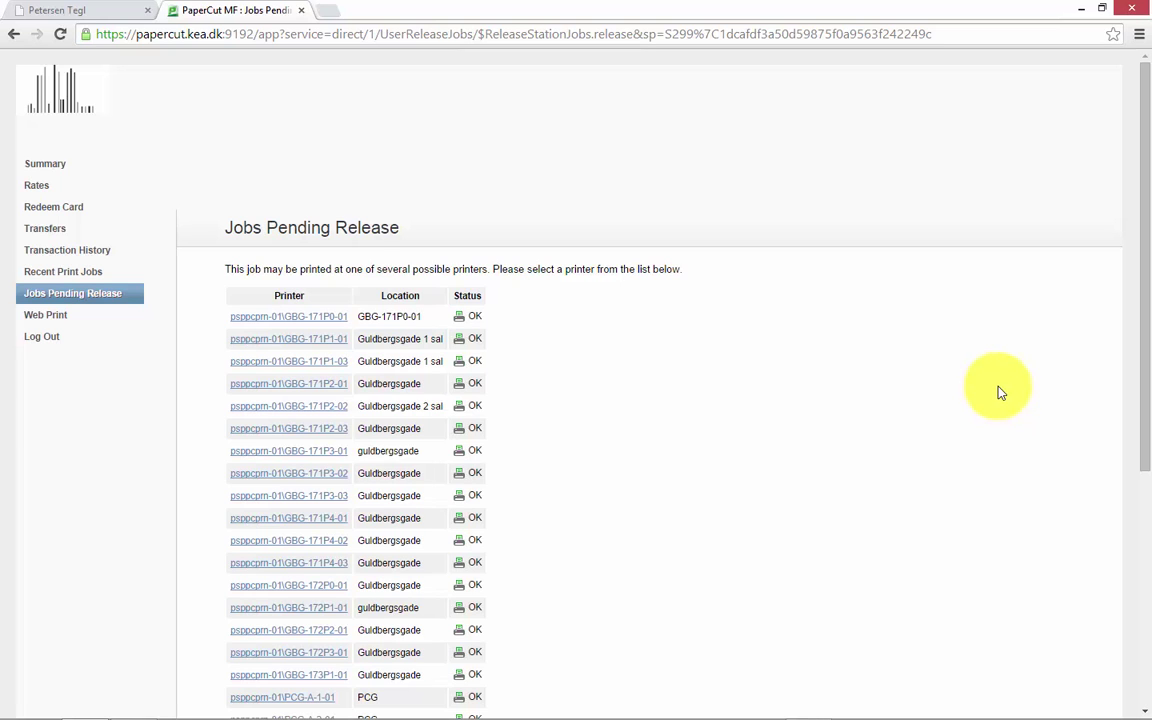
pyautogui.moveTo(1146, 345); pyautogui.dragTo(1146, 433)
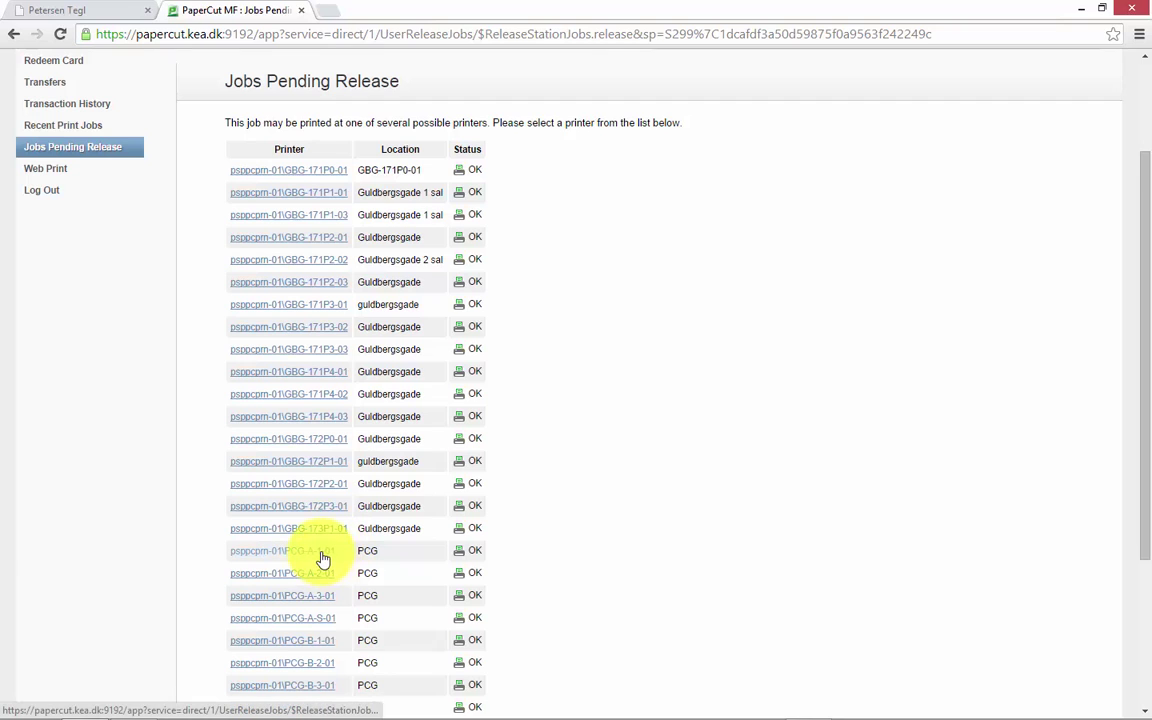
pyautogui.scroll(-2, 322, 560)
pyautogui.scroll(-2, 322, 560)
pyautogui.scroll(8, 322, 560)
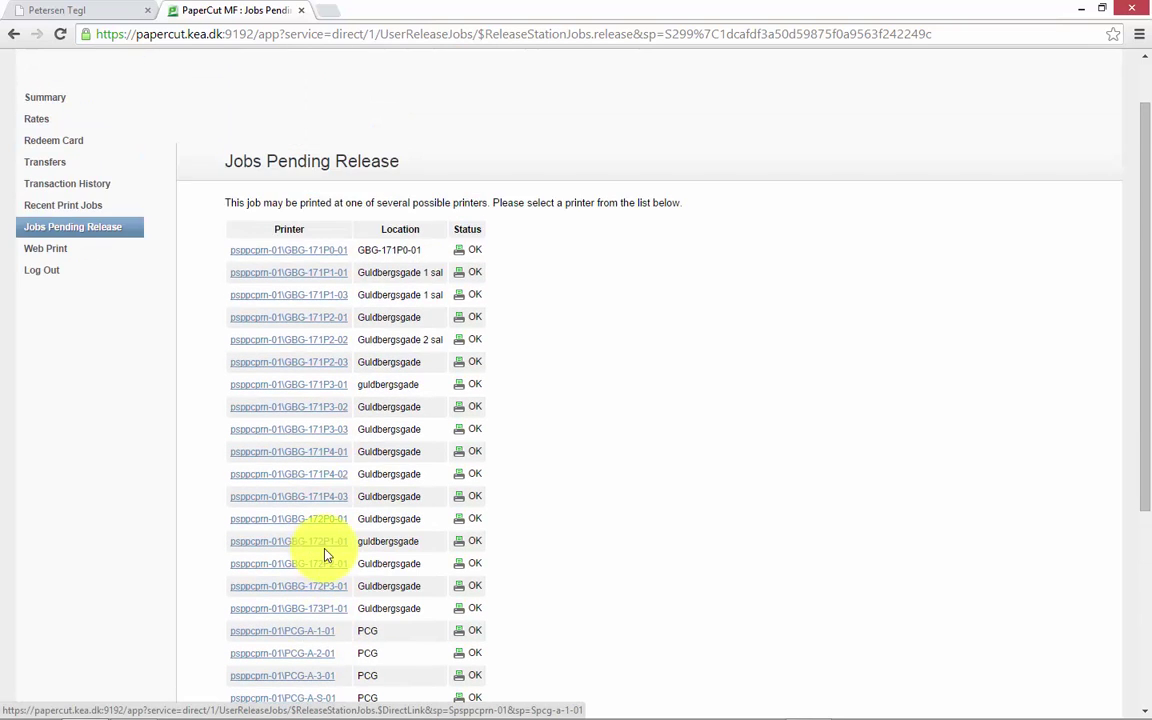
# - Try to go back from the printer list to the earlier Web Print page, and close that browser tab
pyautogui.click(14, 34)
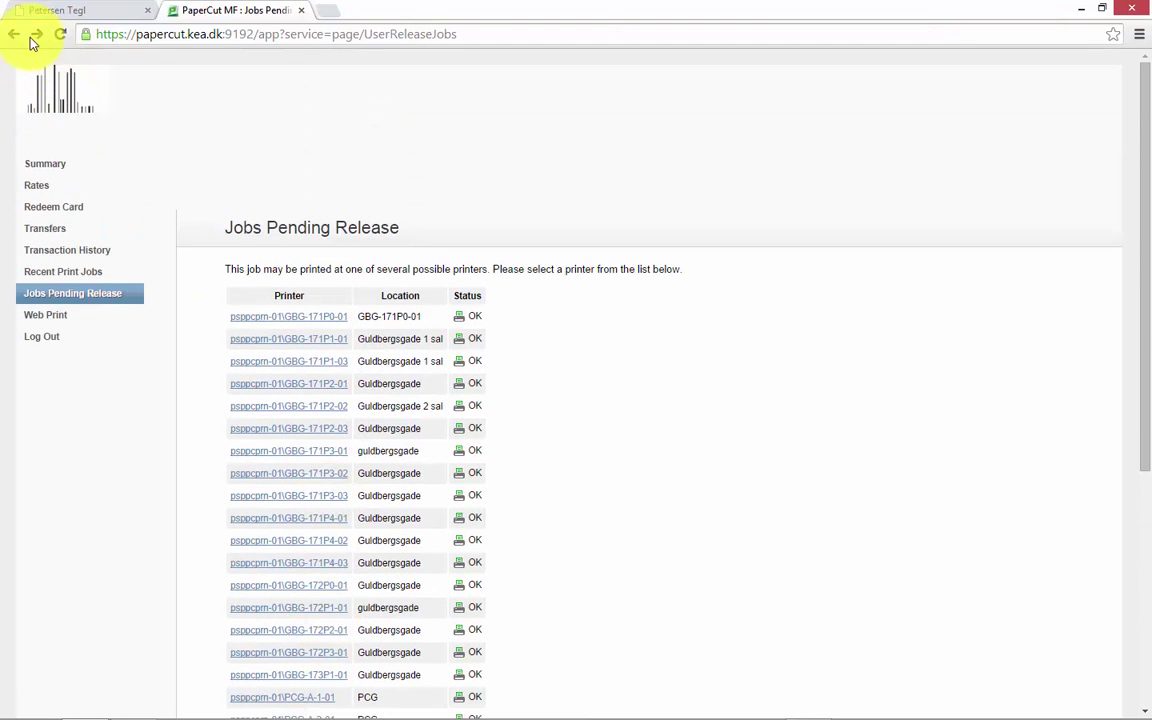
pyautogui.click(16, 34)
pyautogui.click(575, 201)
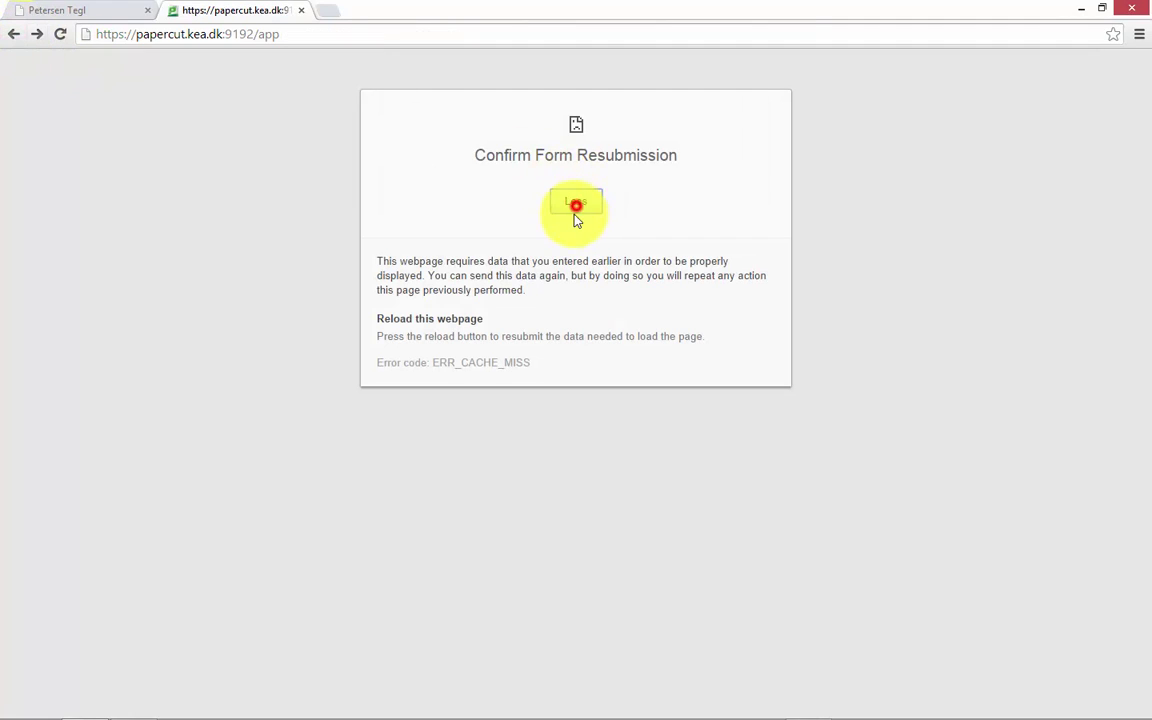
pyautogui.moveTo(638, 213); pyautogui.dragTo(134, 26)
pyautogui.click(301, 11)
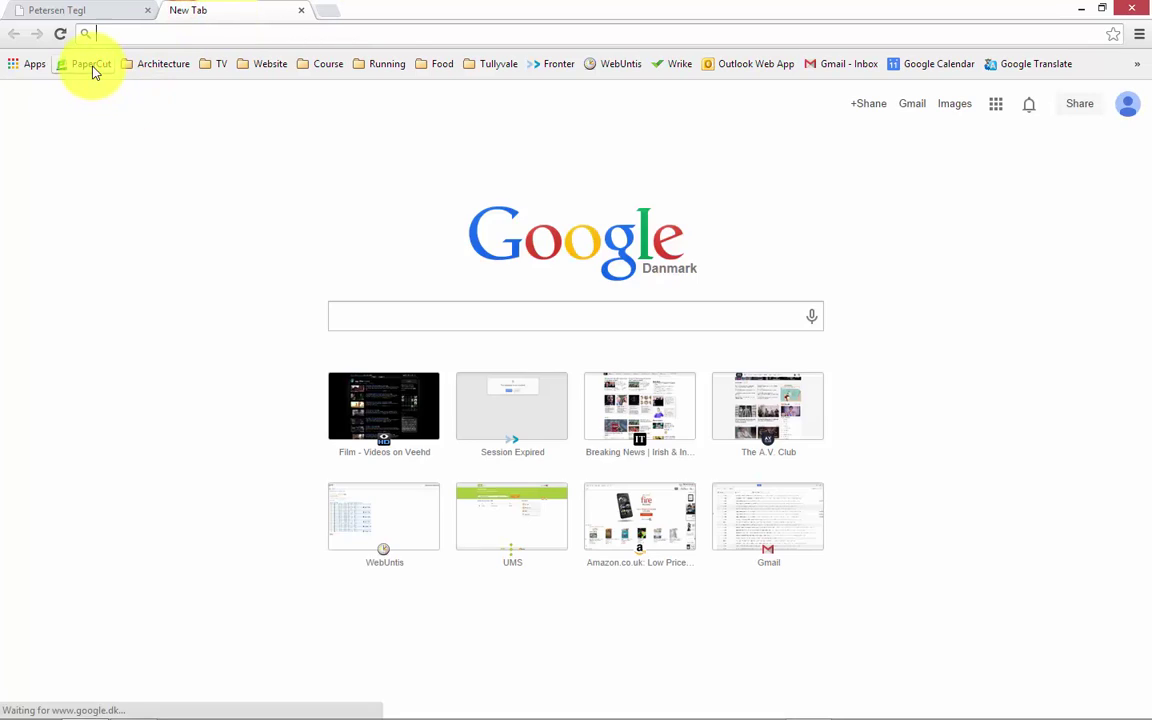
# - Open PaperCut from its bookmark, log in again and open the held Sample Intro Project 1J.pdf job from Web Print
pyautogui.click(90, 63)
pyautogui.click(660, 328)
pyautogui.click(42, 318)
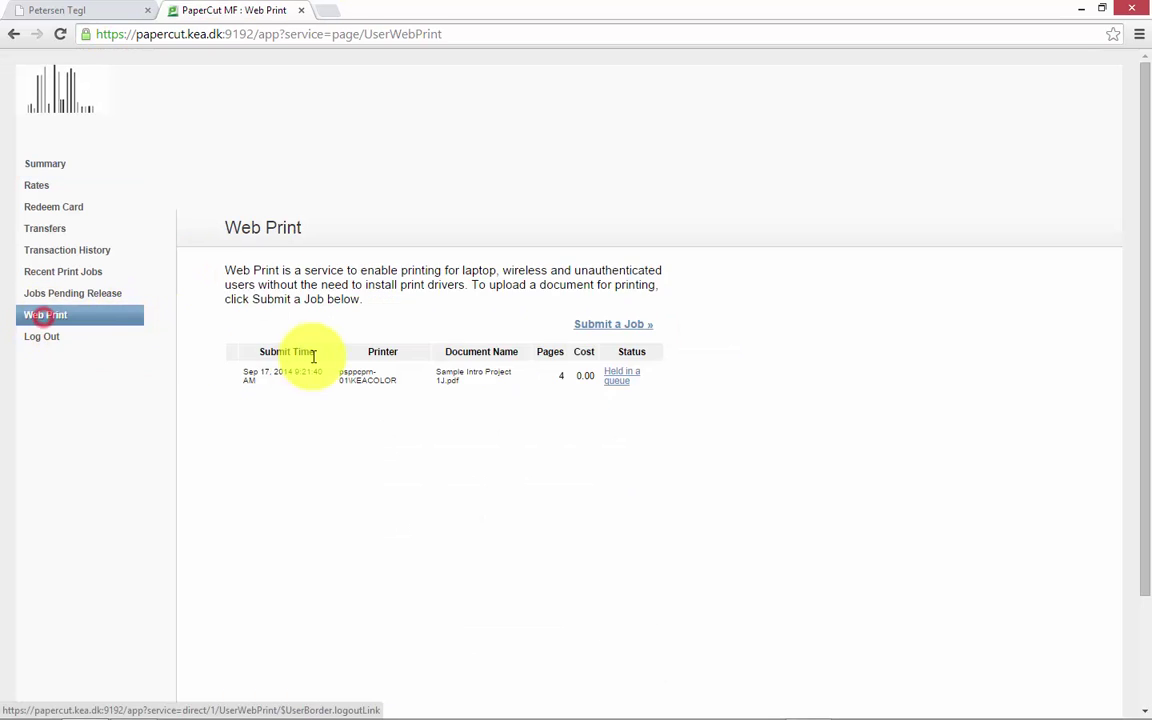
pyautogui.click(612, 377)
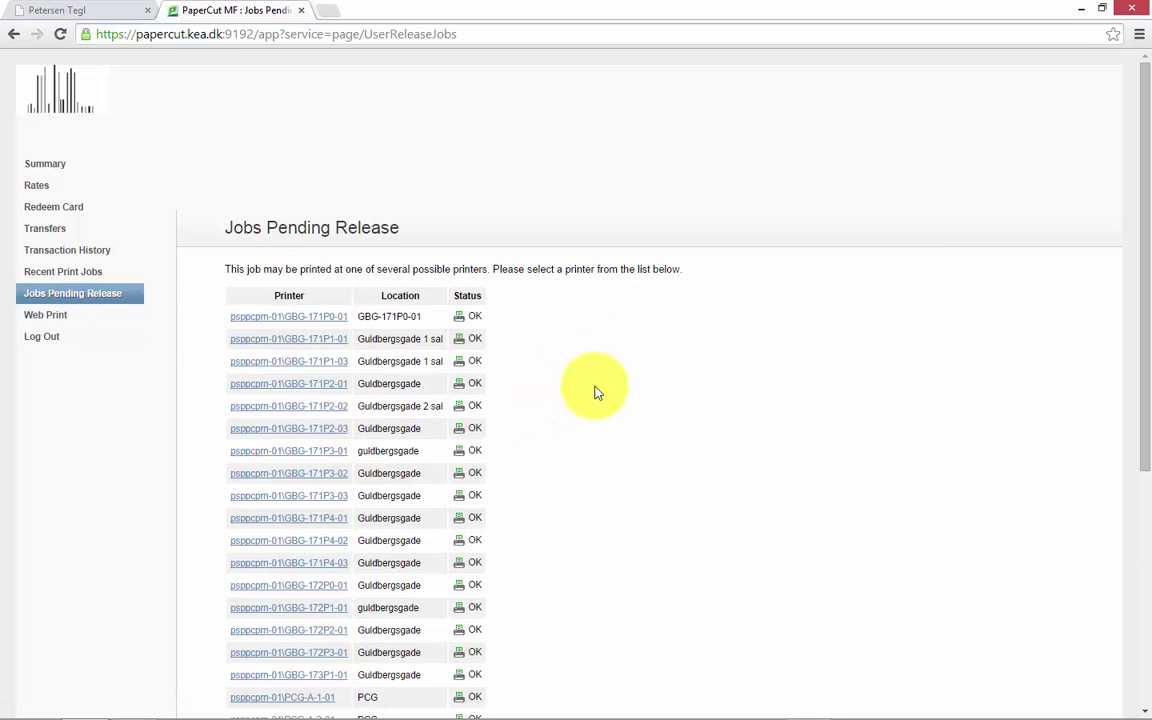
# - Release the held Sample Intro Project 1J.pdf job to printer PCG-A-3-01, and confirm releasing all listed jobs
pyautogui.scroll(-3, 584, 396)
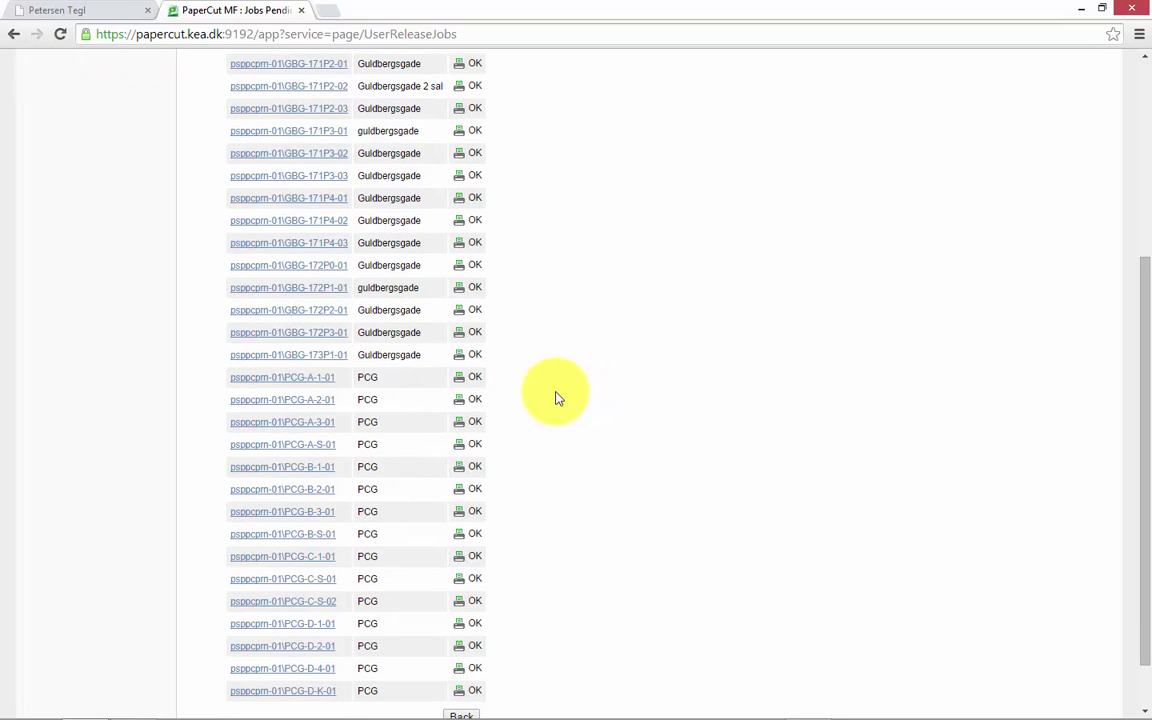
pyautogui.click(314, 427)
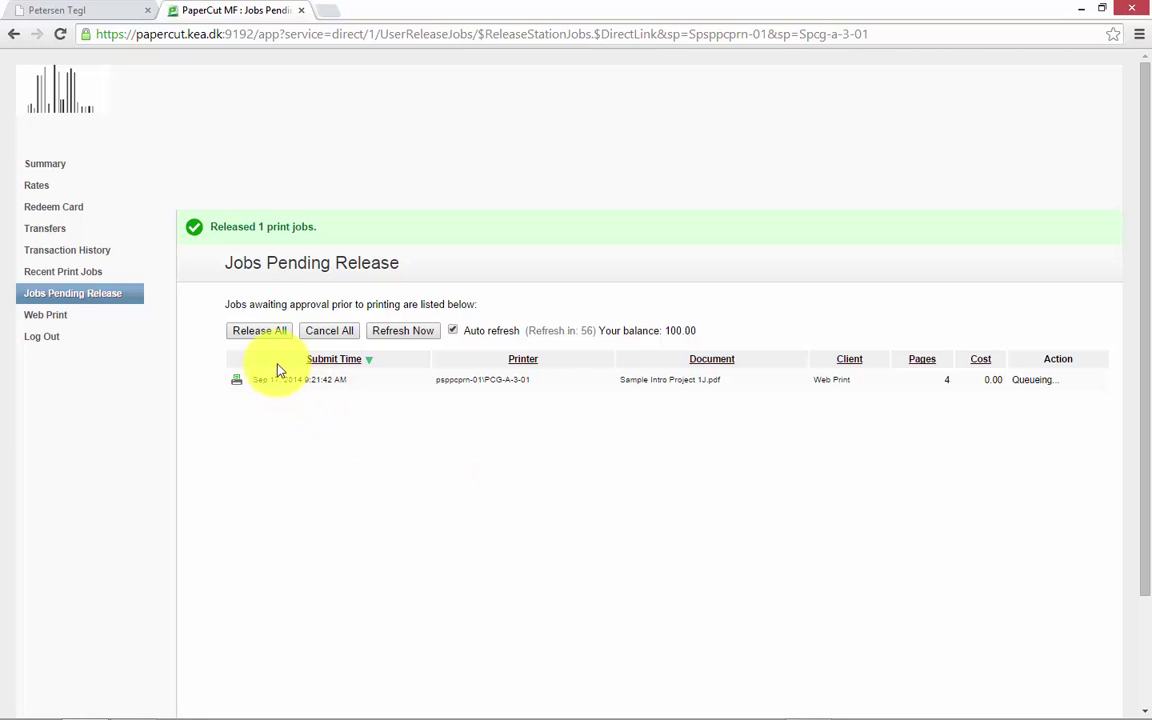
pyautogui.click(278, 333)
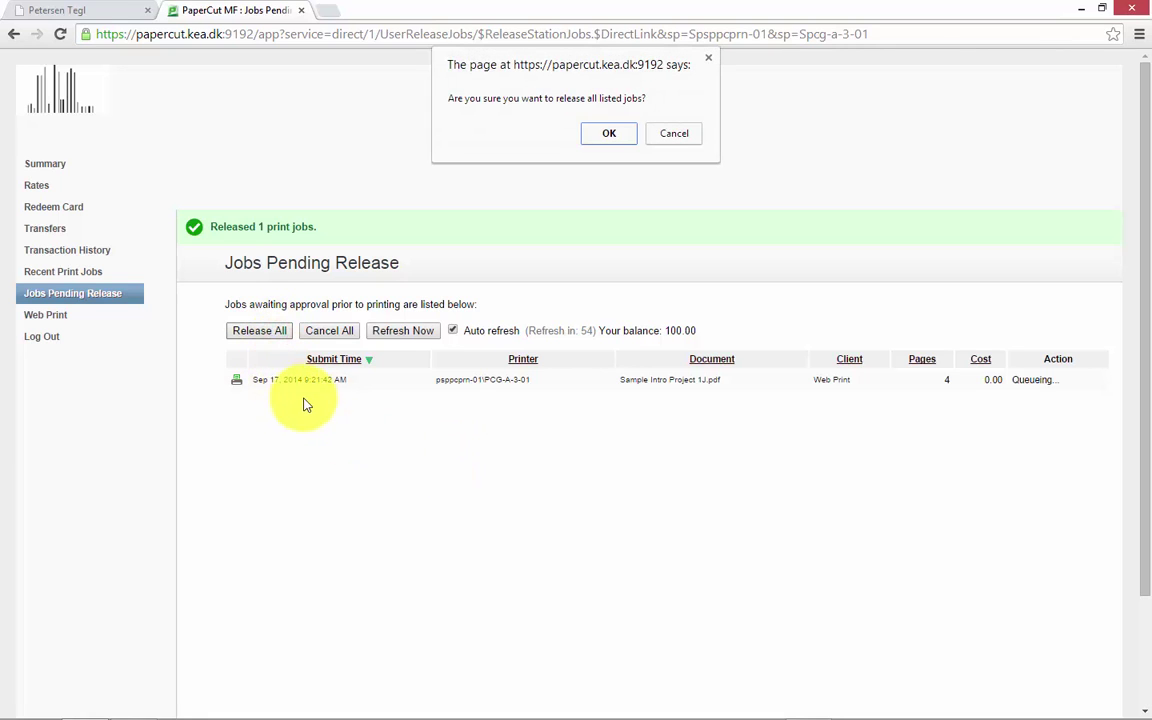
pyautogui.click(612, 137)
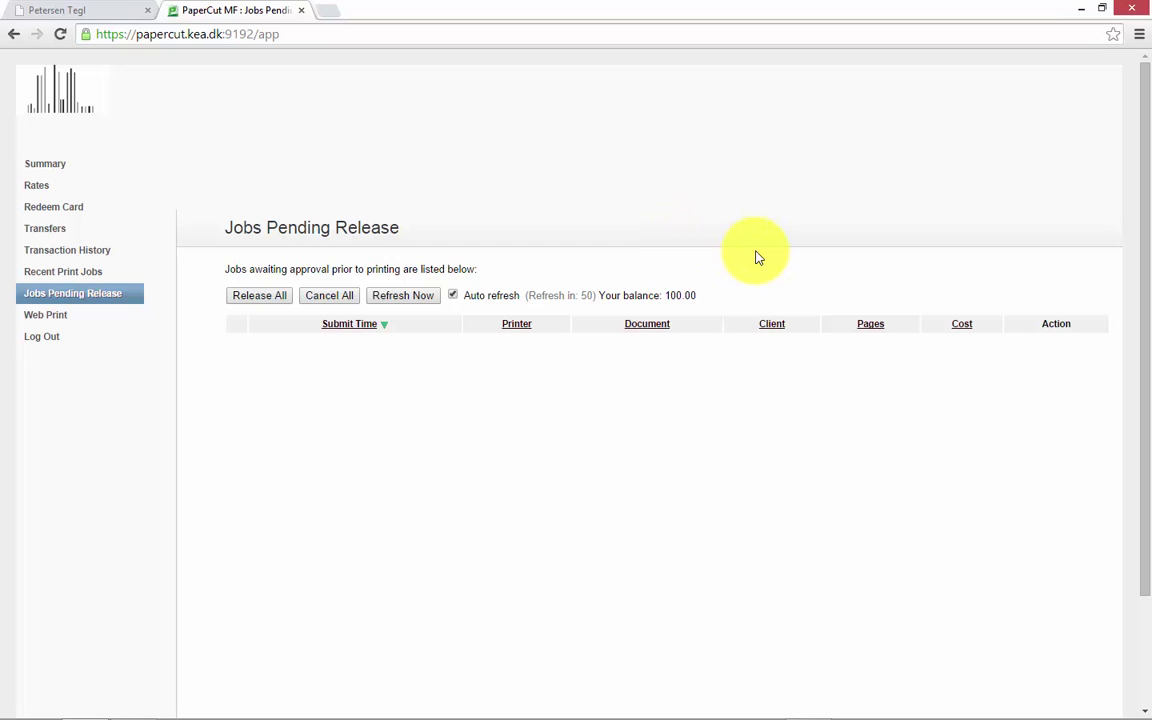
pyautogui.click(731, 214)
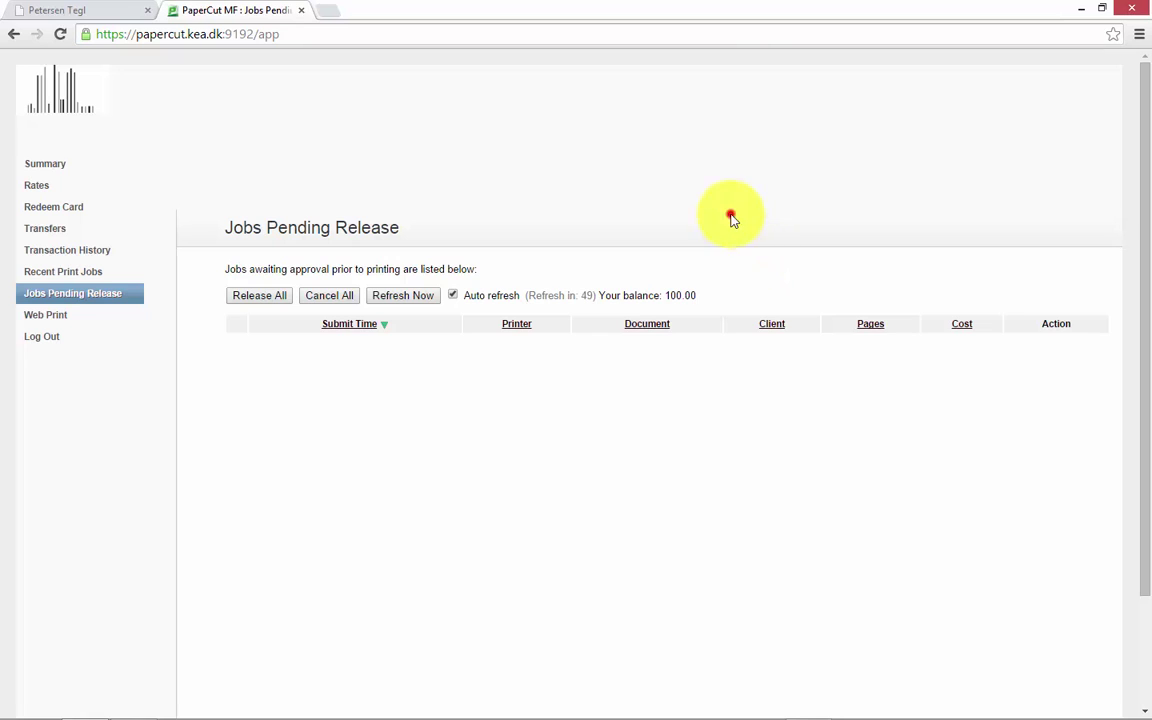
pyautogui.click(503, 13)
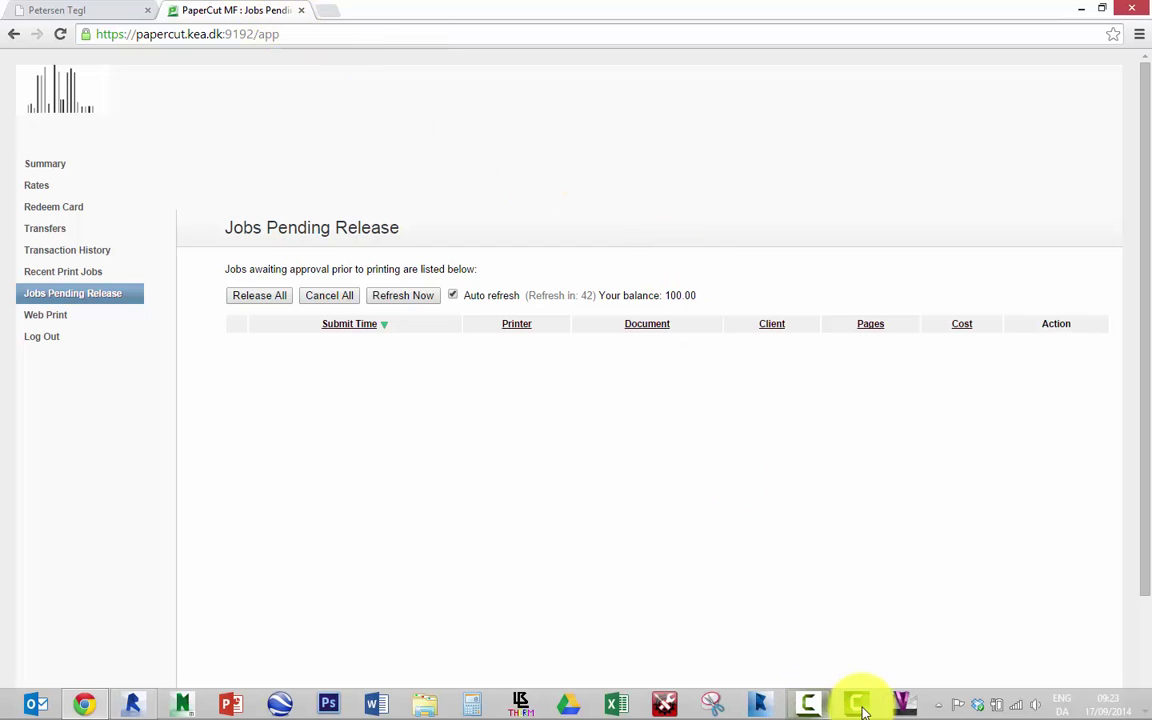
pyautogui.click(808, 705)
pyautogui.click(965, 656)
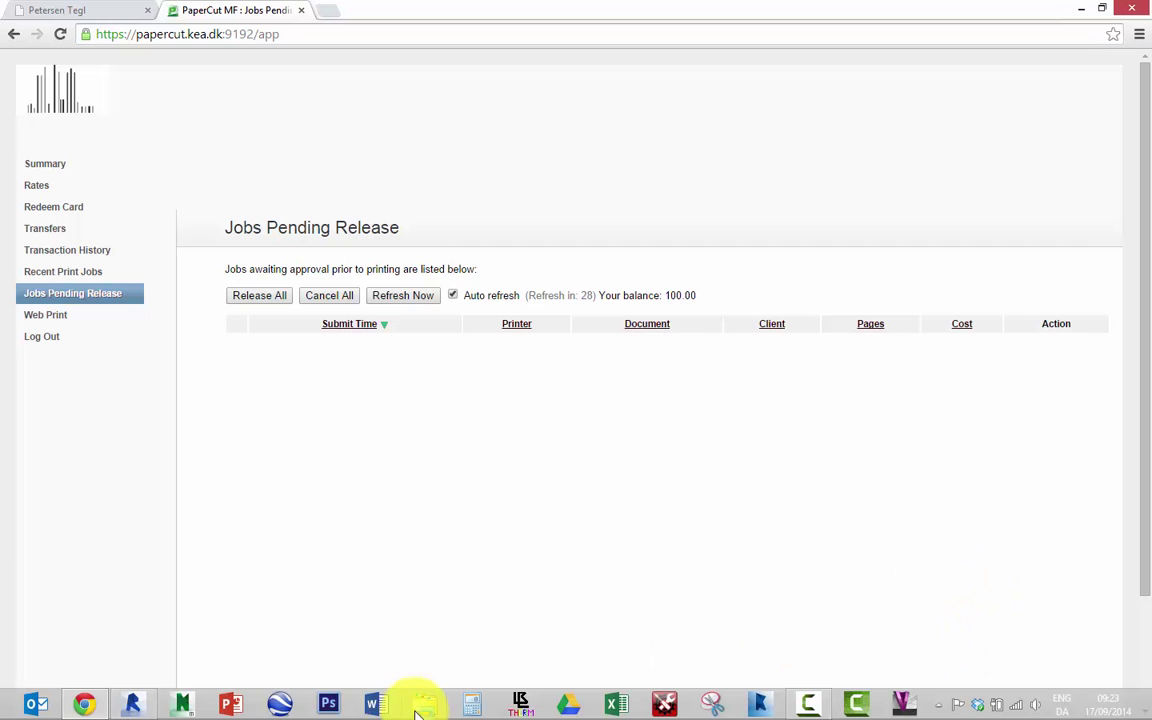
# - Switch to Revit, look through the printers offered in the Print dialog and close it without printing
pyautogui.click(172, 690)
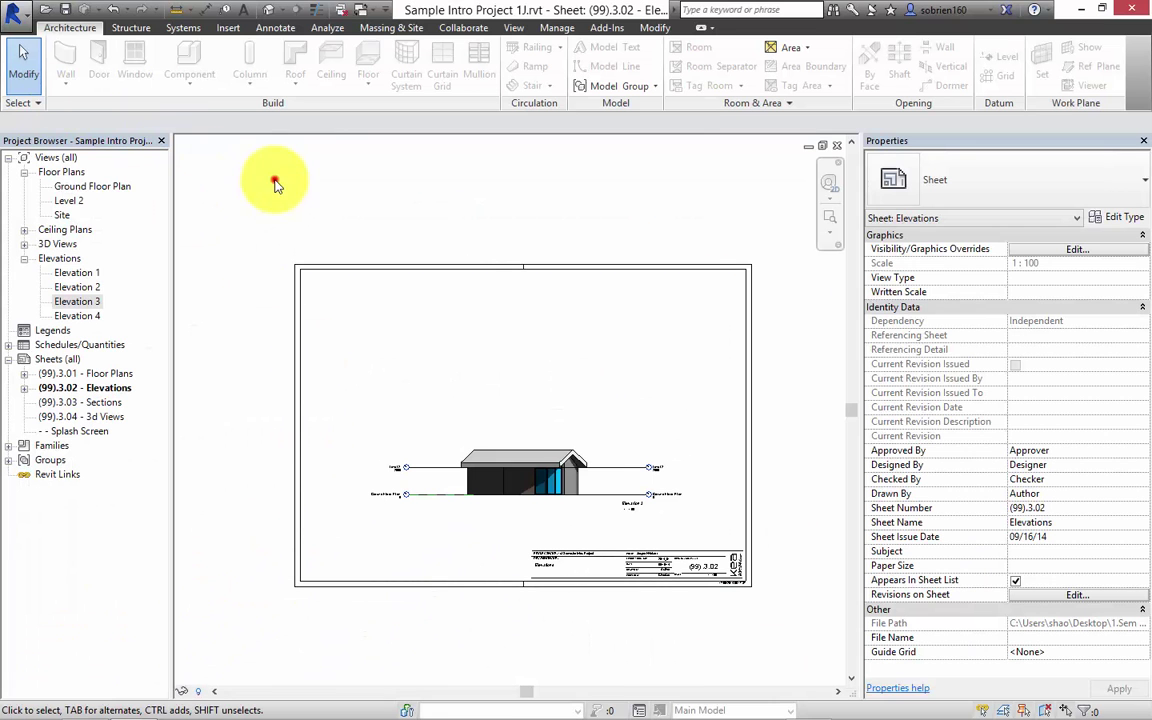
pyautogui.click(16, 14)
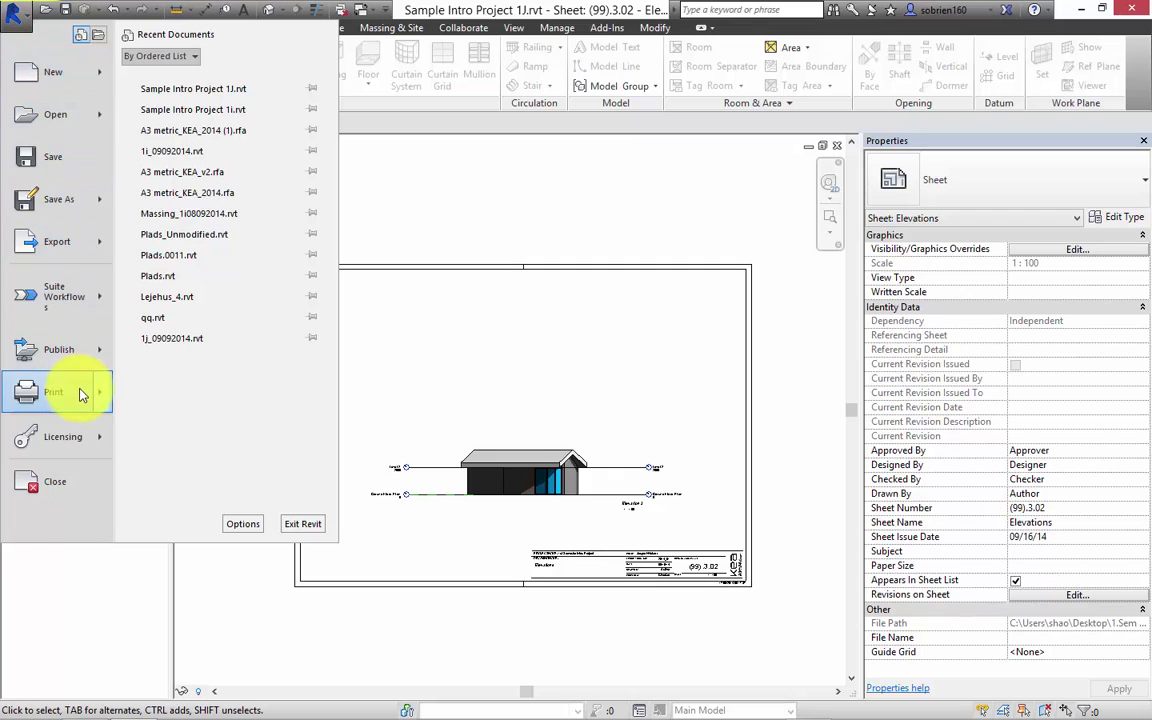
pyautogui.moveTo(40, 391)
pyautogui.click(185, 105)
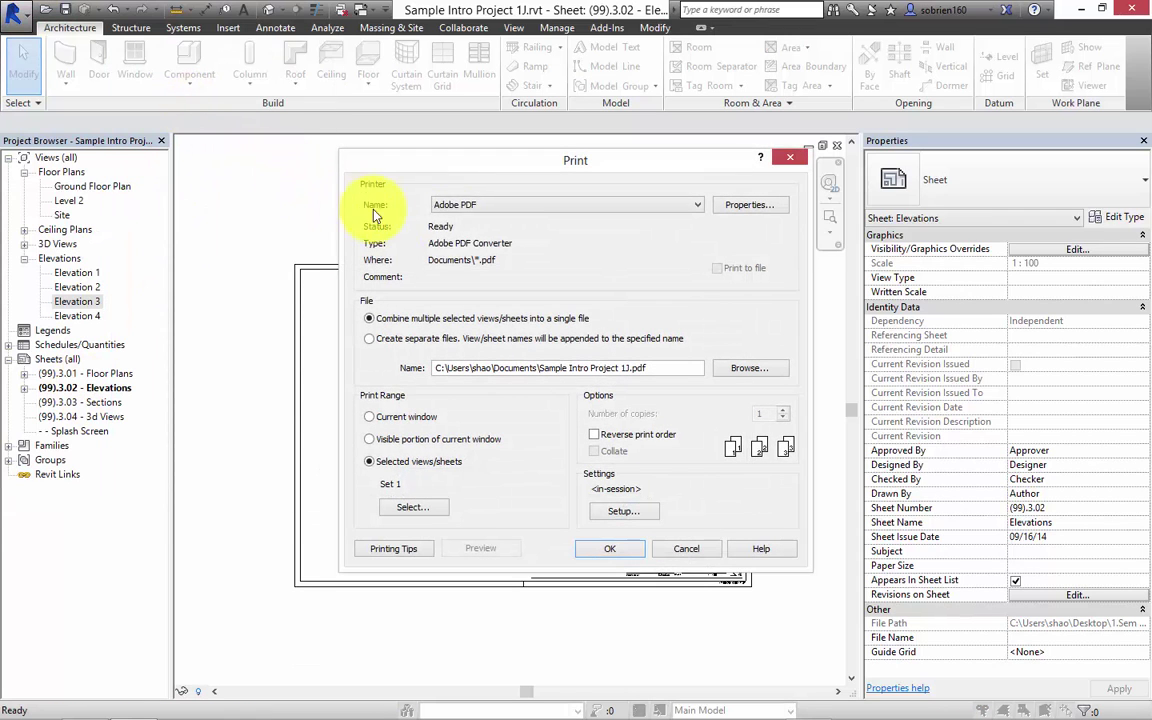
pyautogui.click(489, 204)
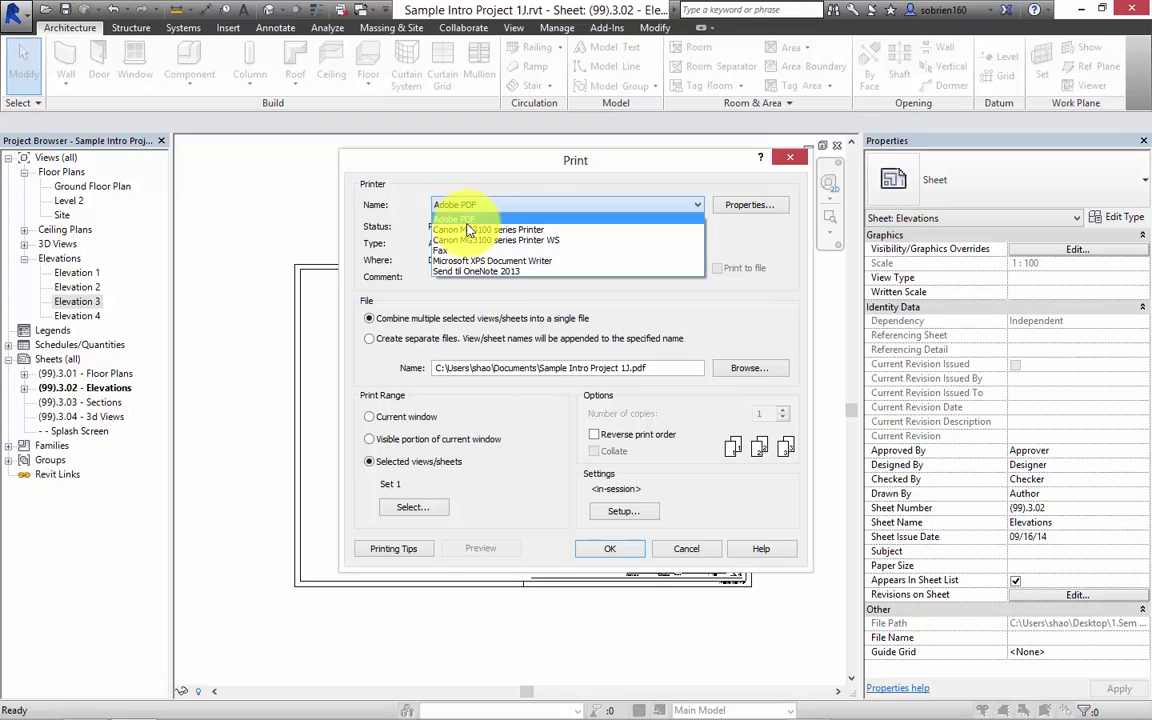
pyautogui.click(494, 198)
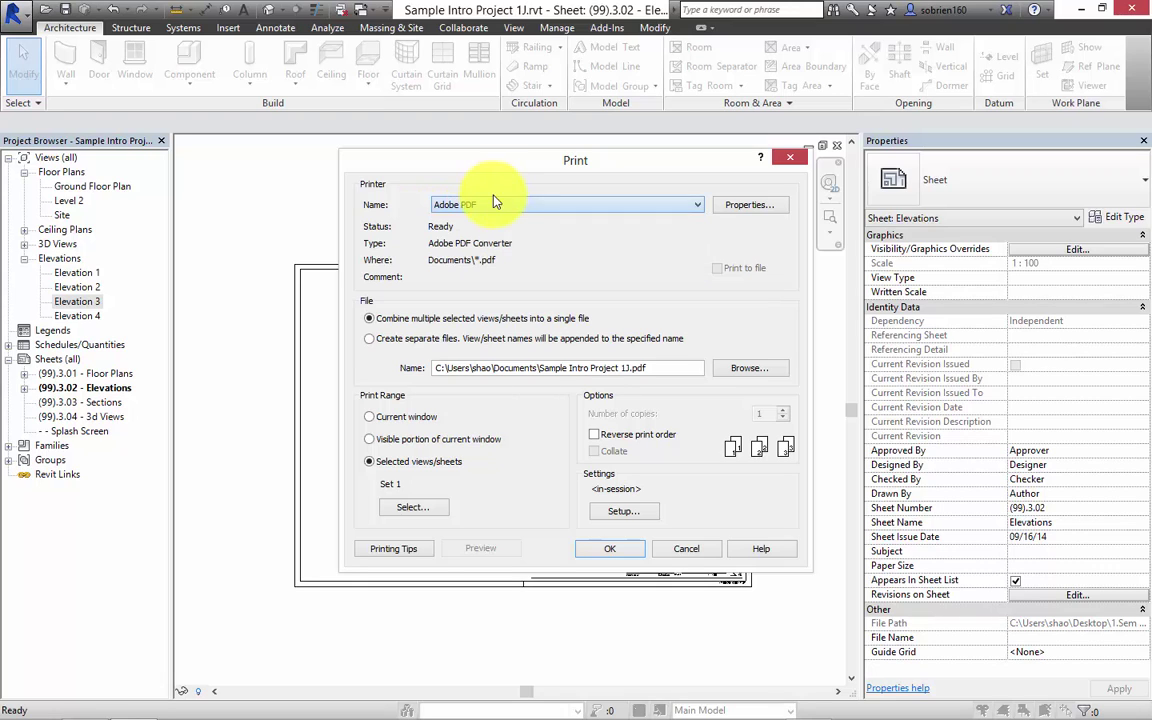
pyautogui.press('Escape')
pyautogui.moveTo(514, 689)
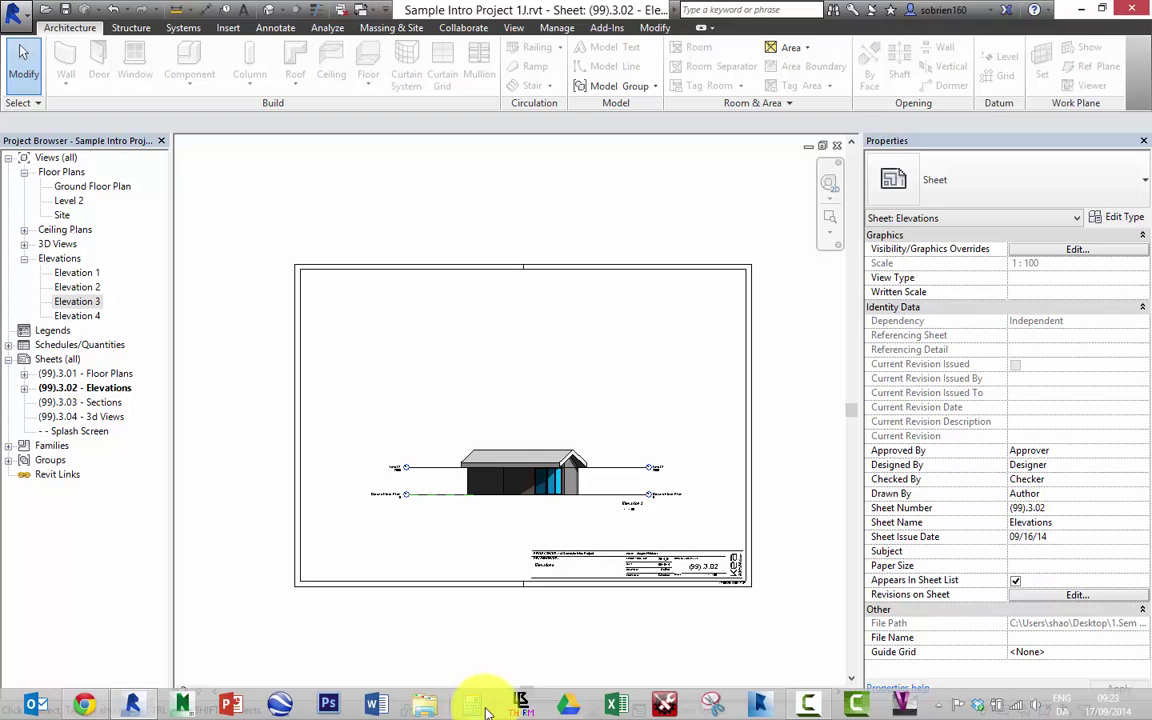
pyautogui.click(85, 706)
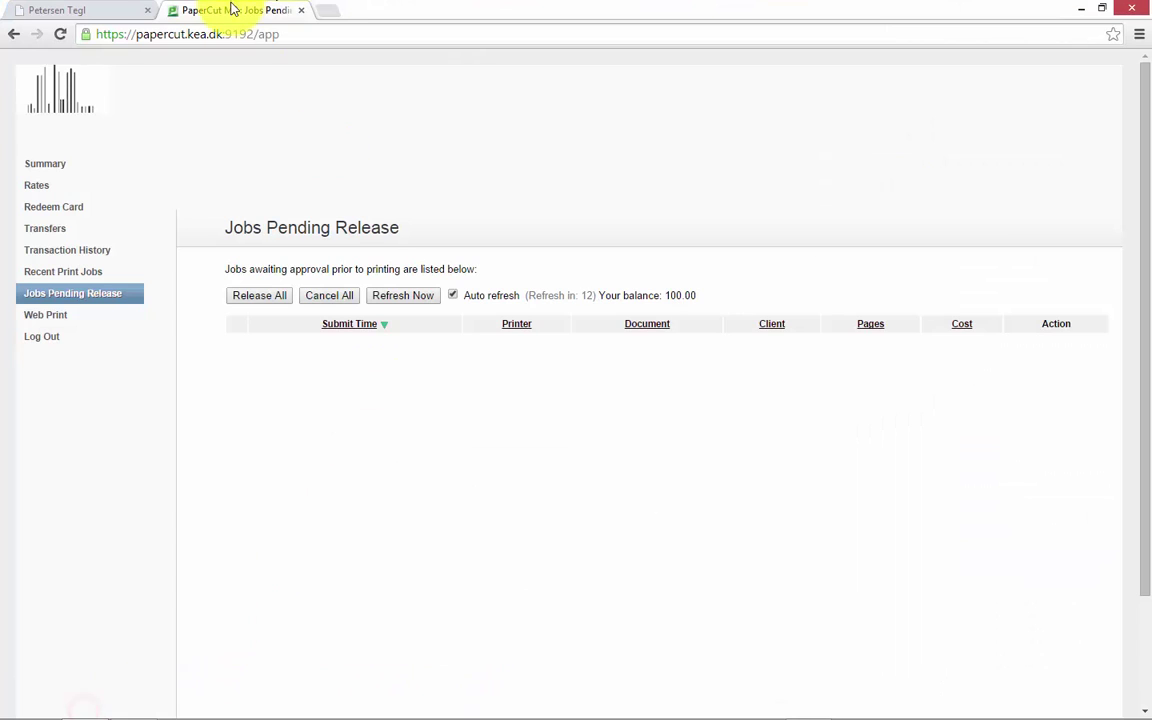
pyautogui.click(330, 11)
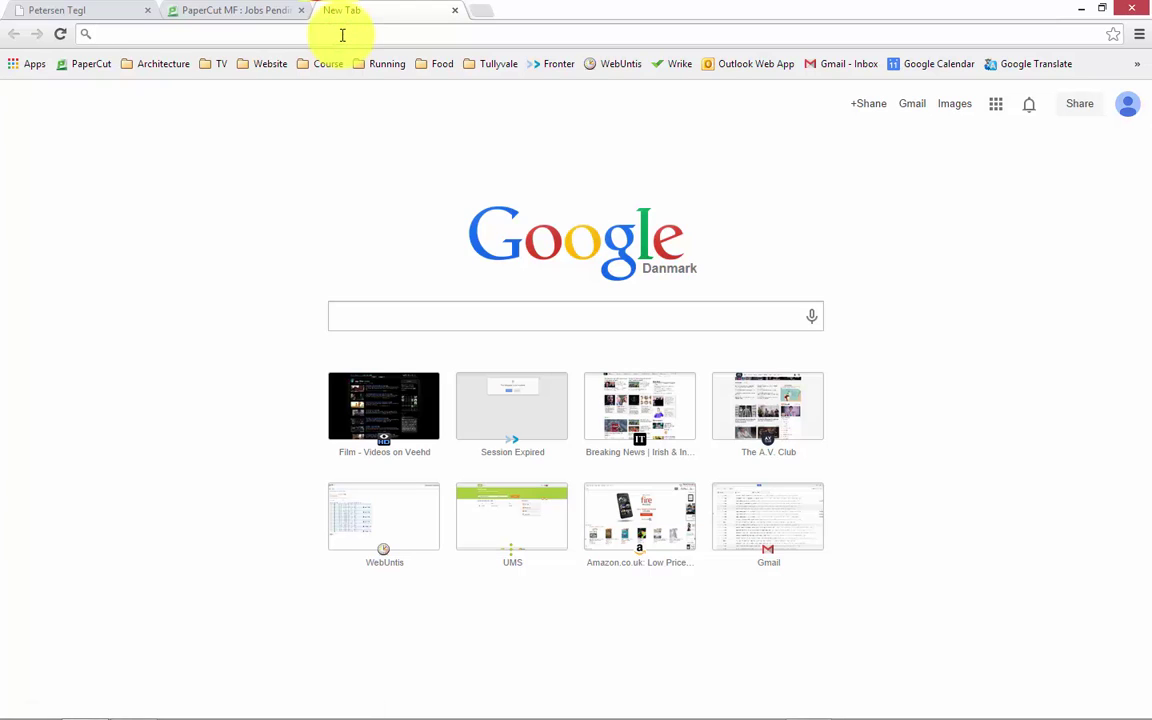
pyautogui.write('prim')
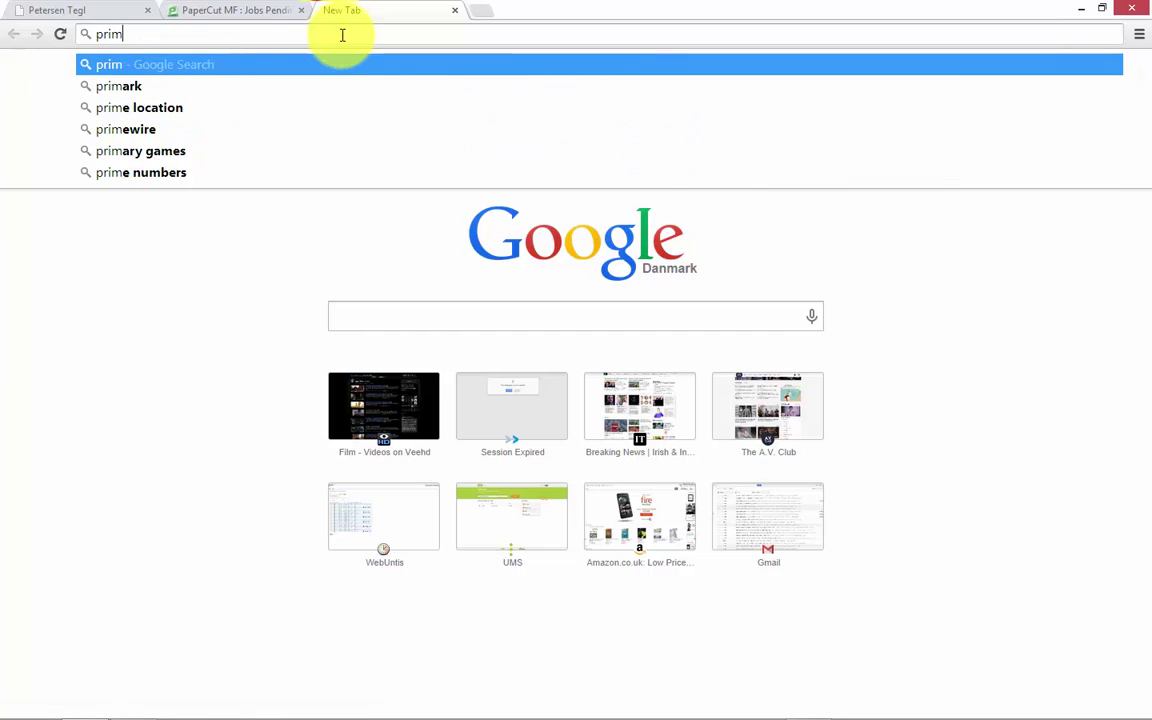
pyautogui.write('opdf')
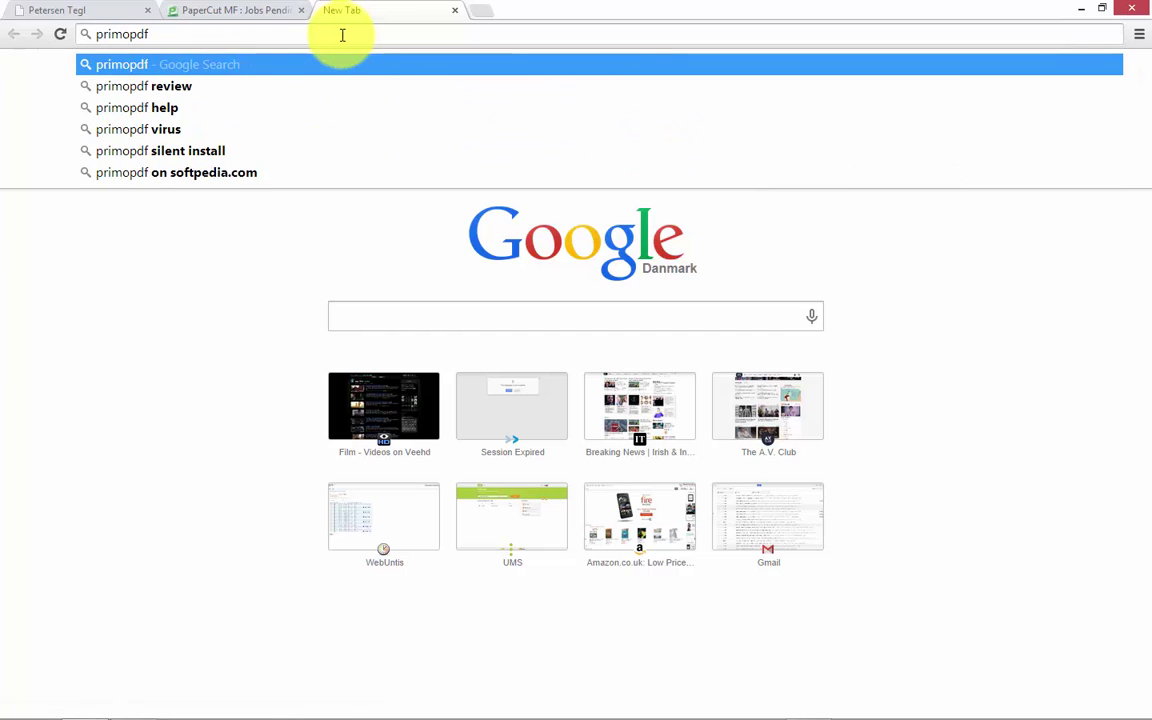
pyautogui.press('Return')
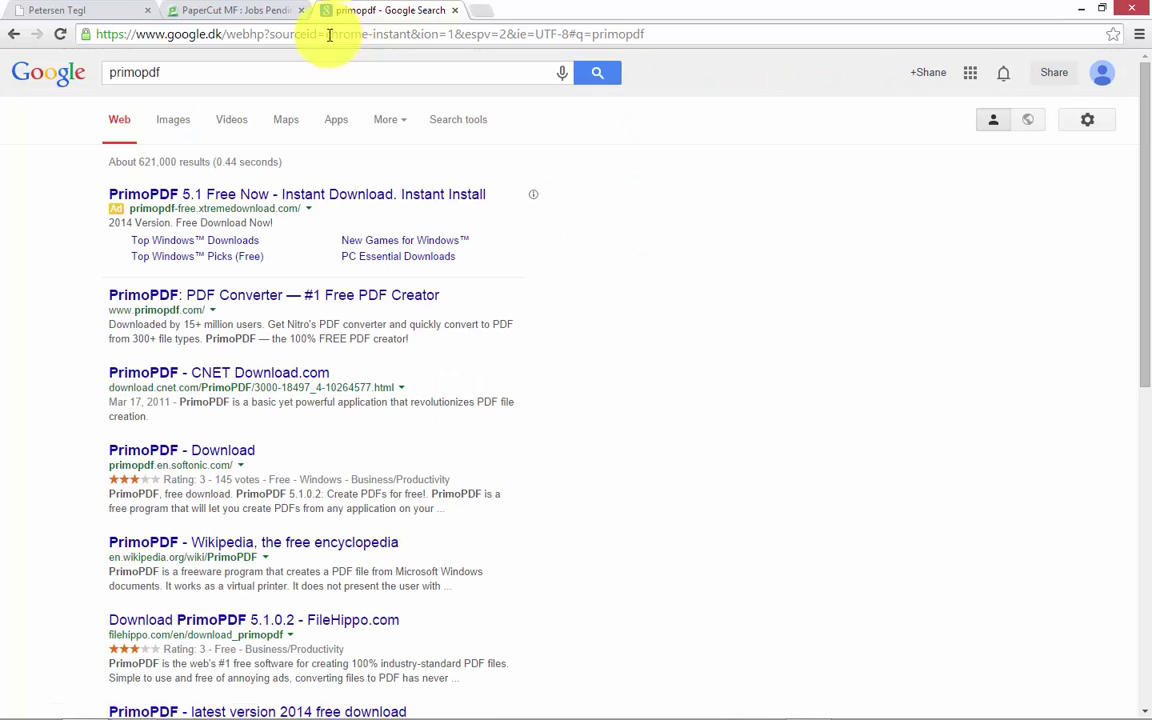
pyautogui.click(300, 293)
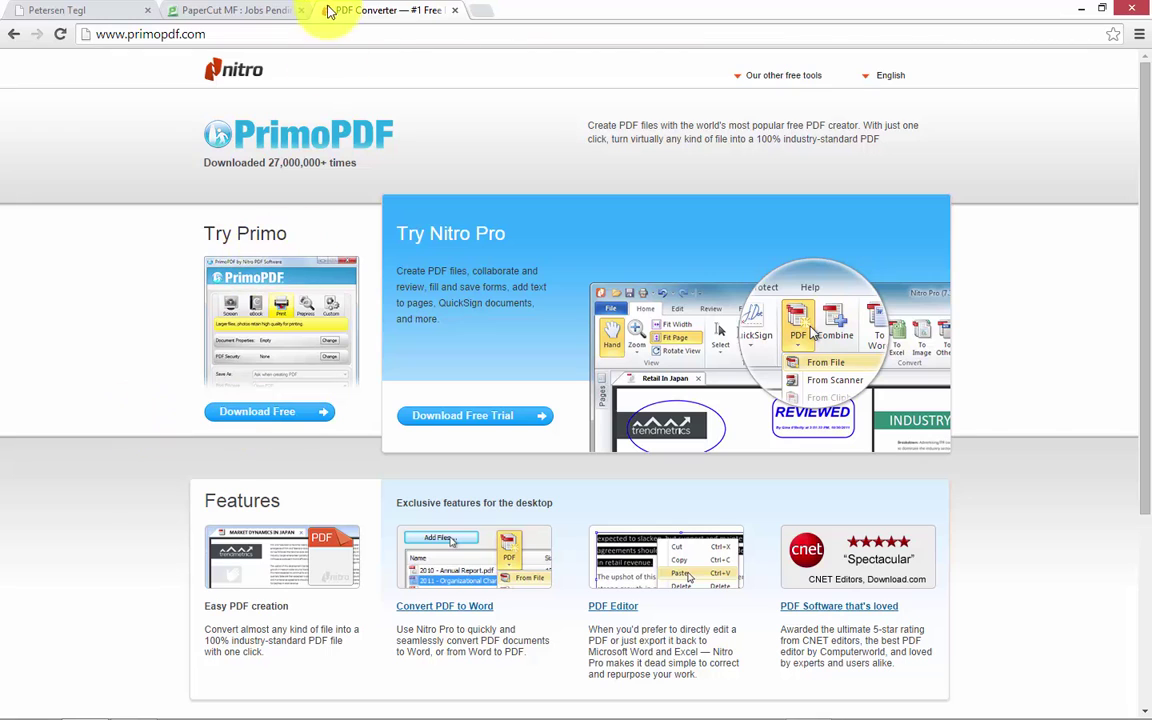
pyautogui.click(482, 11)
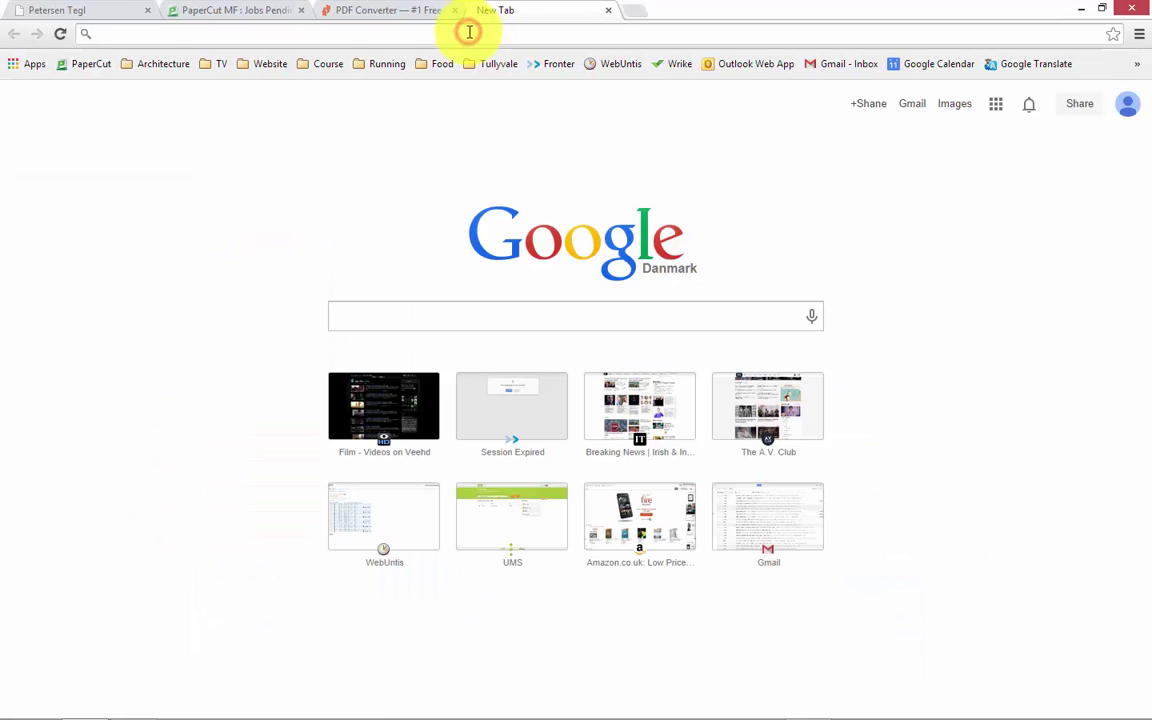
pyautogui.write('cutepdf')
pyautogui.press('Return')
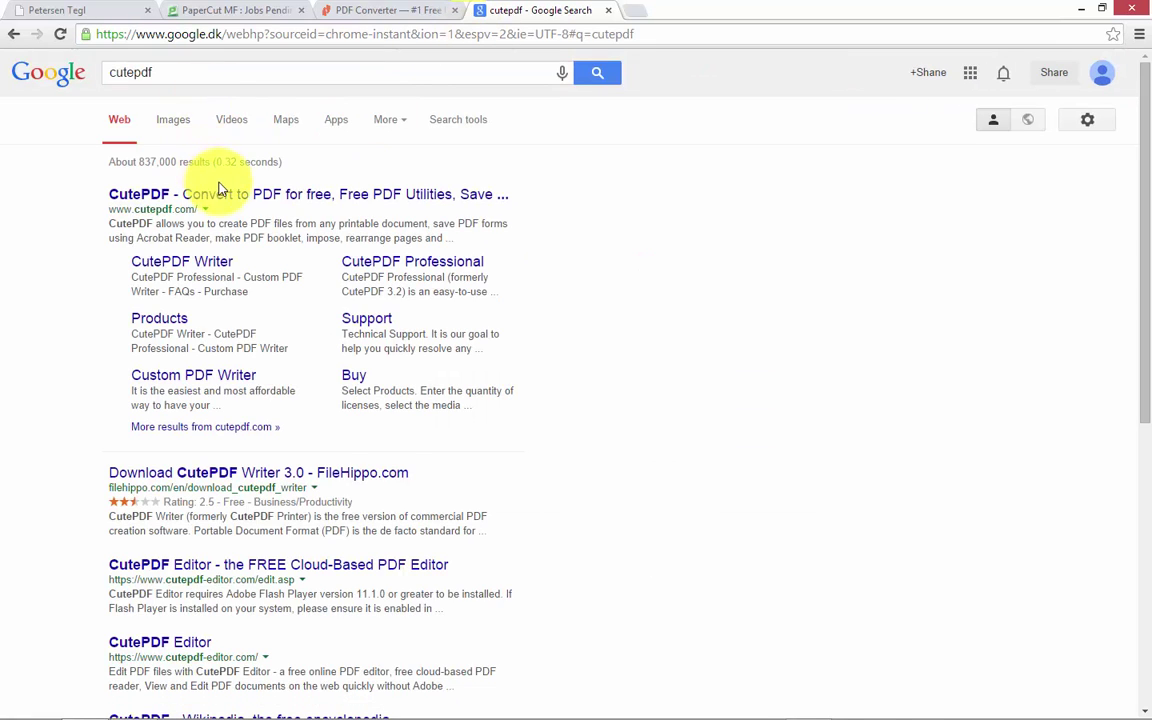
pyautogui.click(218, 193)
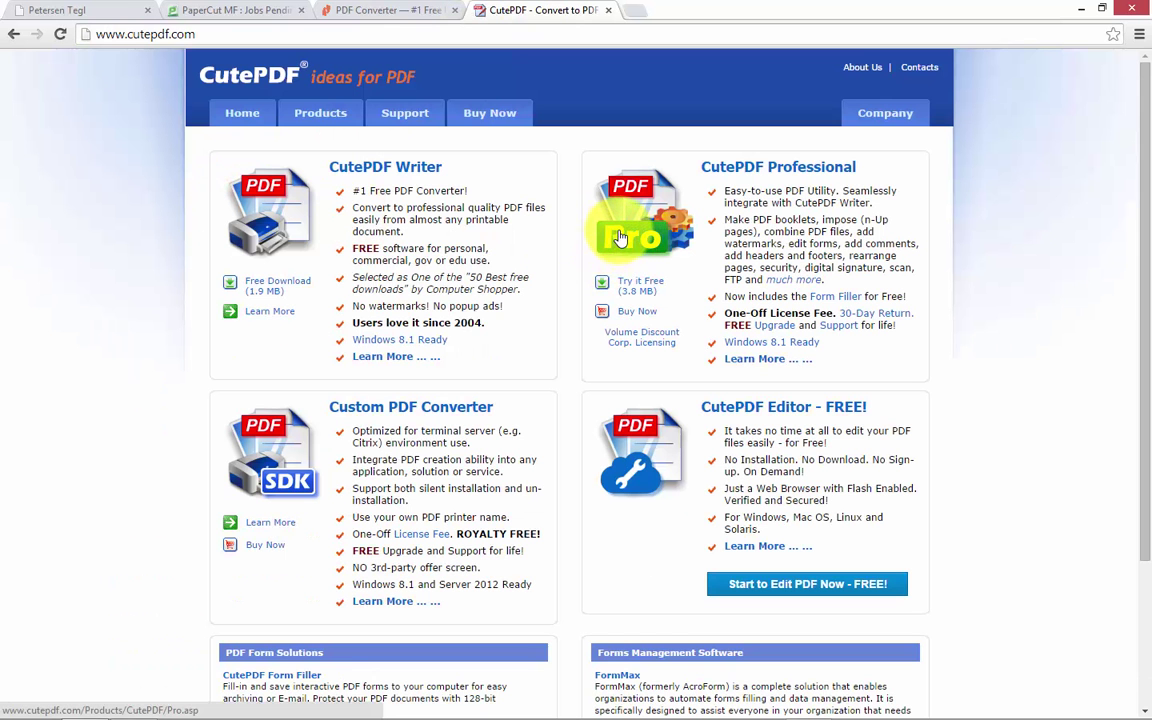